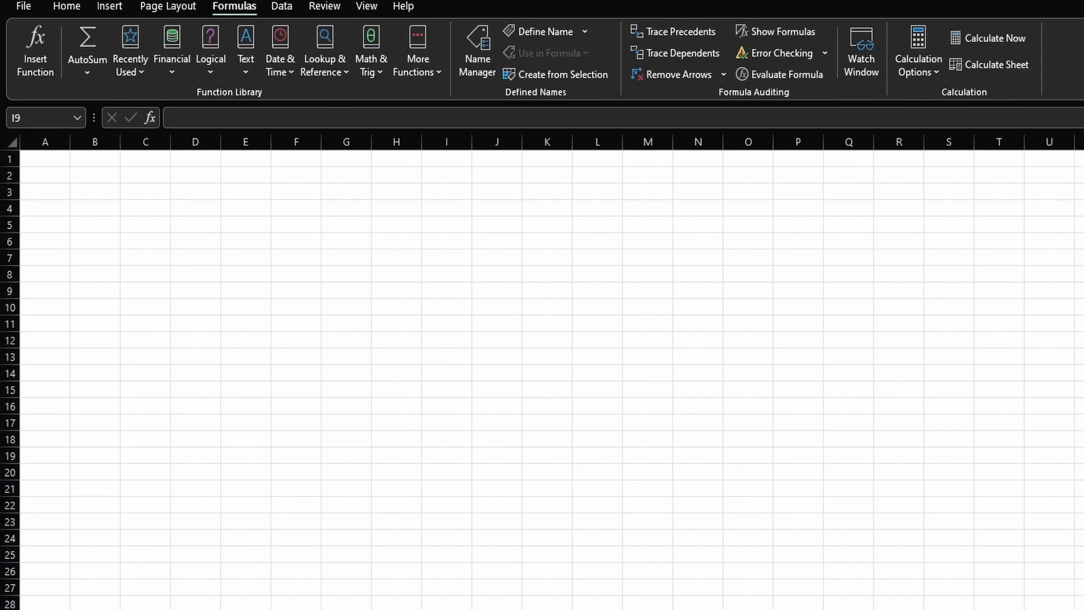
# Try the characters =, +, - and / one at a time in cell E4, erasing each one.
pyautogui.click(246, 208)
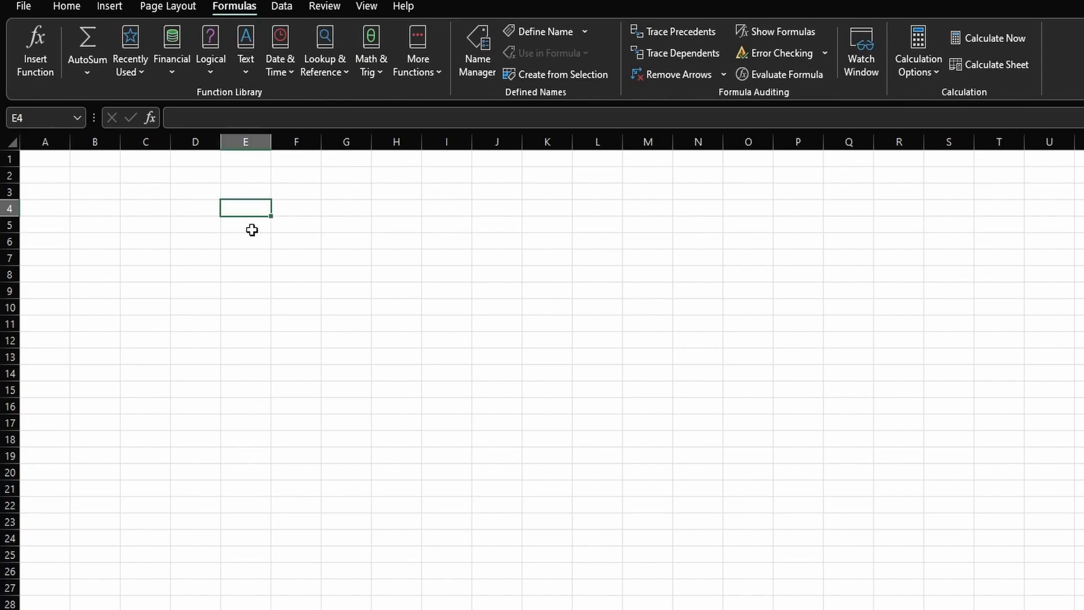
pyautogui.write('=')
pyautogui.press('BackSpace')
pyautogui.write('+')
pyautogui.press('BackSpace')
pyautogui.write('-')
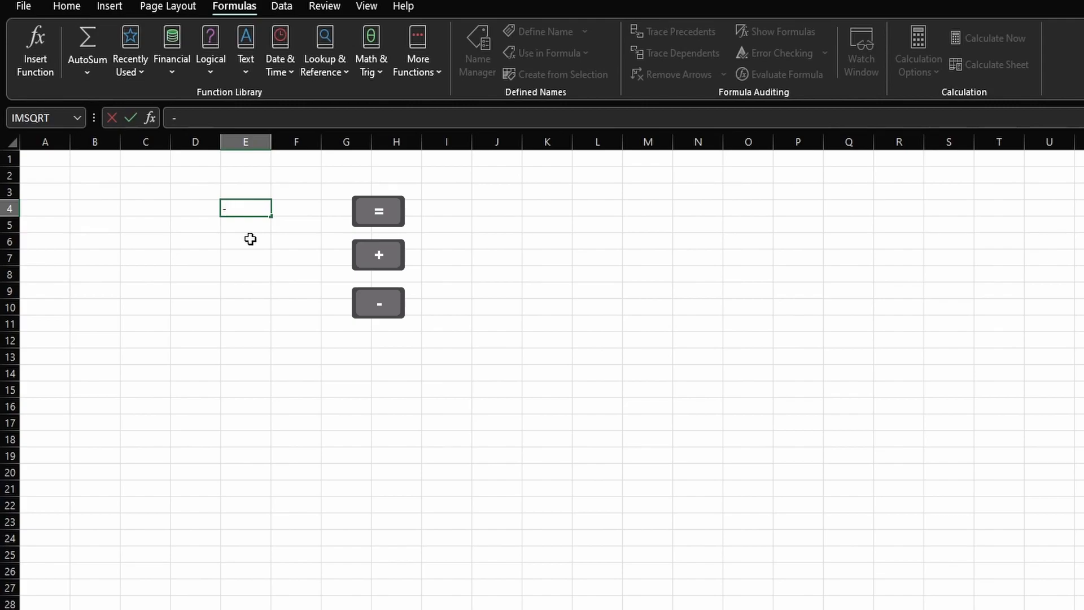
pyautogui.press('BackSpace')
pyautogui.write('/')
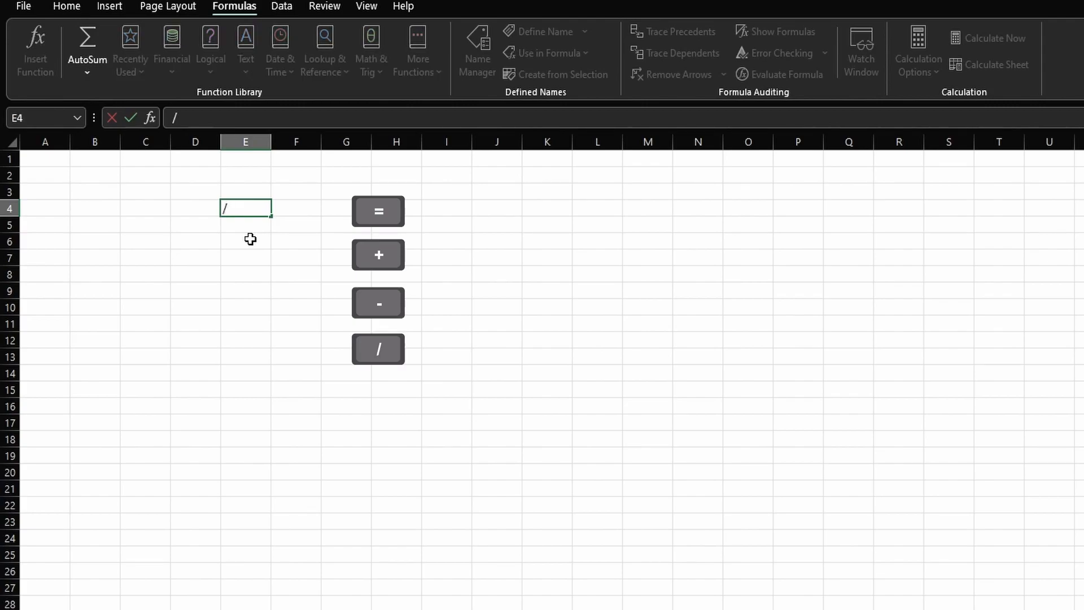
pyautogui.press('BackSpace')
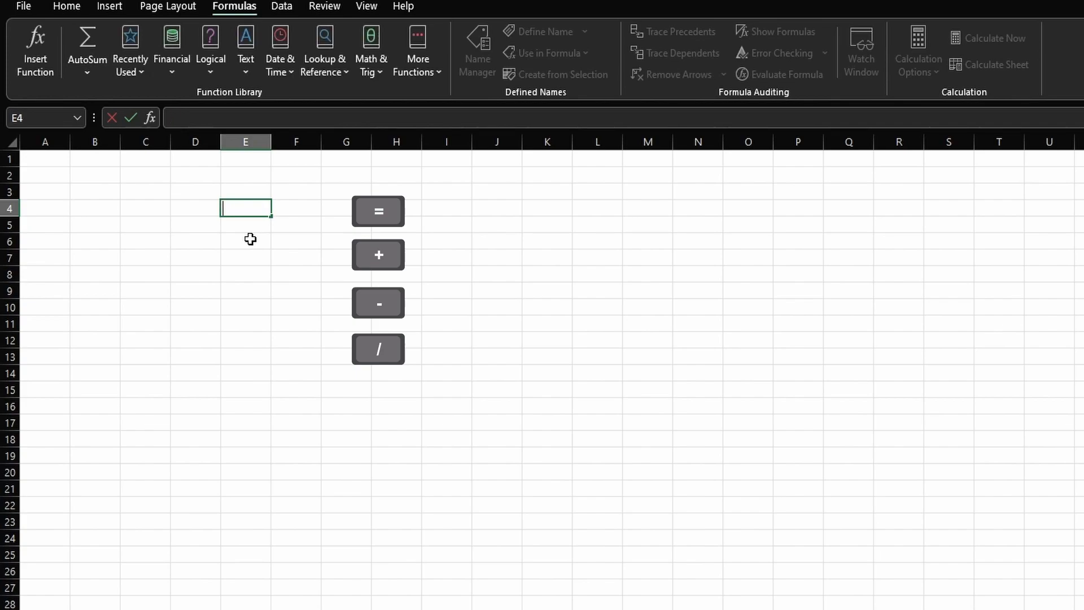
# Enter the formula =3+5 in cell E4.
pyautogui.write('=')
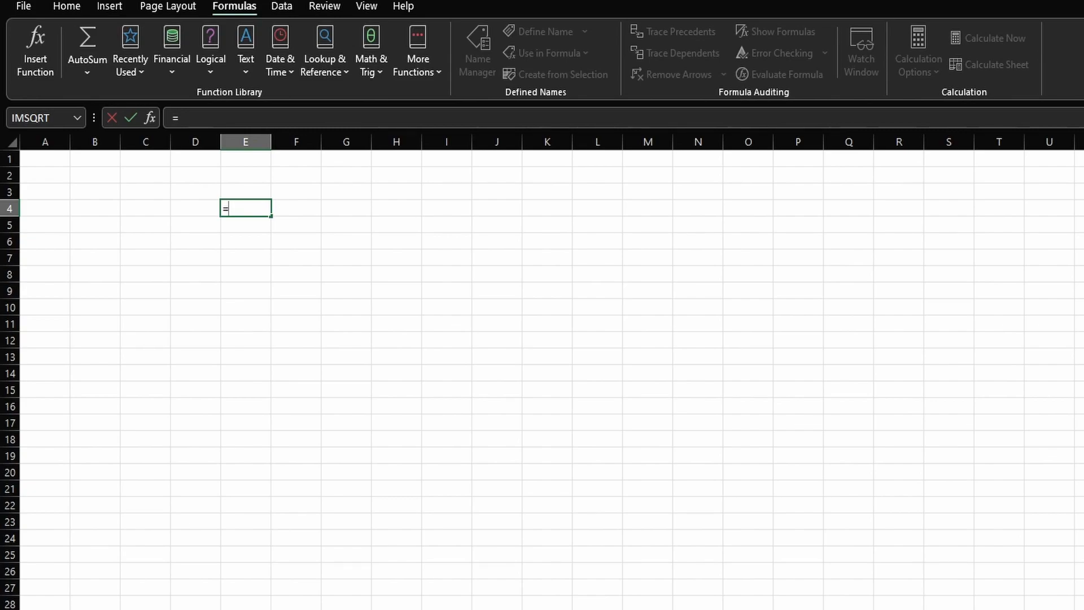
pyautogui.write('3')
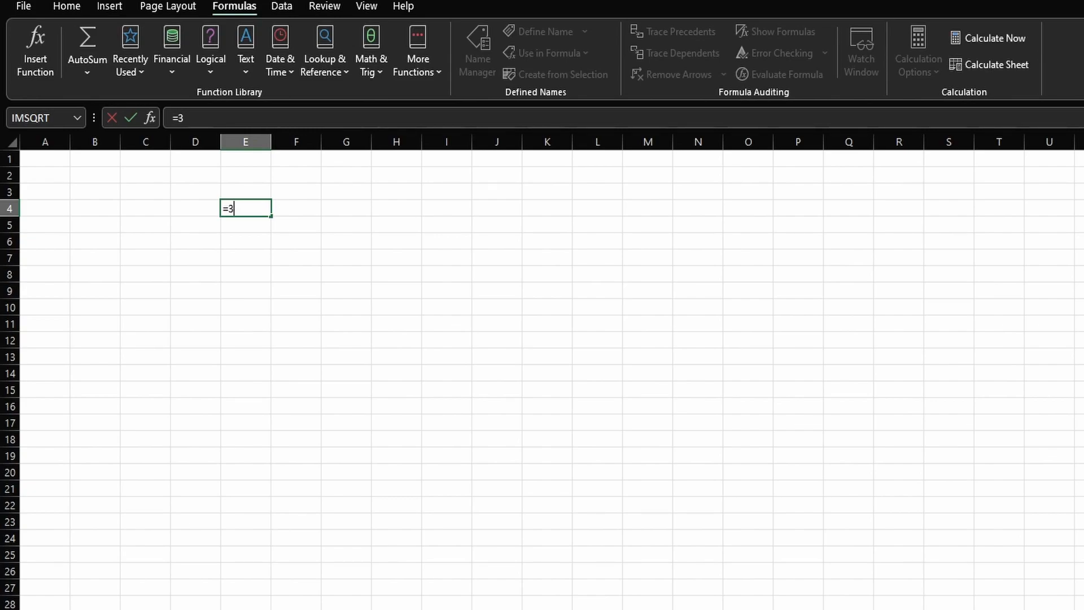
pyautogui.write('+5')
pyautogui.press('Return')
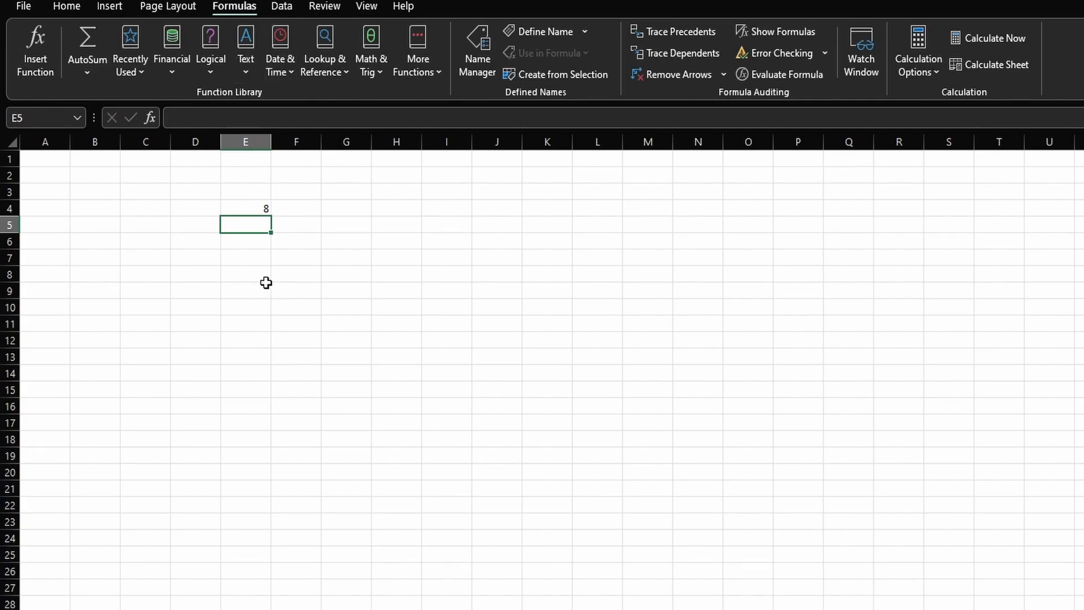
# Examine the formula in cell E4, opening it for editing in the cell and in the formula bar without changing it.
pyautogui.click(243, 204)
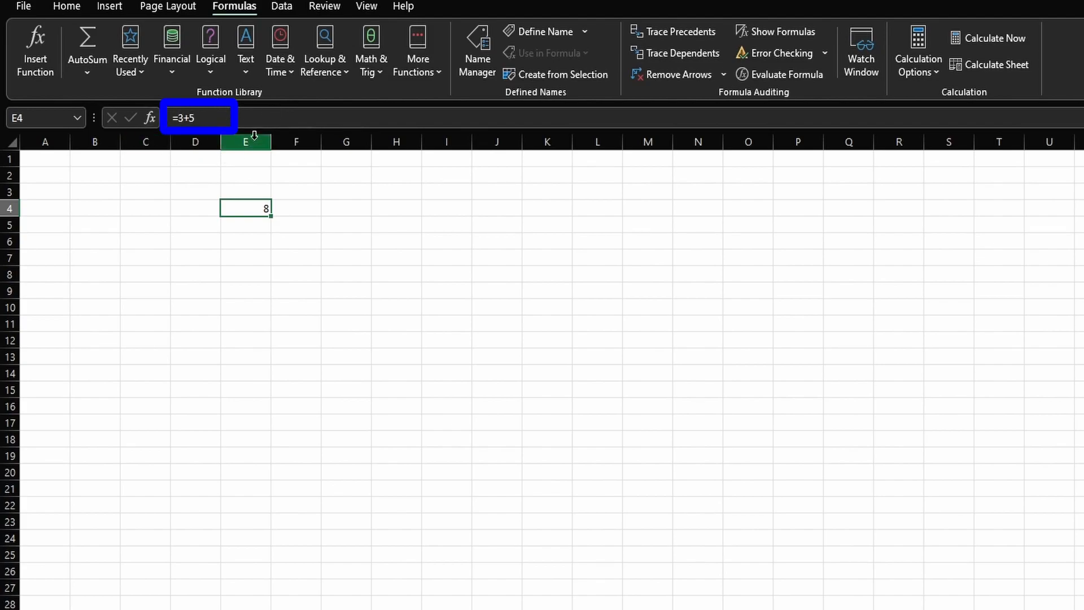
pyautogui.doubleClick(251, 208)
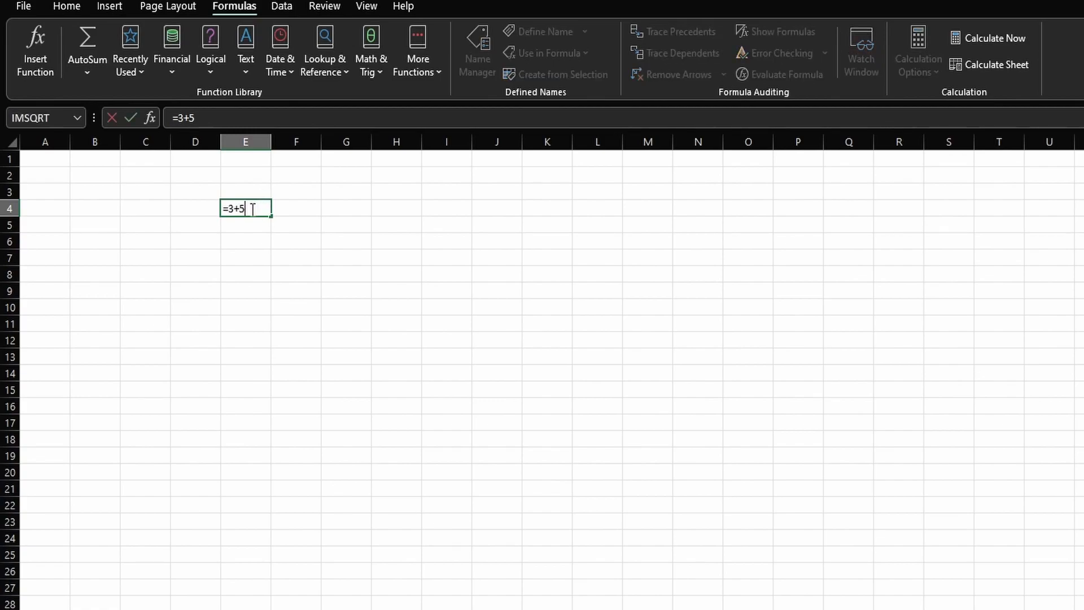
pyautogui.click(250, 255)
pyautogui.click(252, 207)
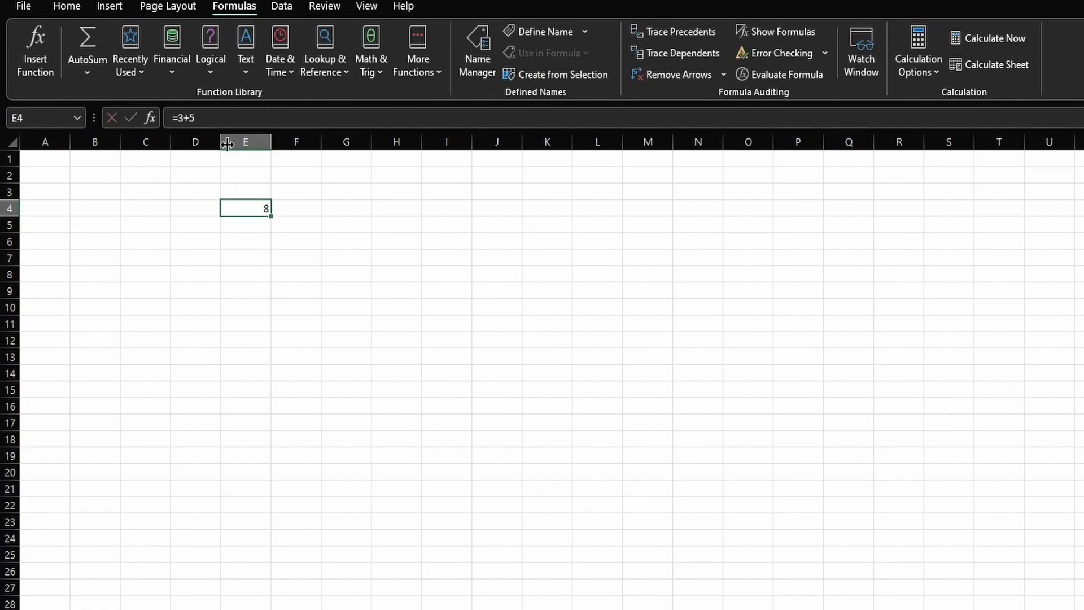
pyautogui.click(220, 112)
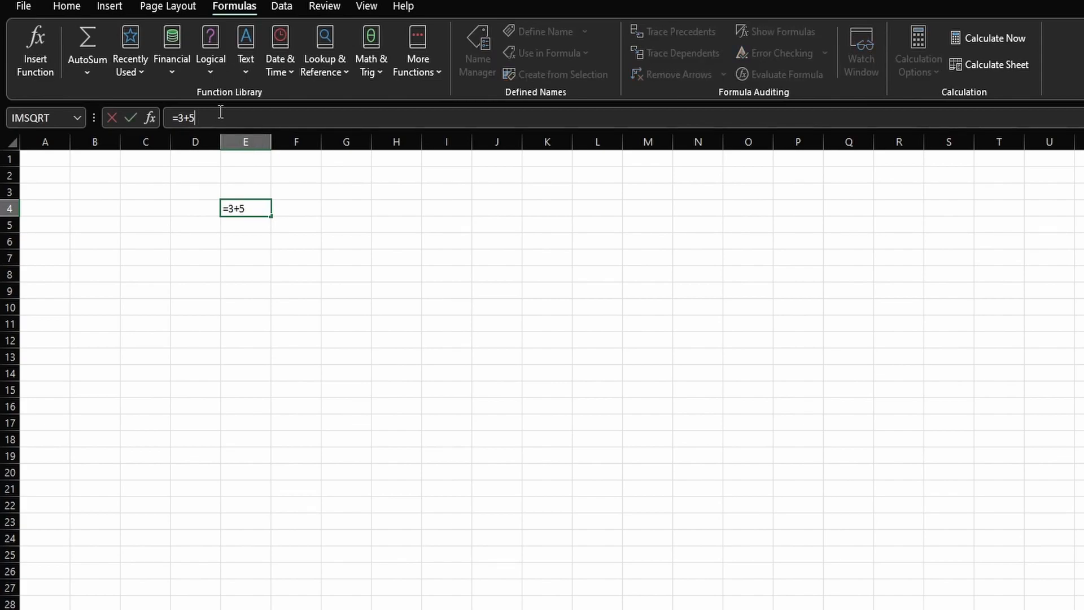
pyautogui.click(227, 287)
pyautogui.click(243, 208)
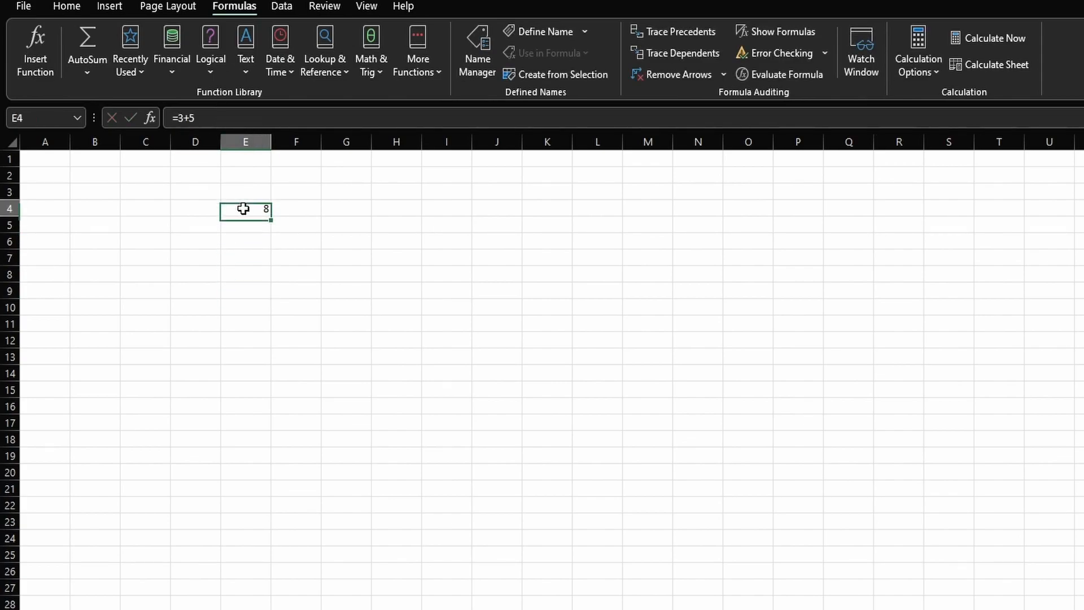
pyautogui.press('F2')
pyautogui.press('Escape')
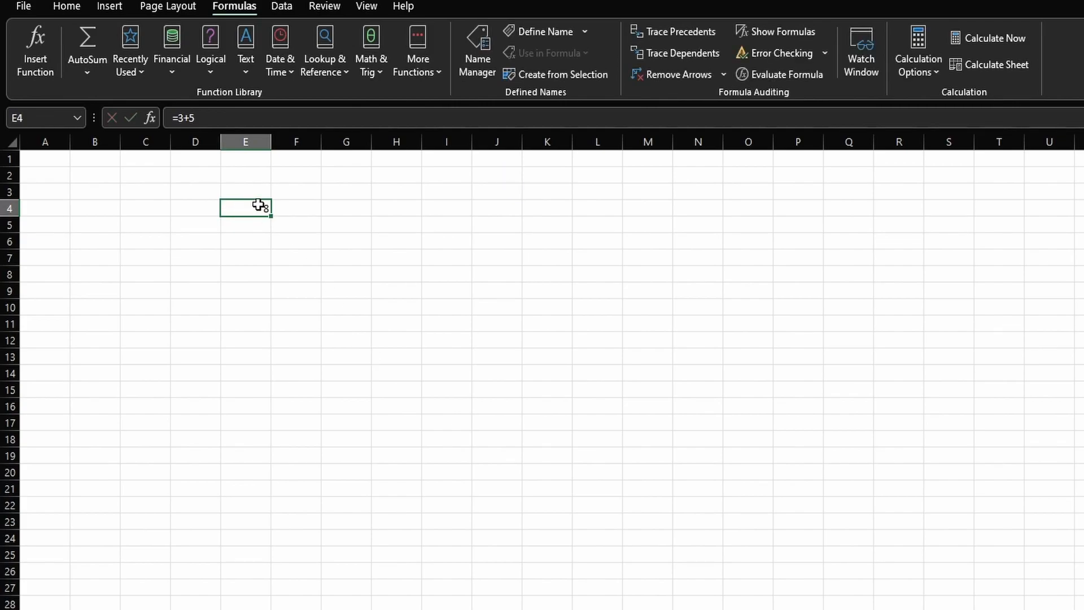
# Enter the value 3 in cell A3 and the value 9 in cell A4.
pyautogui.click(54, 192)
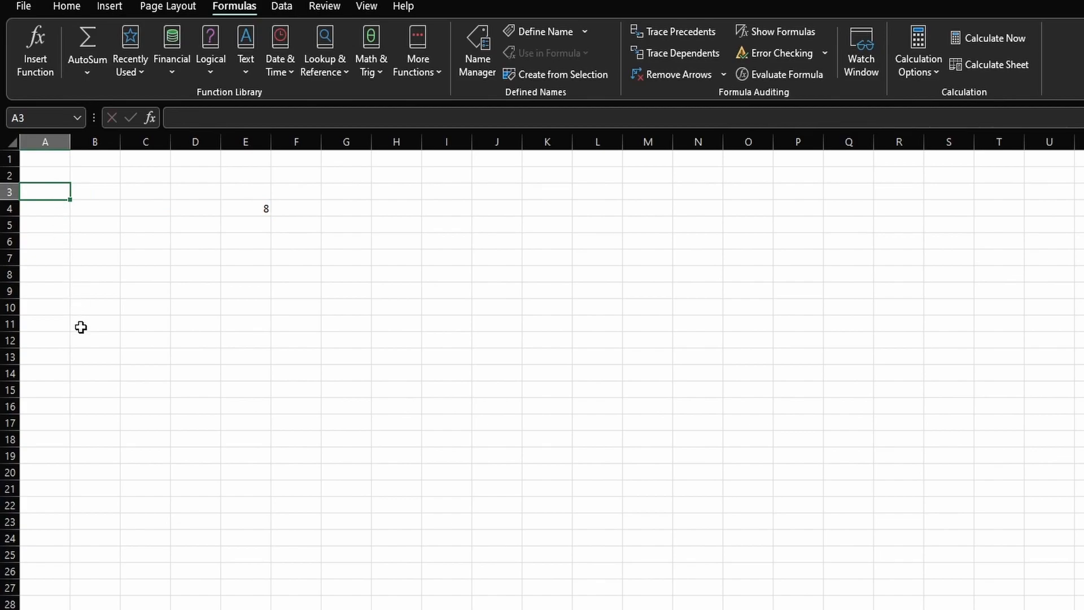
pyautogui.write('3')
pyautogui.press('Return')
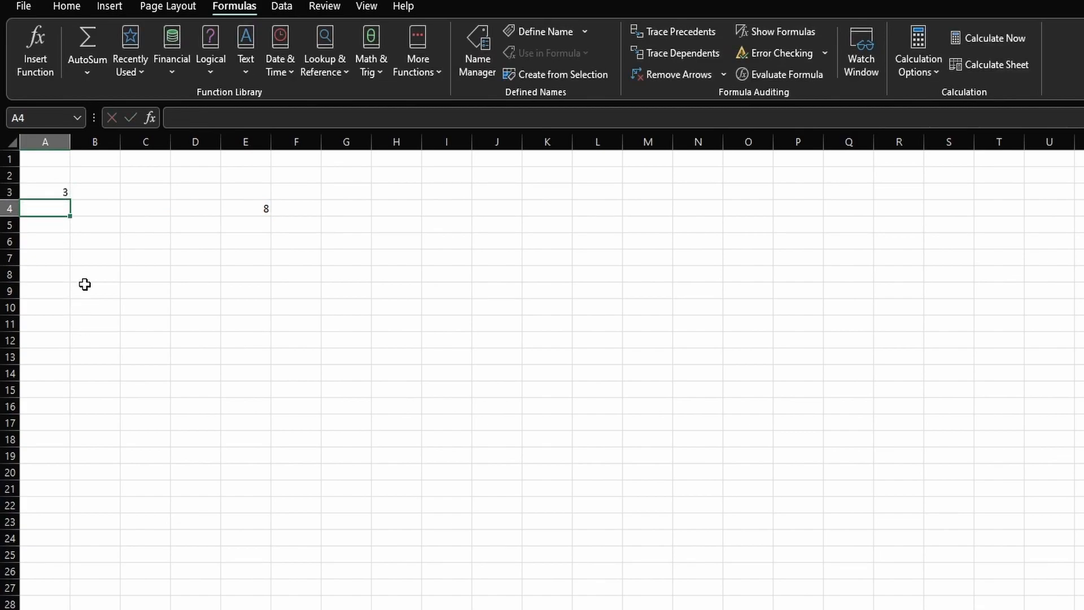
pyautogui.click(56, 194)
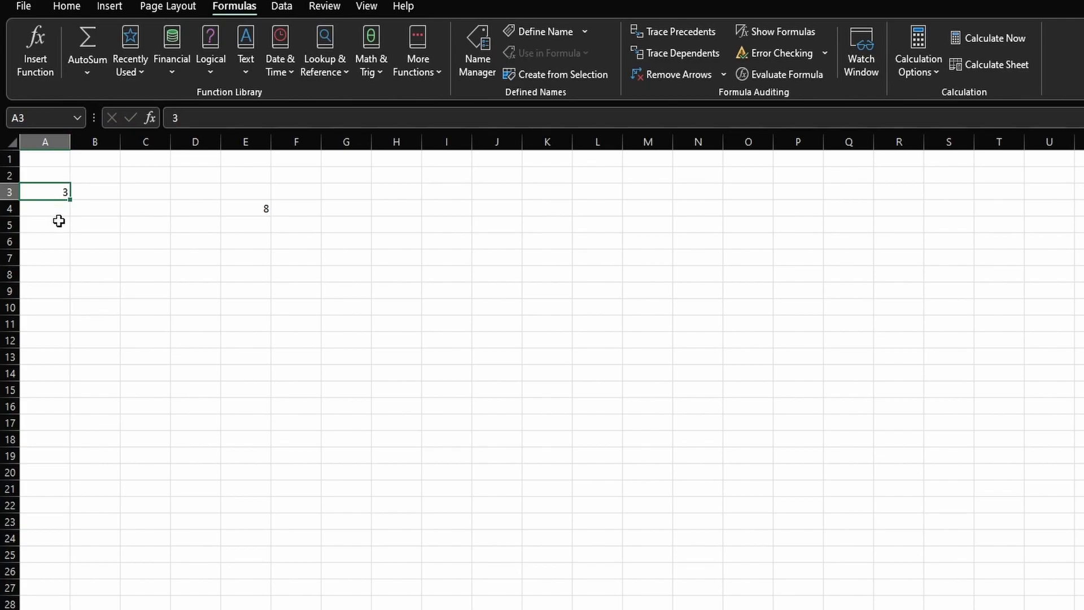
pyautogui.click(56, 207)
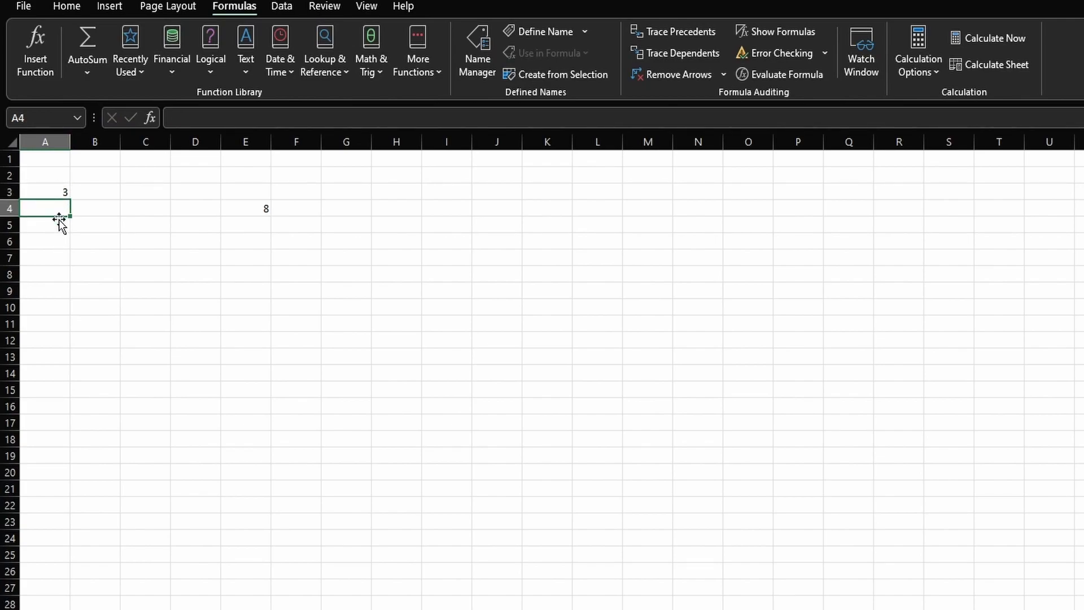
pyautogui.write('9')
pyautogui.press('Return')
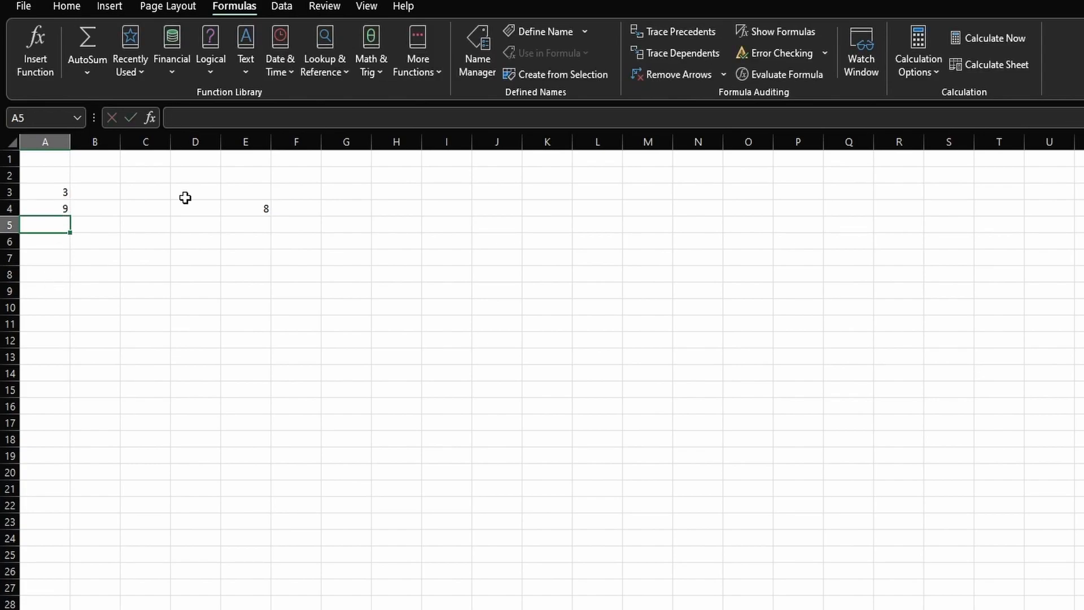
# Replace the content of cell E4 with the subtraction formula =A4-A3, using cell references.
pyautogui.click(265, 211)
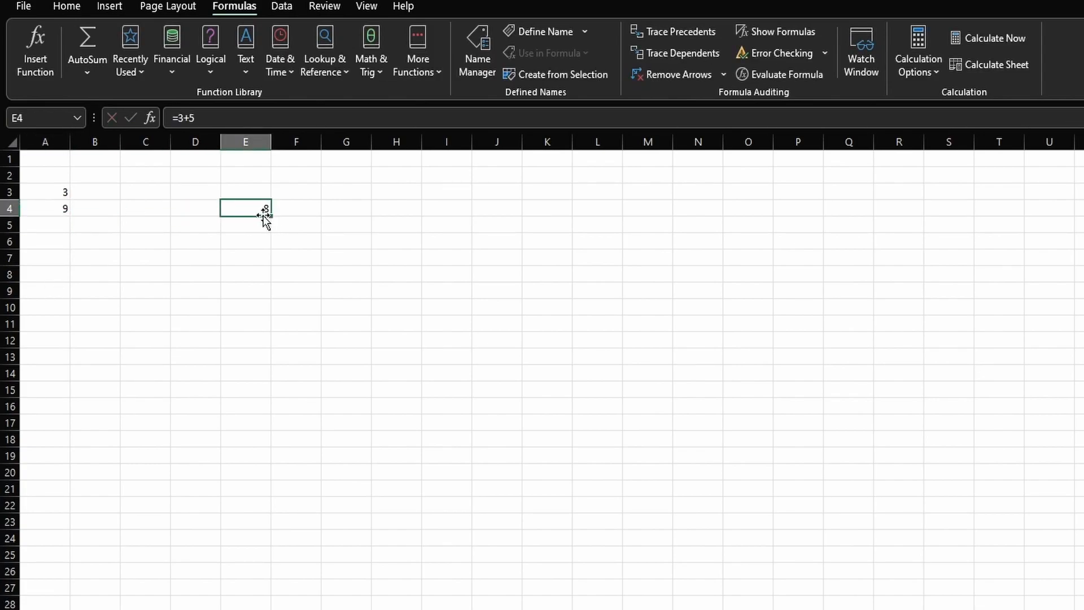
pyautogui.press('Delete')
pyautogui.write('=')
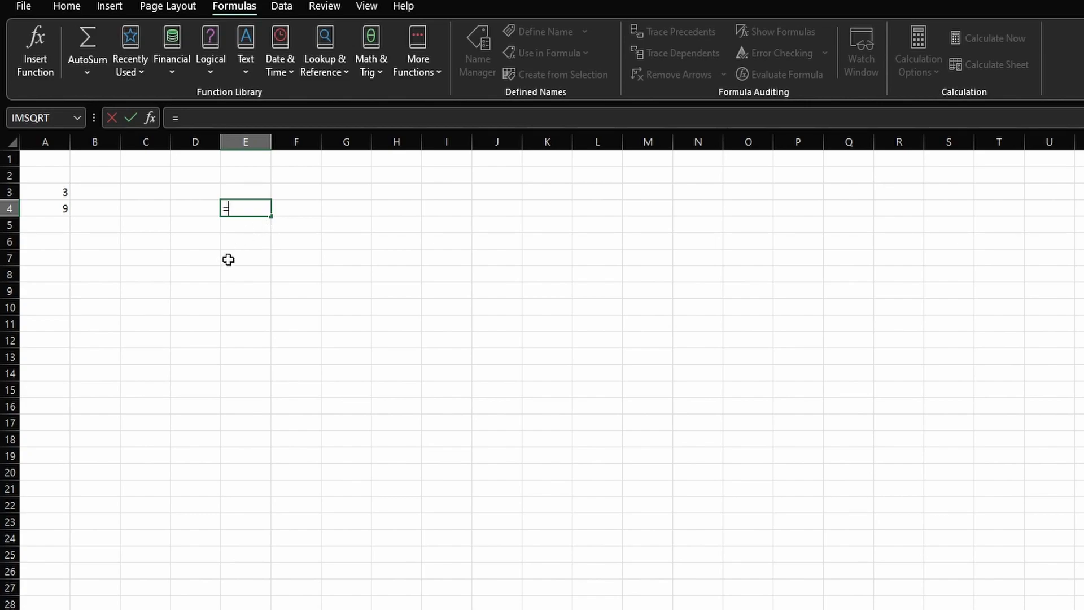
pyautogui.click(57, 208)
pyautogui.write('-')
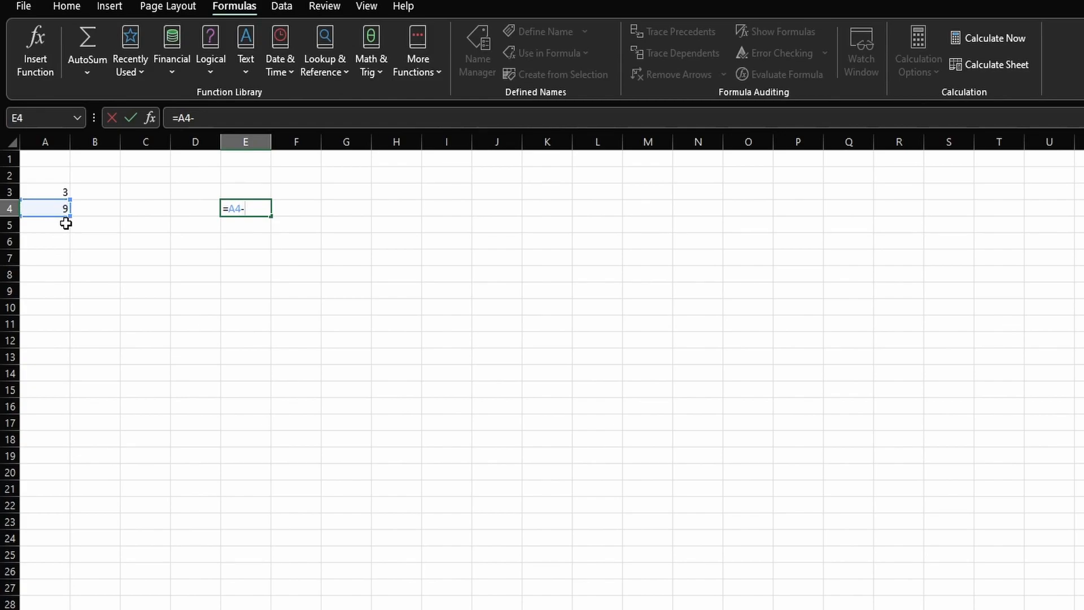
pyautogui.click(51, 195)
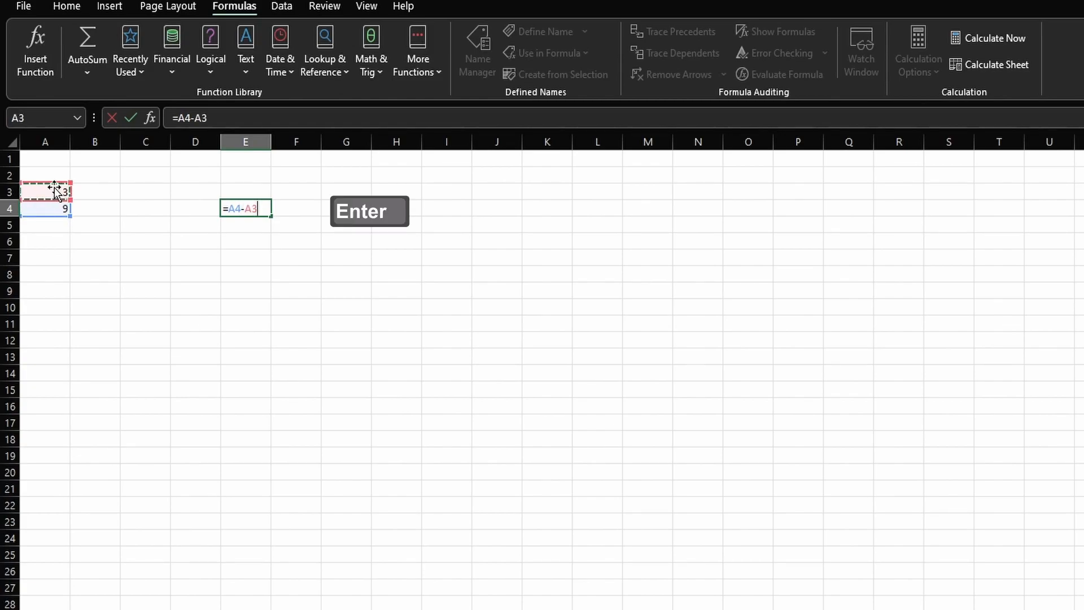
pyautogui.press('Return')
# Replace the subtraction formula in cell E4 with the division formula =A4/A3.
pyautogui.click(262, 210)
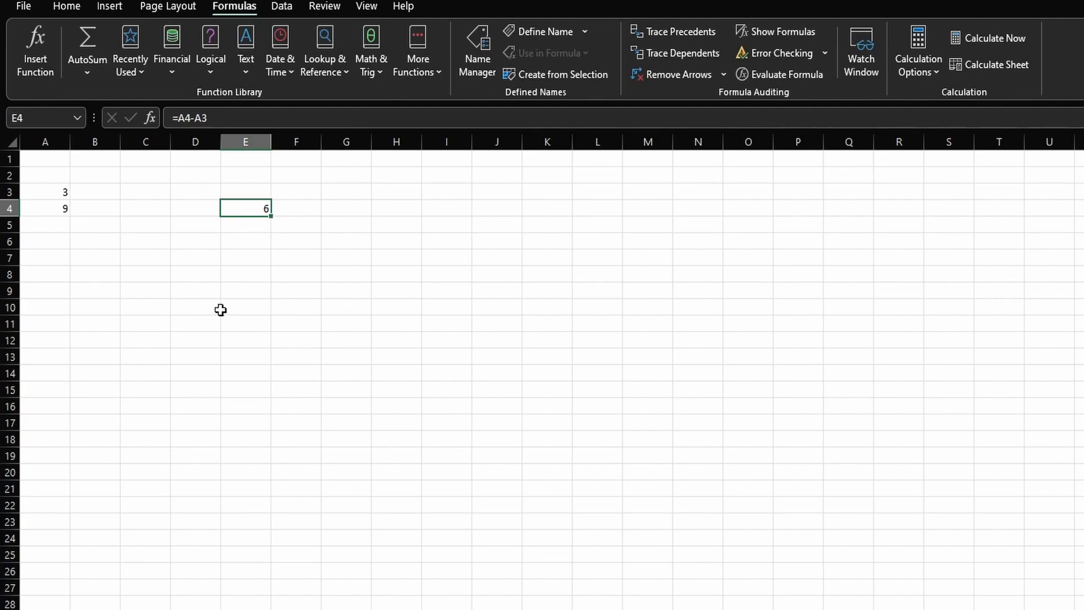
pyautogui.write('=')
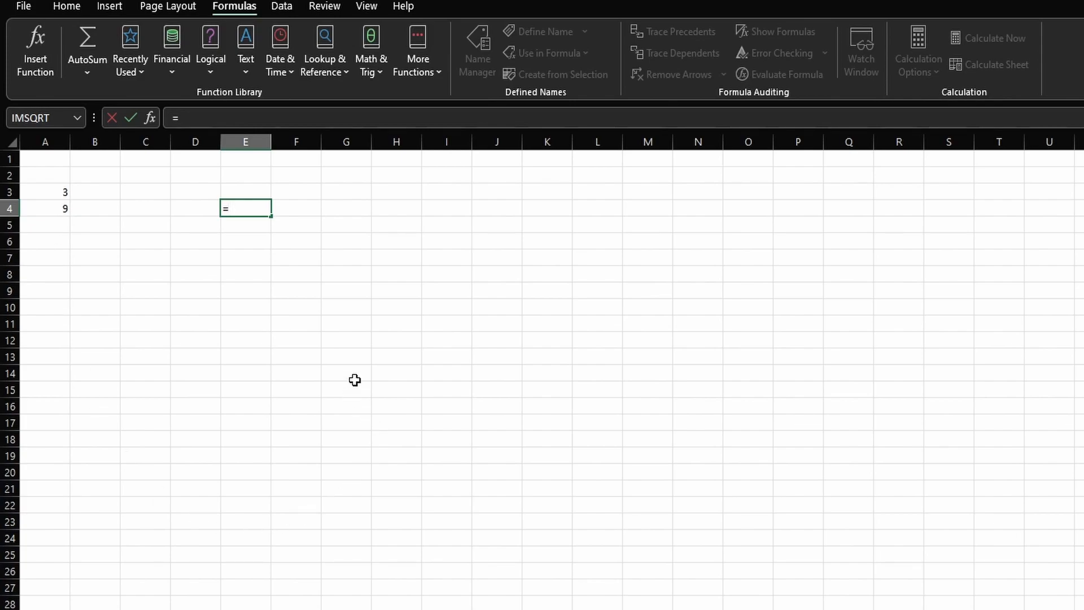
pyautogui.press('Escape')
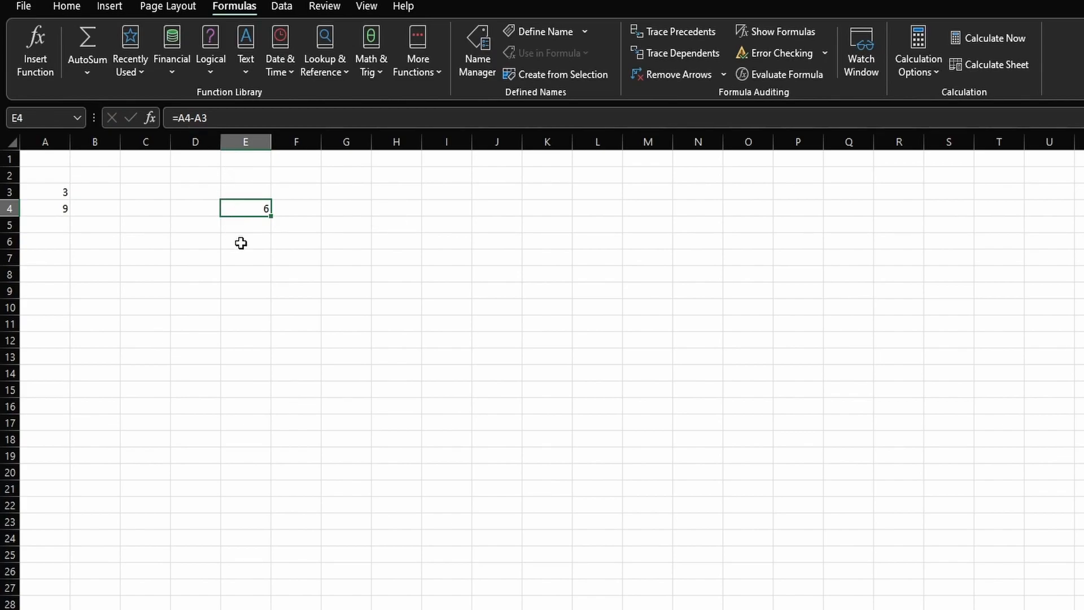
pyautogui.write('=')
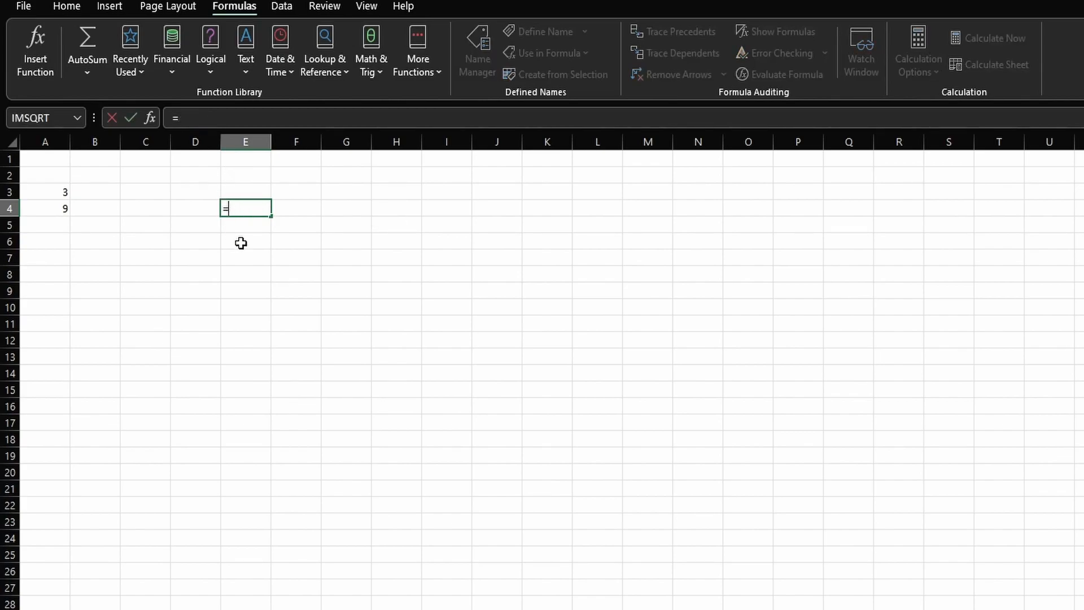
pyautogui.click(61, 211)
pyautogui.write('/')
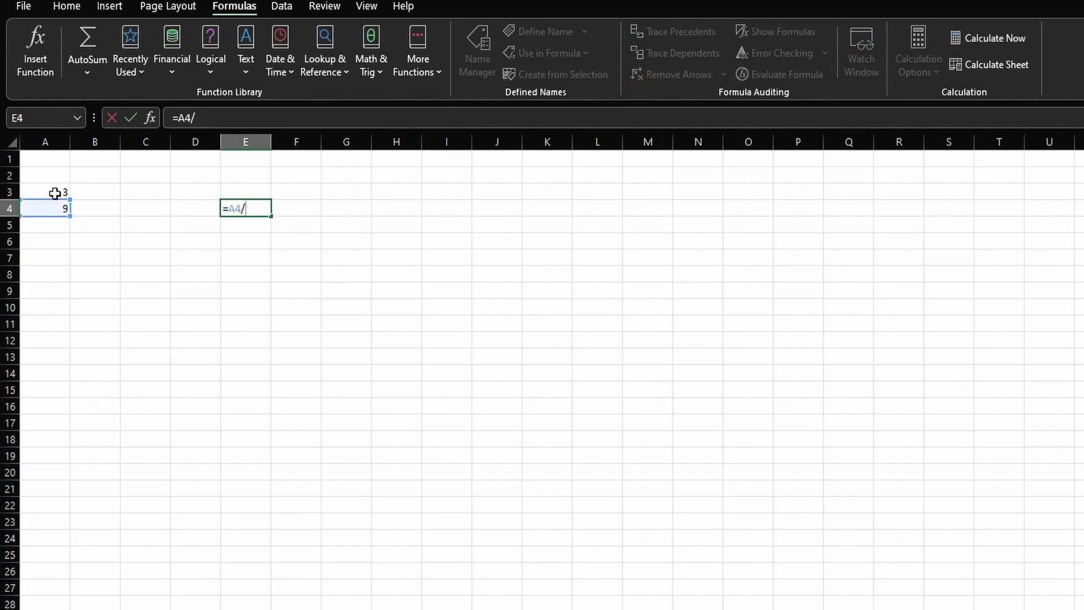
pyautogui.click(56, 190)
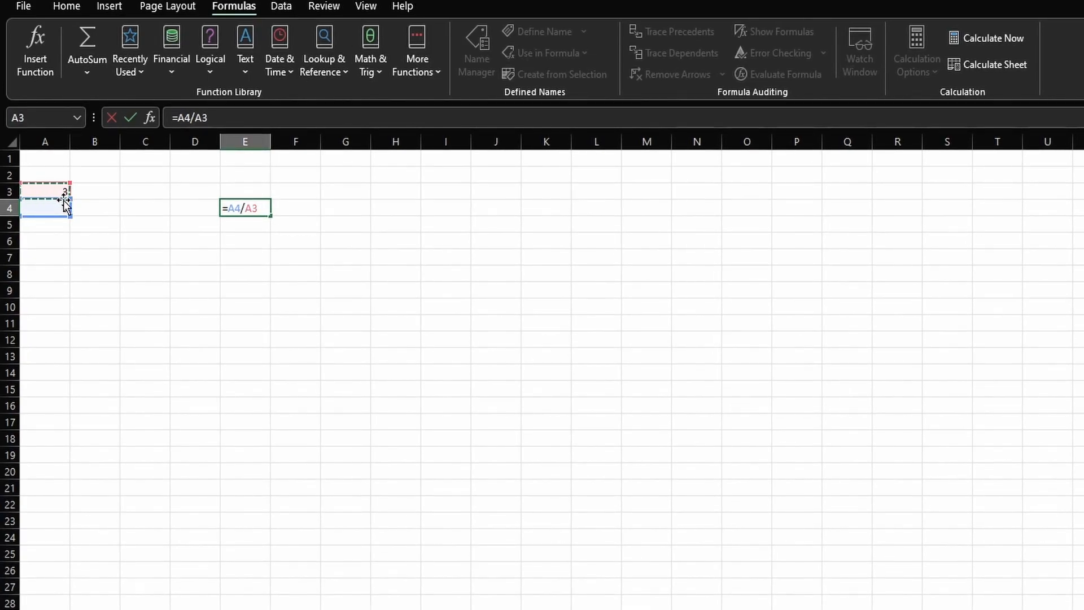
pyautogui.press('Return')
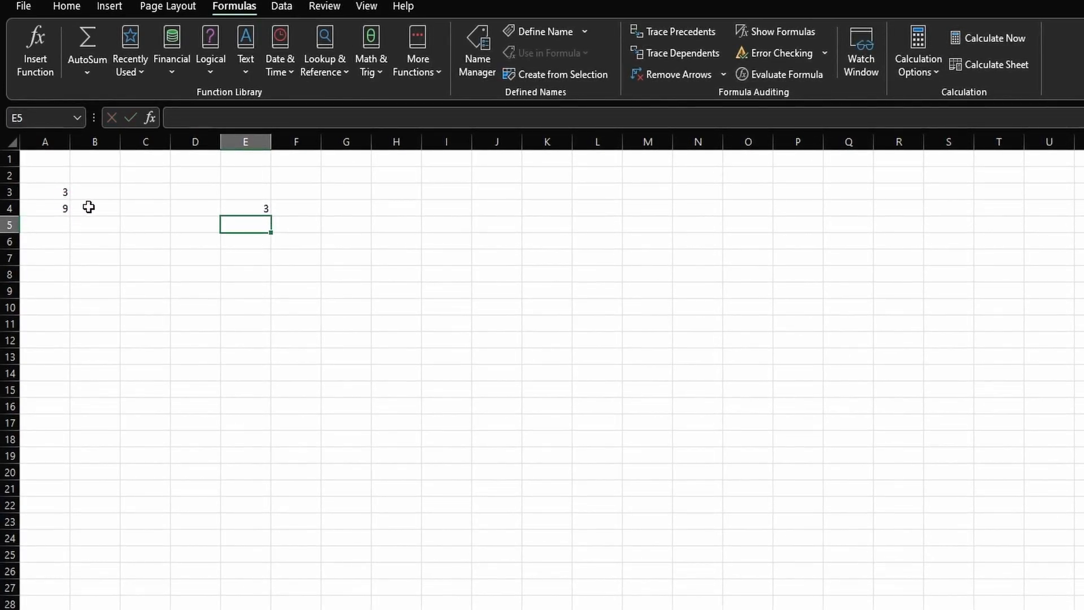
# Replace the division formula in cell E4 with the multiplication formula =A4*A3.
pyautogui.click(253, 210)
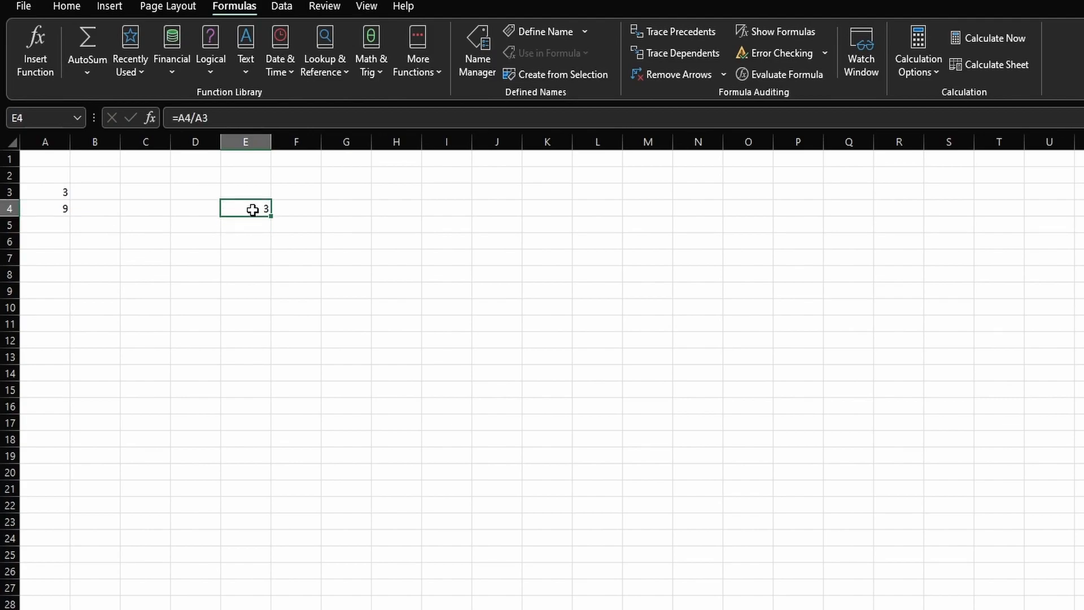
pyautogui.write('=')
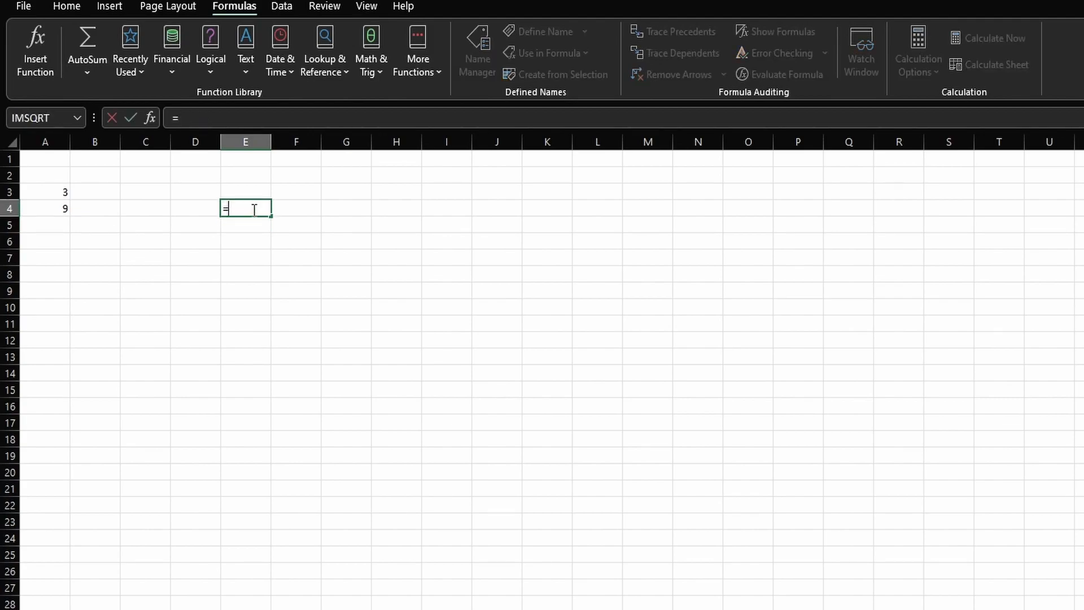
pyautogui.click(54, 207)
pyautogui.write('*')
pyautogui.click(57, 193)
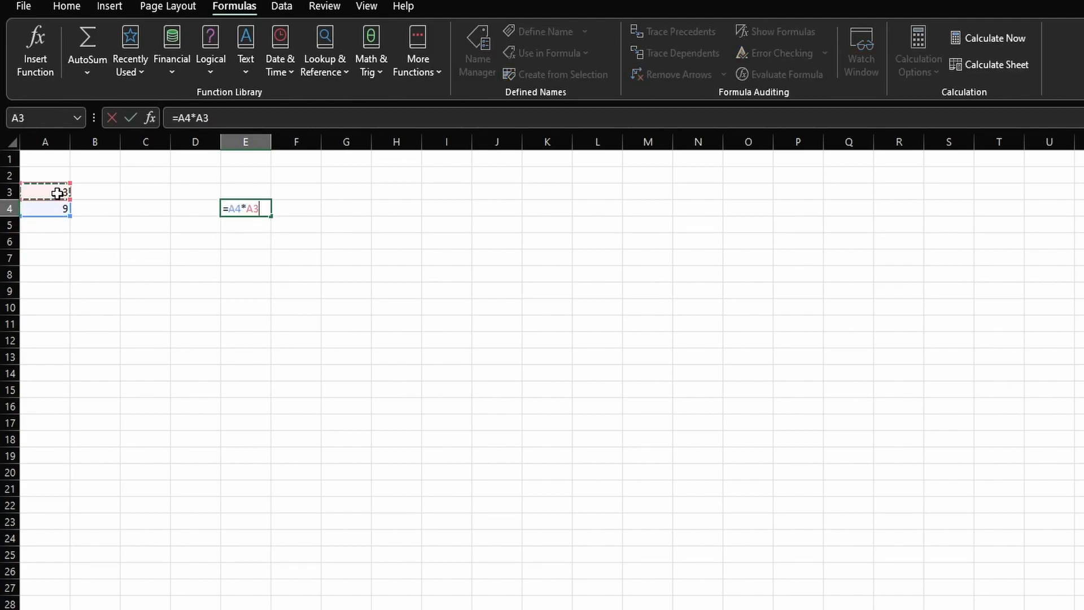
pyautogui.press('Return')
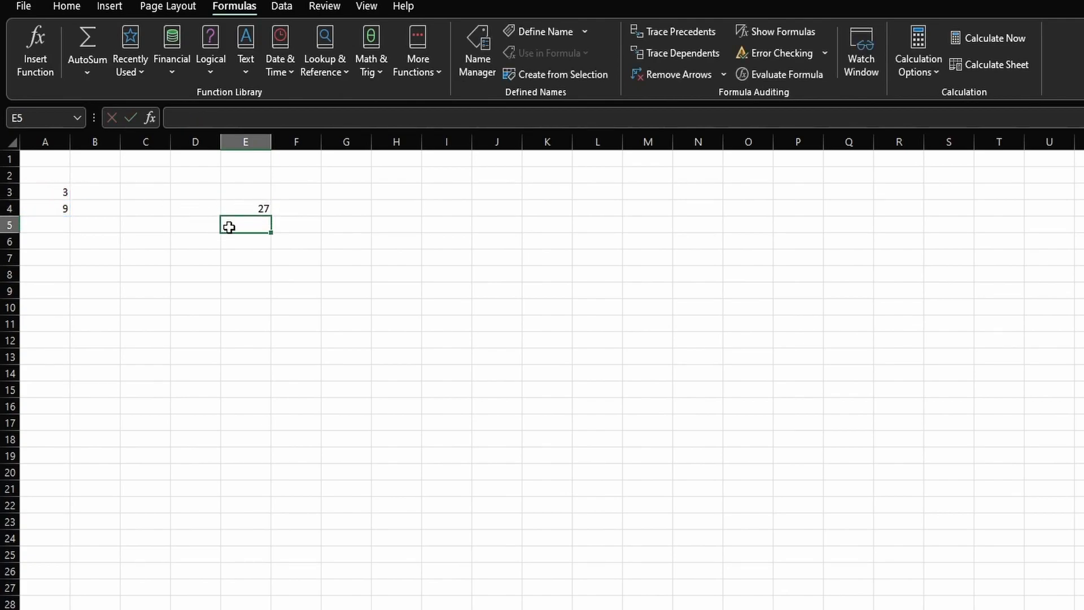
pyautogui.click(248, 208)
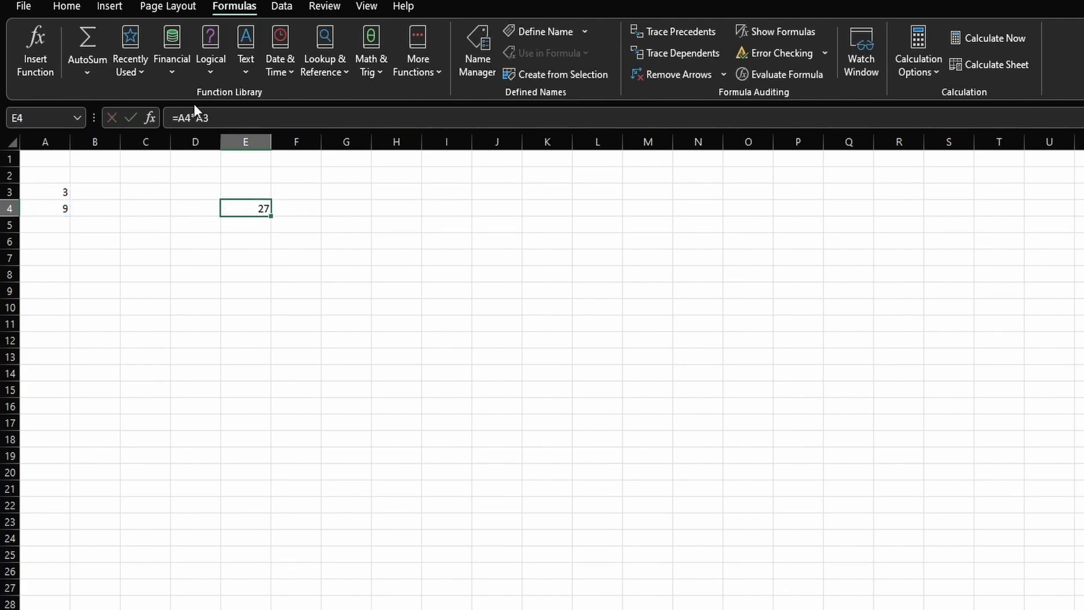
pyautogui.click(197, 119)
pyautogui.press('BackSpace')
pyautogui.press('BackSpace')
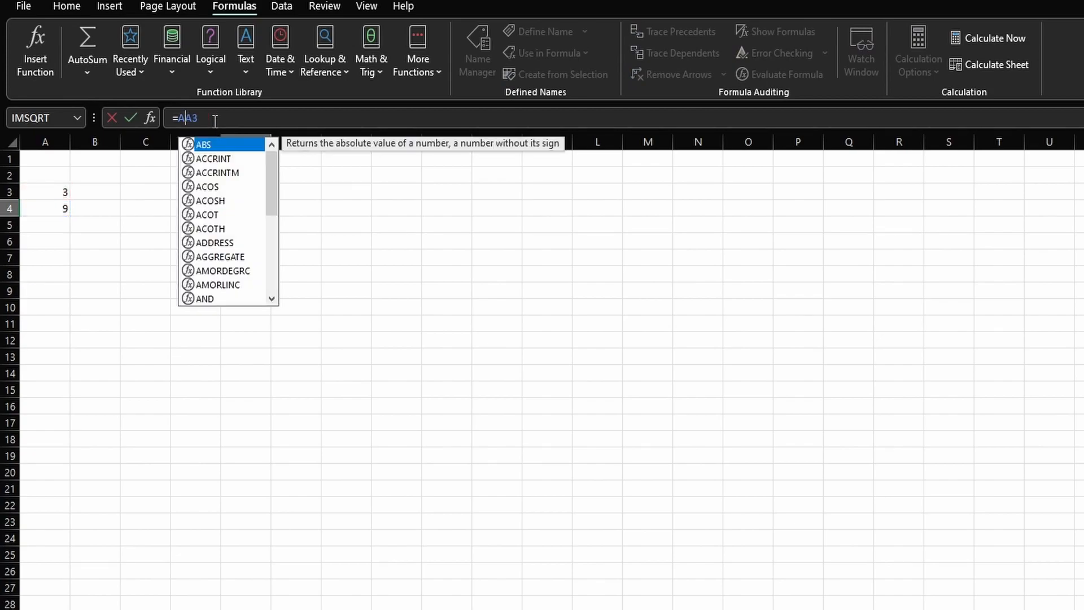
pyautogui.press('Escape')
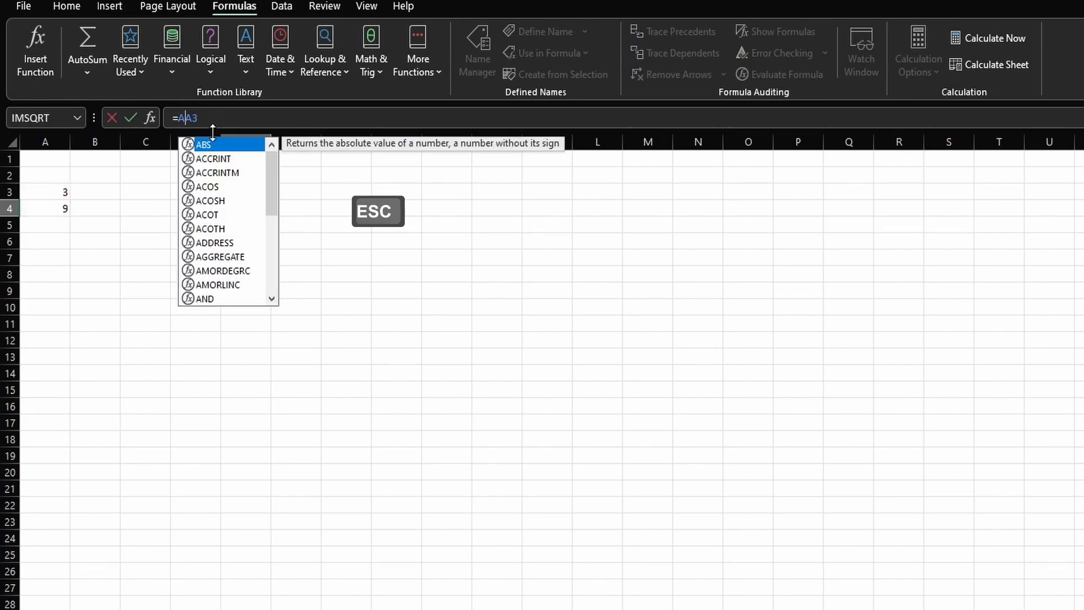
pyautogui.press('Escape')
pyautogui.press('Escape')
# Replace the multiplication formula in cell E4 with the exponent formula =9^3, using typed numbers.
pyautogui.write('=')
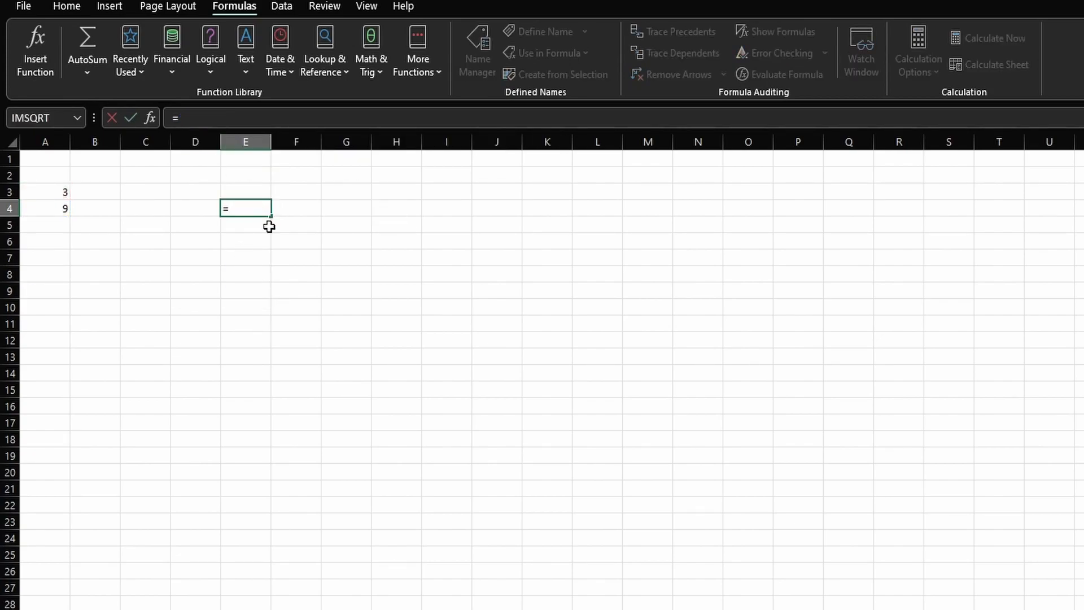
pyautogui.write('9^3')
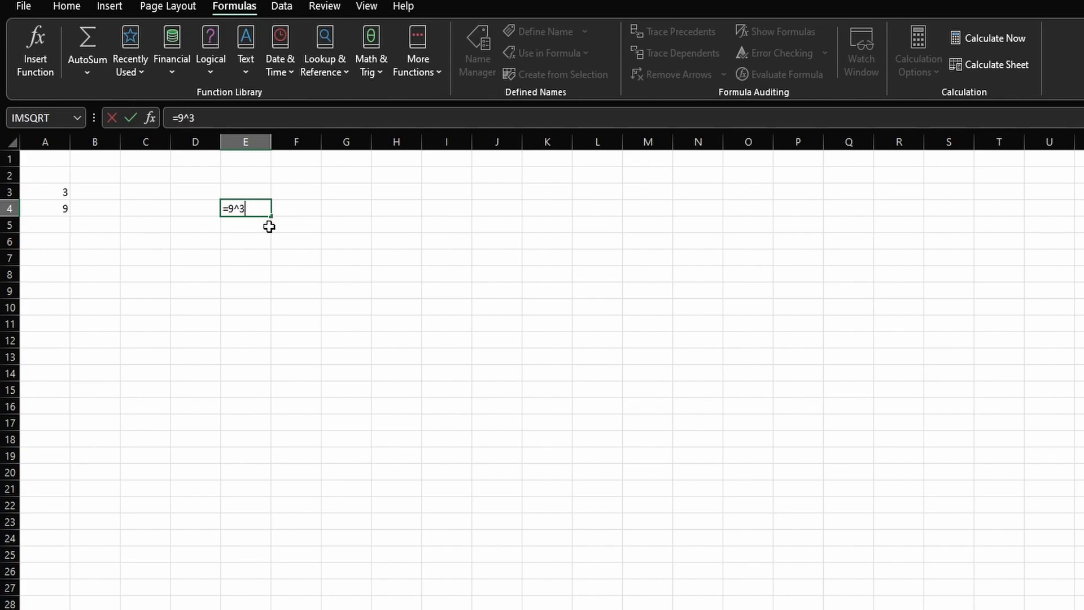
pyautogui.press('Return')
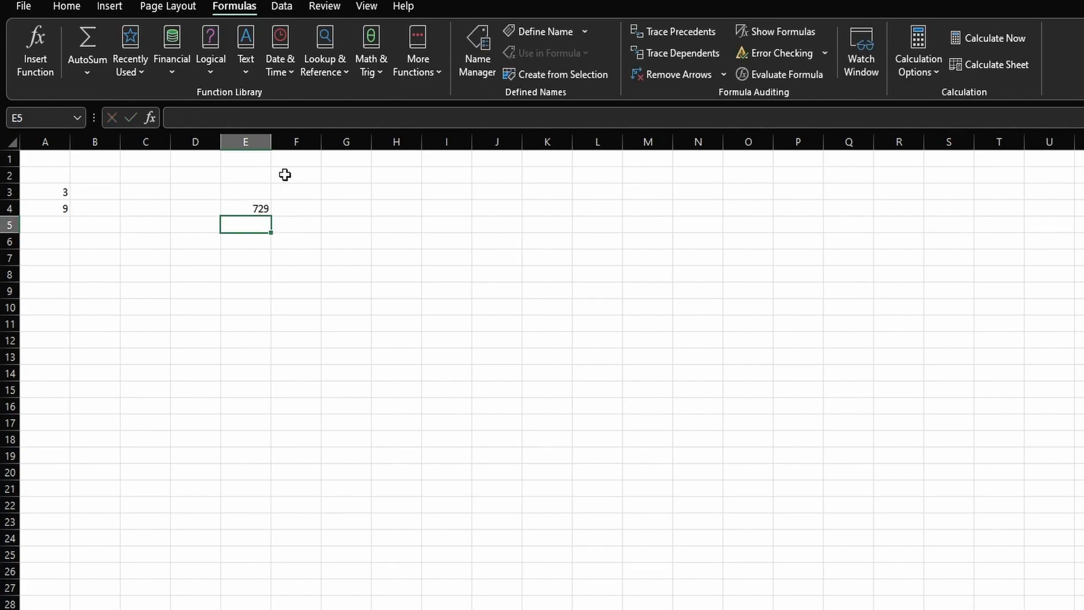
# Replace the content of cell E4 with the exponent formula =A4^A3, using cell references.
pyautogui.click(248, 208)
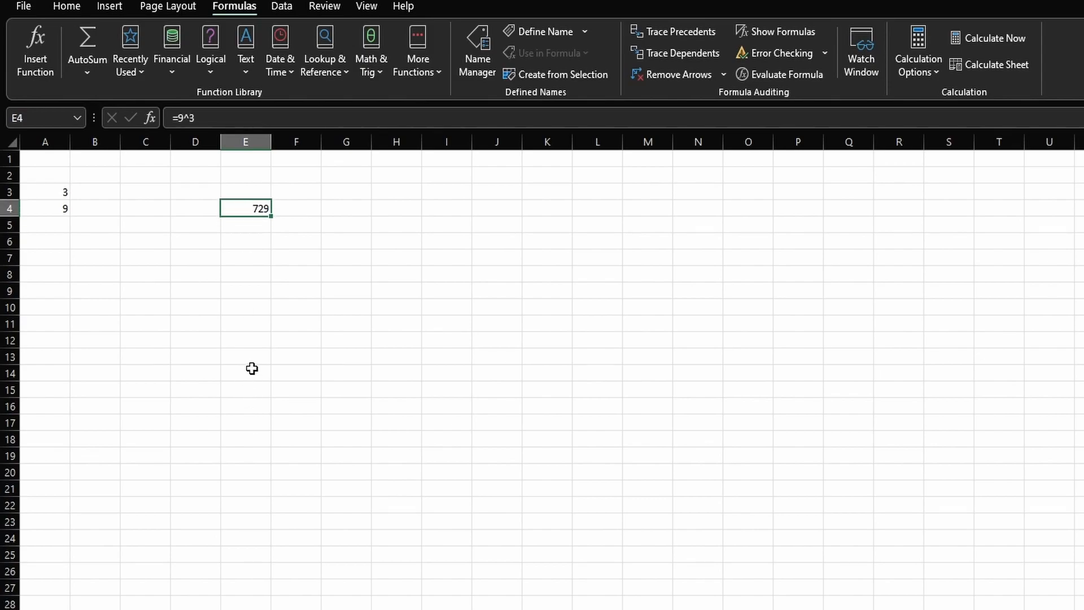
pyautogui.write('=')
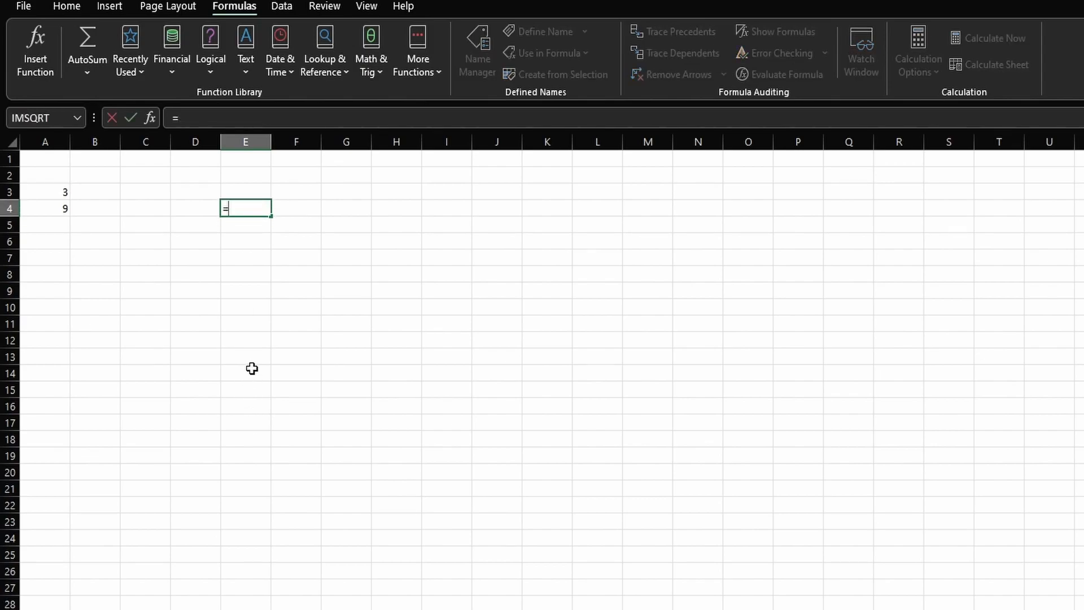
pyautogui.click(65, 209)
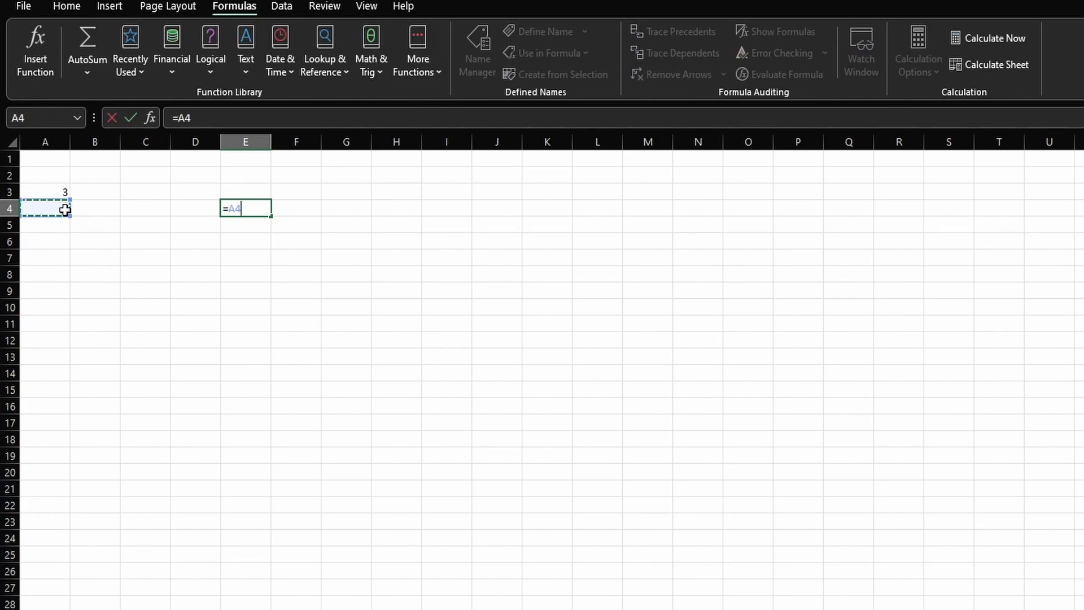
pyautogui.click(68, 190)
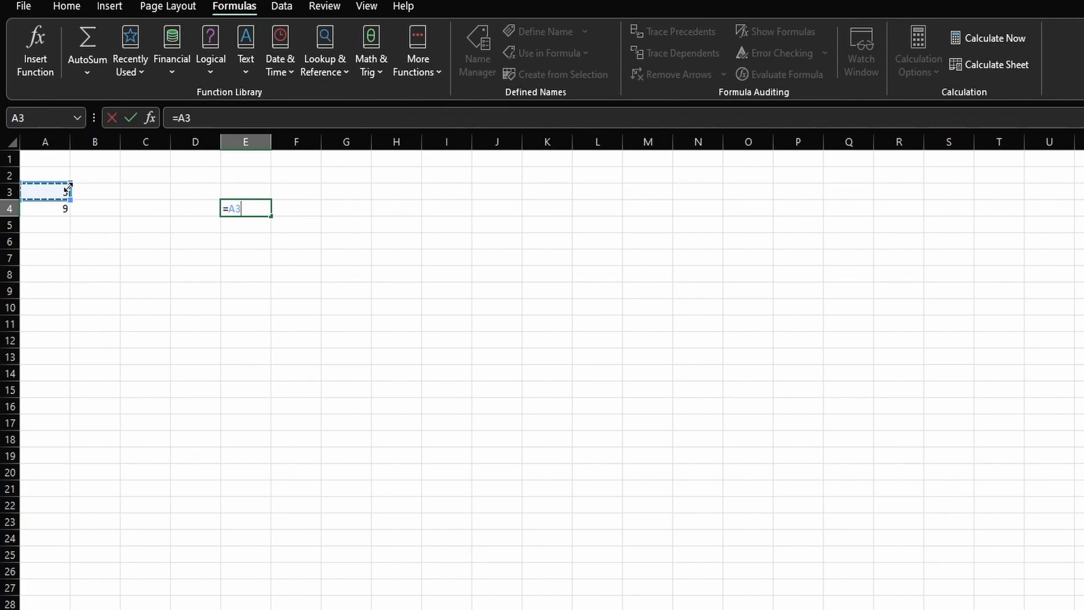
pyautogui.click(54, 212)
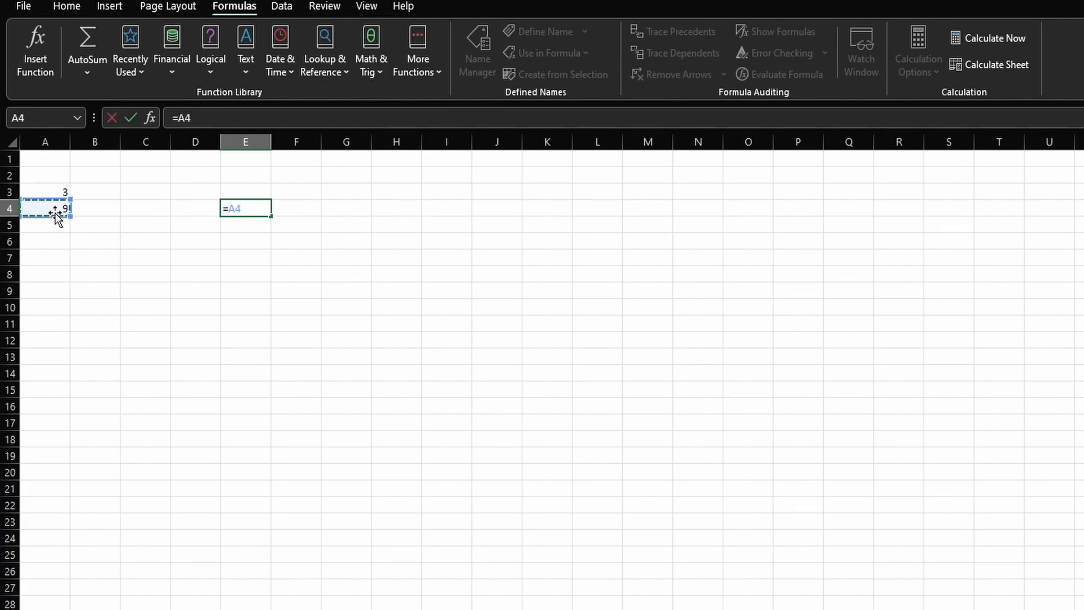
pyautogui.write('^^')
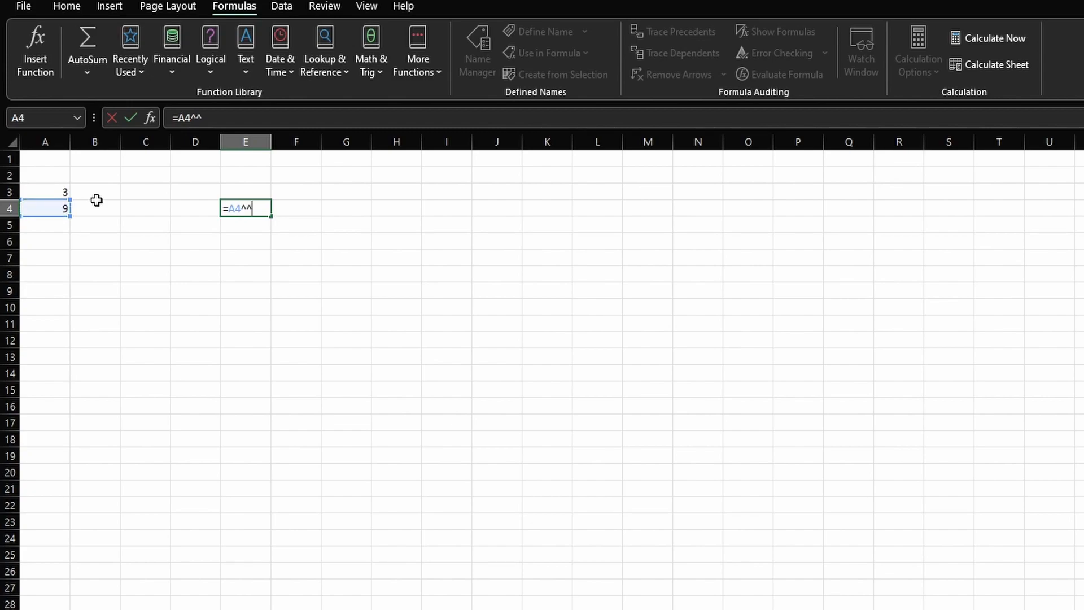
pyautogui.press('BackSpace')
pyautogui.click(60, 193)
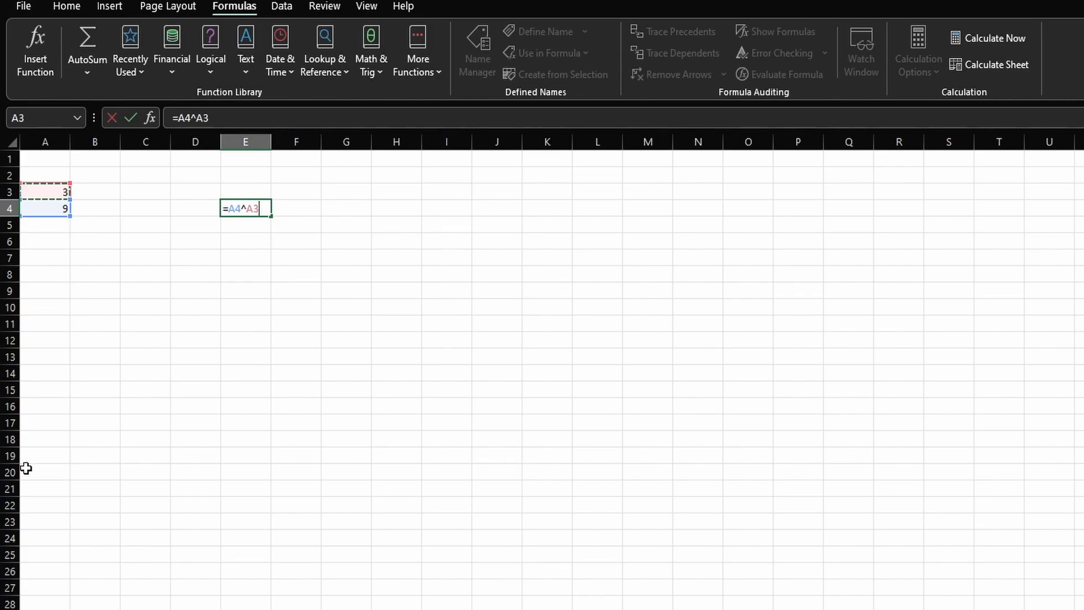
pyautogui.press('Return')
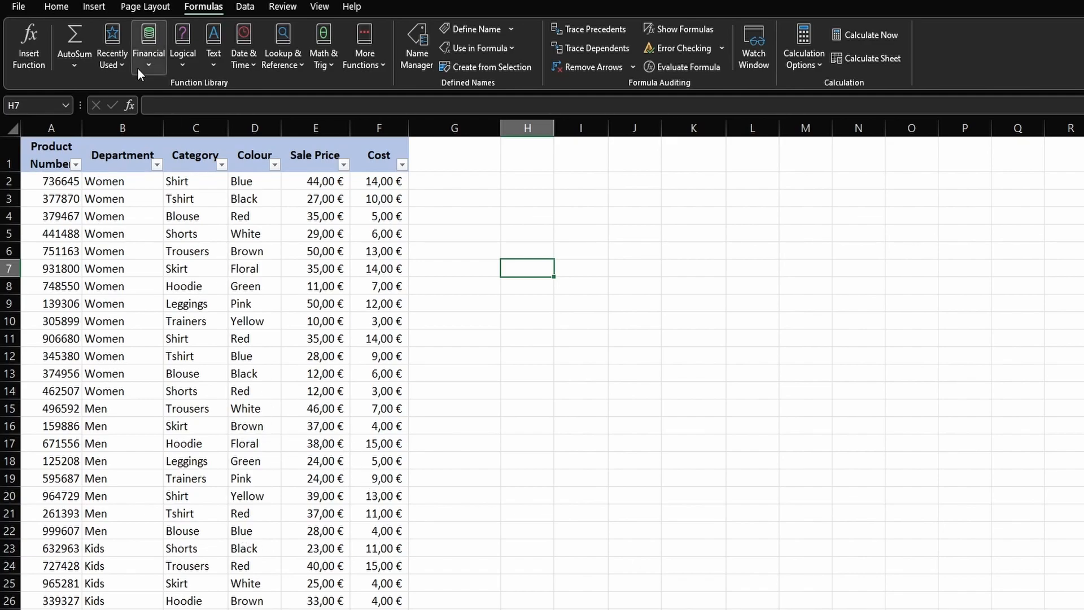
# Examine the Product Number, Department, Colour, Sale Price and Cost columns of the product table.
pyautogui.moveTo(56, 180); pyautogui.dragTo(55, 400)
pyautogui.moveTo(119, 181); pyautogui.dragTo(125, 370)
pyautogui.scroll(-2, 125, 370)
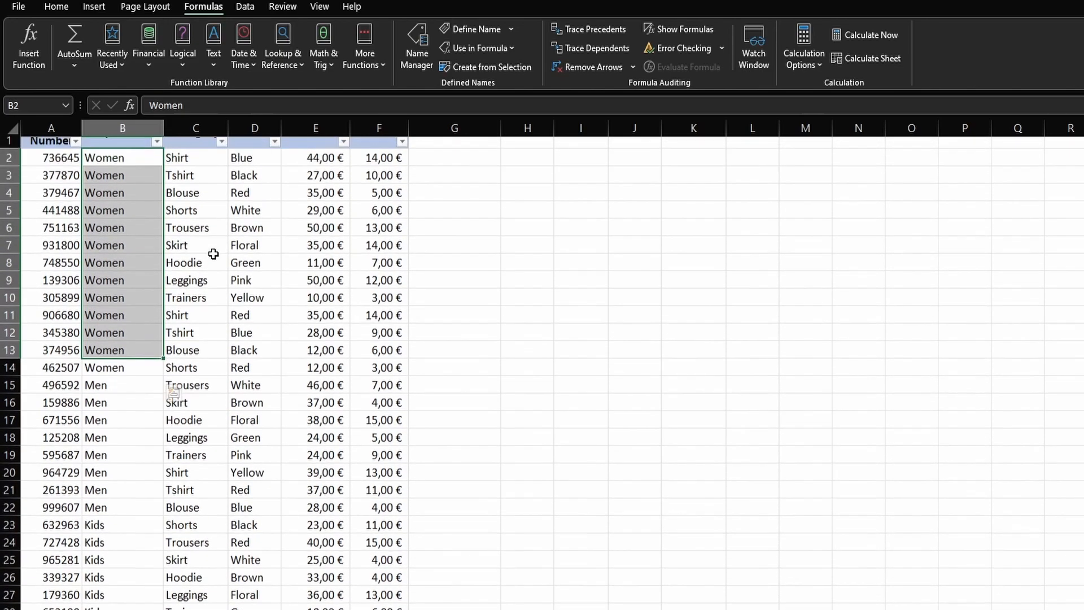
pyautogui.scroll(1, 215, 254)
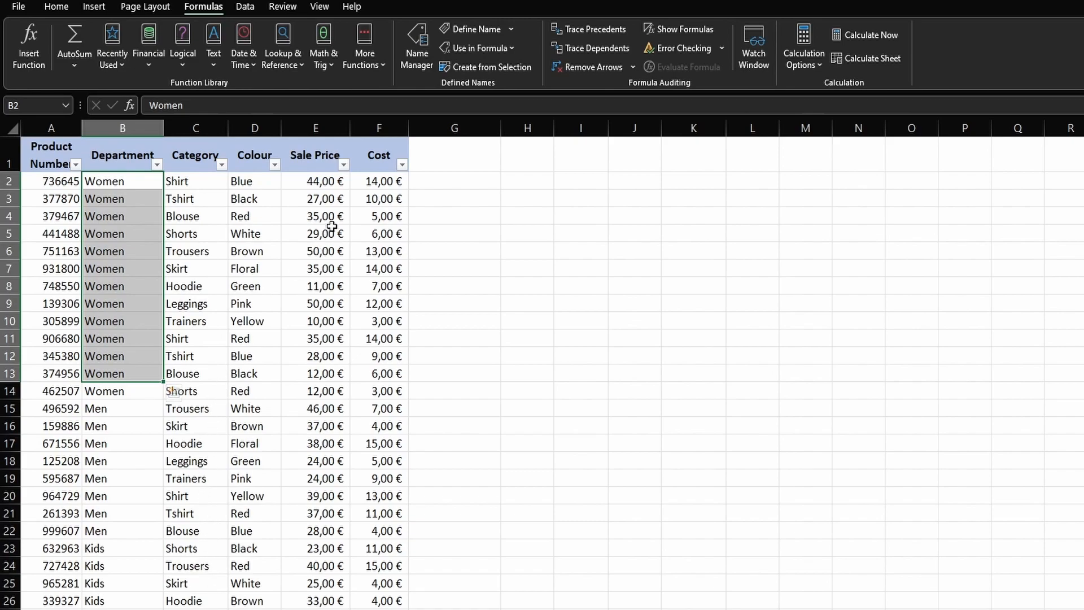
pyautogui.moveTo(261, 180); pyautogui.dragTo(271, 565)
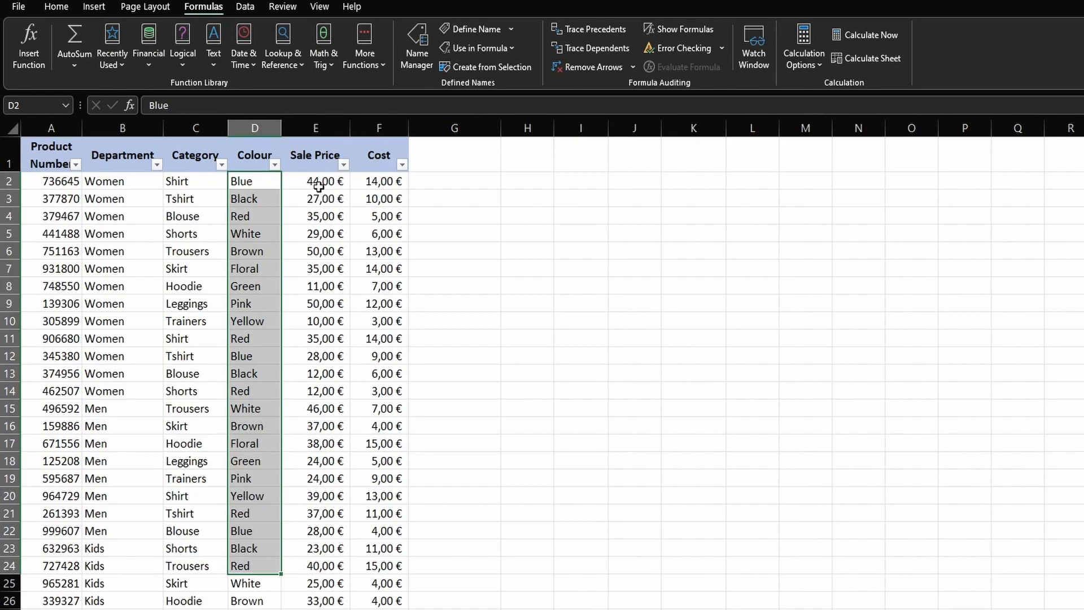
pyautogui.moveTo(319, 187); pyautogui.dragTo(305, 440)
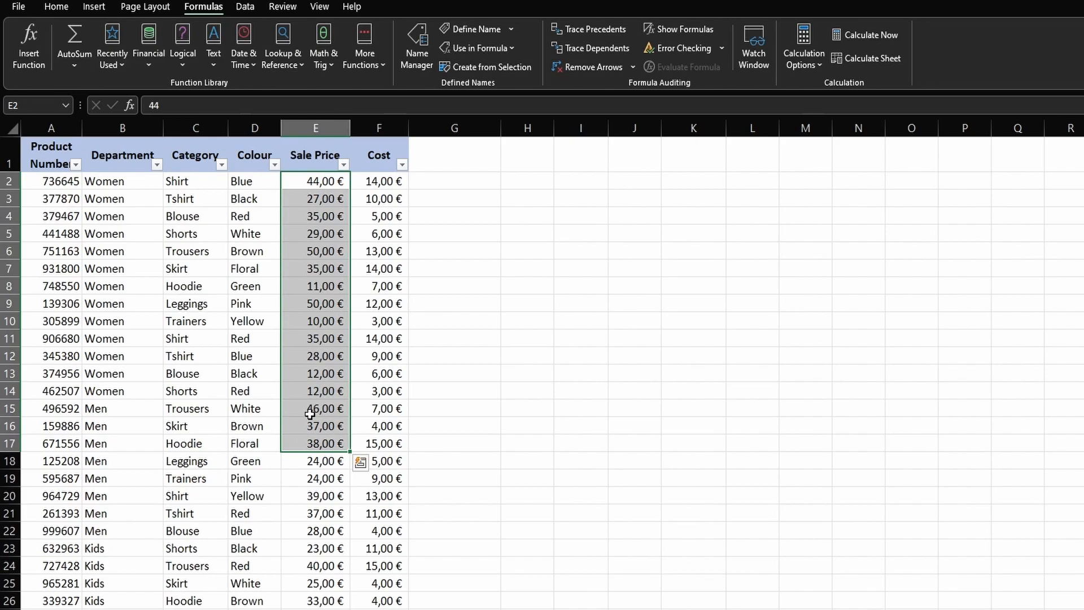
pyautogui.moveTo(392, 182); pyautogui.dragTo(375, 458)
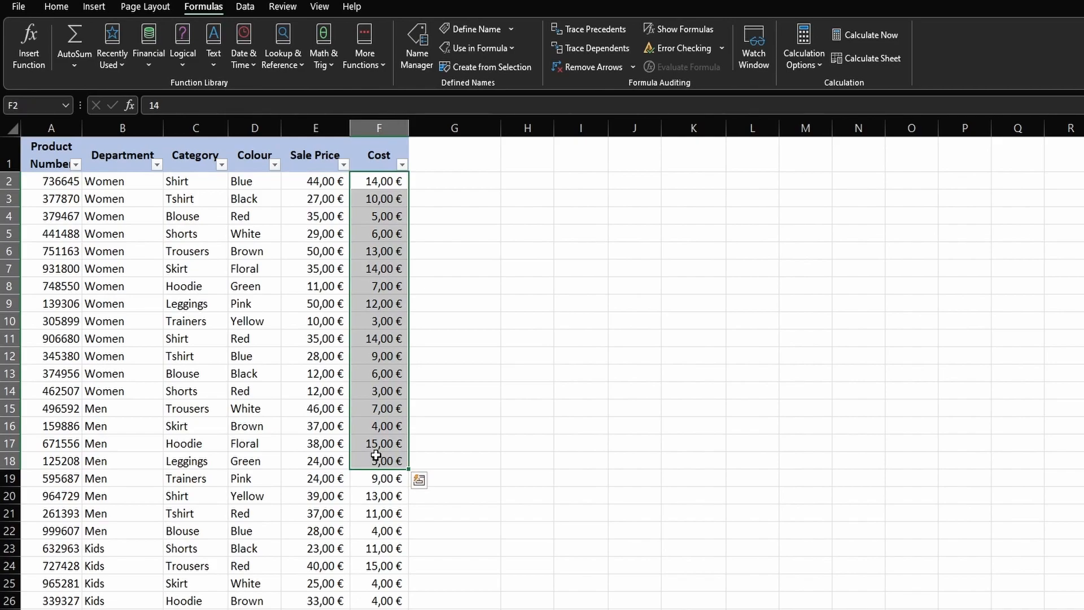
# Try to add the first three Cost values in cell H2 with the formula =F2+F3+F4.
pyautogui.click(543, 180)
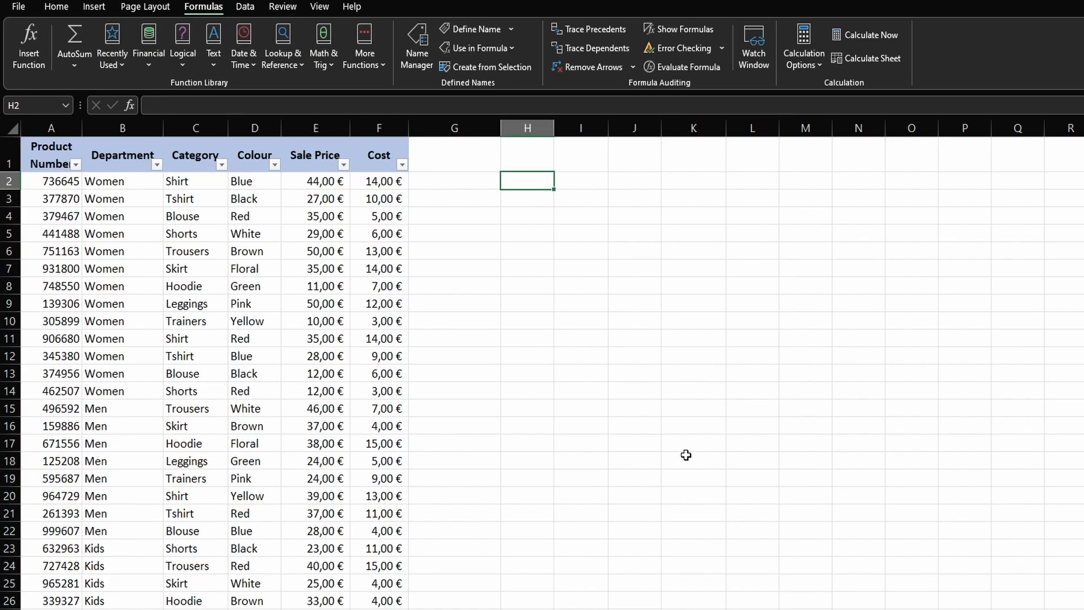
pyautogui.write('=')
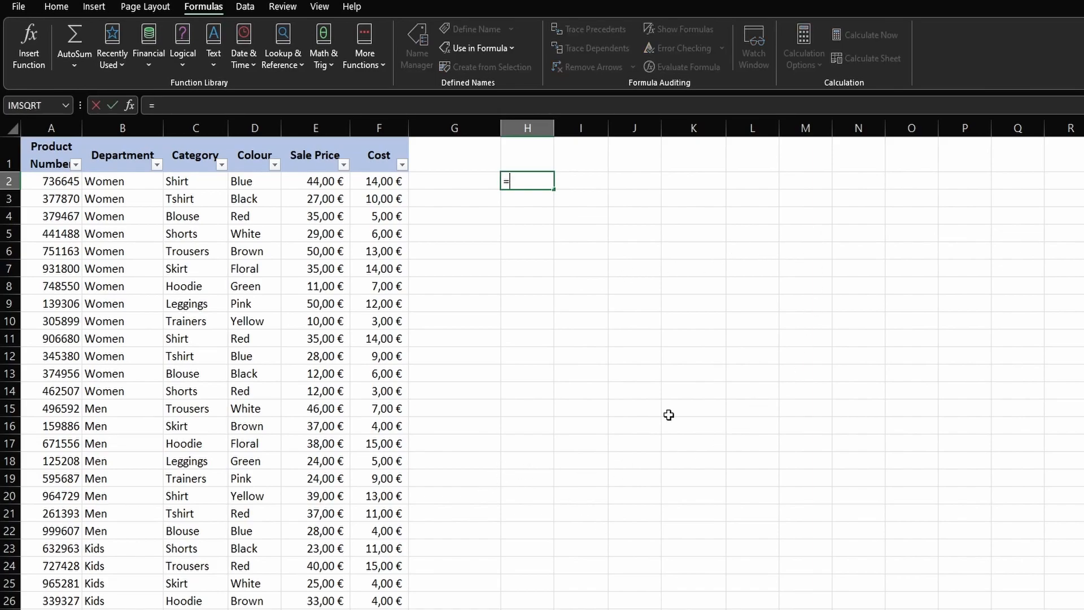
pyautogui.click(387, 183)
pyautogui.write('+')
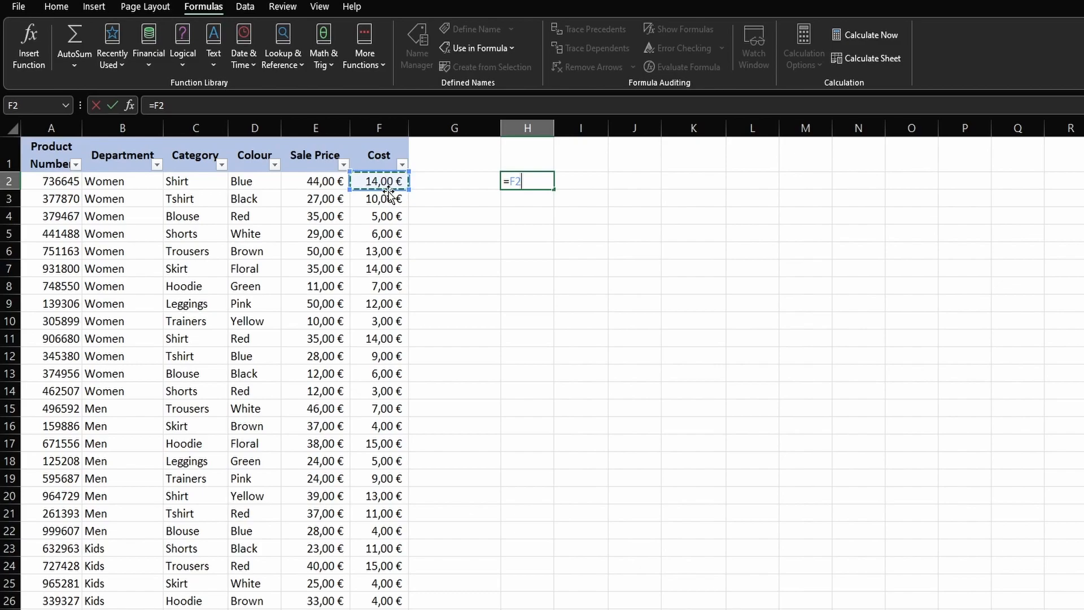
pyautogui.click(402, 203)
pyautogui.write('+')
pyautogui.click(389, 216)
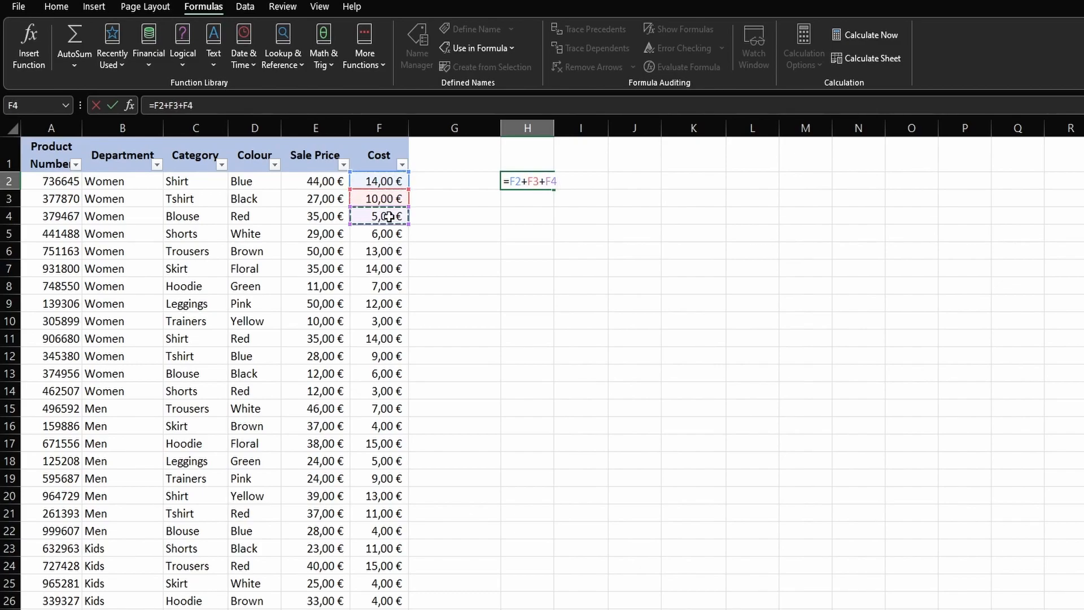
pyautogui.press('Escape')
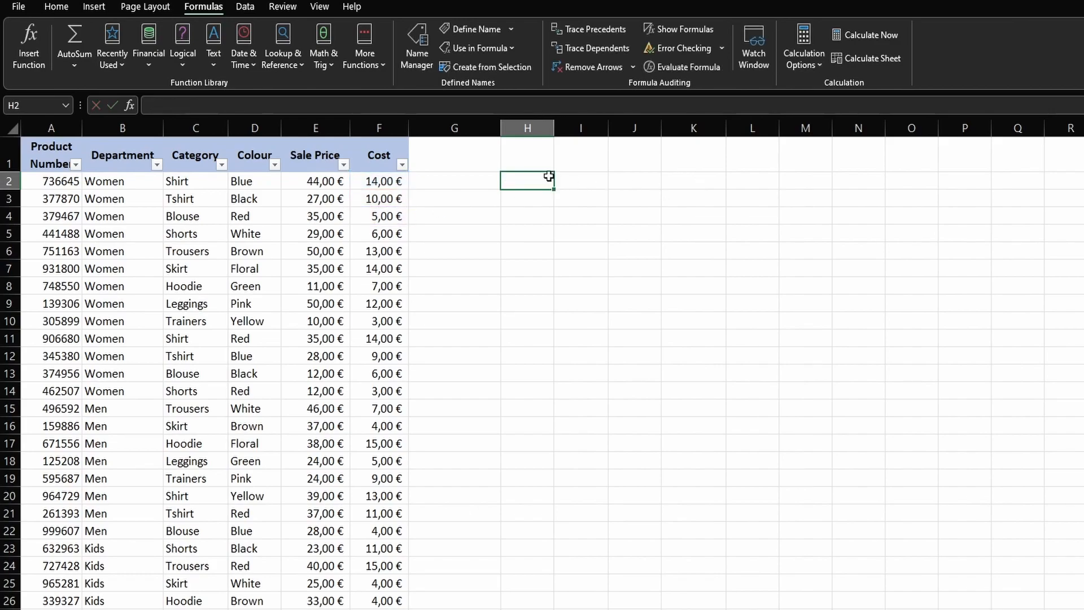
# Total the Cost column in cell H2 with the SUM function over F2:F37.
pyautogui.write('=sum')
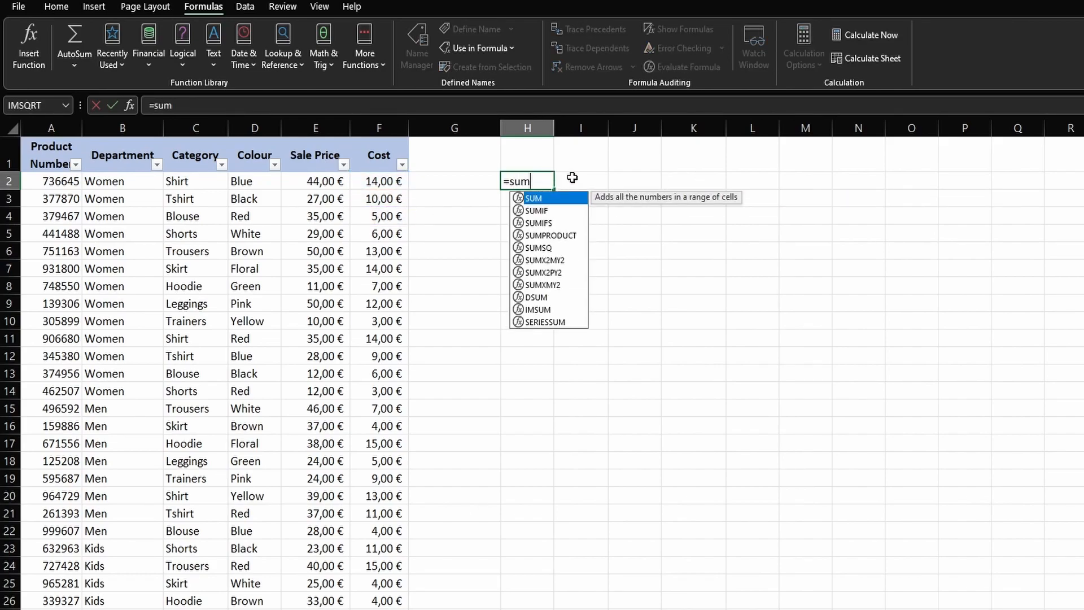
pyautogui.press('Tab')
pyautogui.press('BackSpace')
pyautogui.press('BackSpace')
pyautogui.write(',')
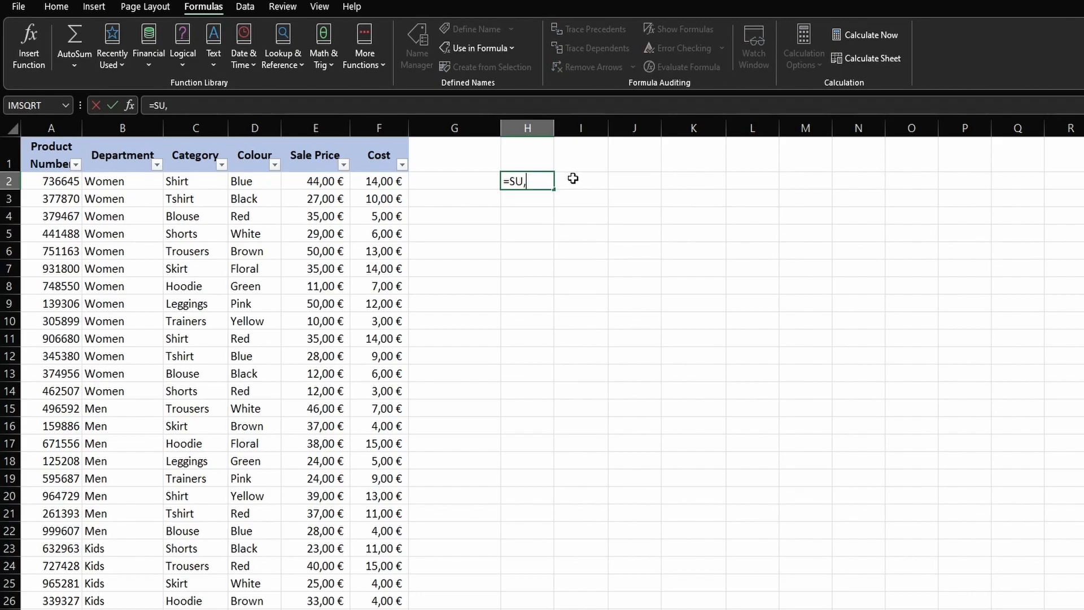
pyautogui.press('BackSpace')
pyautogui.write('m')
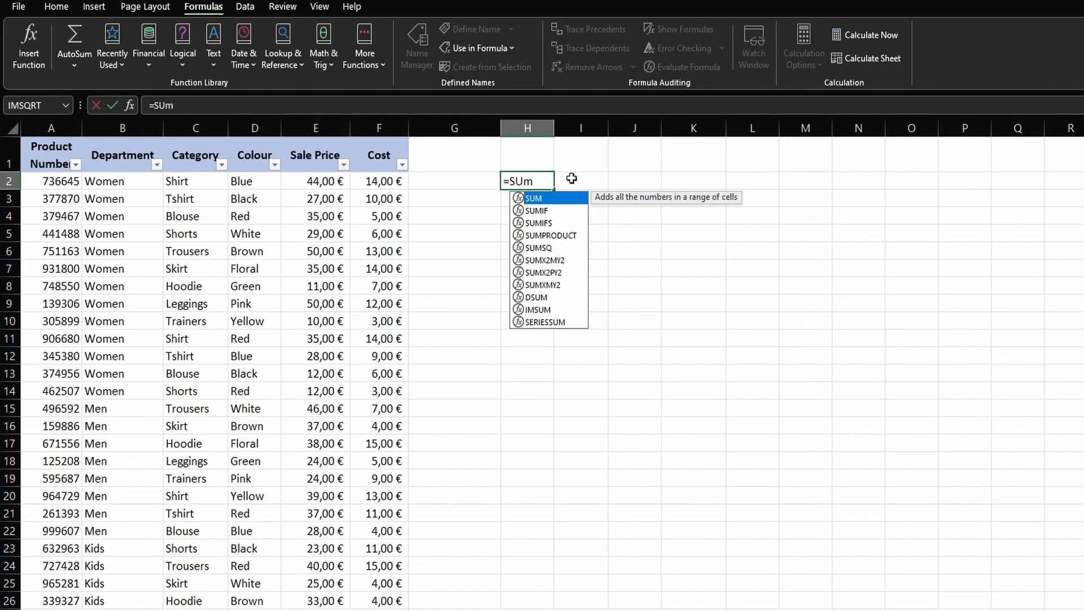
pyautogui.doubleClick(532, 203)
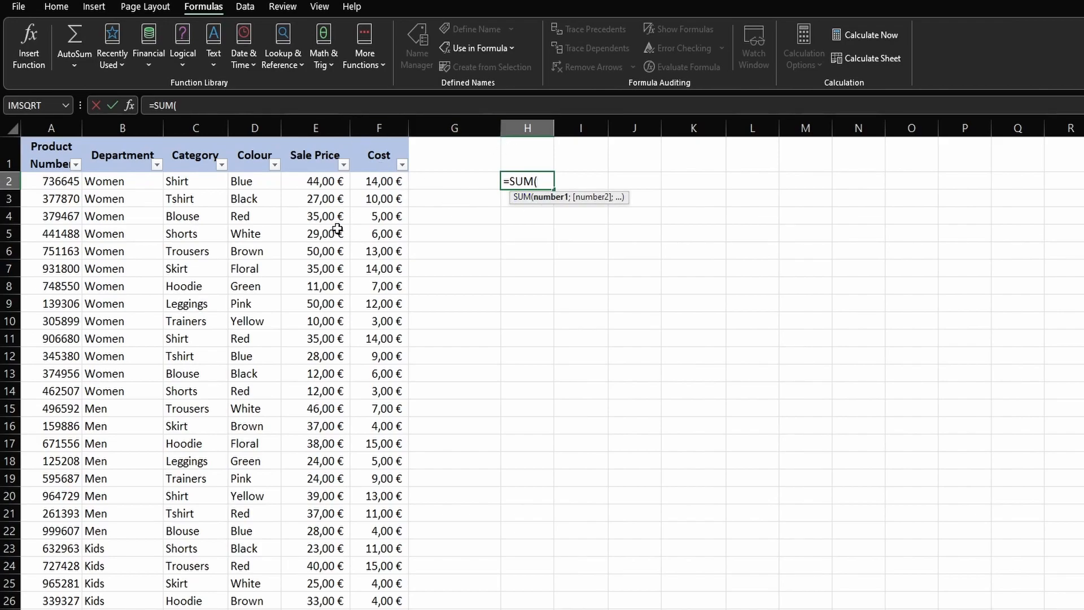
pyautogui.click(387, 182)
pyautogui.moveTo(387, 182); pyautogui.dragTo(384, 609)
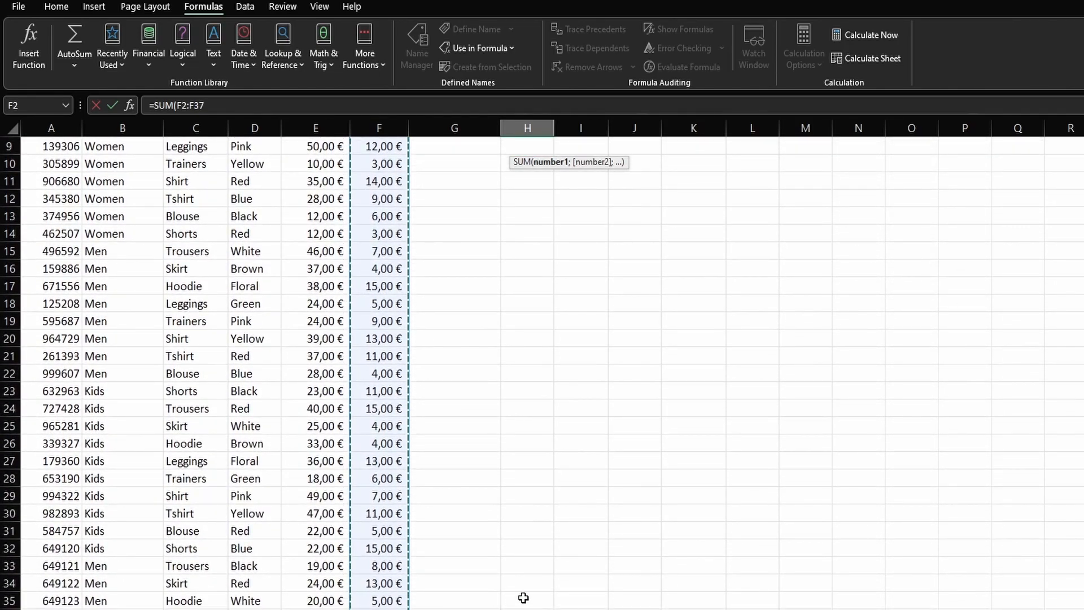
pyautogui.scroll(3, 540, 594)
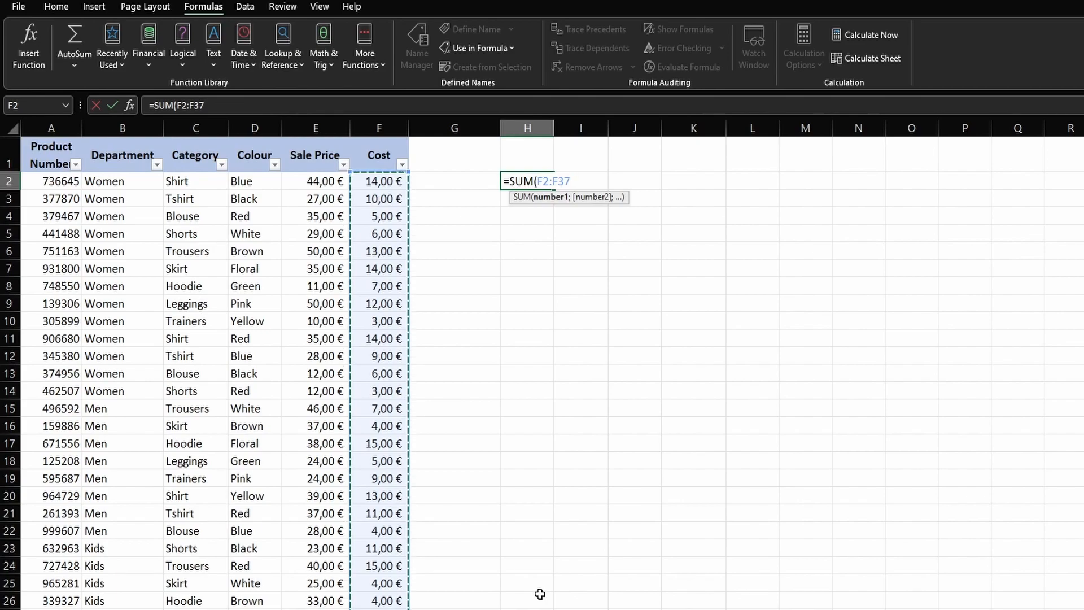
pyautogui.write(')')
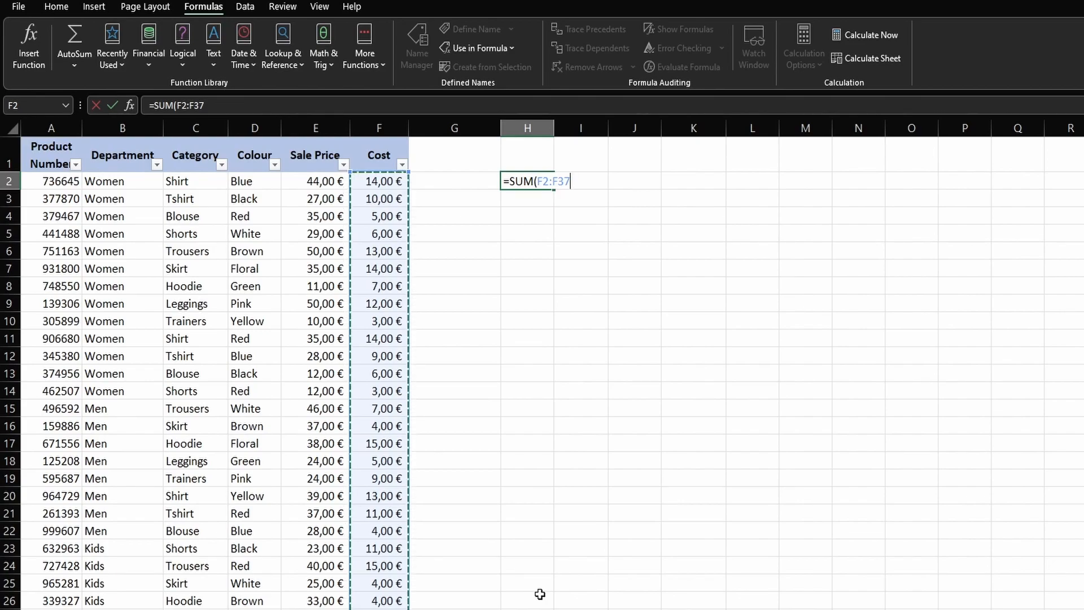
pyautogui.press('Return')
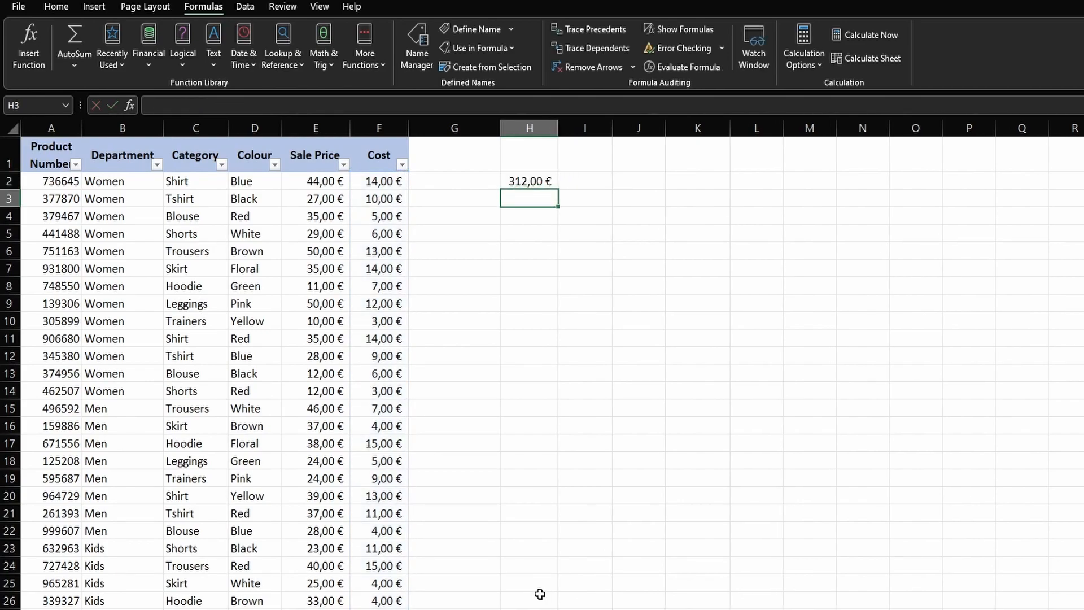
# Check the SUM formula in cell H2 and try an AutoSum in cell H4.
pyautogui.click(540, 182)
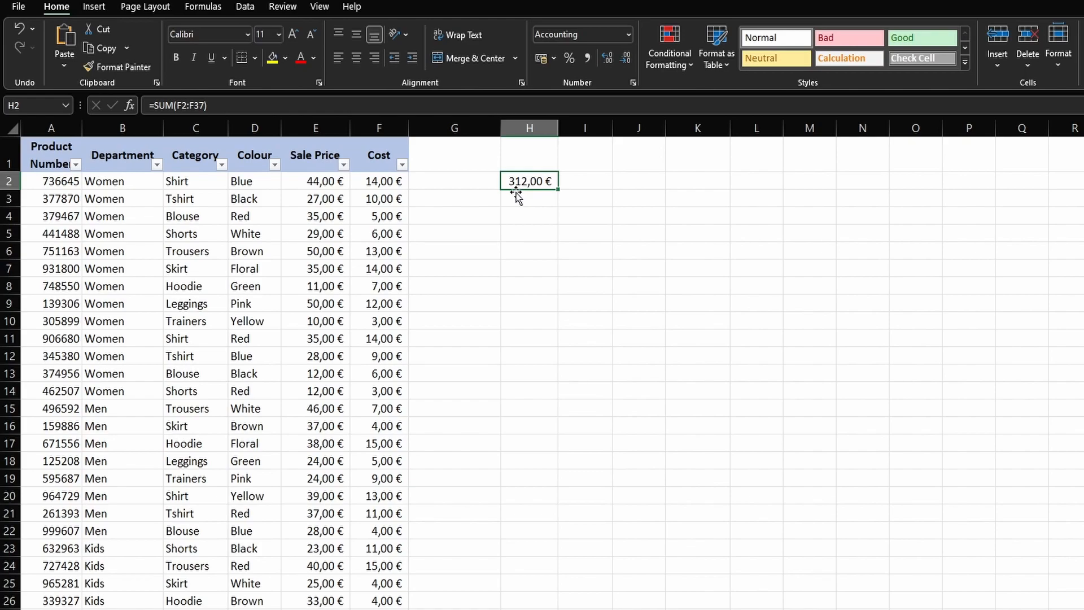
pyautogui.click(526, 213)
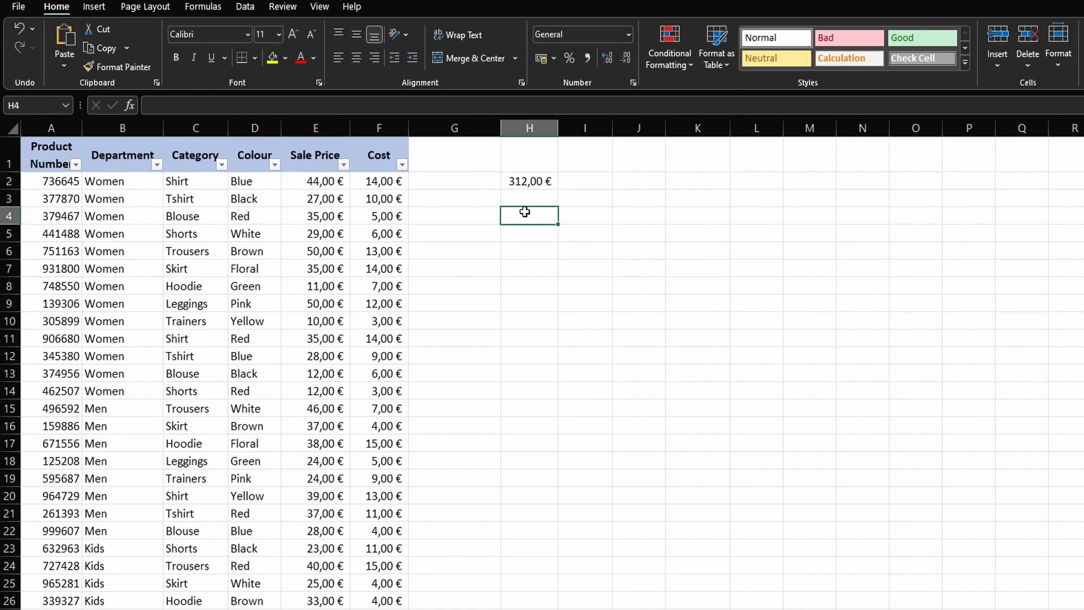
pyautogui.hotkey('alt', '=')
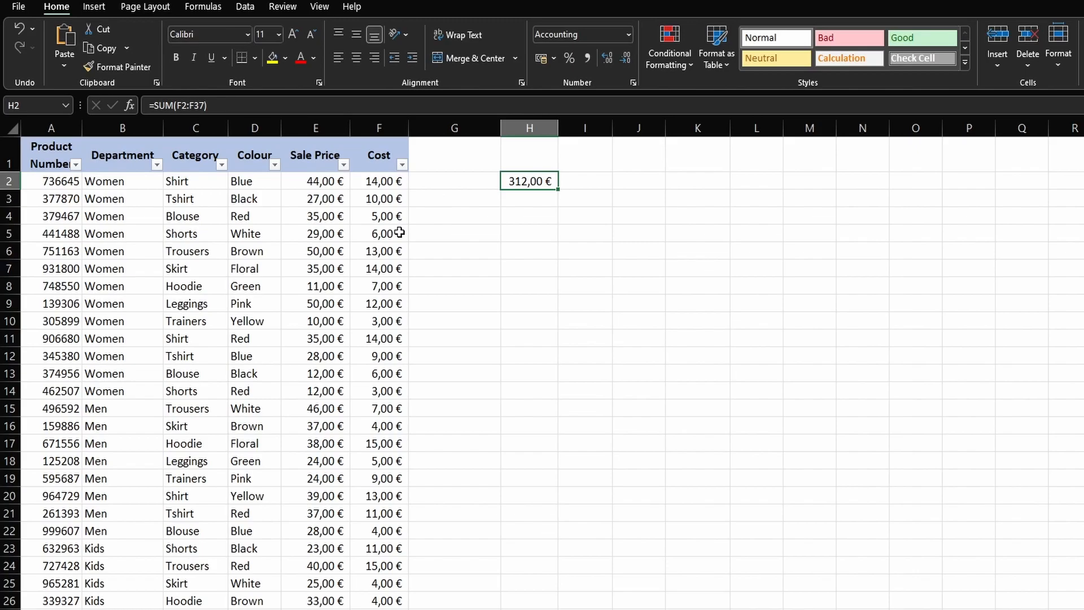
# Label the total in column H by entering the heading Cost in cell H1.
pyautogui.scroll(-2, 400, 231)
pyautogui.scroll(-2, 399, 232)
pyautogui.scroll(4, 399, 231)
pyautogui.click(536, 159)
pyautogui.write('Cost')
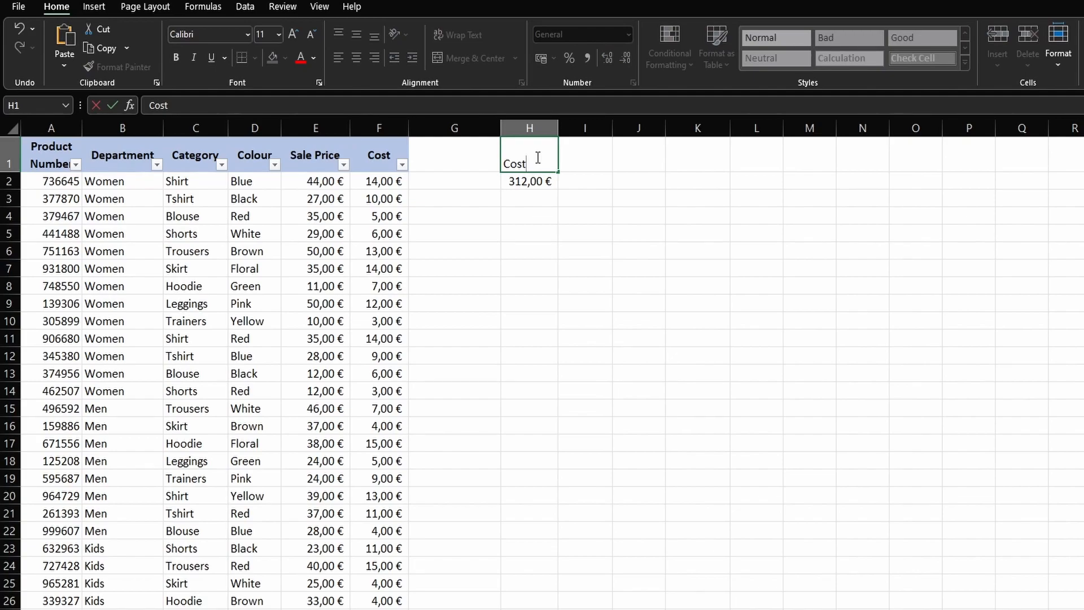
pyautogui.press('Return')
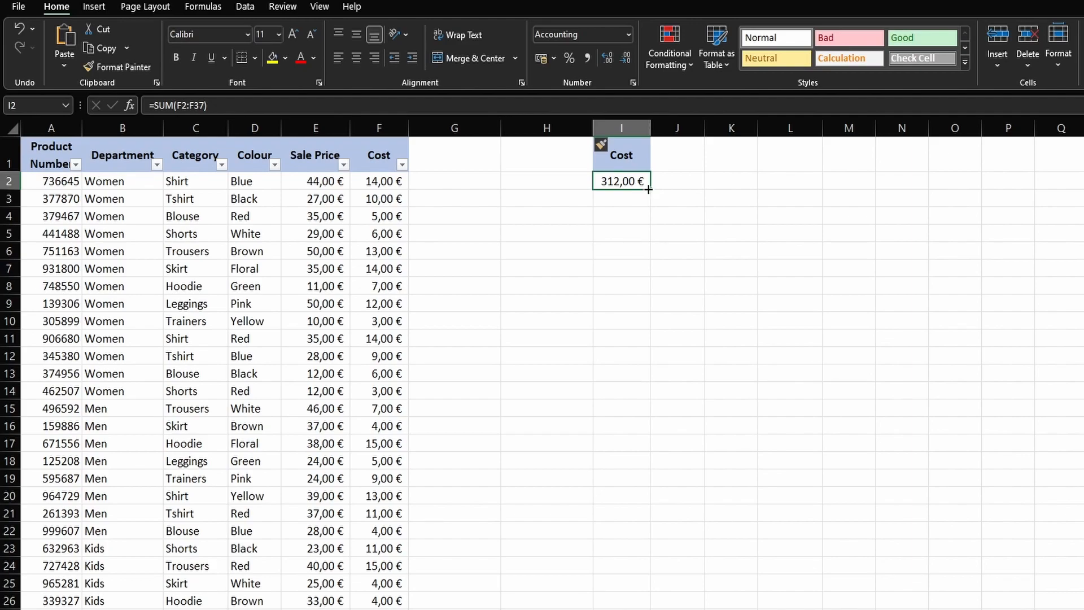
# Fill the Cost total formula from I2 into H2 and check the range each formula sums.
pyautogui.keyDown('shift'); pyautogui.click(526, 182); pyautogui.keyUp('shift')
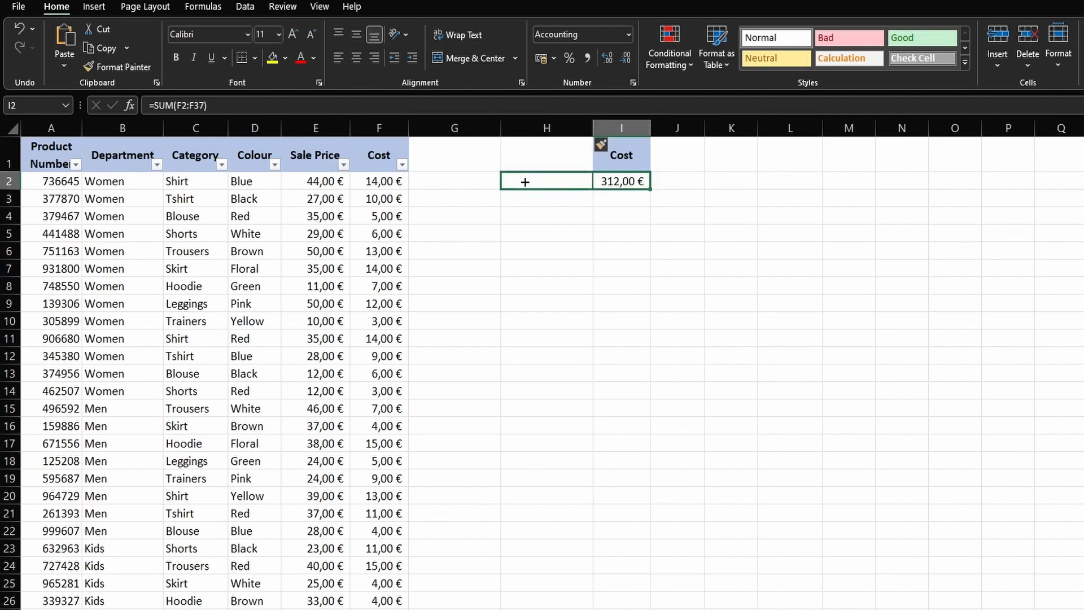
pyautogui.moveTo(525, 182); pyautogui.dragTo(525, 182)
pyautogui.click(557, 184)
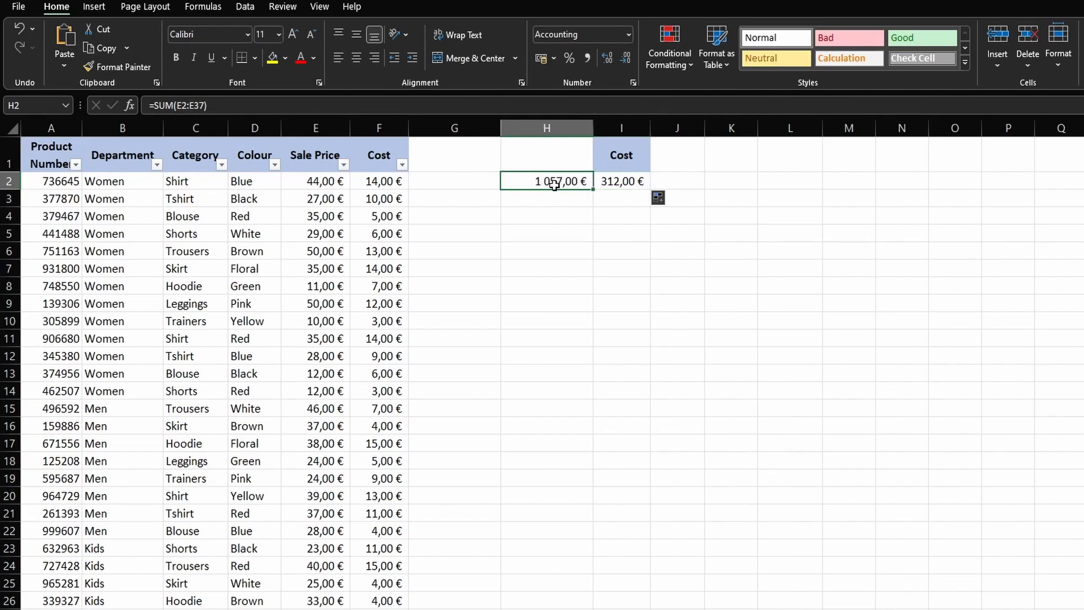
pyautogui.click(360, 103)
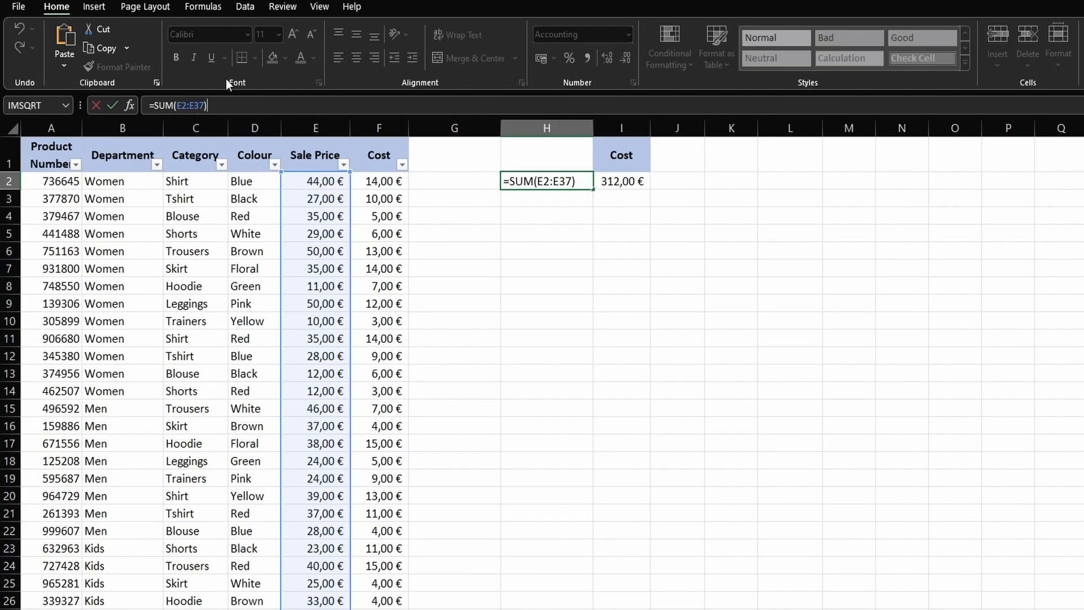
pyautogui.click(622, 237)
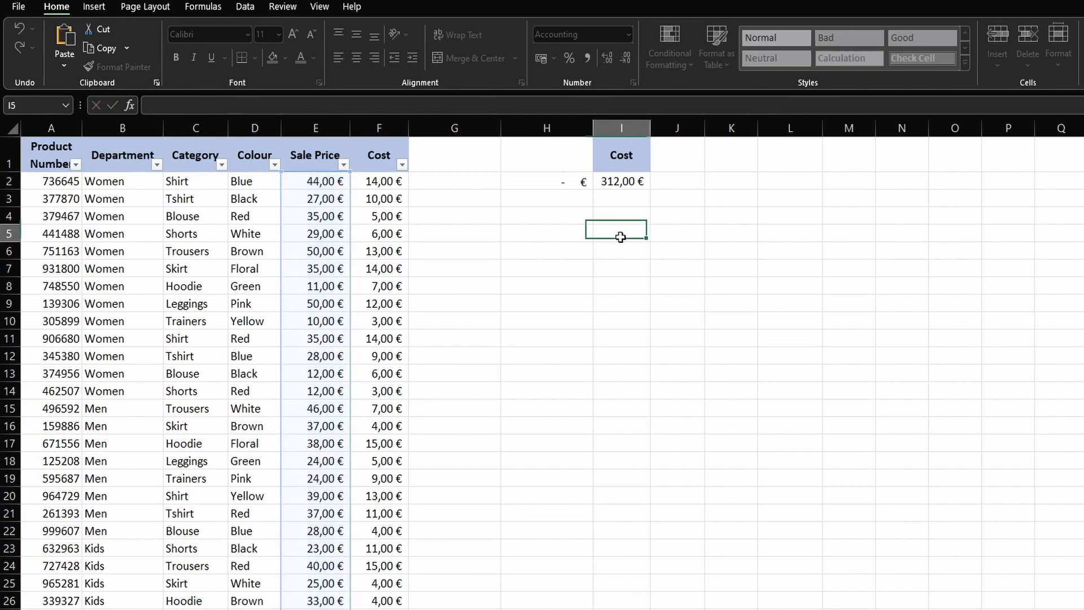
pyautogui.click(573, 184)
pyautogui.click(621, 186)
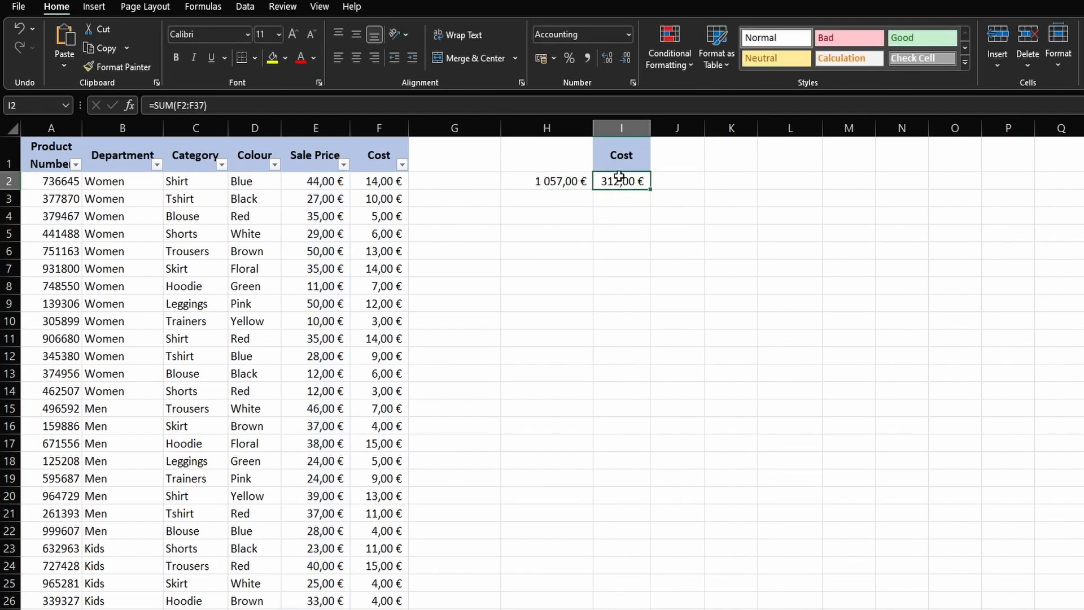
# Clear the total in I2 and refill it by extending the SUM formula from H2 into I2.
pyautogui.press('Delete')
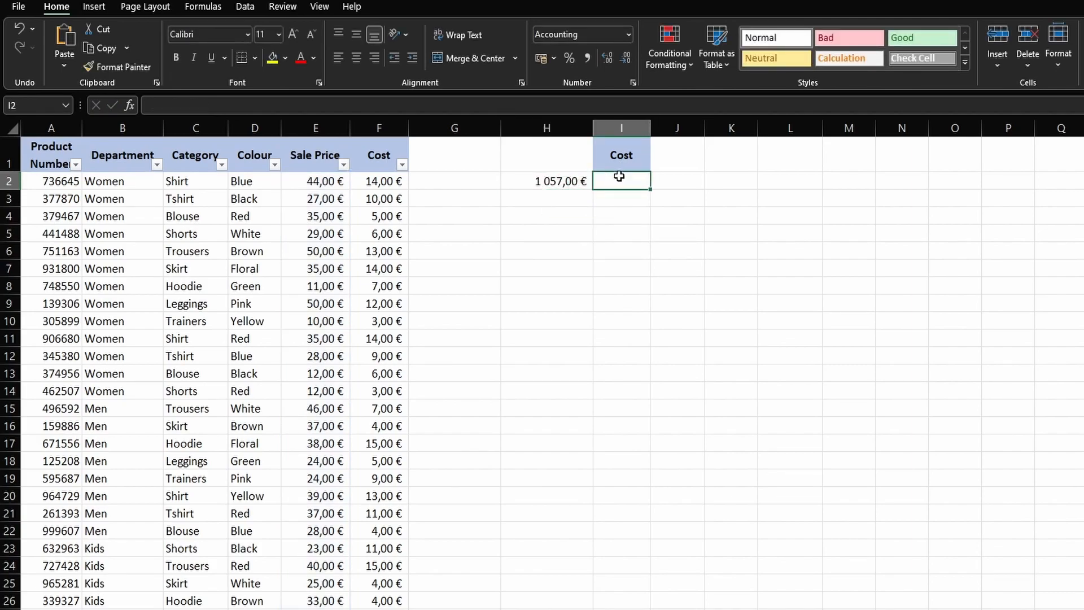
pyautogui.click(572, 187)
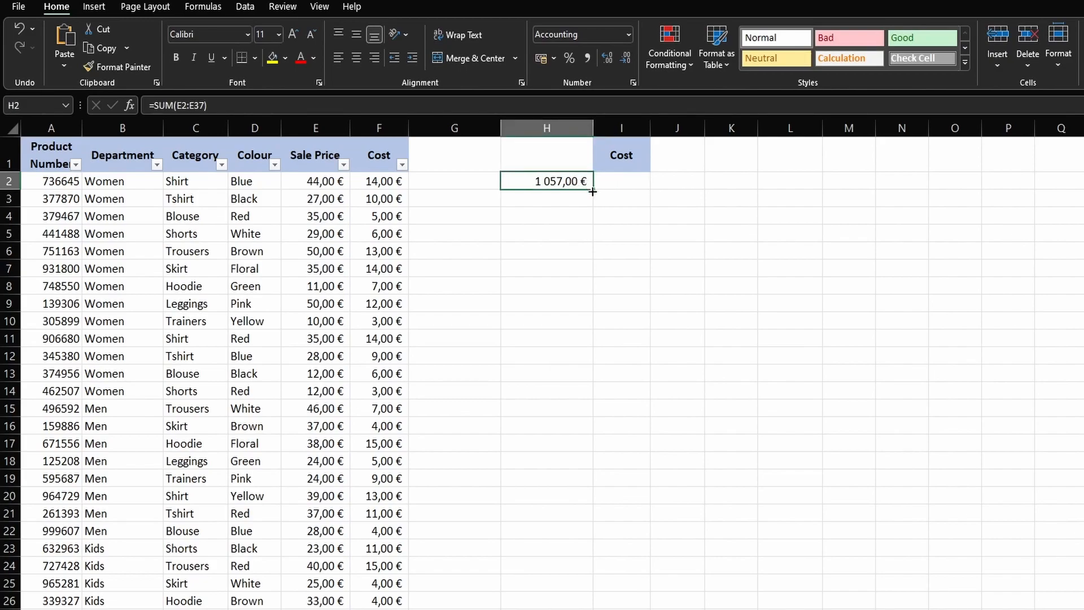
pyautogui.moveTo(592, 191); pyautogui.dragTo(625, 182)
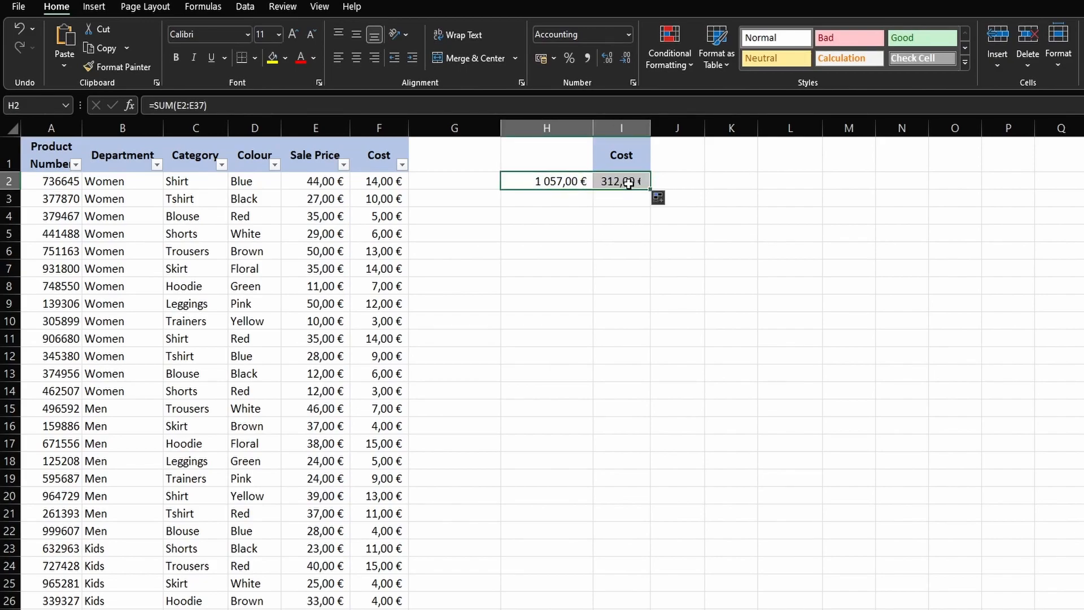
# Clear the contents of H1:I2 and remove I1's heading formatting by copying the plain format of J1 onto it.
pyautogui.moveTo(564, 139); pyautogui.dragTo(588, 195)
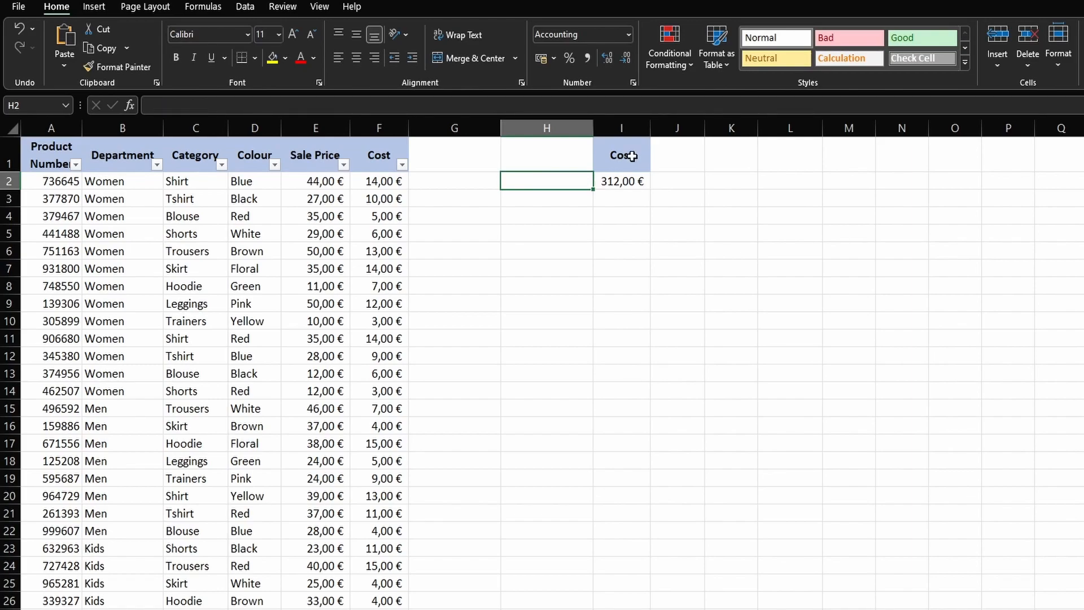
pyautogui.moveTo(624, 155); pyautogui.dragTo(627, 201)
pyautogui.press('Delete')
pyautogui.click(695, 154)
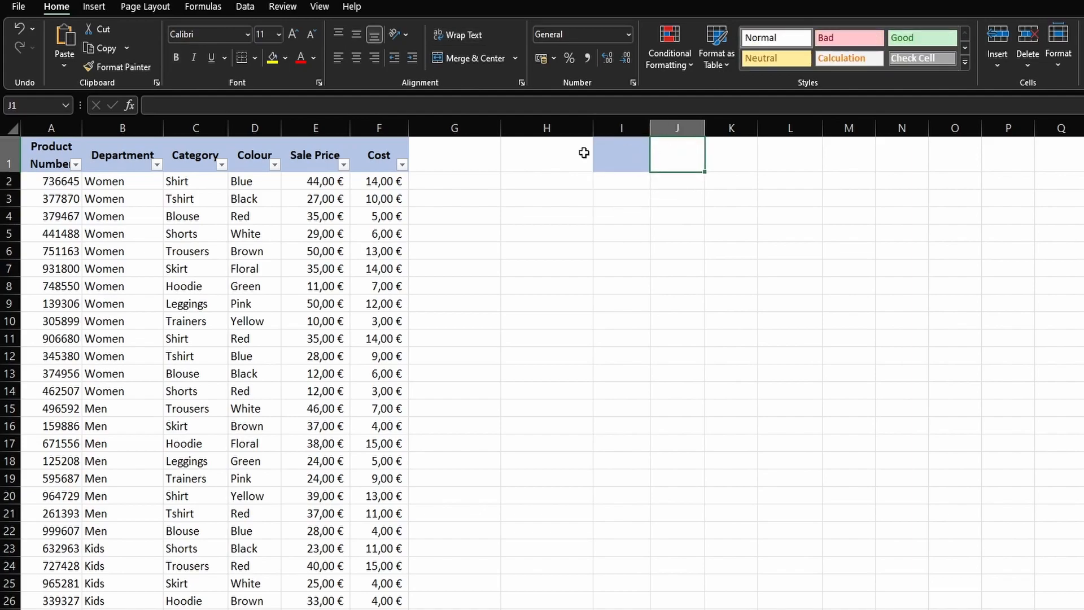
pyautogui.click(118, 66)
pyautogui.click(638, 164)
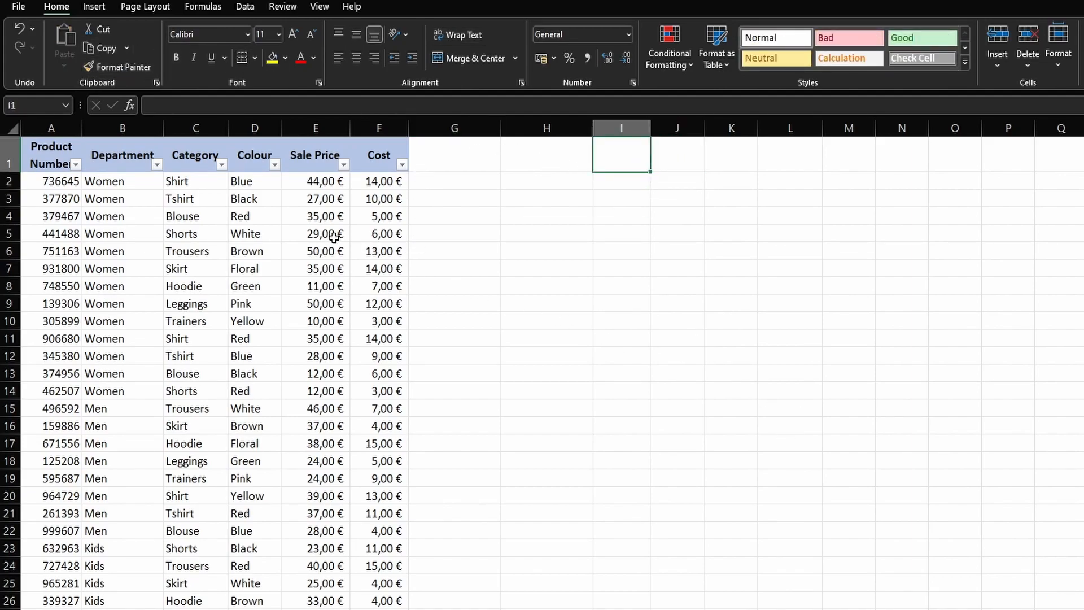
# Add the column heading Profit in cell G1, beside the Cost column.
pyautogui.click(432, 160)
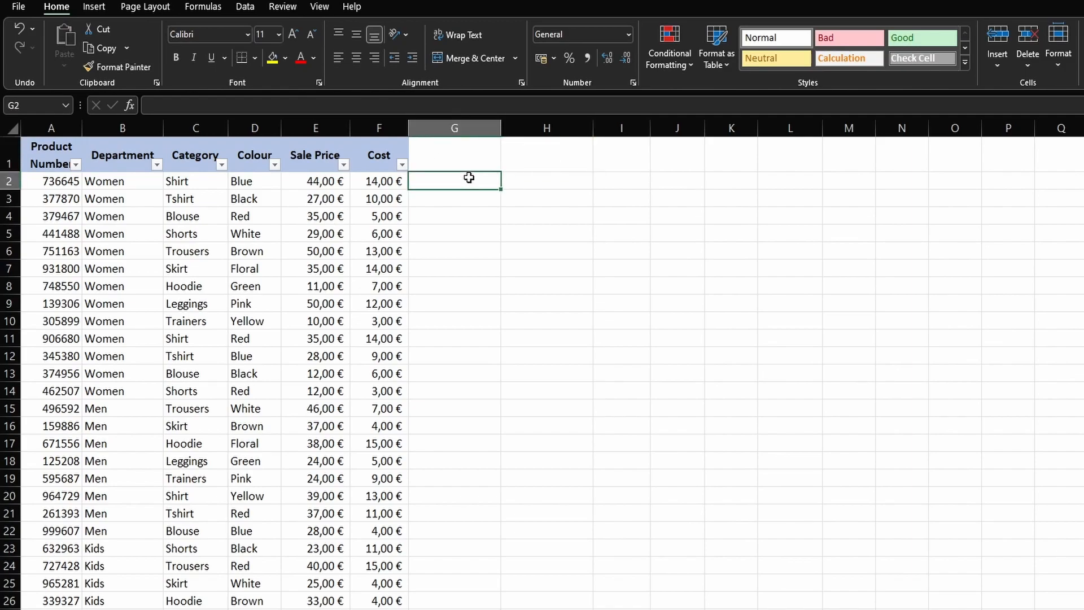
pyautogui.write('Profit')
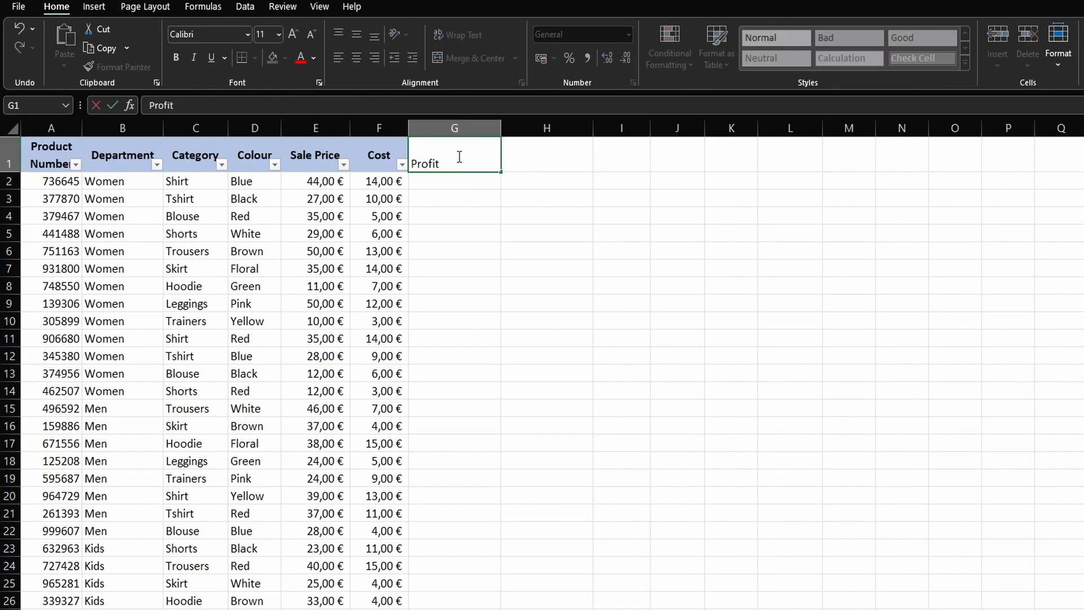
pyautogui.press('Return')
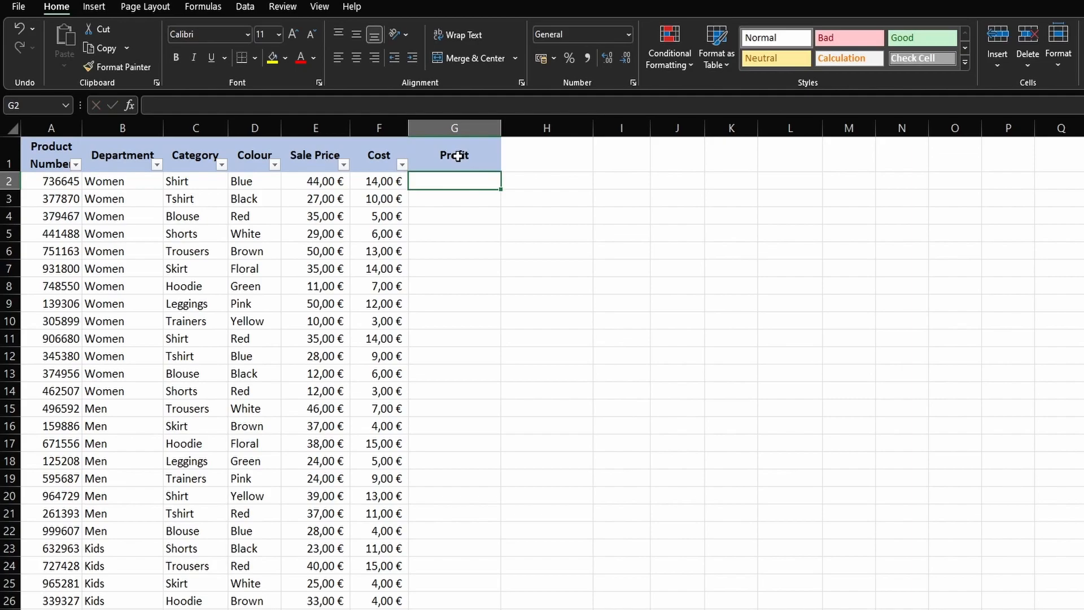
# Turn the table's filter off and on again so it includes the Profit heading.
pyautogui.click(458, 156)
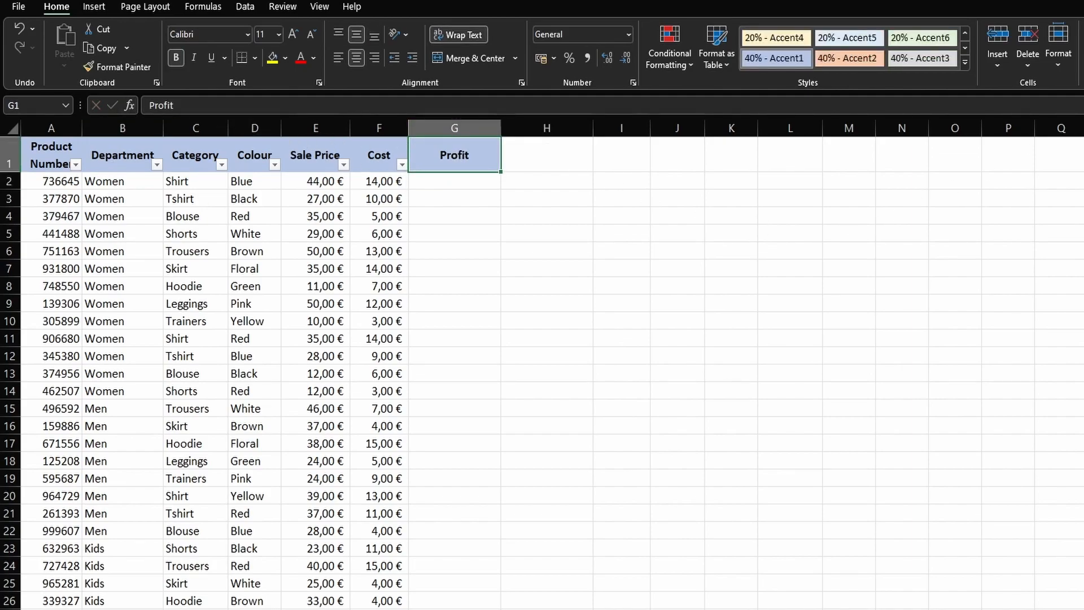
pyautogui.click(92, 9)
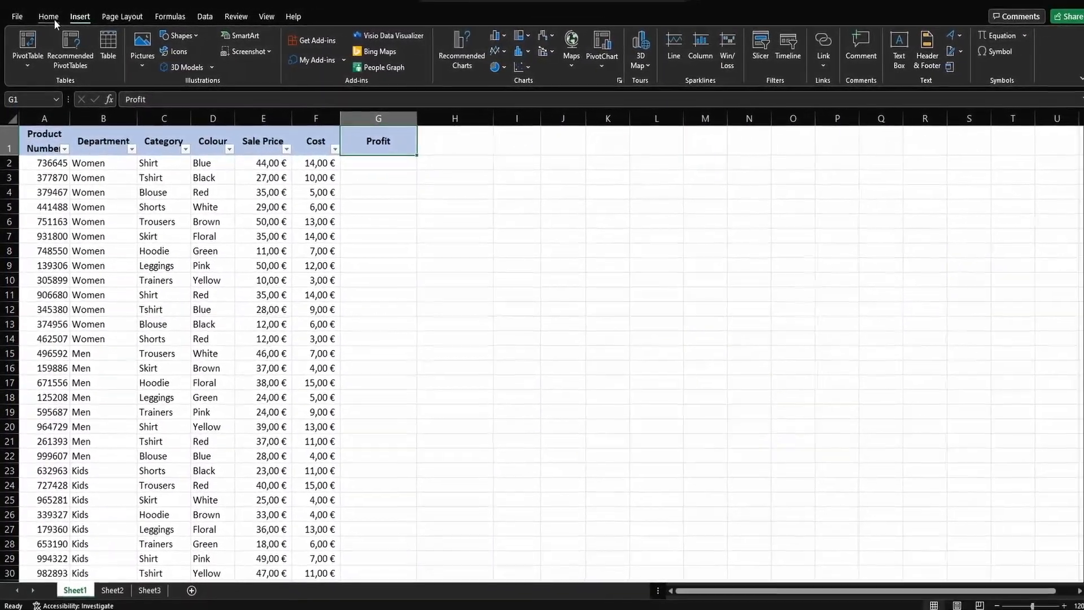
pyautogui.click(55, 18)
pyautogui.click(958, 59)
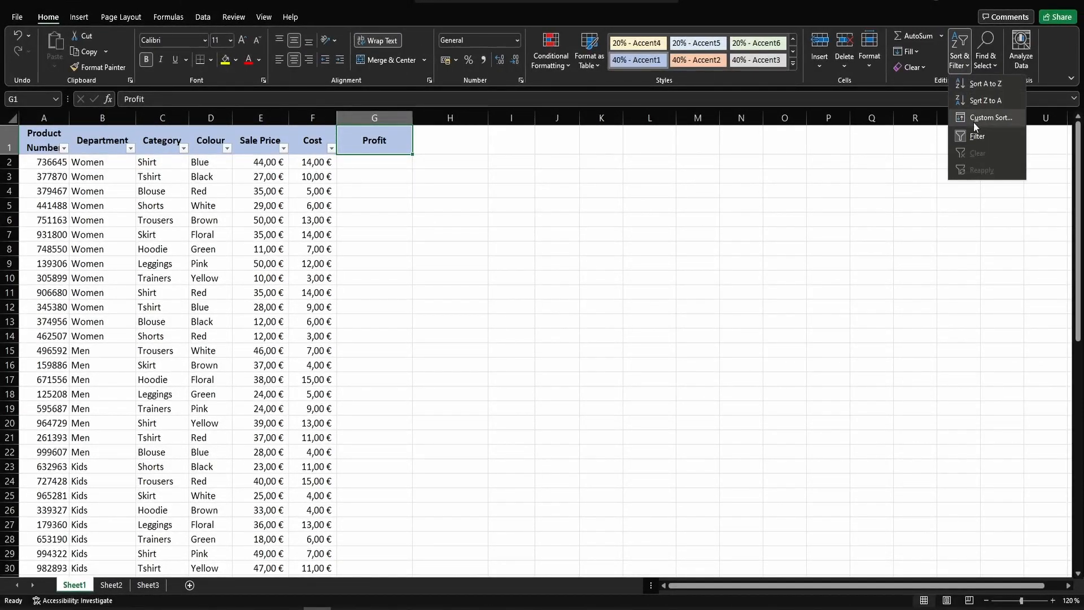
pyautogui.click(988, 141)
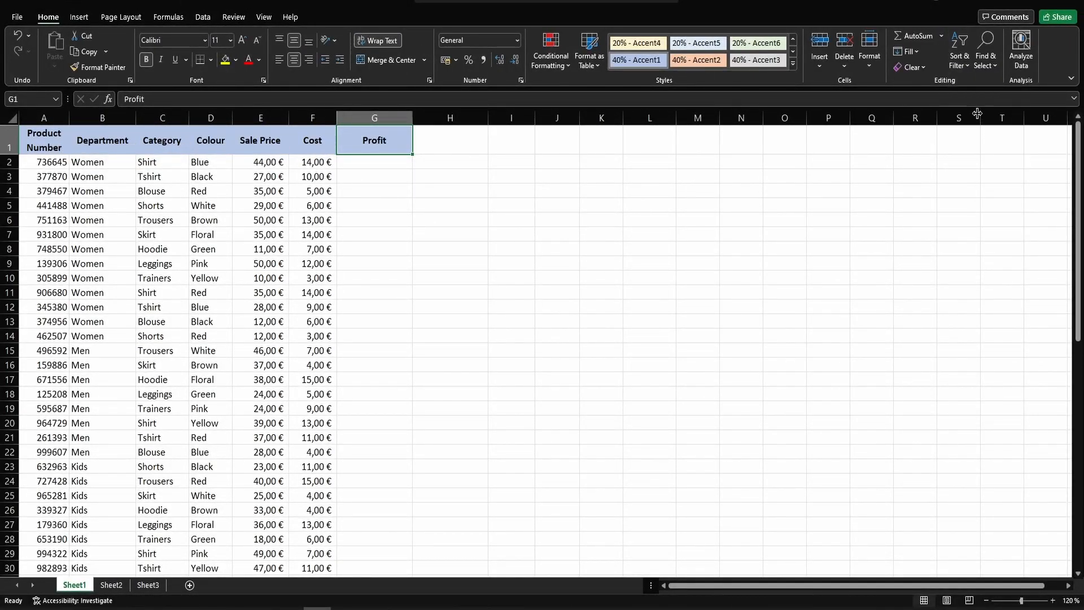
pyautogui.click(971, 70)
pyautogui.click(971, 141)
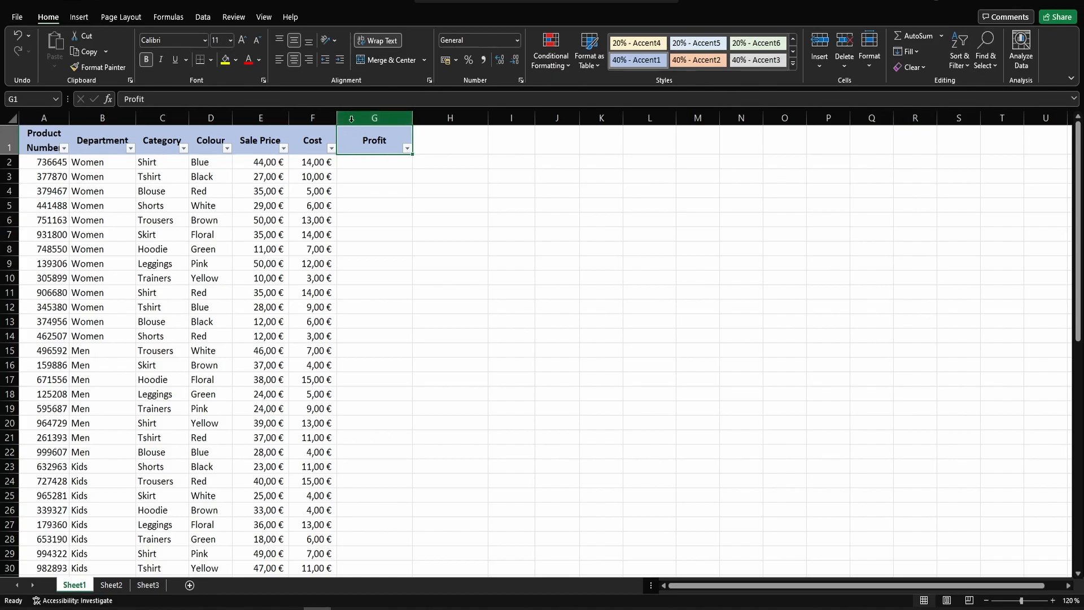
# Calculate the first product's profit in G2 with the formula =E2-F2.
pyautogui.click(385, 163)
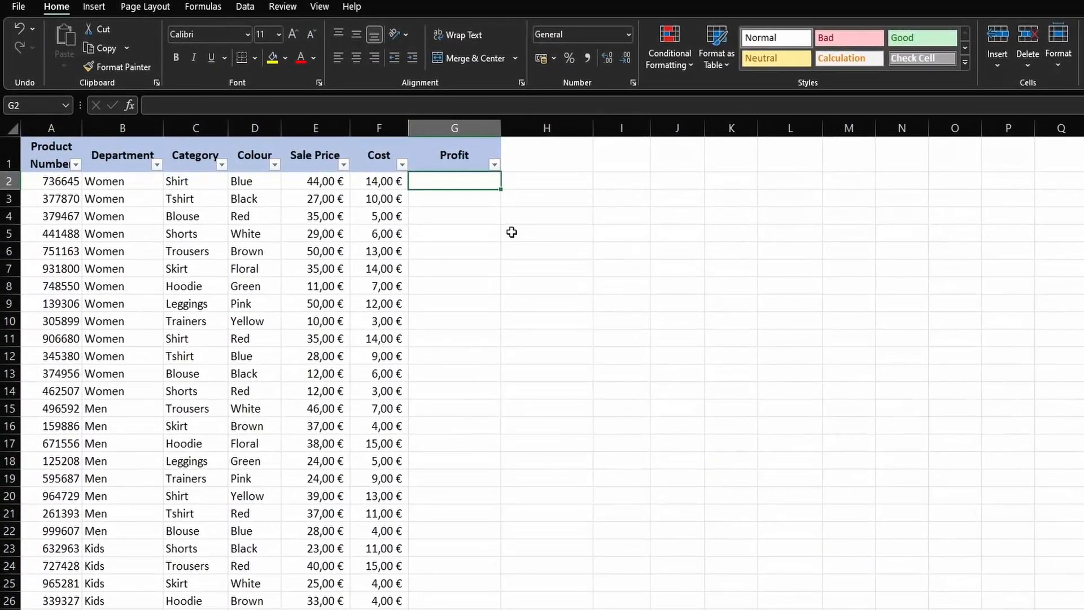
pyautogui.write('=')
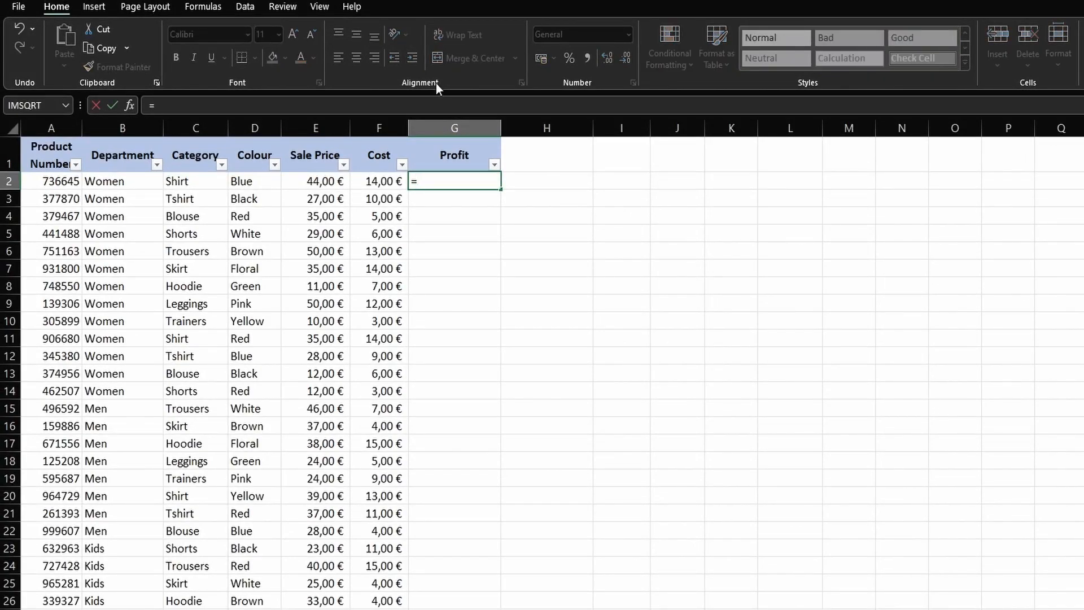
pyautogui.click(317, 178)
pyautogui.write('-')
pyautogui.click(387, 189)
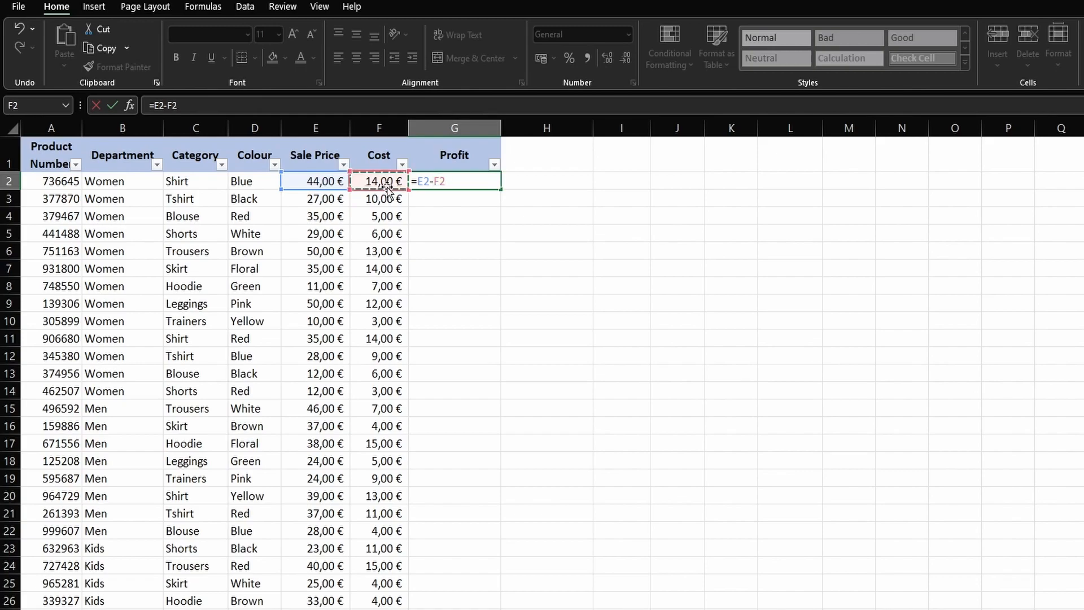
pyautogui.press('Return')
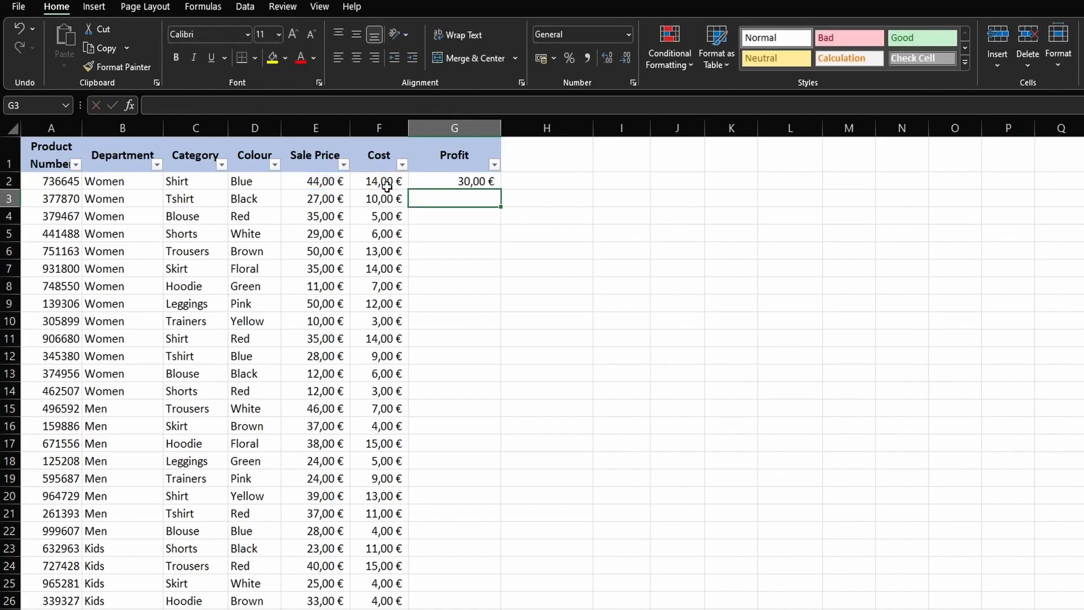
# Autofit the Profit column's width, try filling G2's formula down the rows and undo that fill.
pyautogui.click(484, 180)
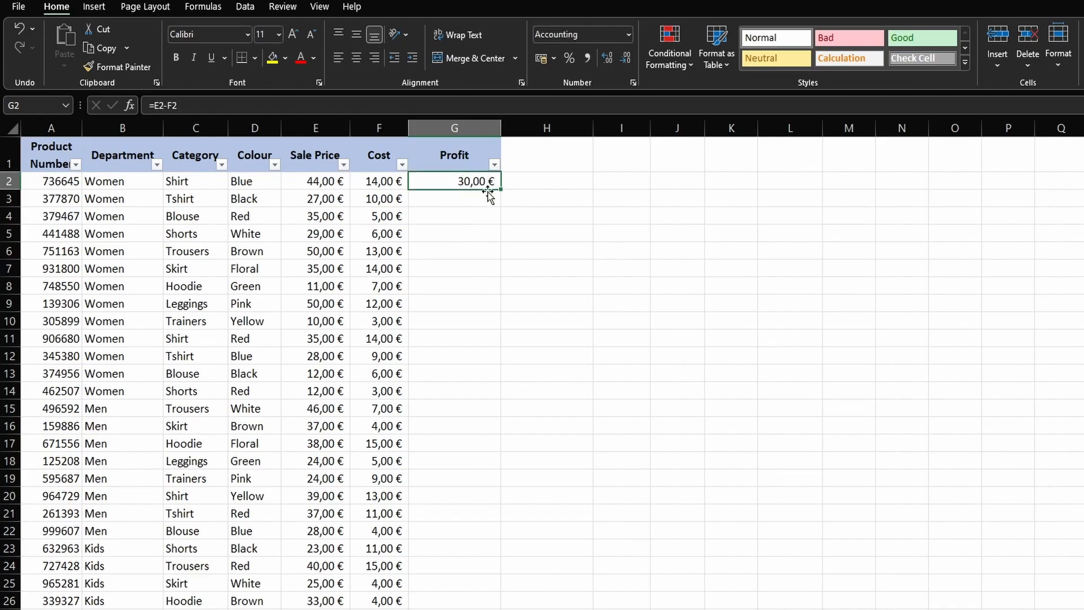
pyautogui.doubleClick(500, 127)
pyautogui.moveTo(470, 194); pyautogui.dragTo(455, 609)
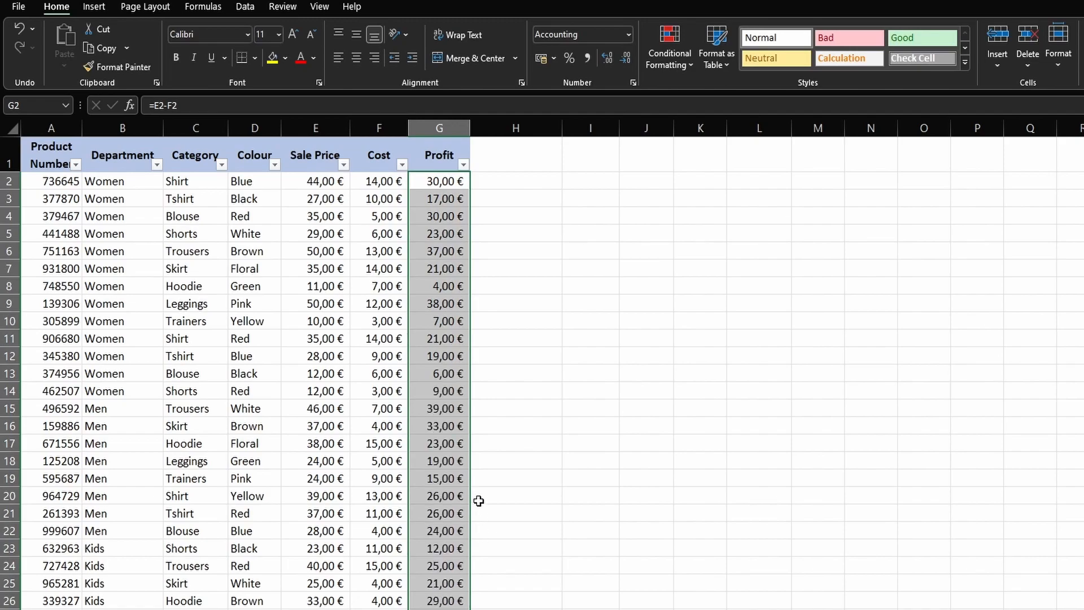
pyautogui.hotkey('ctrl', 'z')
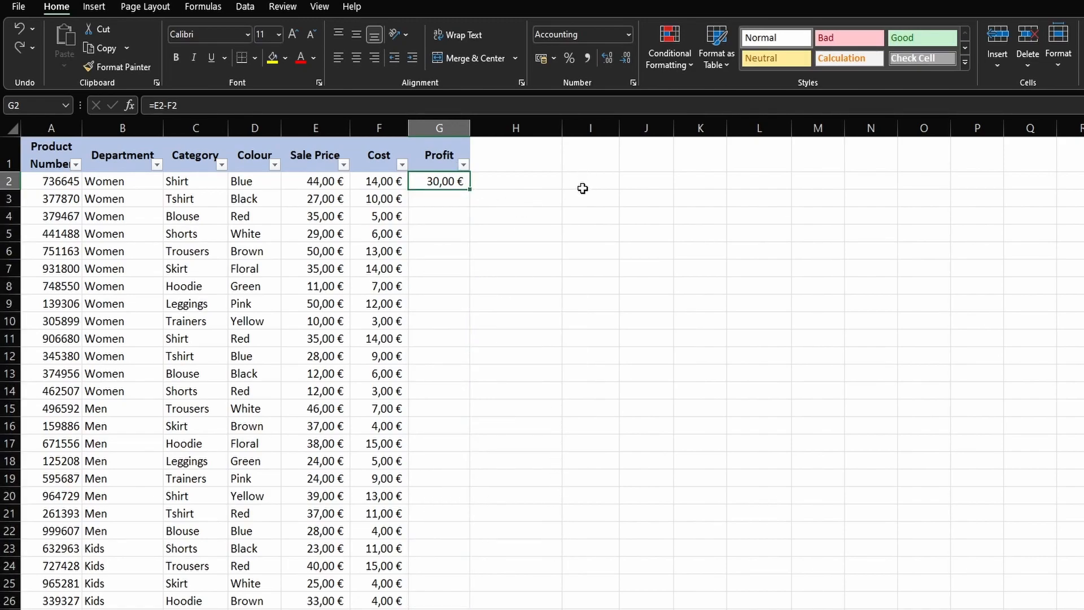
# Autofill the Profit formula from G2 down to row 37 and check the copied formulas.
pyautogui.doubleClick(468, 188)
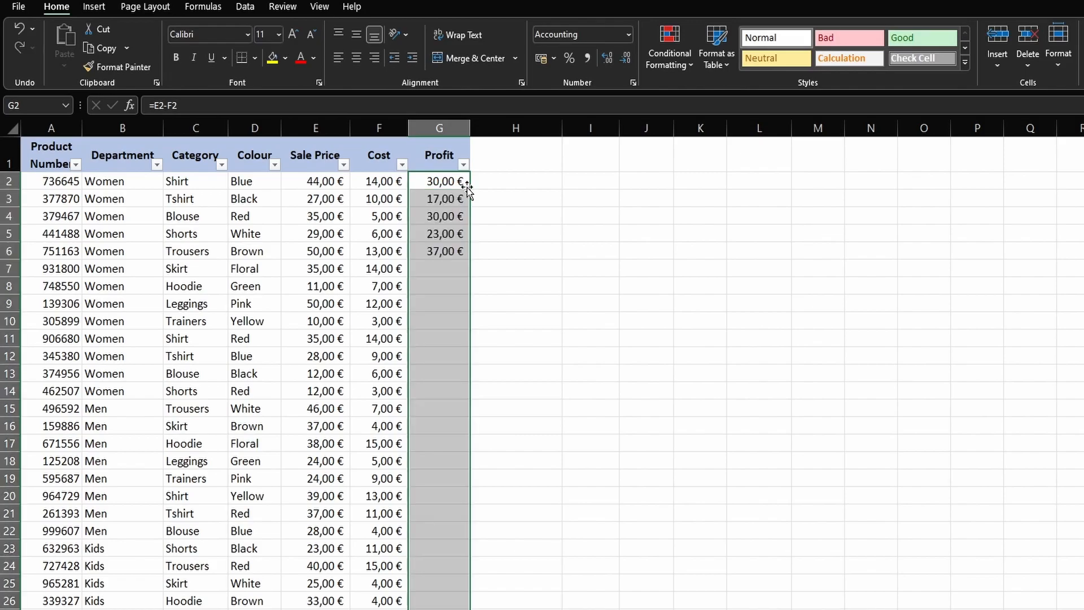
pyautogui.scroll(-4, 453, 242)
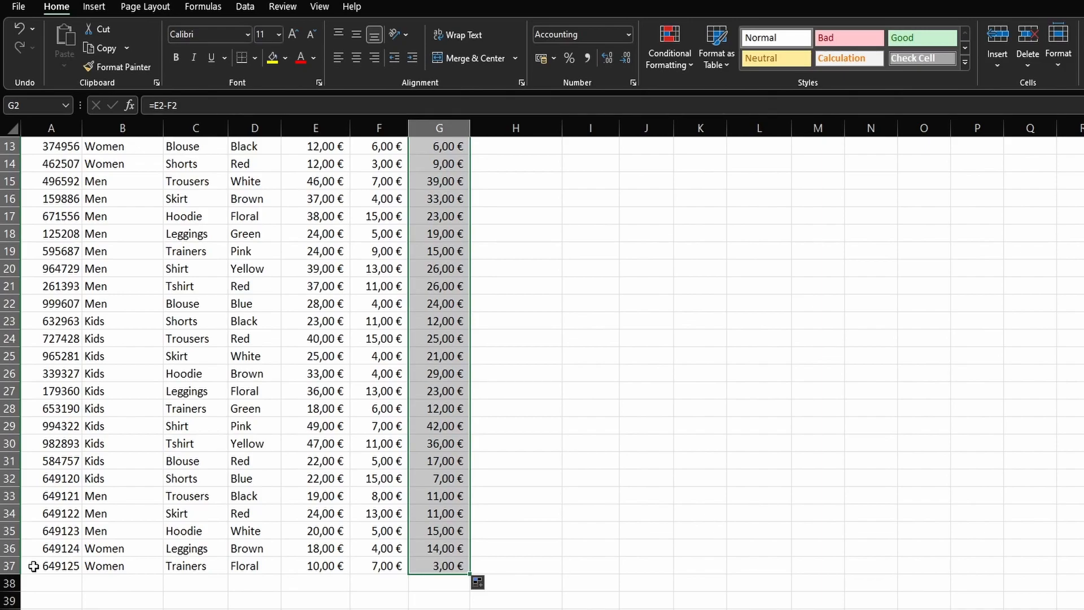
pyautogui.moveTo(38, 583); pyautogui.dragTo(608, 587)
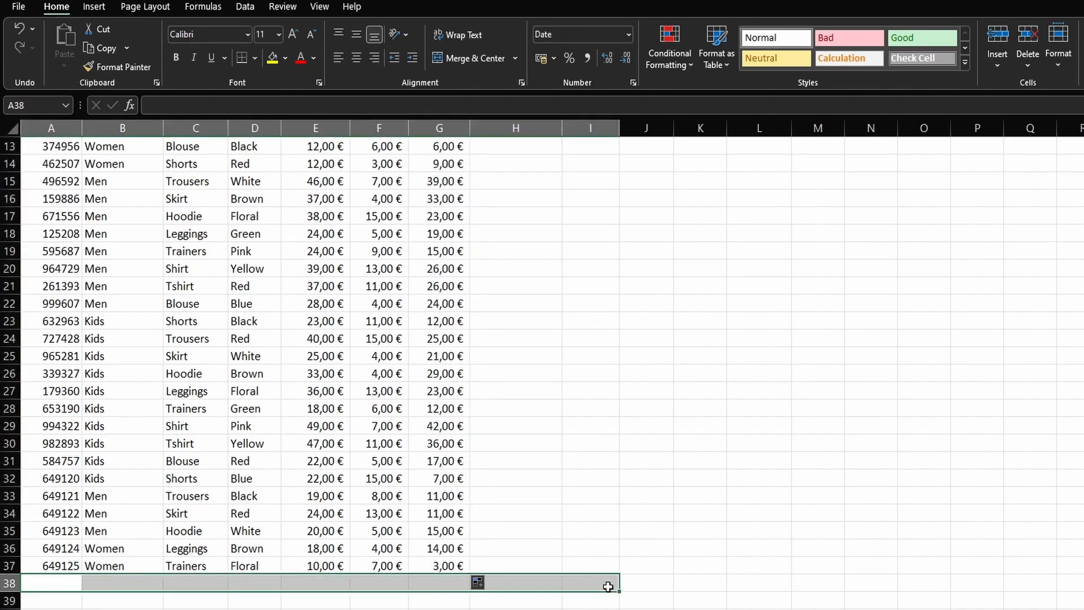
pyautogui.scroll(4, 600, 565)
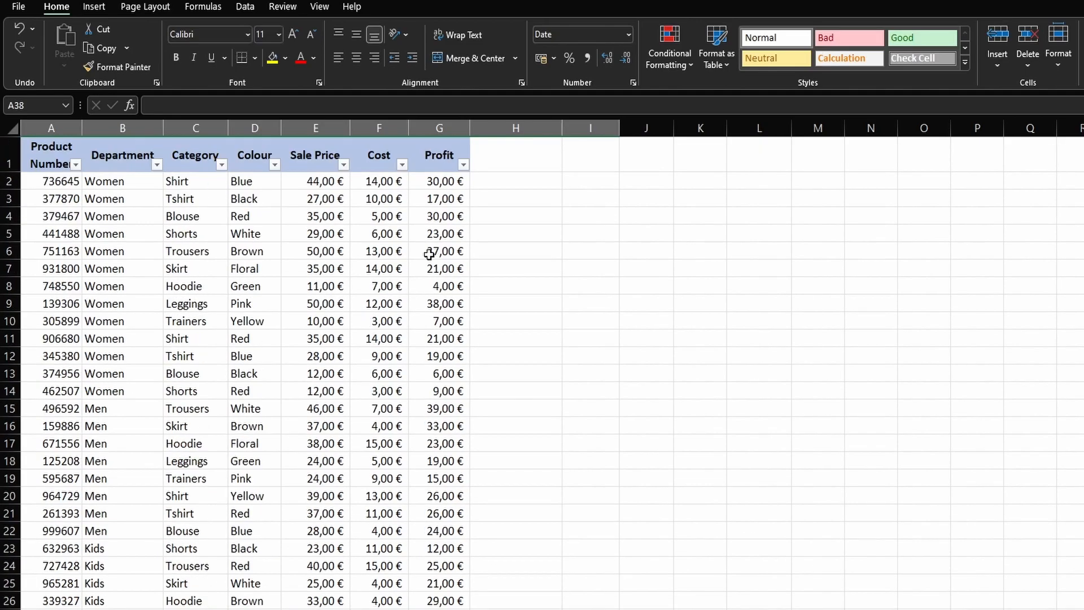
pyautogui.click(453, 247)
pyautogui.scroll(-5, 453, 246)
pyautogui.scroll(5, 453, 247)
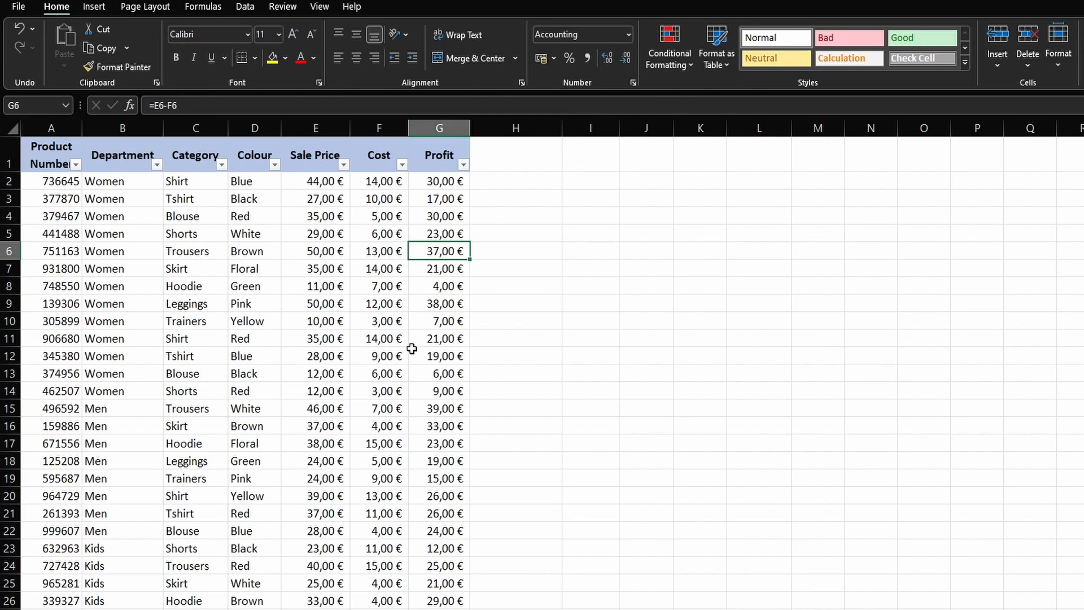
# Calculate the average sale price in J2 with the formula =AVERAGE(E2:E37) and check the entered formula.
pyautogui.click(658, 181)
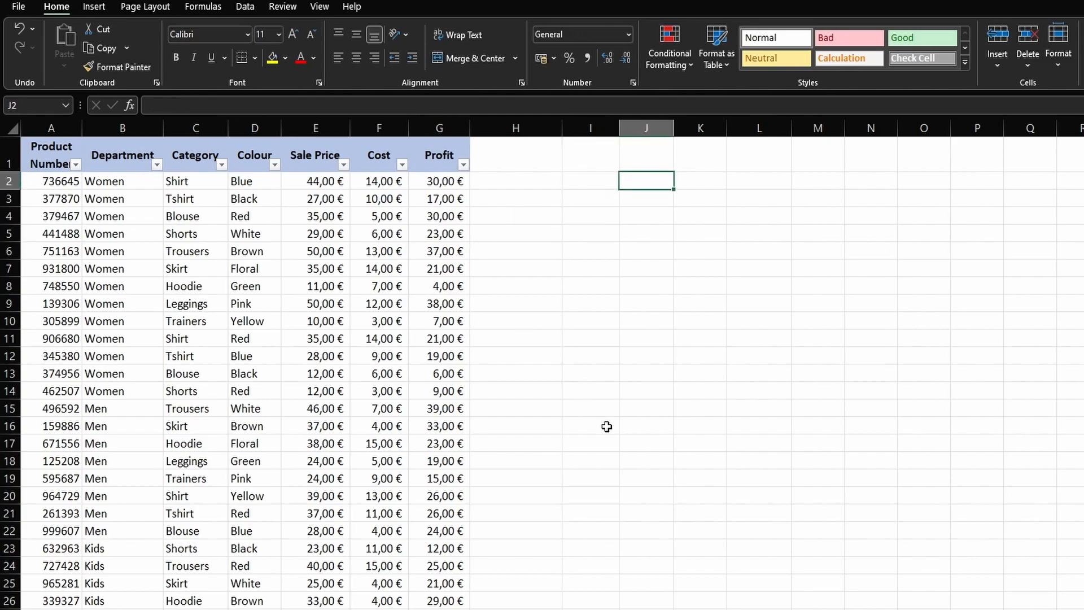
pyautogui.write('=ave')
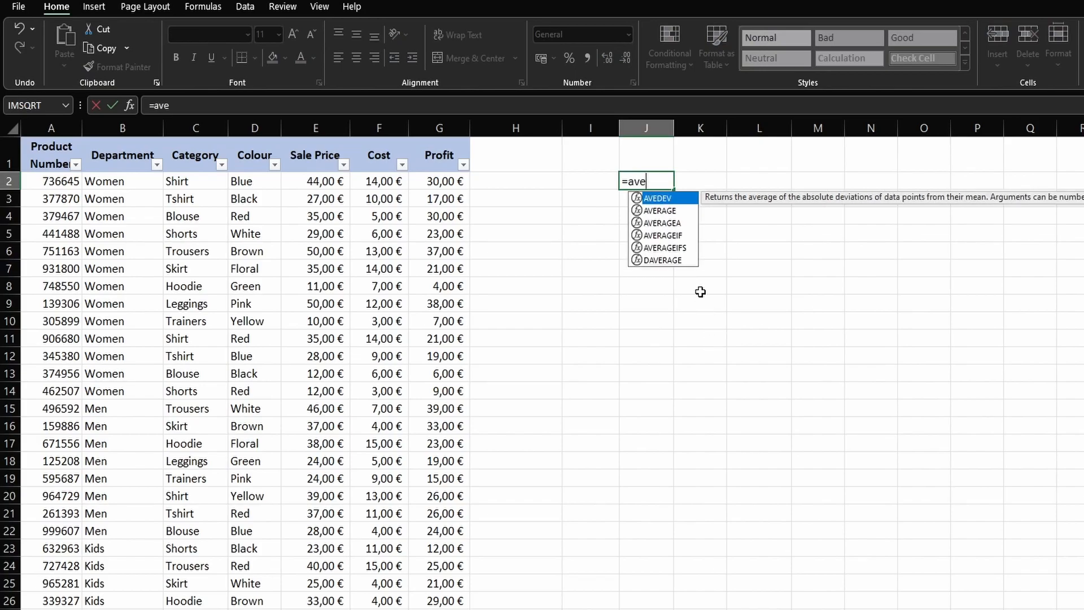
pyautogui.press('Down')
pyautogui.press('Tab')
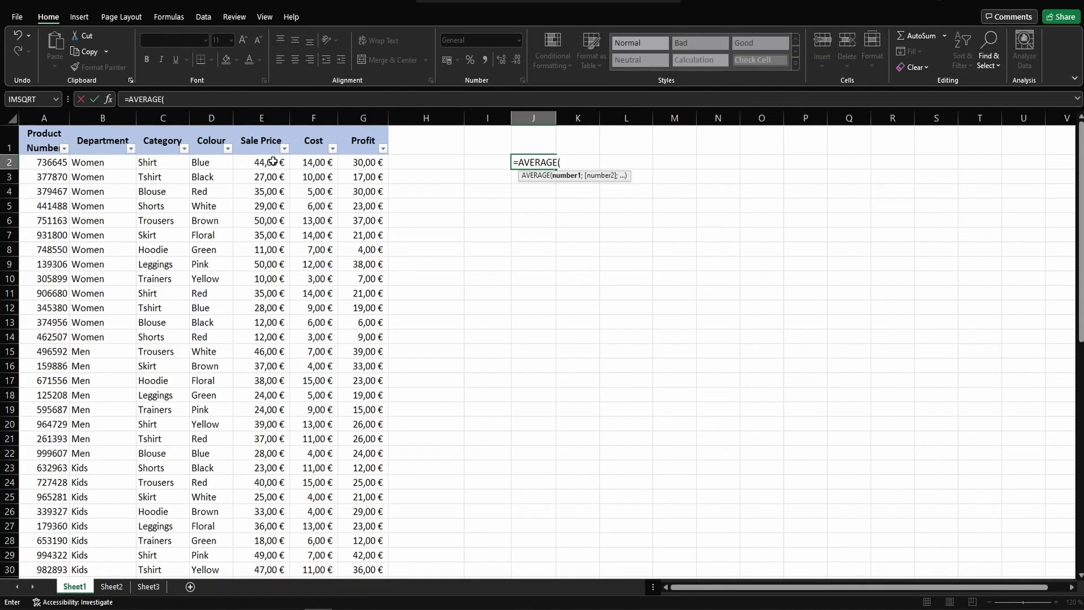
pyautogui.moveTo(272, 162); pyautogui.dragTo(271, 576)
pyautogui.press('Return')
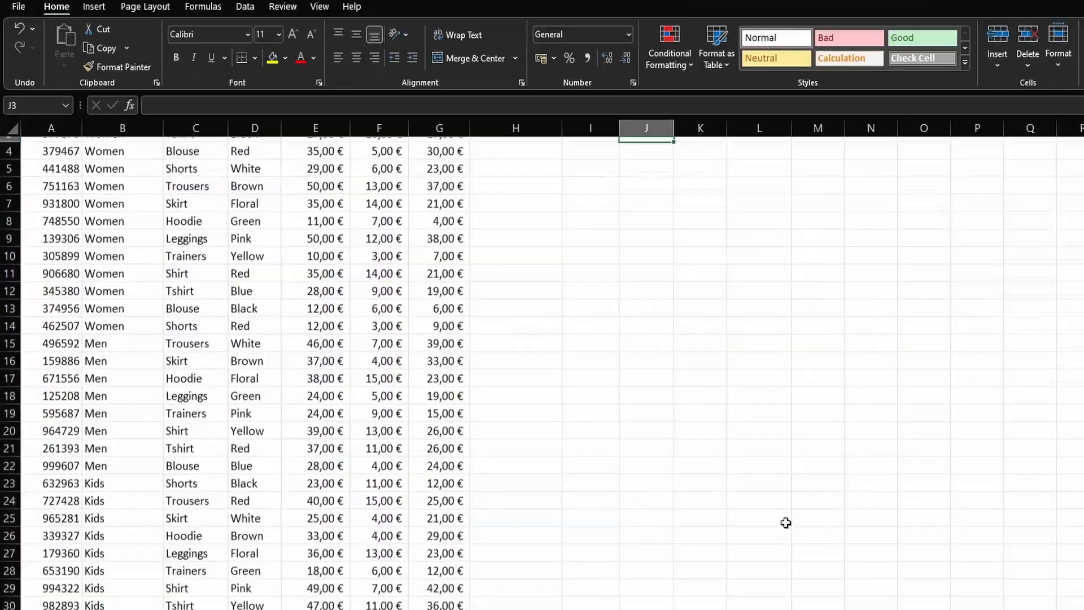
pyautogui.scroll(2, 786, 523)
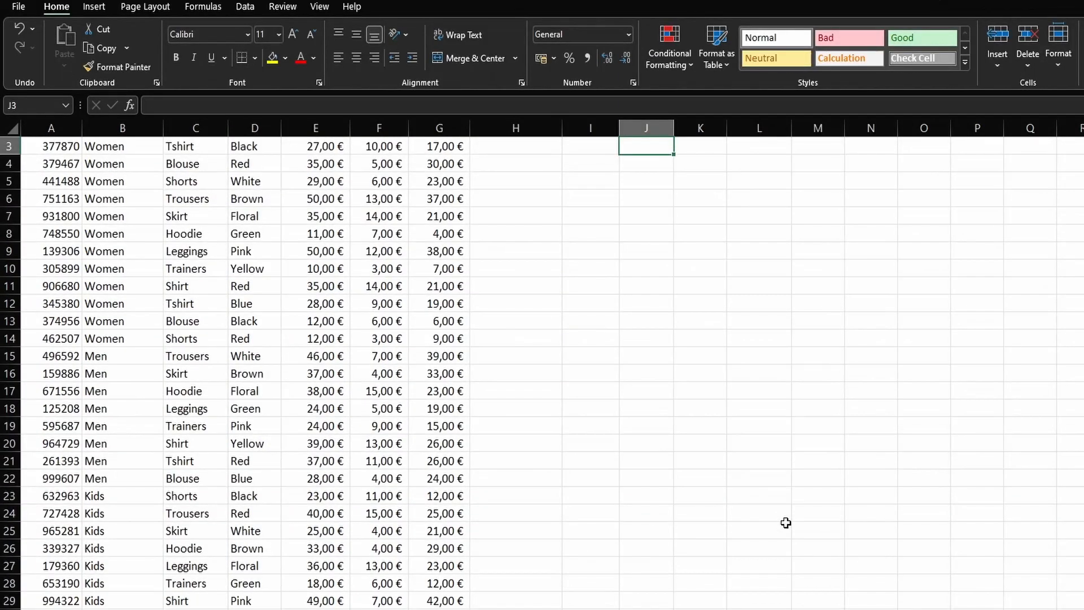
pyautogui.click(653, 176)
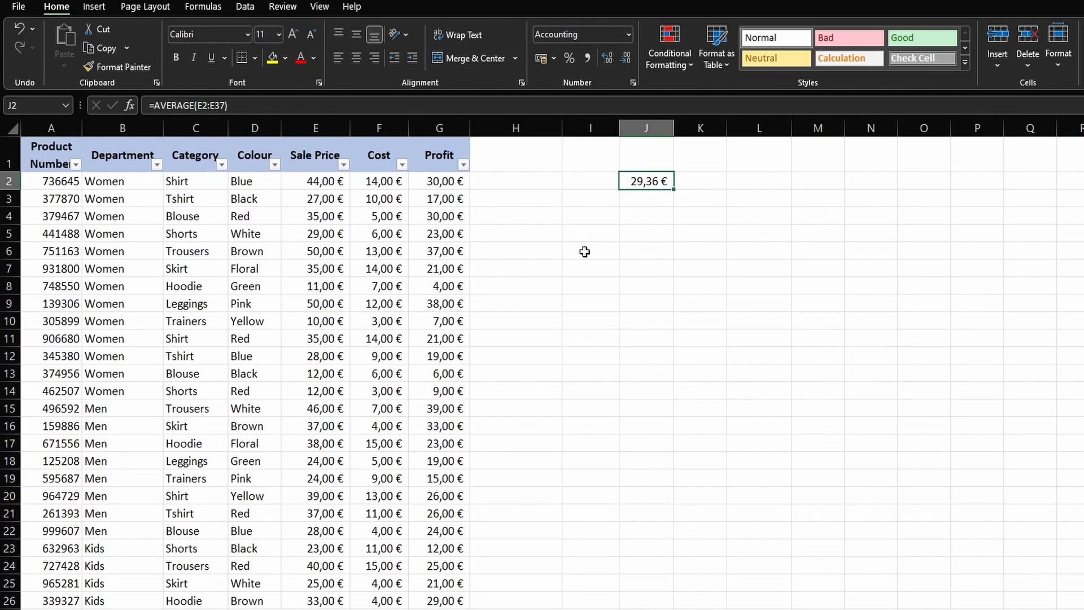
# Clear J2 and rebuild its AVERAGE formula, extending the range from E2 to the end of the Sale Price data at E37.
pyautogui.press('Delete')
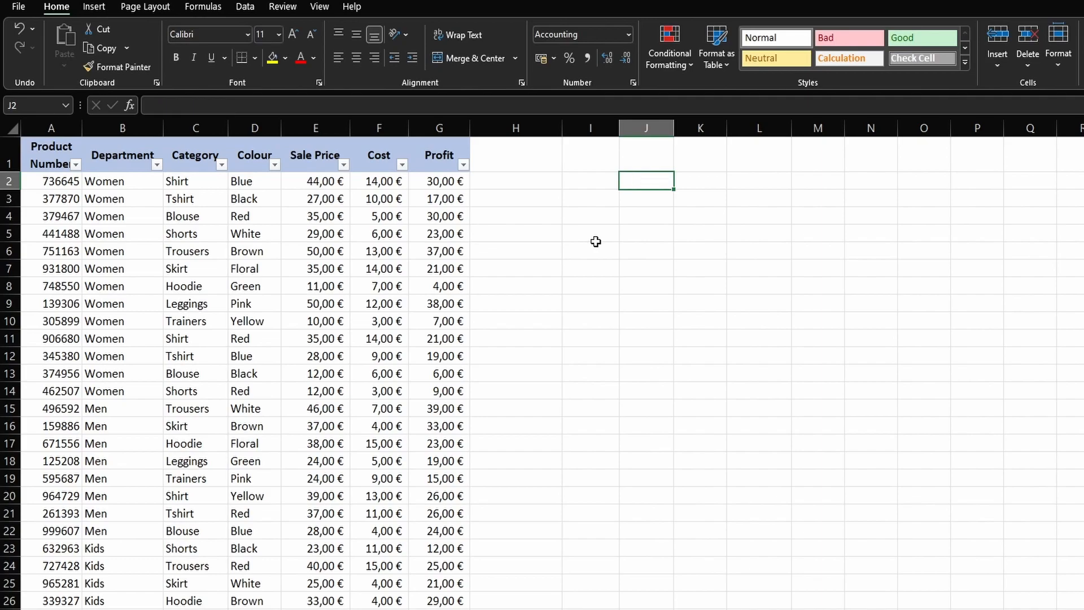
pyautogui.write('=av')
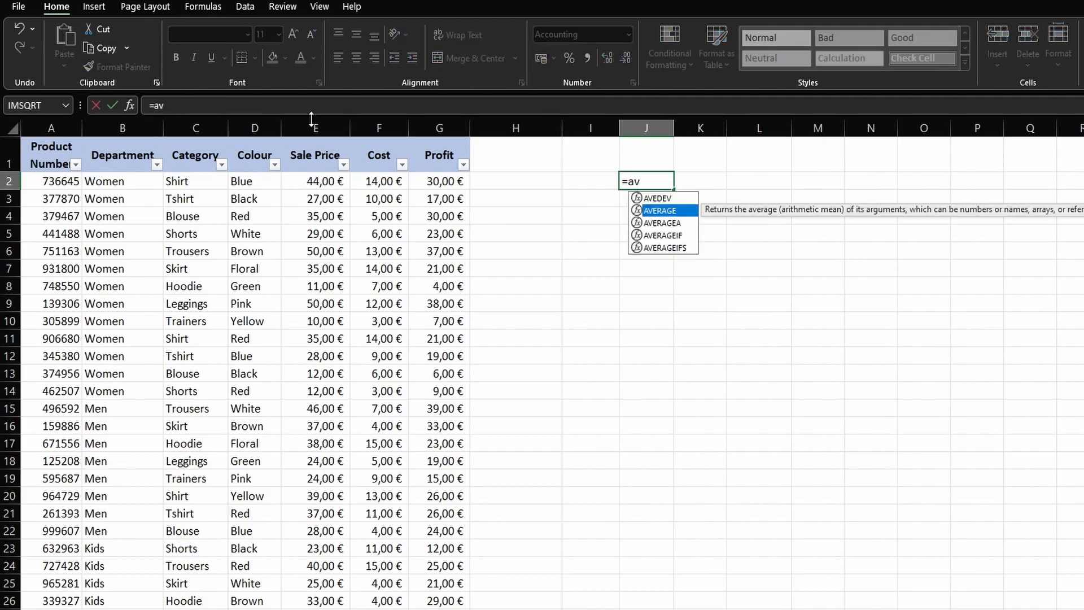
pyautogui.press('Tab')
pyautogui.click(317, 183)
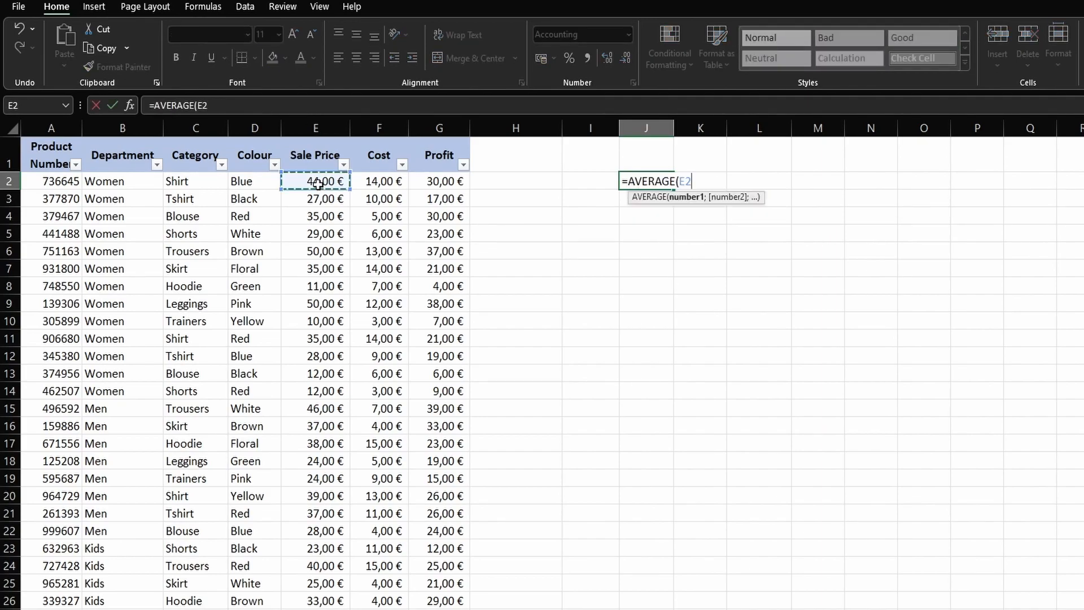
pyautogui.hotkey('ctrl', 'shift', 'Down')
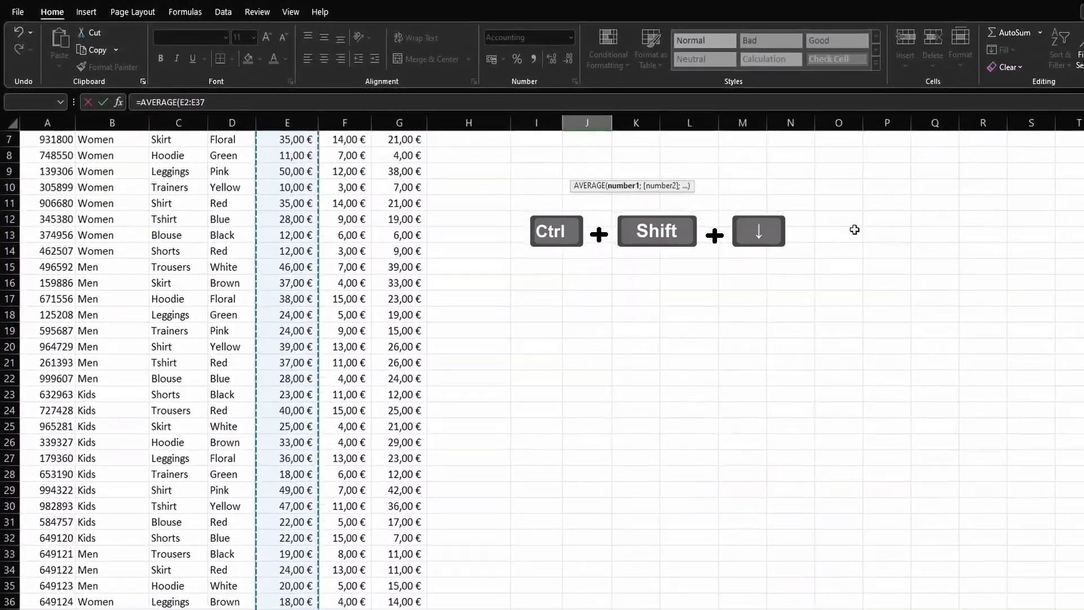
pyautogui.scroll(-1, 484, 433)
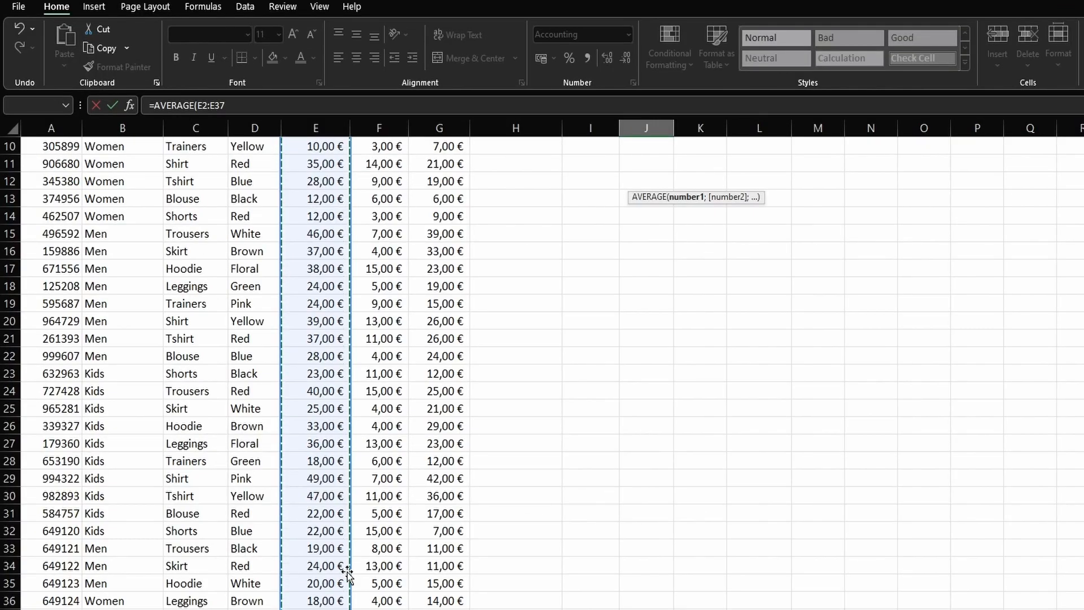
pyautogui.press('Return')
pyautogui.scroll(1, 640, 424)
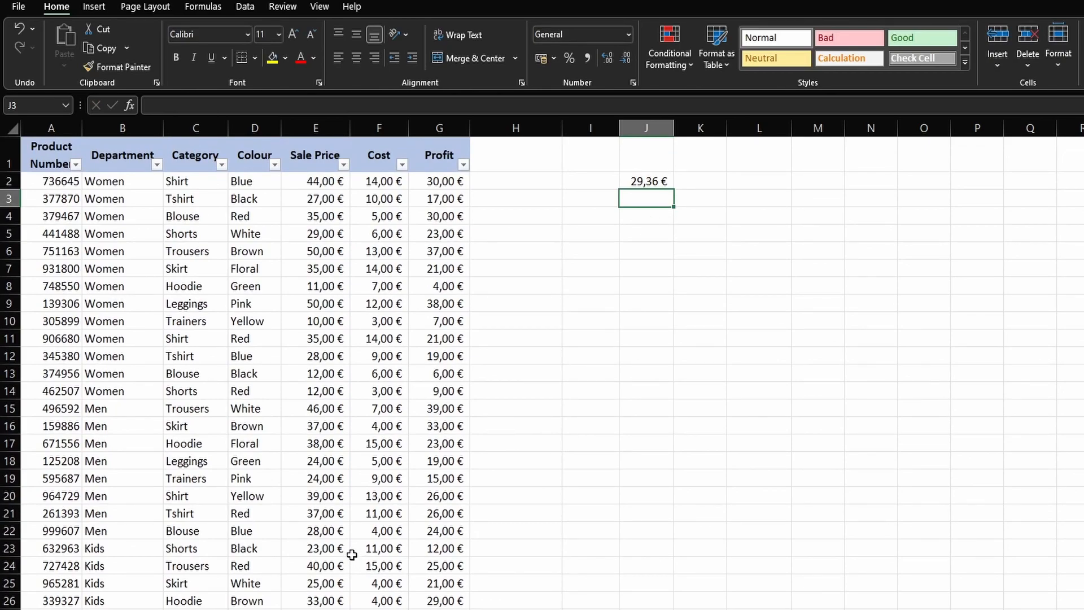
# Clear the sale price in E20 and re-enter =AVERAGE(E2:E37) in J2, extending the range past the empty cell.
pyautogui.click(323, 501)
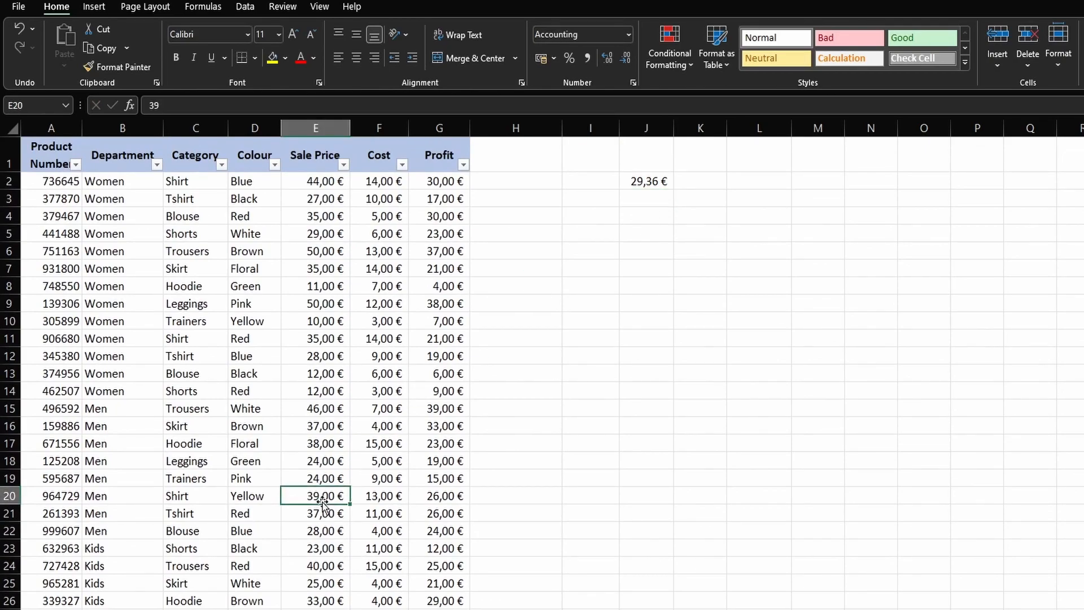
pyautogui.press('Delete')
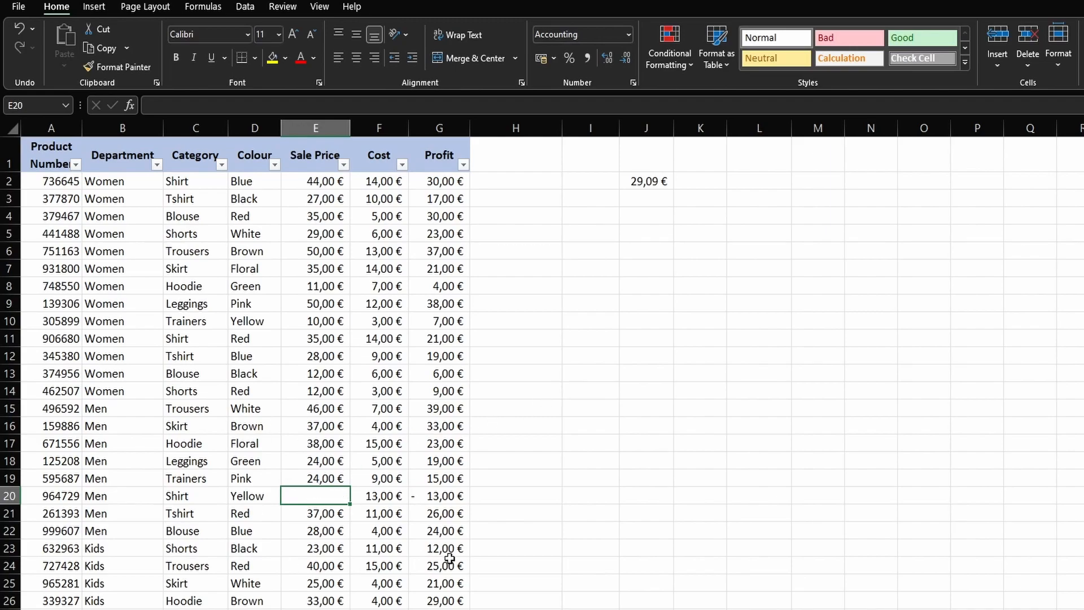
pyautogui.click(646, 182)
pyautogui.write('=ave')
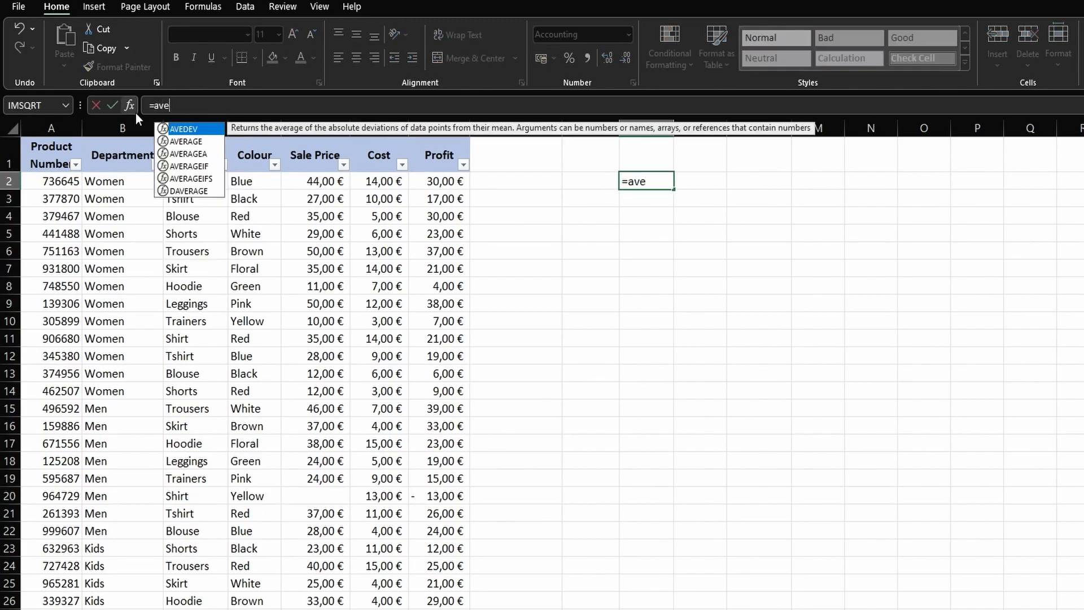
pyautogui.press('Down')
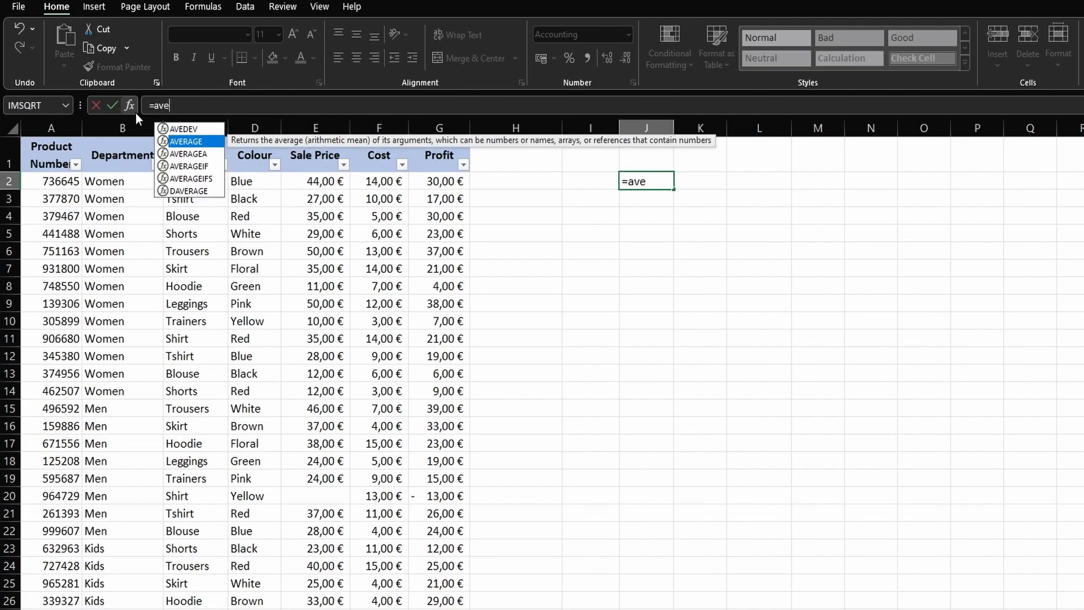
pyautogui.press('Tab')
pyautogui.click(327, 181)
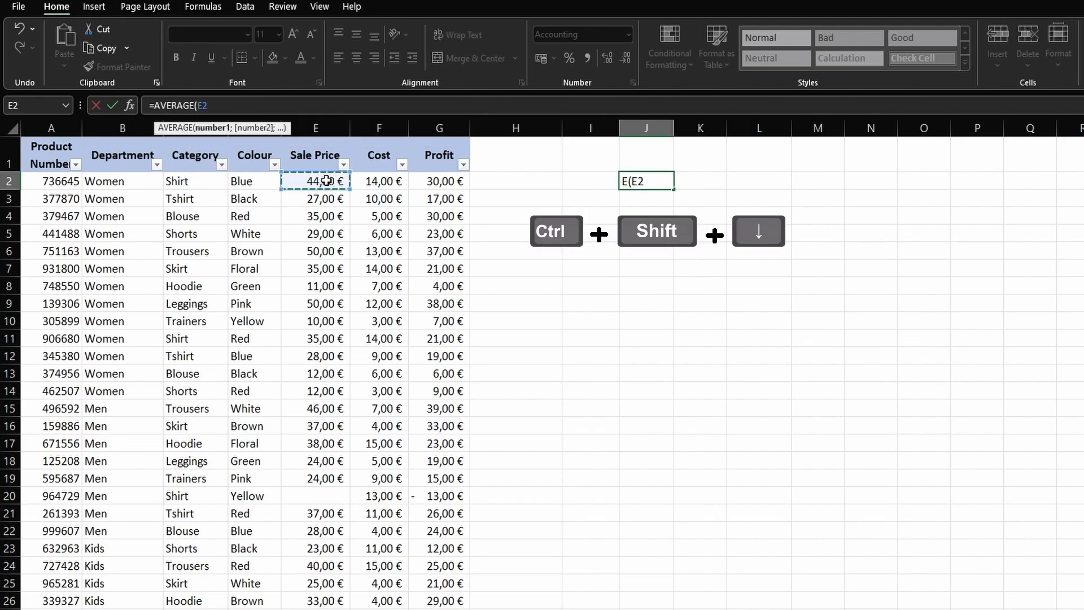
pyautogui.hotkey('ctrl', 'shift', 'Down')
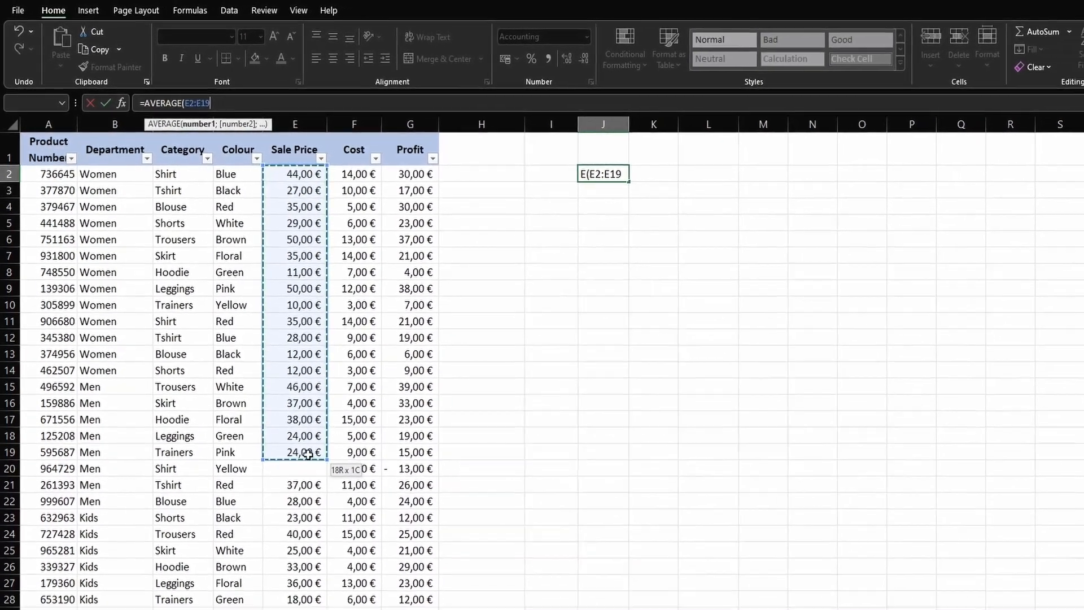
pyautogui.hotkey('ctrl', 'shift', 'Down')
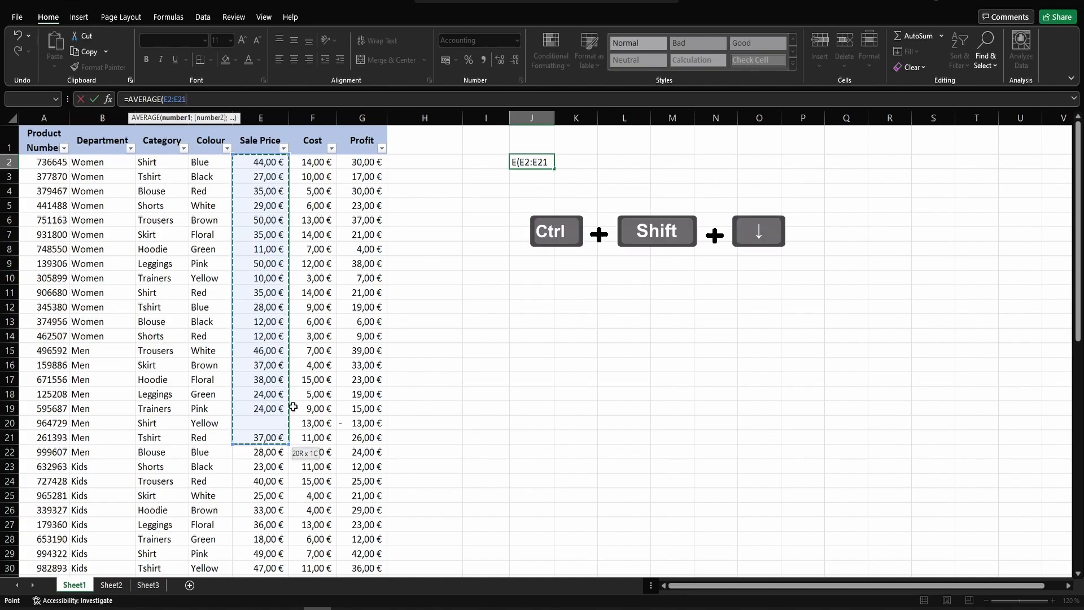
pyautogui.hotkey('ctrl', 'shift', 'Down')
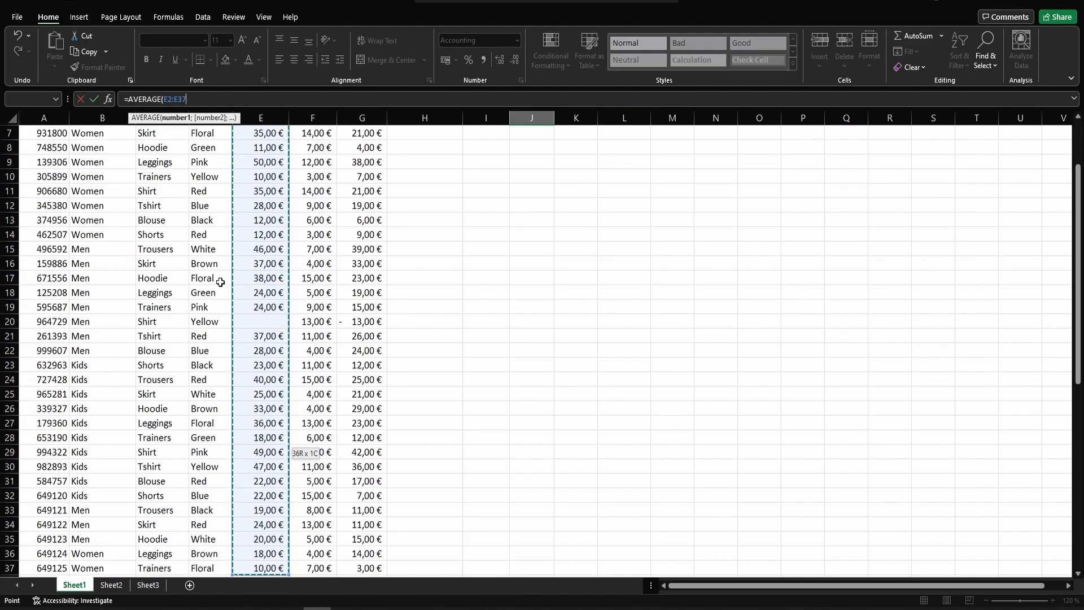
pyautogui.scroll(-1, 287, 548)
pyautogui.press('Return')
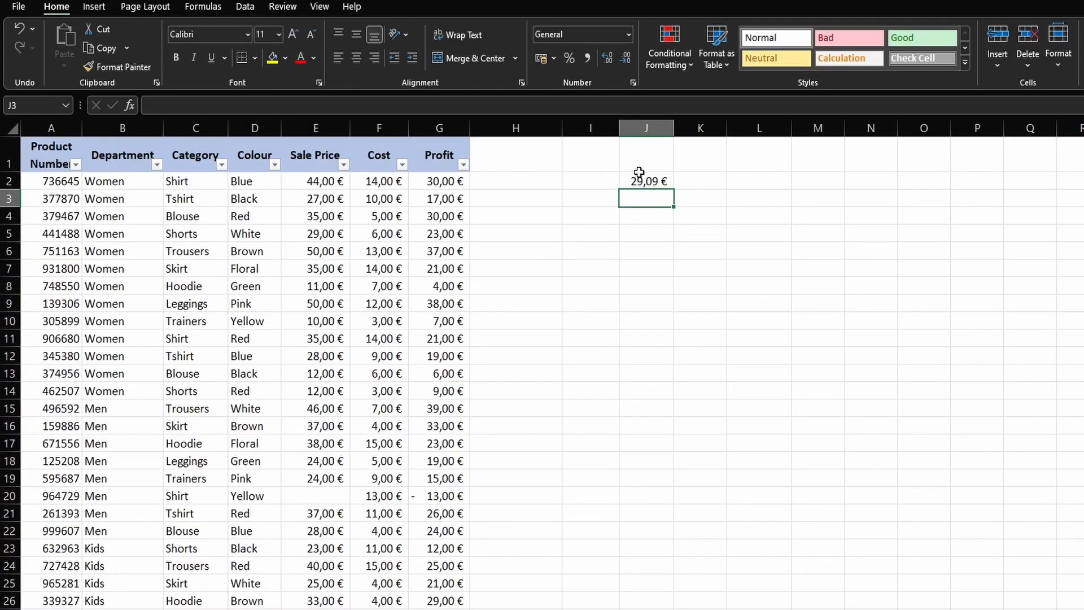
pyautogui.click(639, 173)
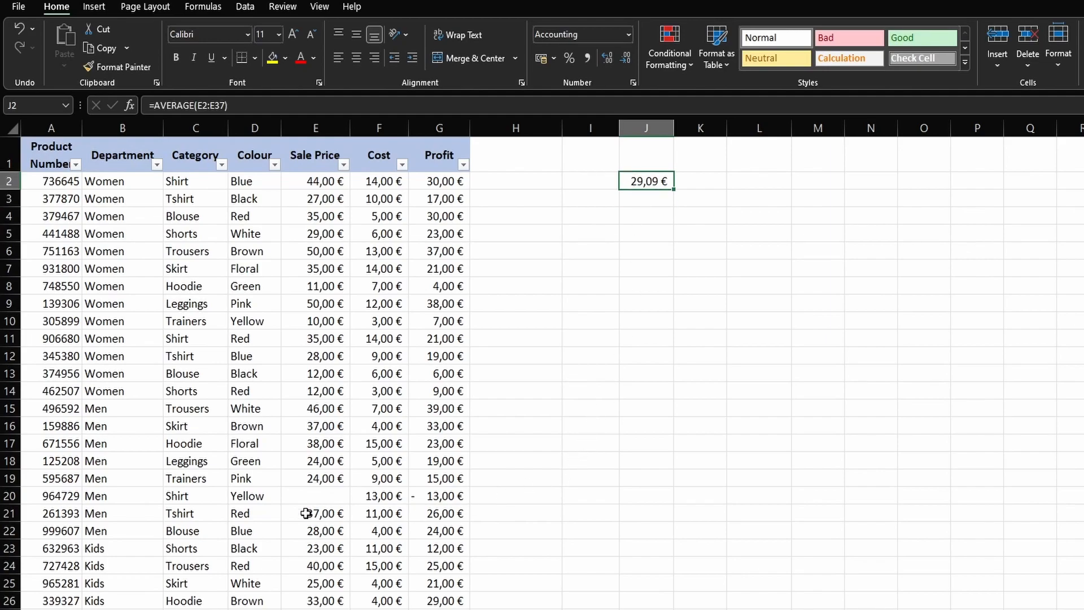
# Enter 39 as the sale price in the empty cell E20.
pyautogui.click(313, 495)
pyautogui.write('39')
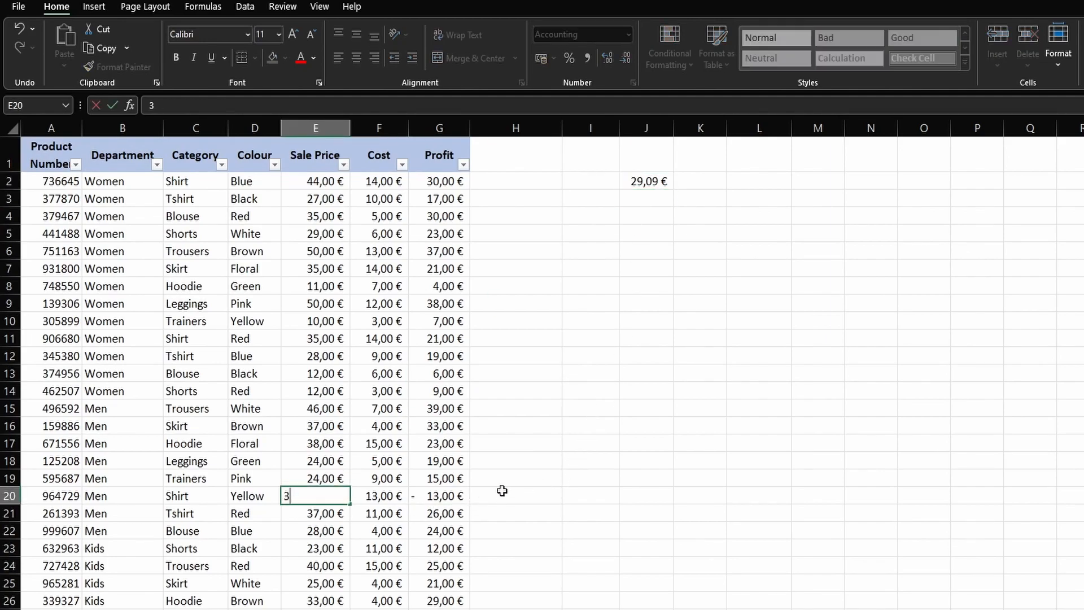
pyautogui.press('Return')
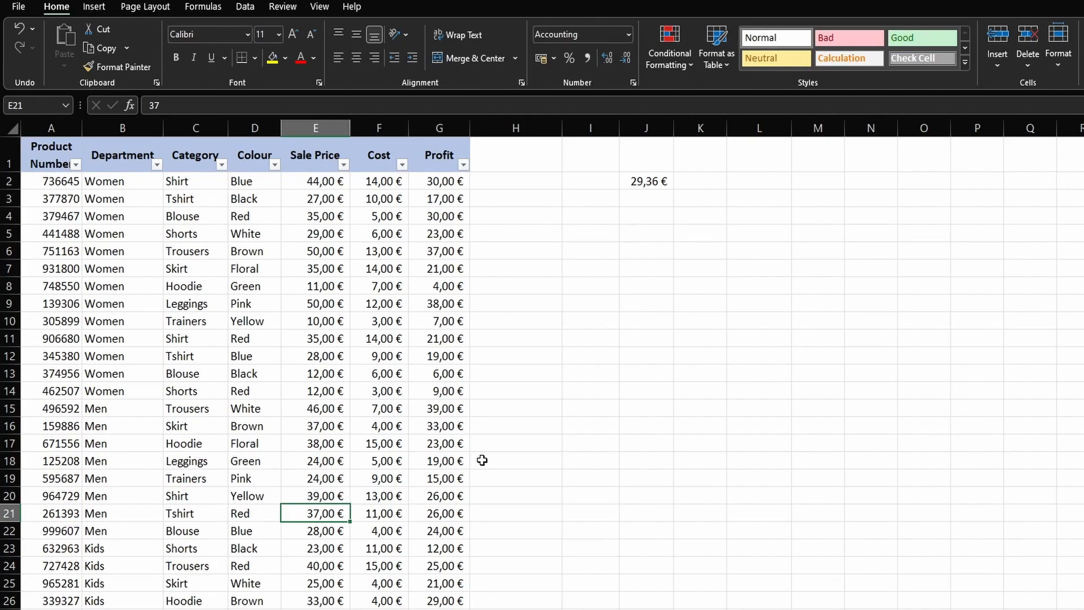
# Clear the sale price in E24, try 150 there, undo that entry and set the price to 40.
pyautogui.click(333, 480)
pyautogui.press('Delete')
pyautogui.click(323, 561)
pyautogui.press('Delete')
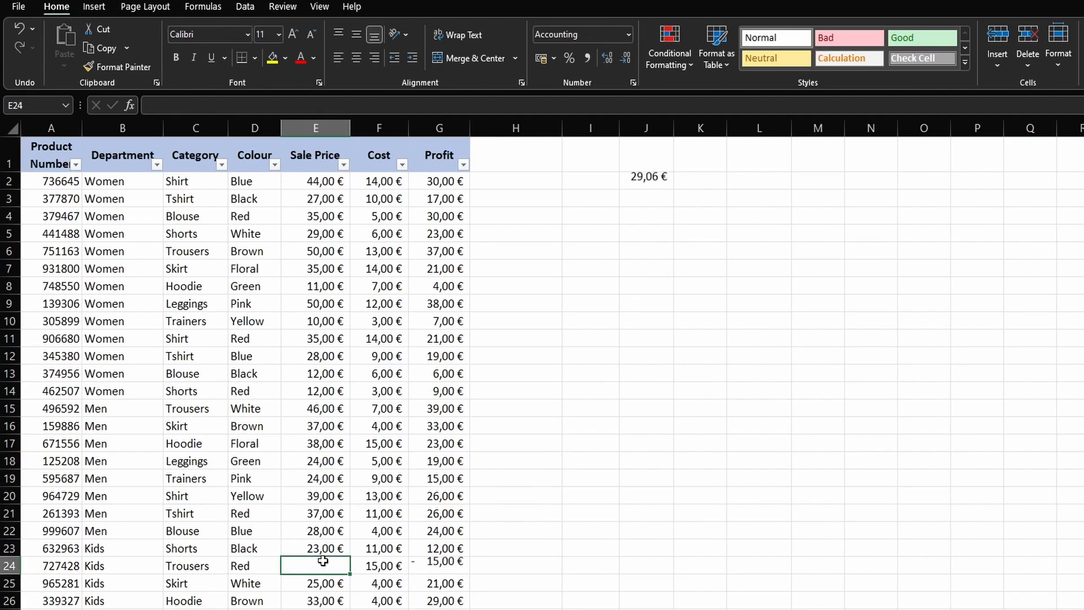
pyautogui.write('150')
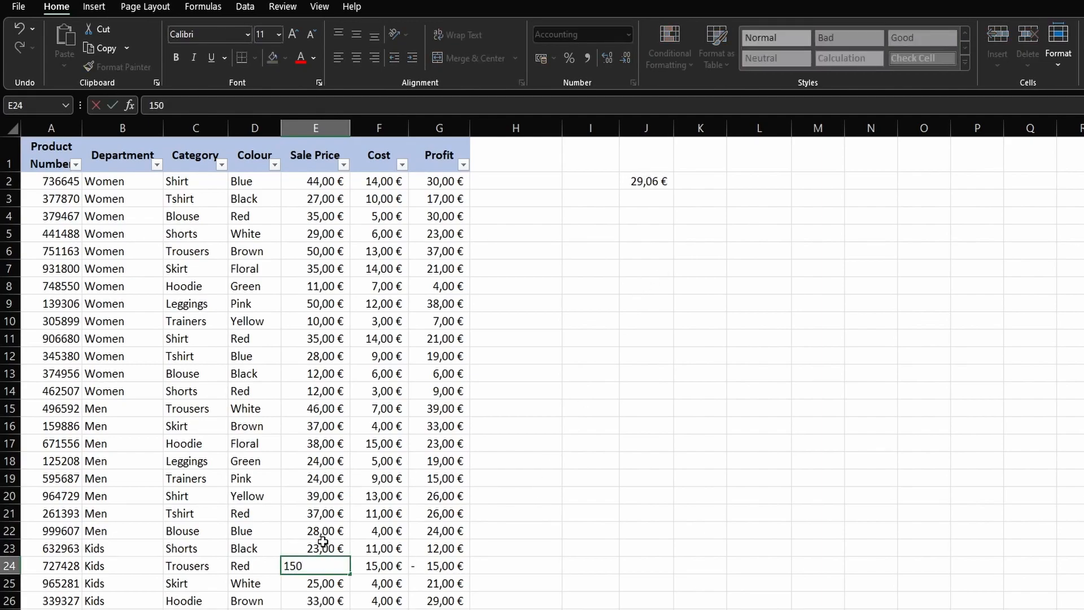
pyautogui.press('Return')
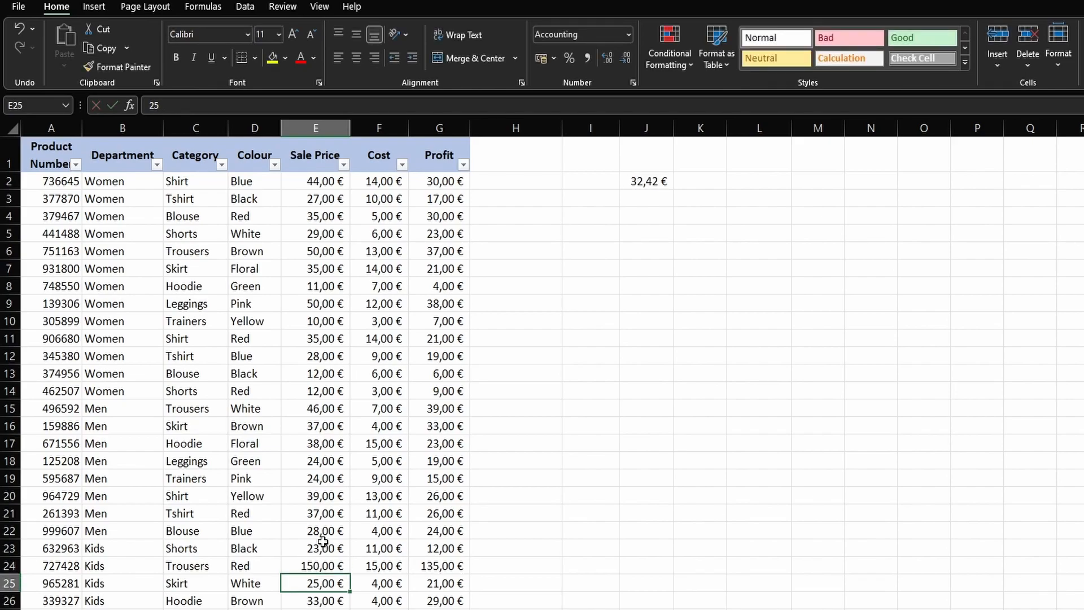
pyautogui.hotkey('ctrl', 'z')
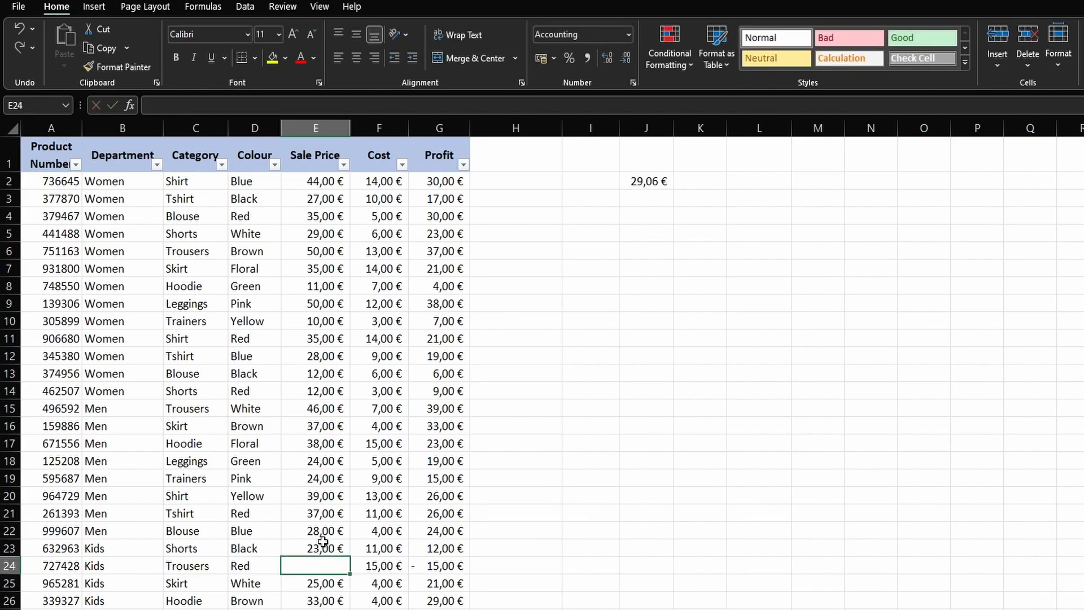
pyautogui.write('40')
pyautogui.hotkey('ctrl', 'Return')
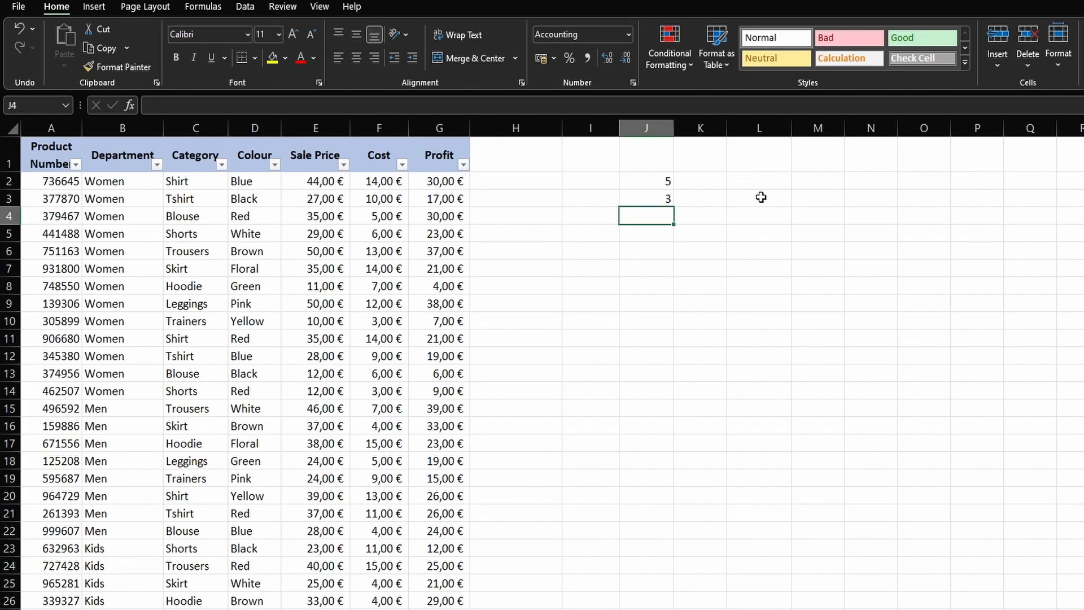
# Enter =POWER(J2;J3) in L2 to raise the number in J2 to the power in J3.
pyautogui.click(767, 178)
pyautogui.write('=')
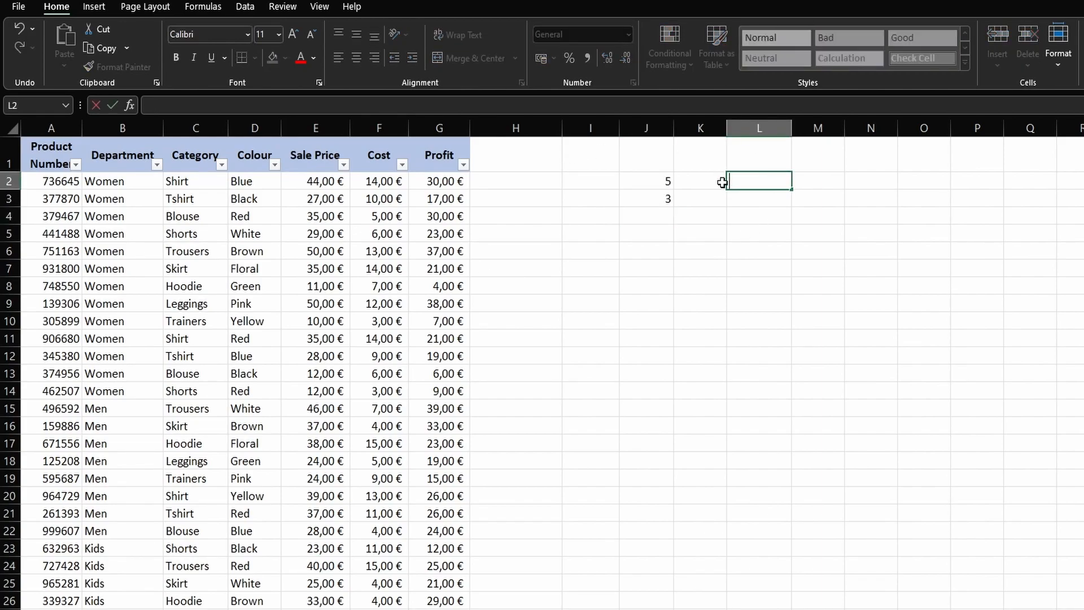
pyautogui.write('pow')
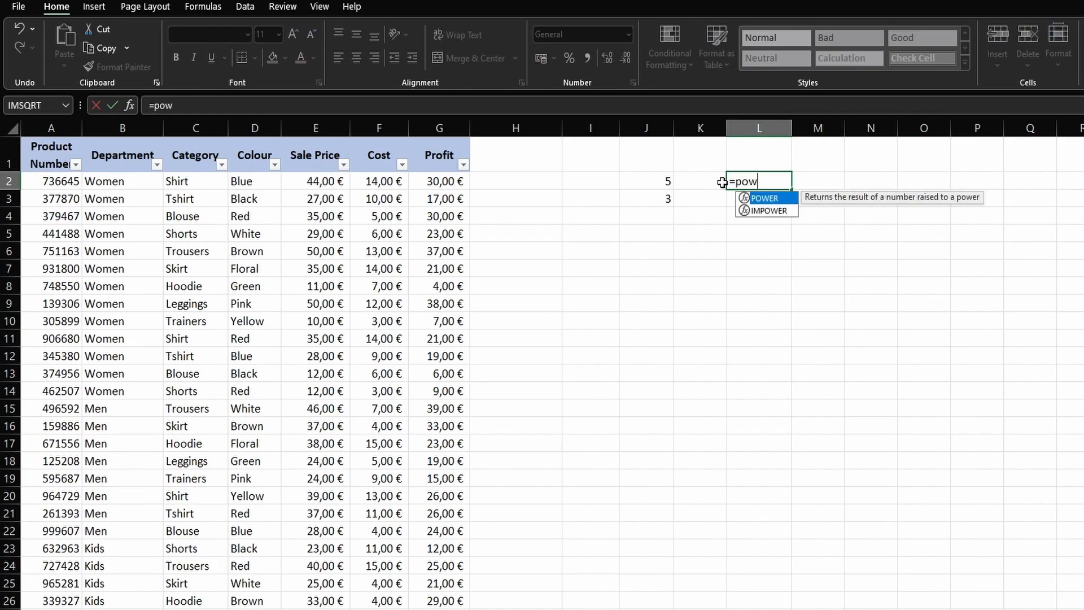
pyautogui.press('Tab')
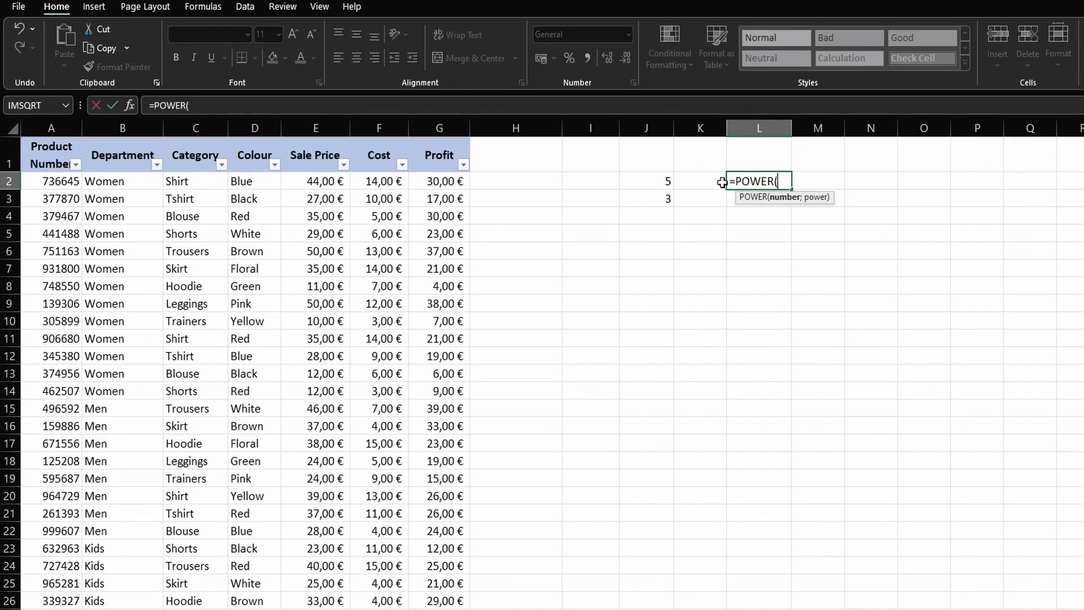
pyautogui.click(663, 181)
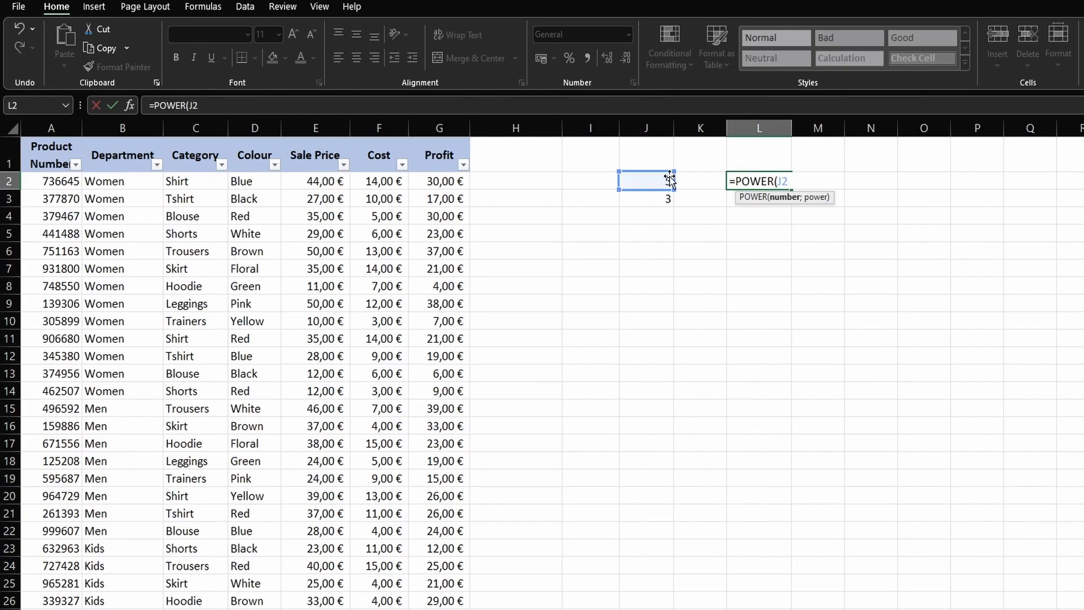
pyautogui.write(';')
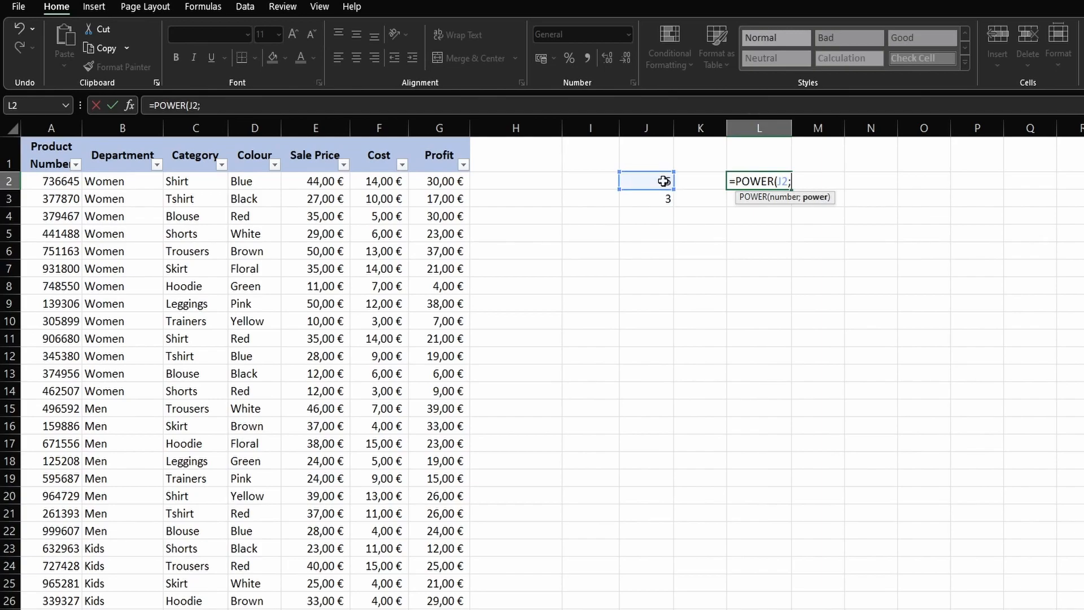
pyautogui.click(669, 198)
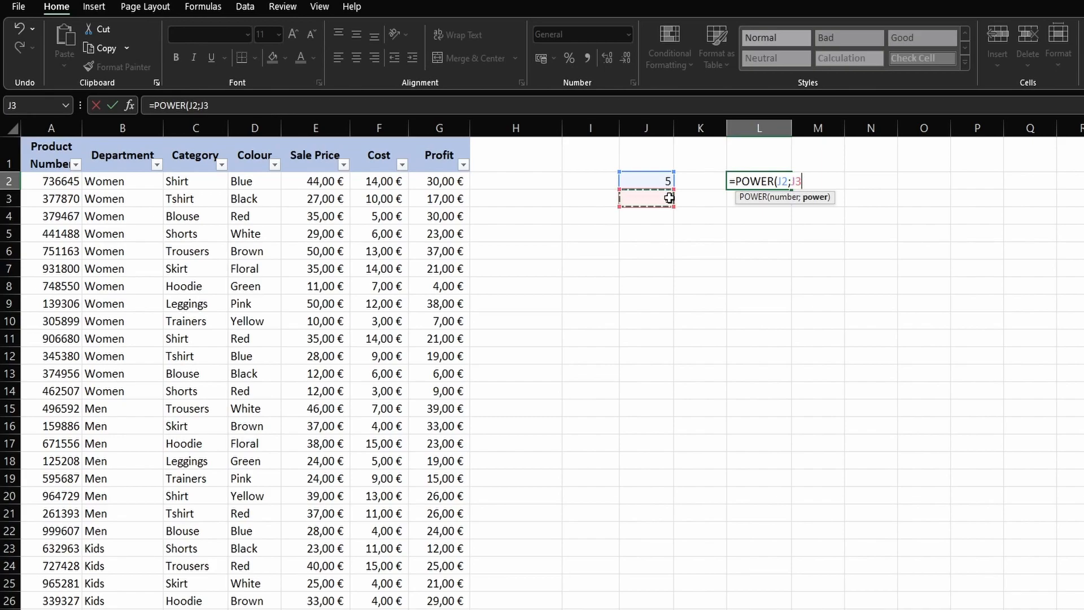
pyautogui.press('Return')
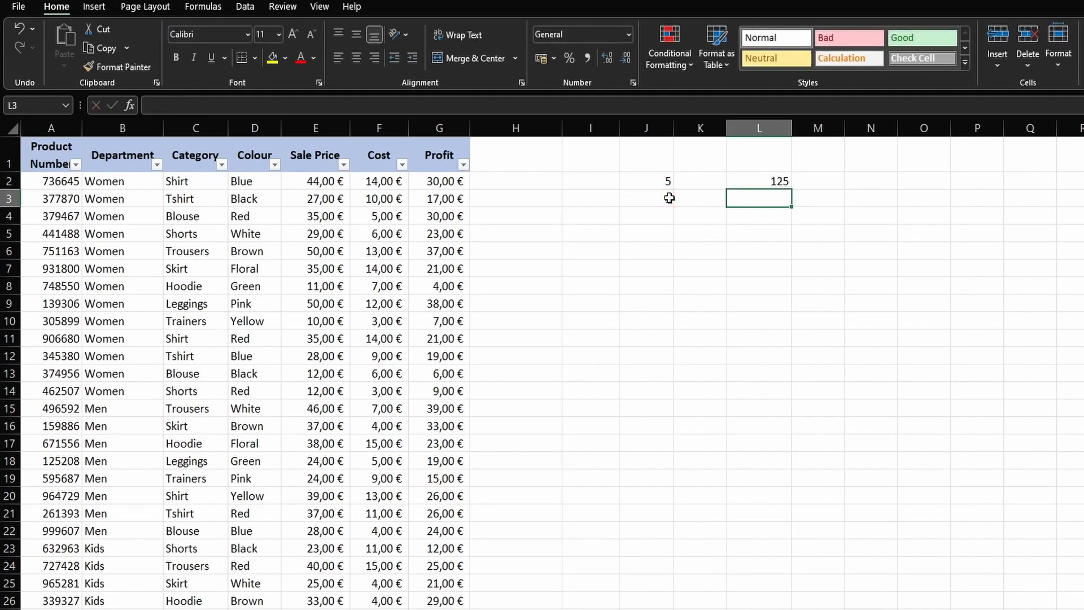
# Enter =SQRT(L2) in M2 to calculate the square root of the POWER result.
pyautogui.click(831, 177)
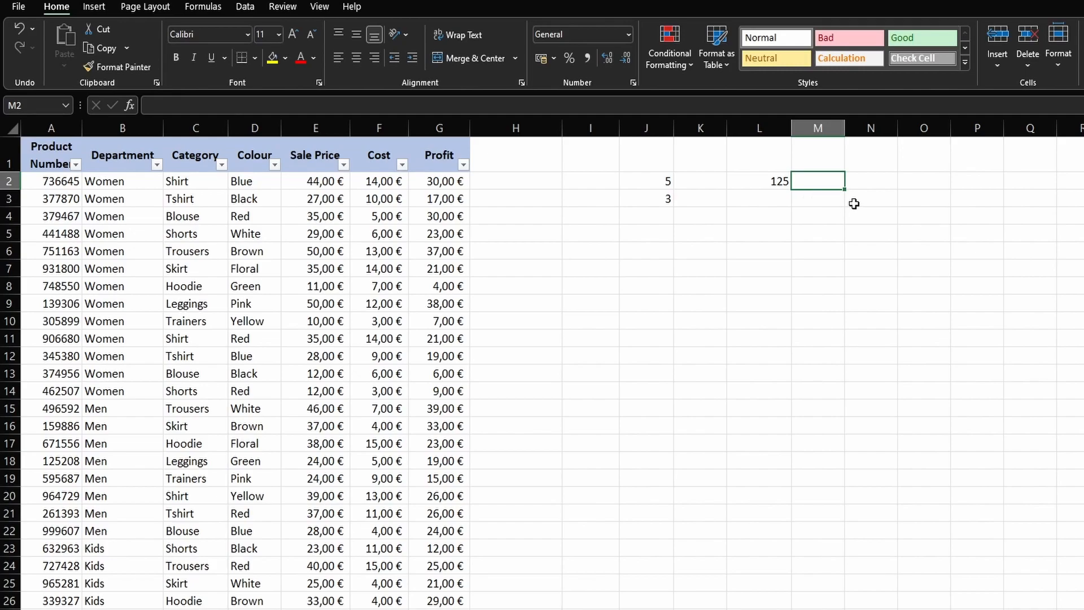
pyautogui.write('=')
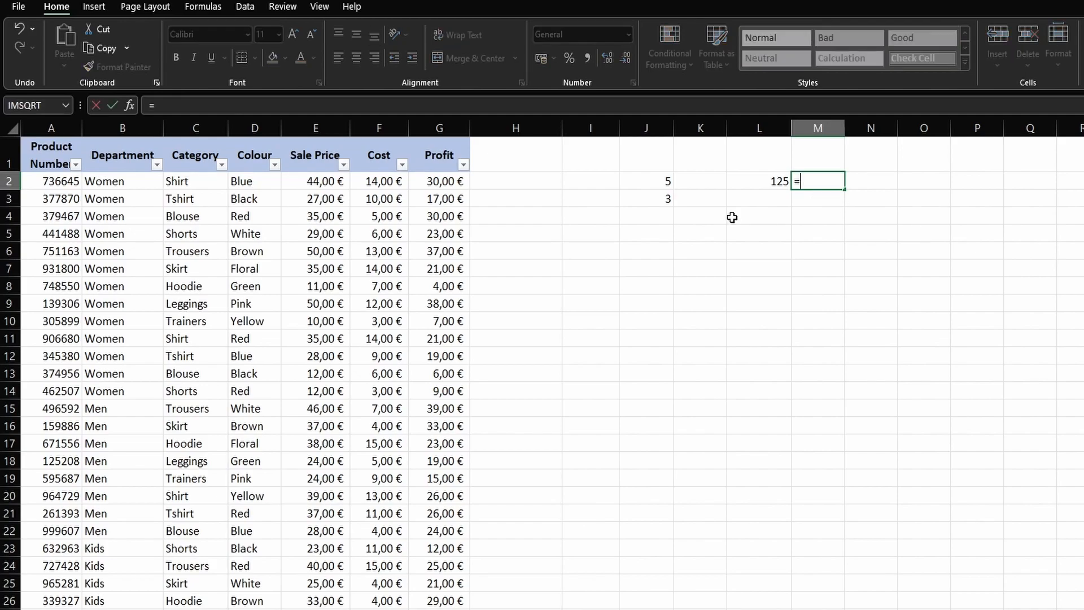
pyautogui.write('sq')
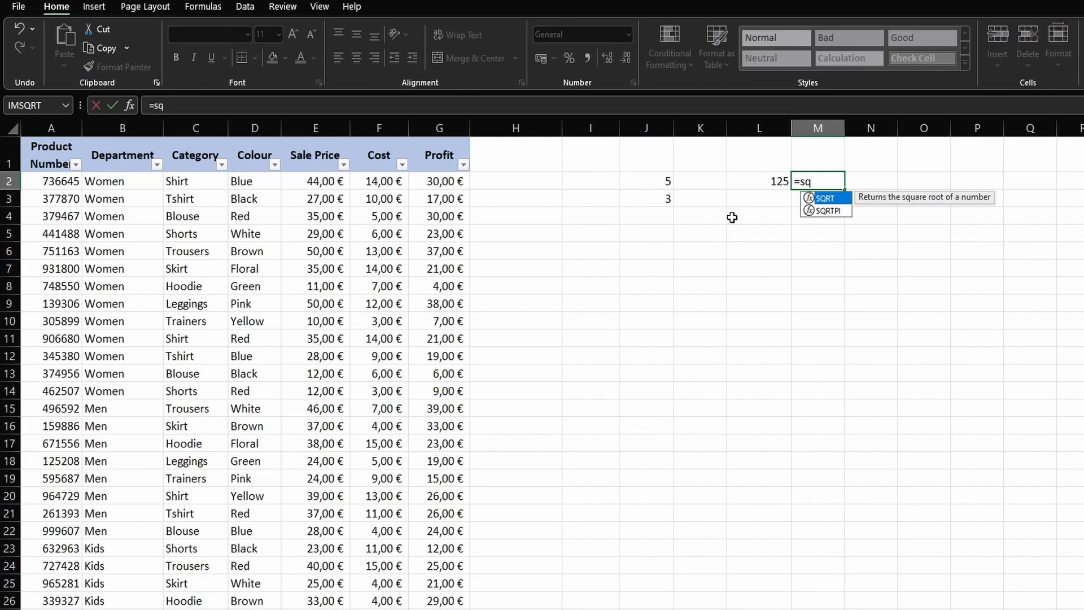
pyautogui.press('Tab')
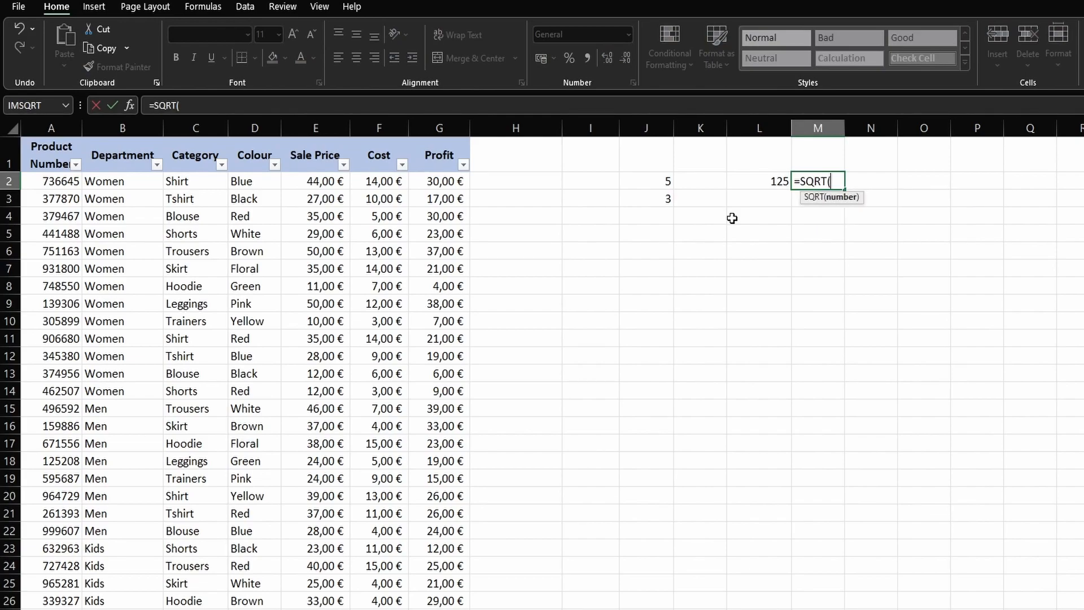
pyautogui.click(760, 181)
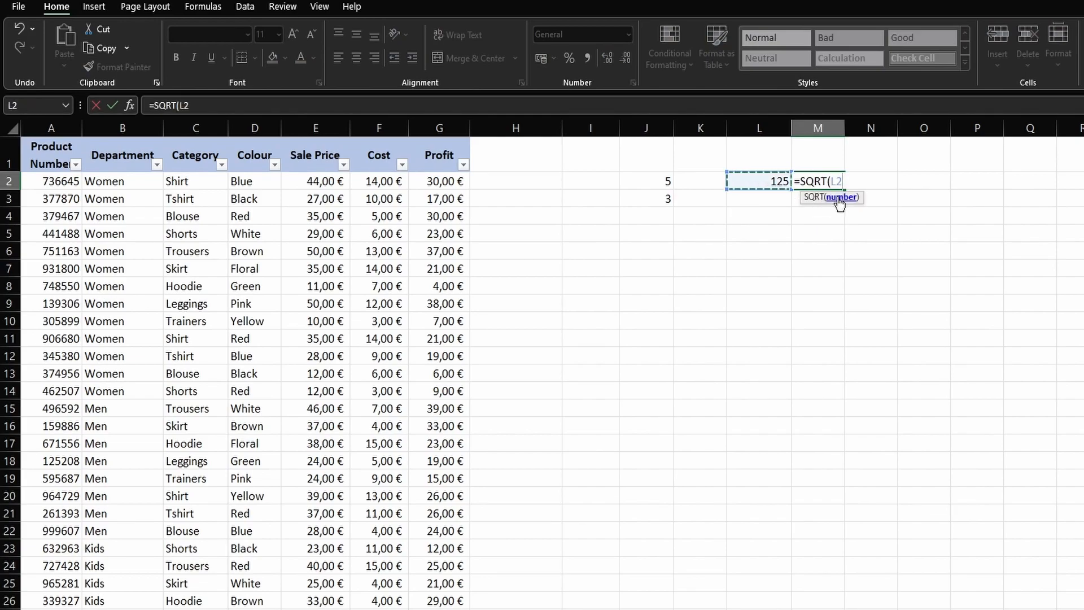
pyautogui.press('Return')
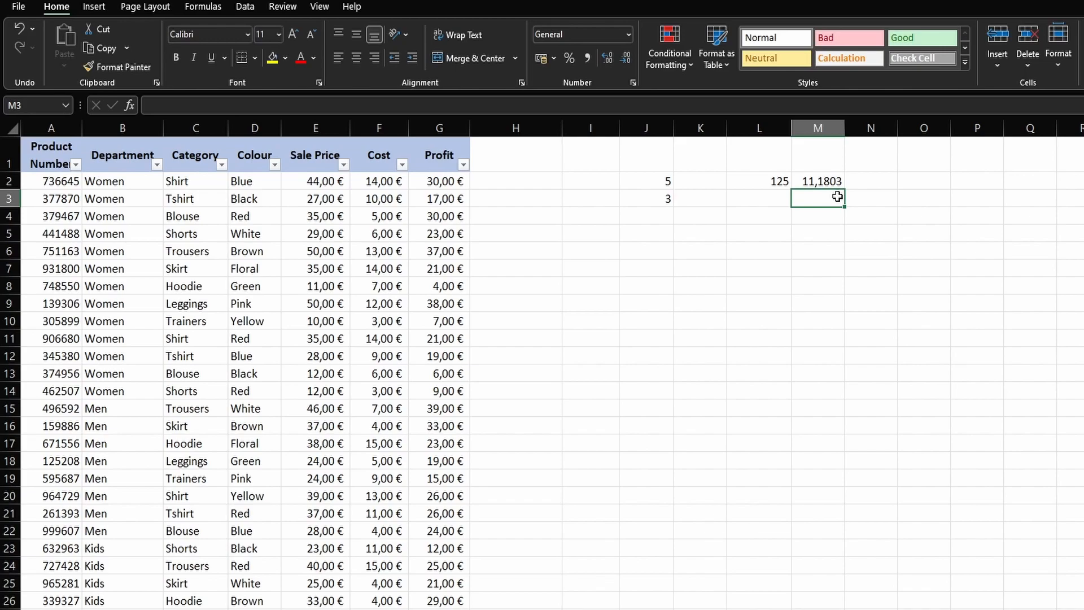
# Review the formulas in M2 and L2, and change the exponent in J3 to 5.
pyautogui.click(822, 181)
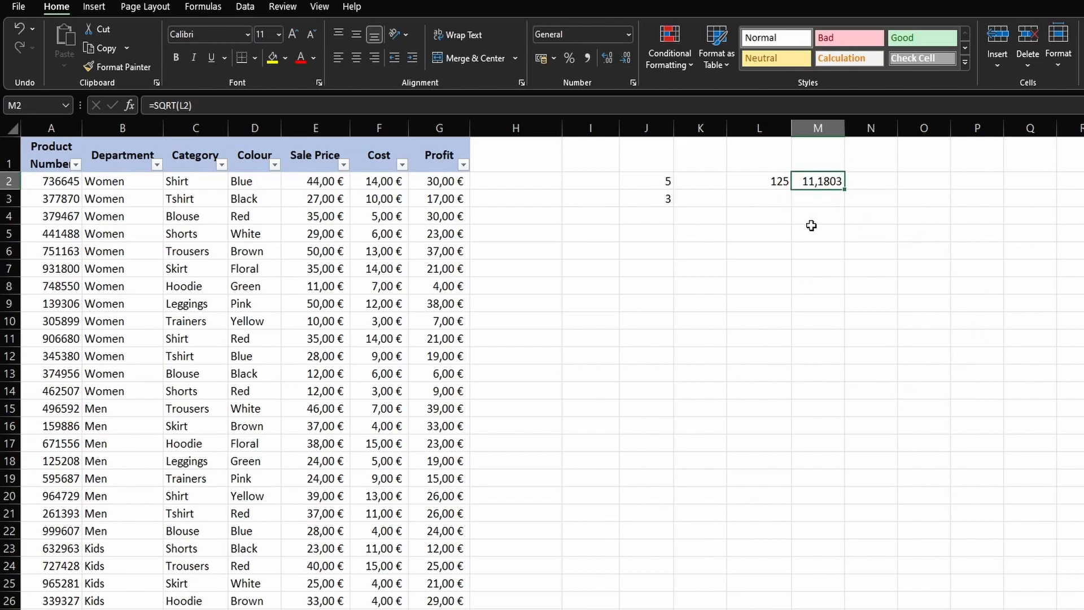
pyautogui.click(769, 180)
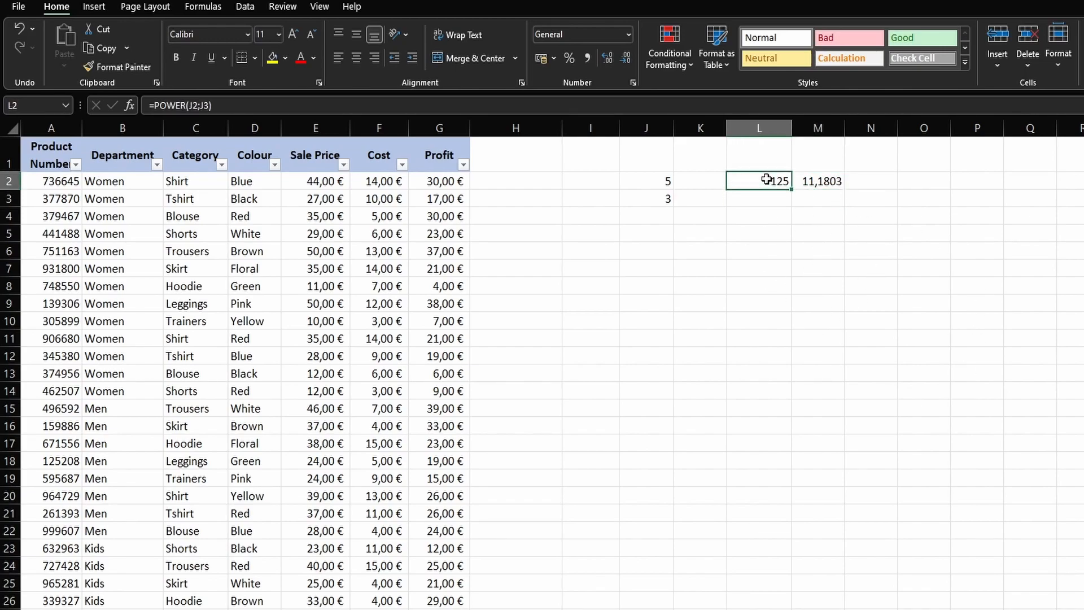
pyautogui.click(828, 182)
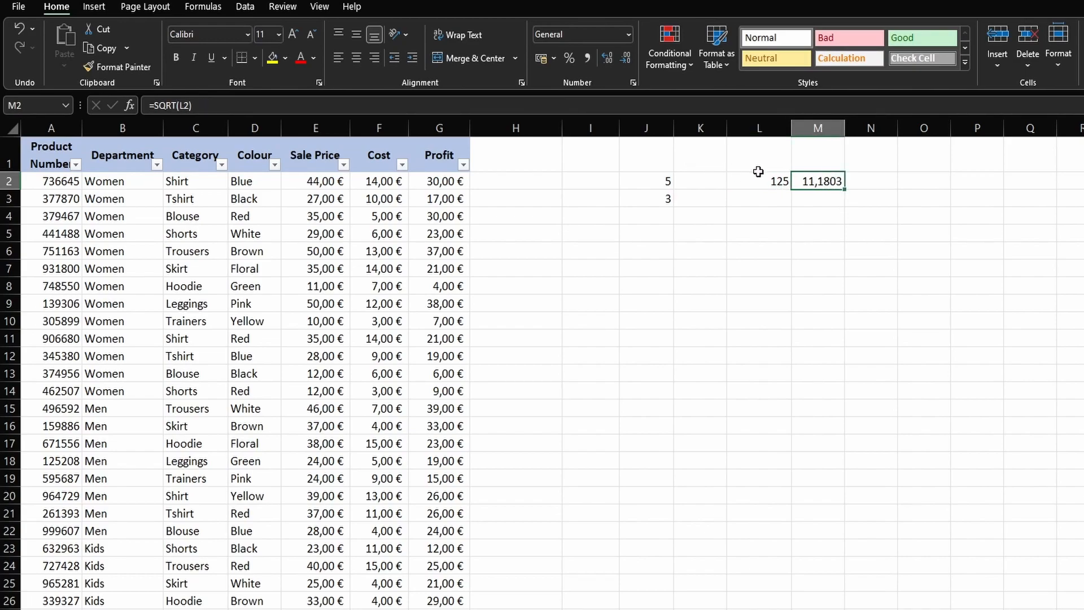
pyautogui.click(664, 200)
pyautogui.write('5')
pyautogui.press('Return')
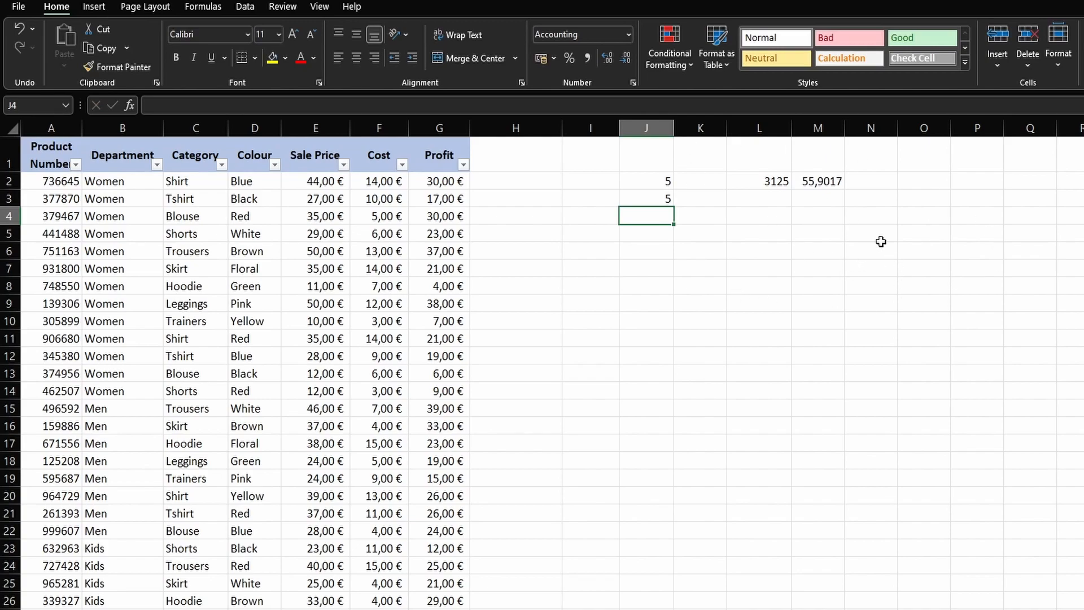
# Clear the practice values and formulas beside the table, and enter =COUNT(E2:H2) in J3.
pyautogui.moveTo(593, 143); pyautogui.dragTo(875, 268)
pyautogui.press('Delete')
pyautogui.click(649, 199)
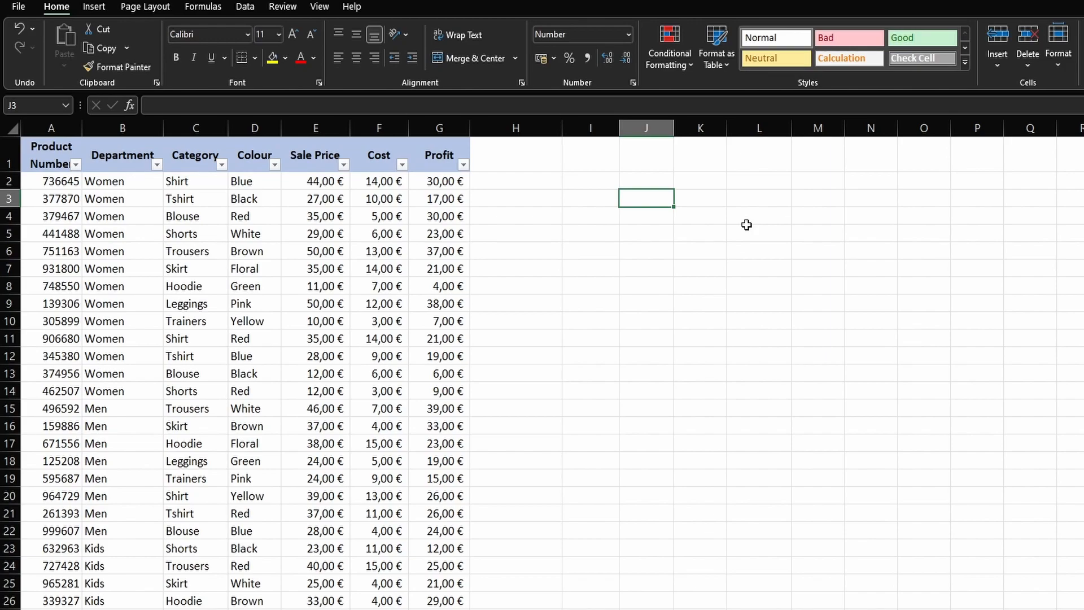
pyautogui.write('=cou')
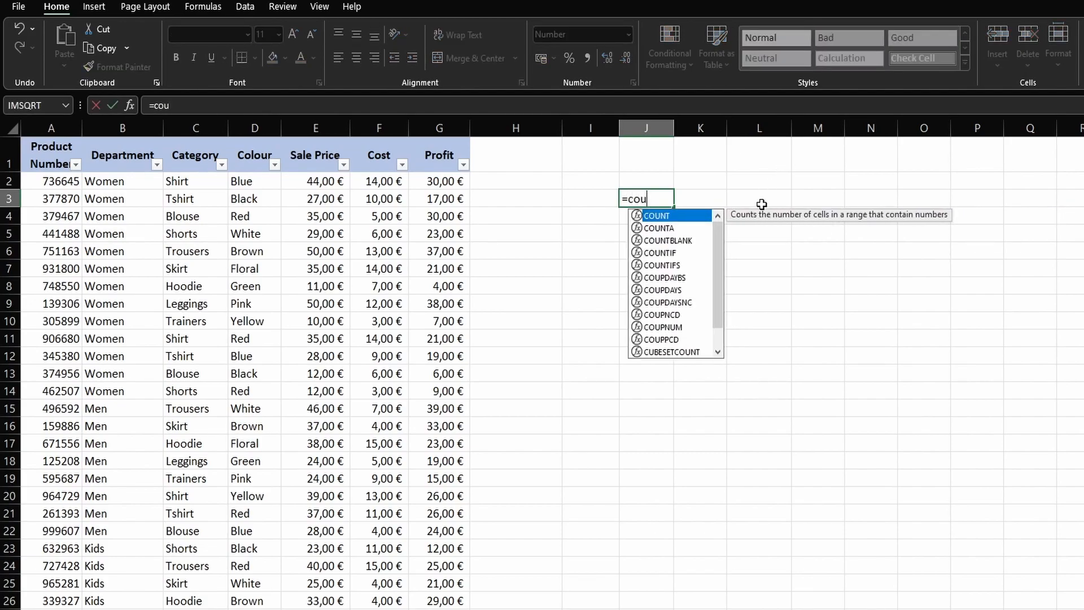
pyautogui.doubleClick(658, 217)
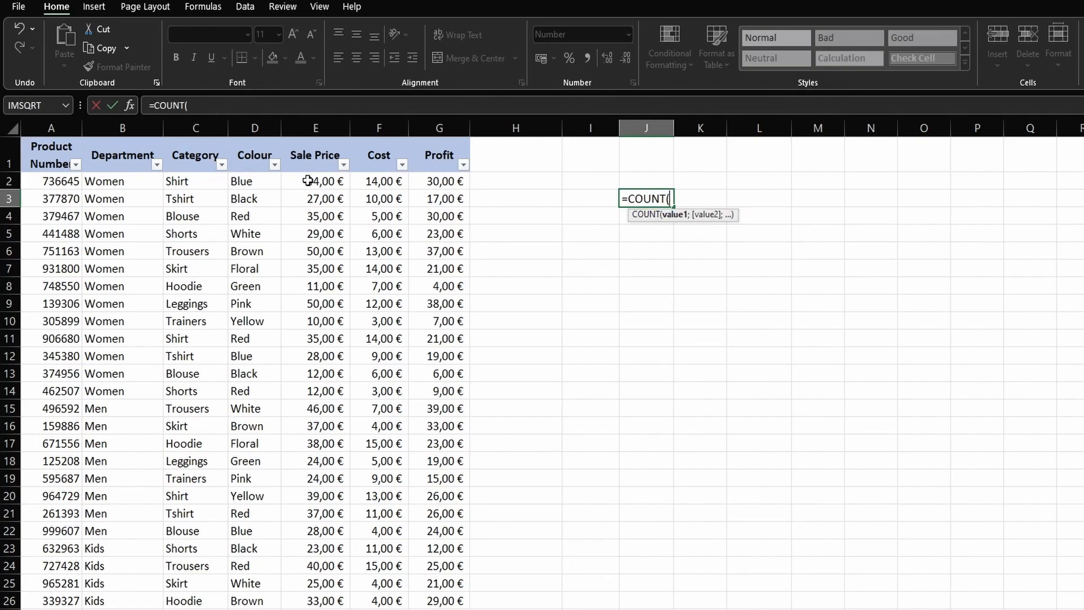
pyautogui.moveTo(303, 180); pyautogui.dragTo(540, 181)
pyautogui.press('Return')
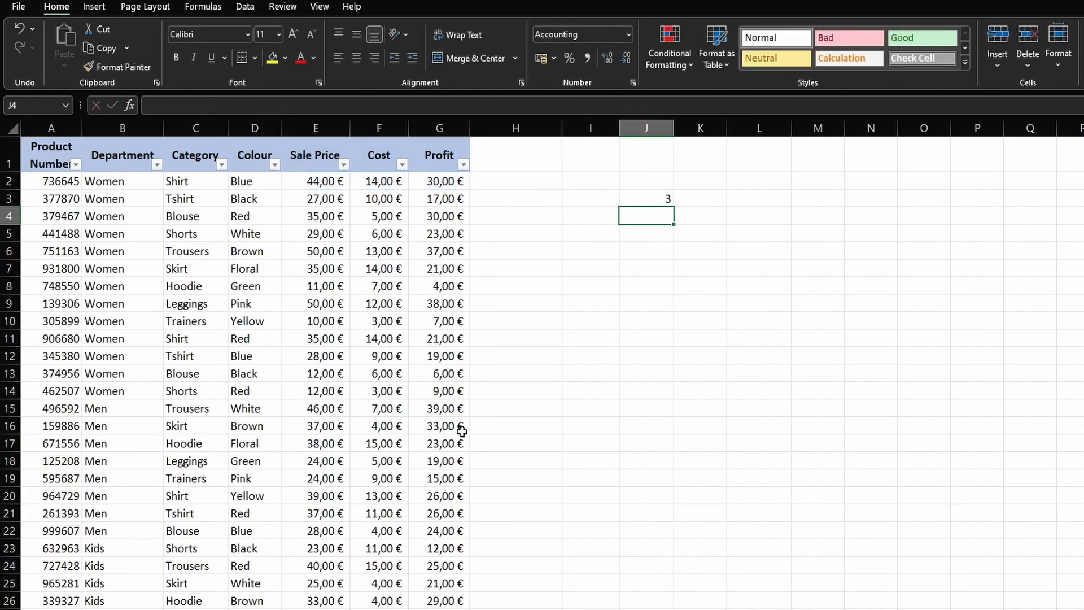
# Test the COUNT formula by entering the text gfg and the number 3 in H2 in turn, and clear the cell.
pyautogui.click(519, 180)
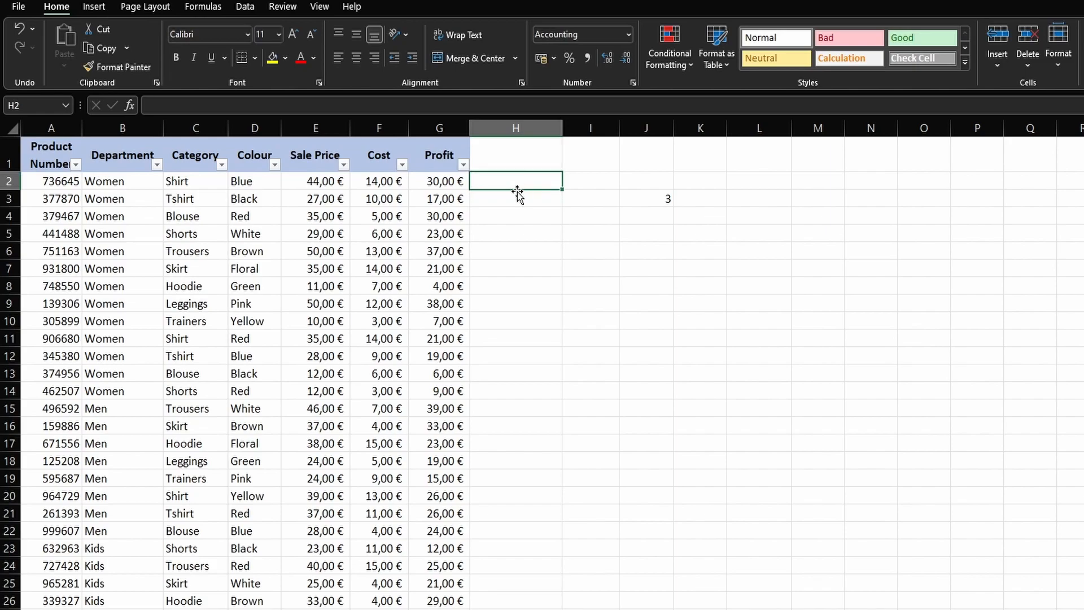
pyautogui.write('gfg')
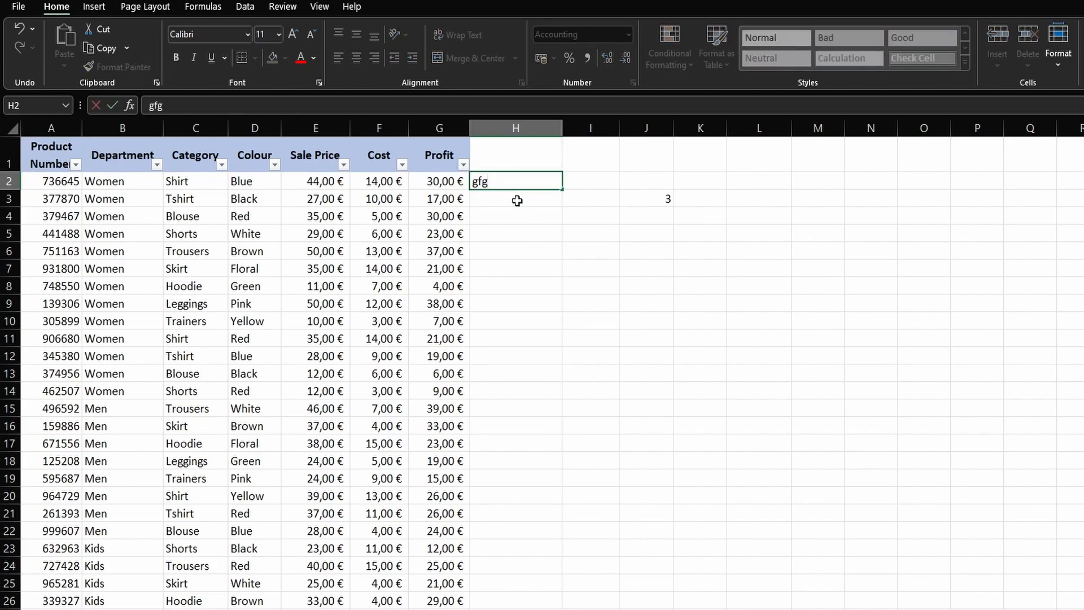
pyautogui.press('Return')
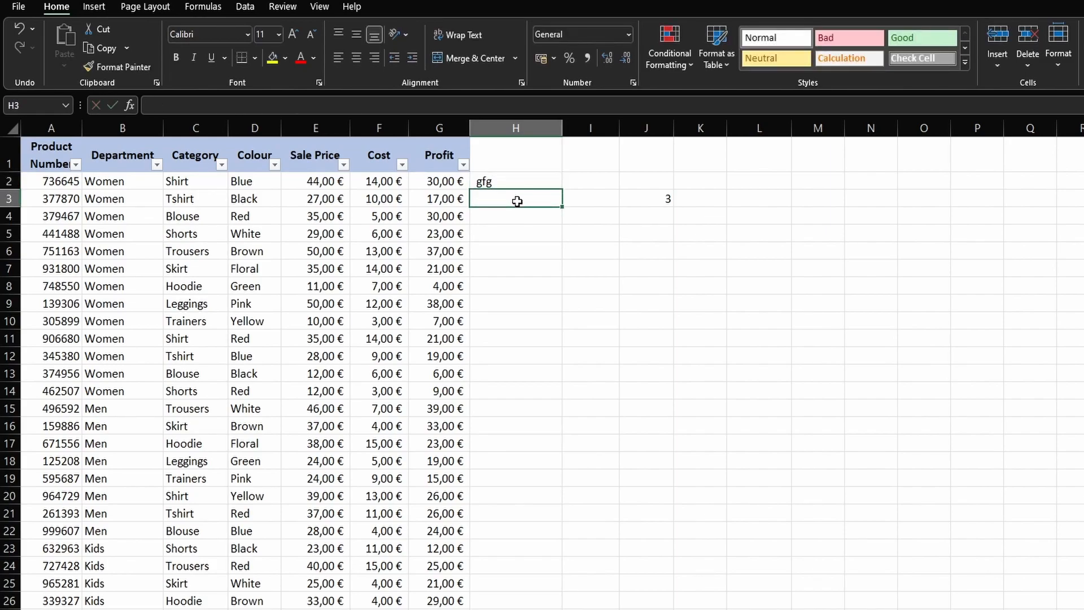
pyautogui.click(522, 185)
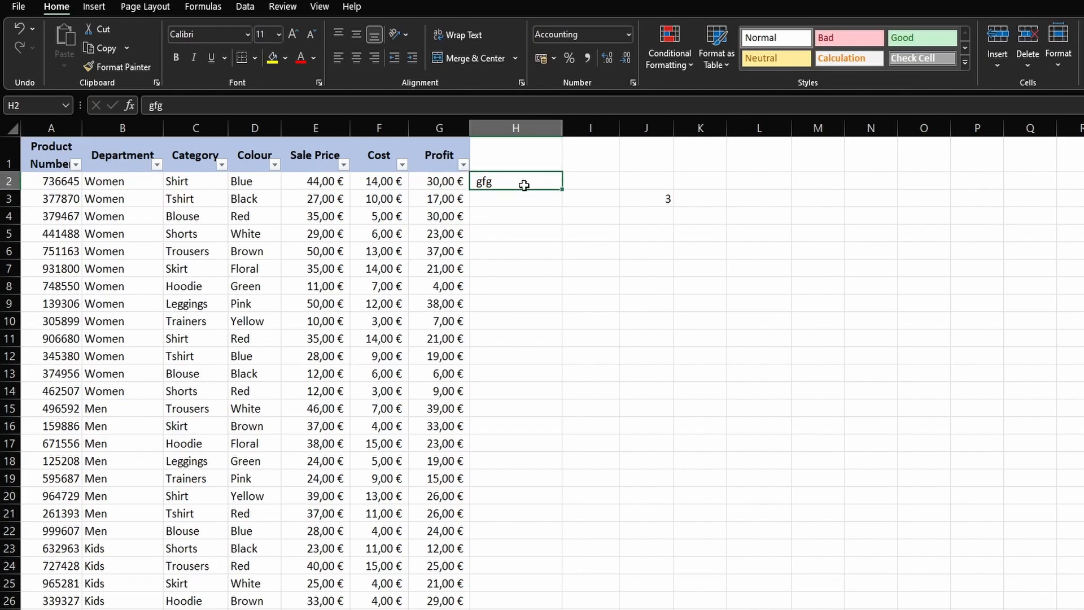
pyautogui.write('3')
pyautogui.press('Return')
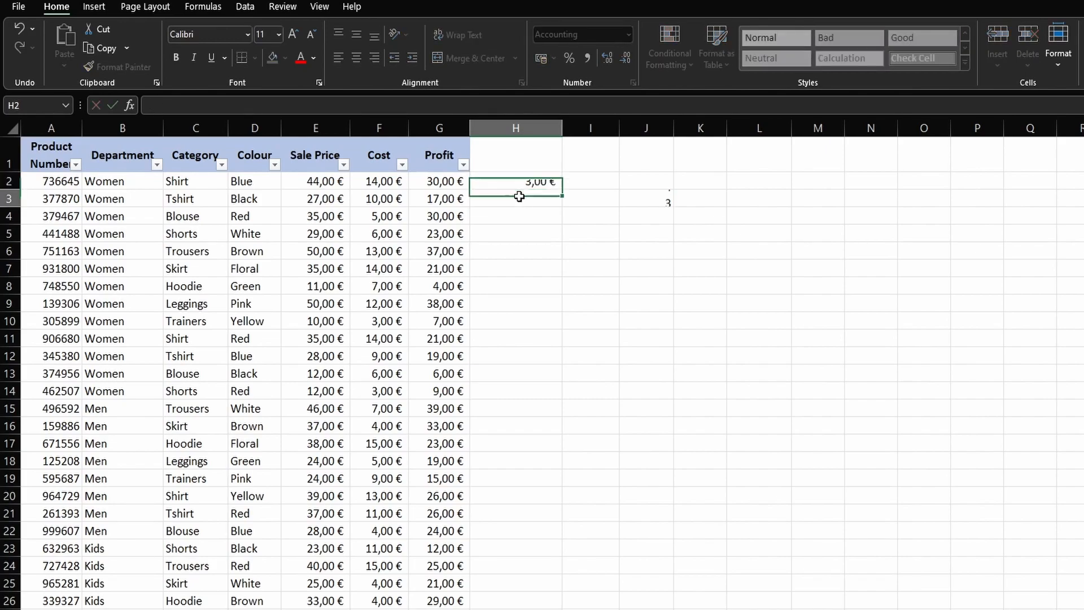
pyautogui.click(649, 203)
pyautogui.click(508, 179)
pyautogui.press('Delete')
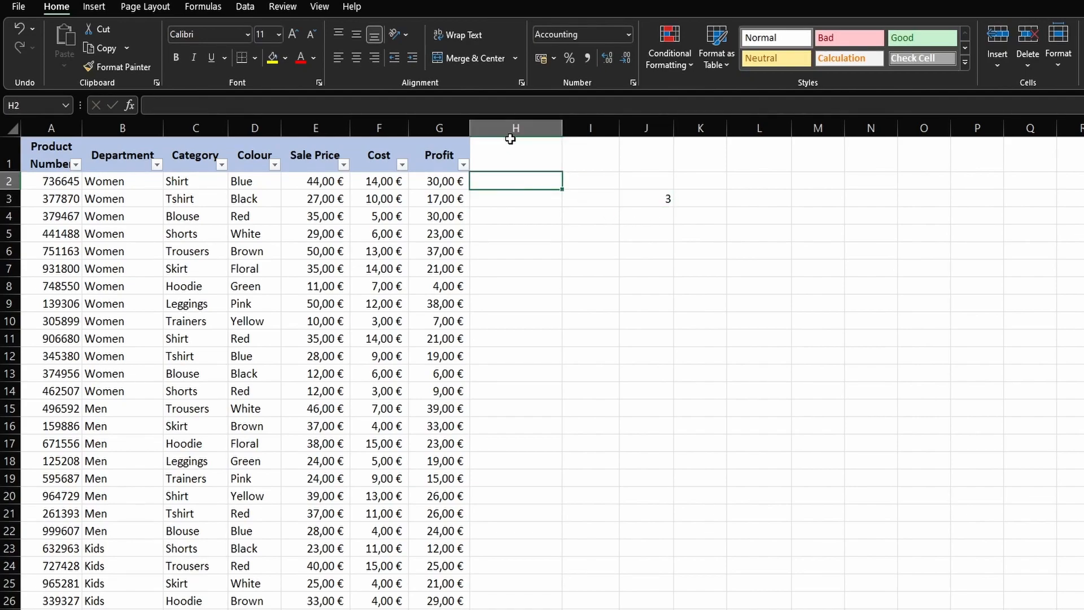
# Enter the text gfg in H2 and the formula =COUNTA(E2:H2) in J4.
pyautogui.write('gfg')
pyautogui.click(649, 215)
pyautogui.write('=')
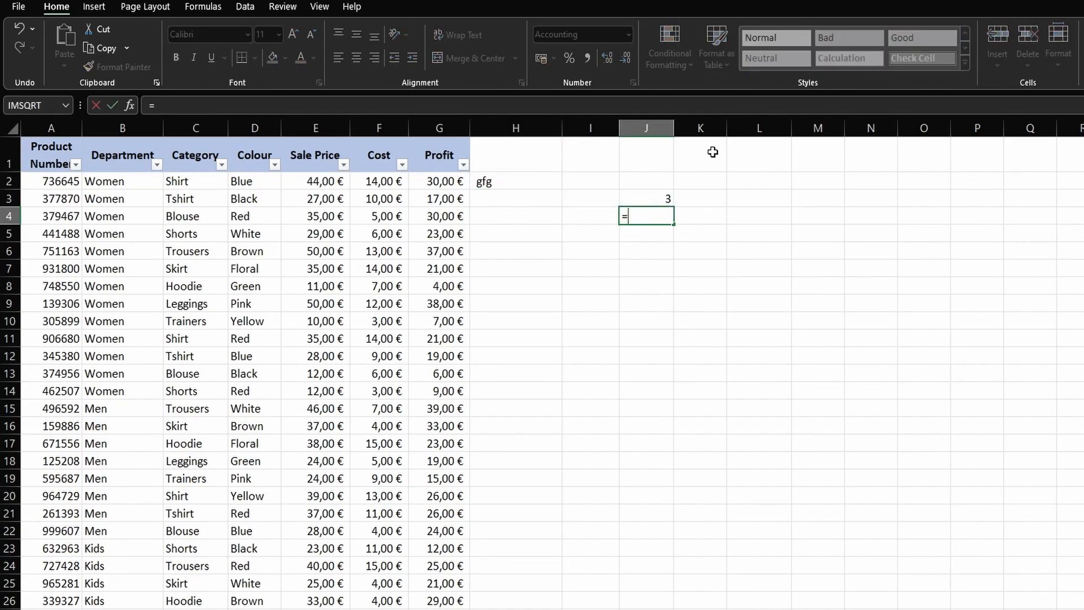
pyautogui.write('cou')
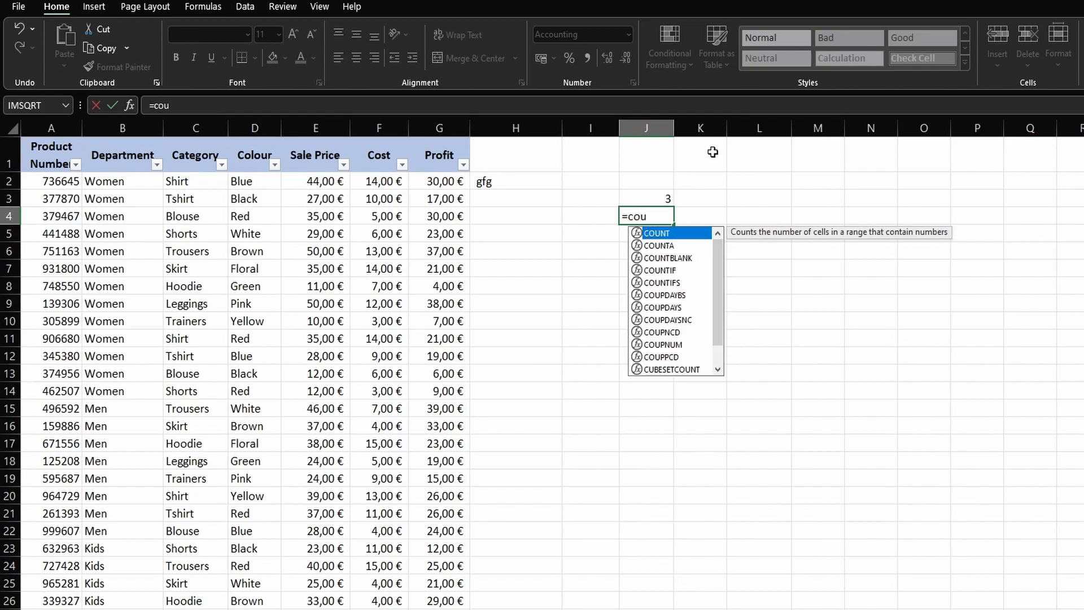
pyautogui.press('Down')
pyautogui.press('Tab')
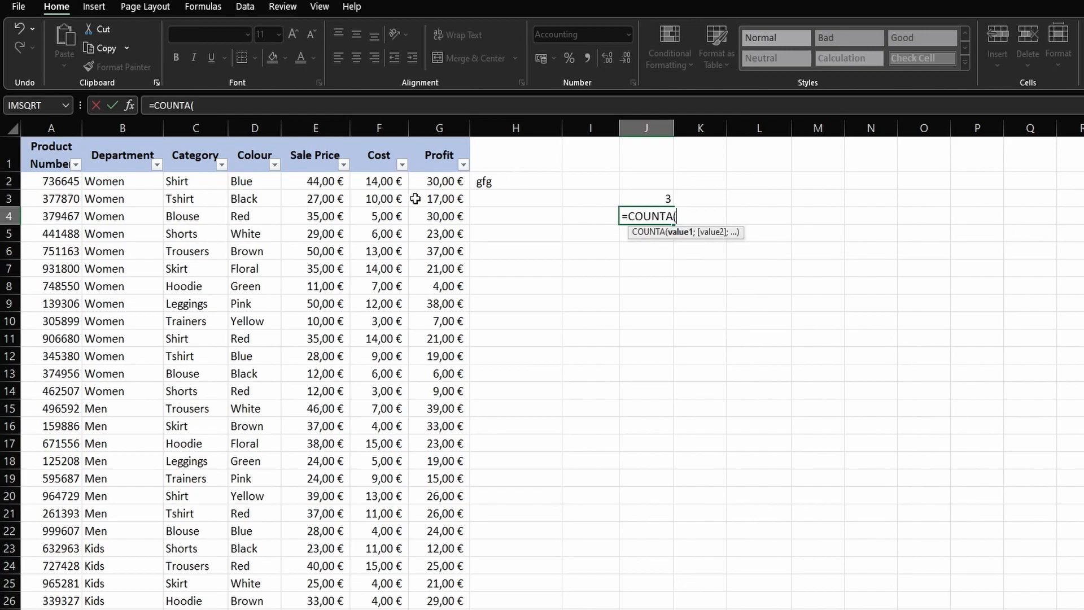
pyautogui.moveTo(312, 178); pyautogui.dragTo(533, 188)
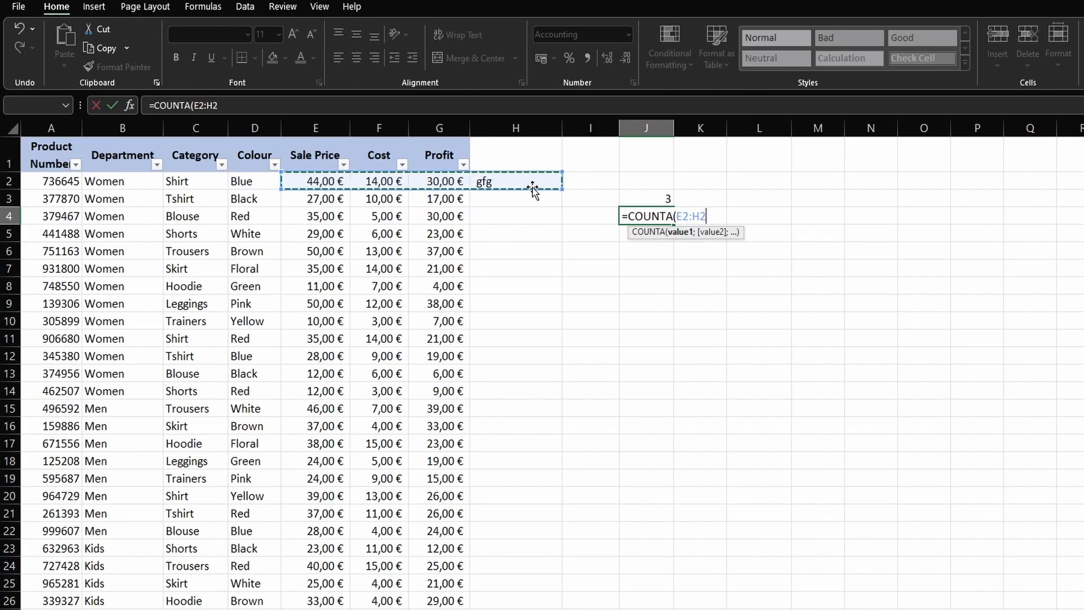
pyautogui.press('Return')
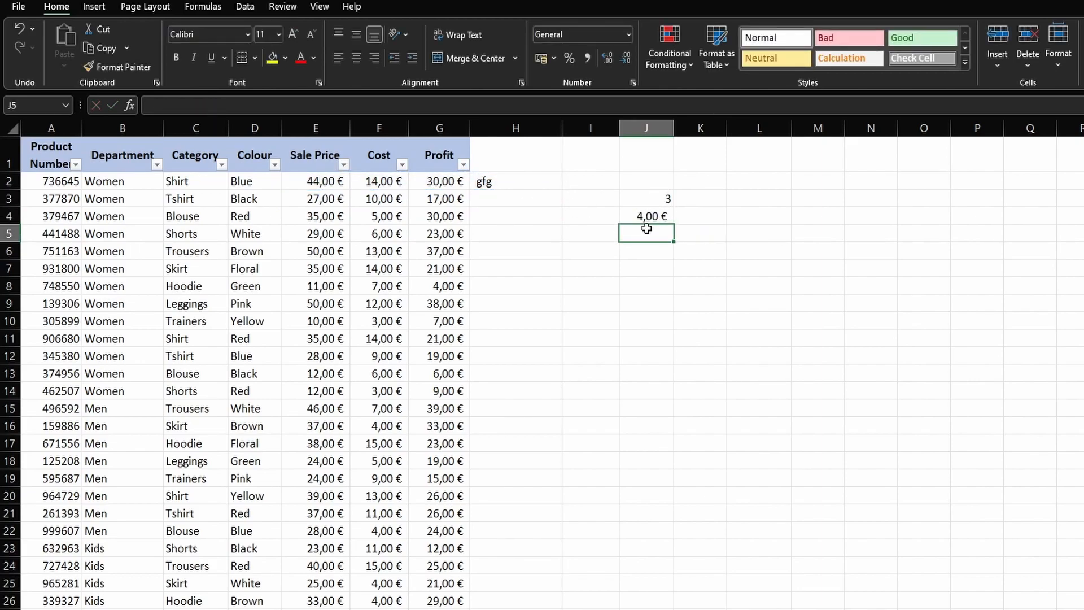
# Copy the number format of J3 to J4, and from J4 to the empty cell J5.
pyautogui.click(655, 199)
pyautogui.click(130, 66)
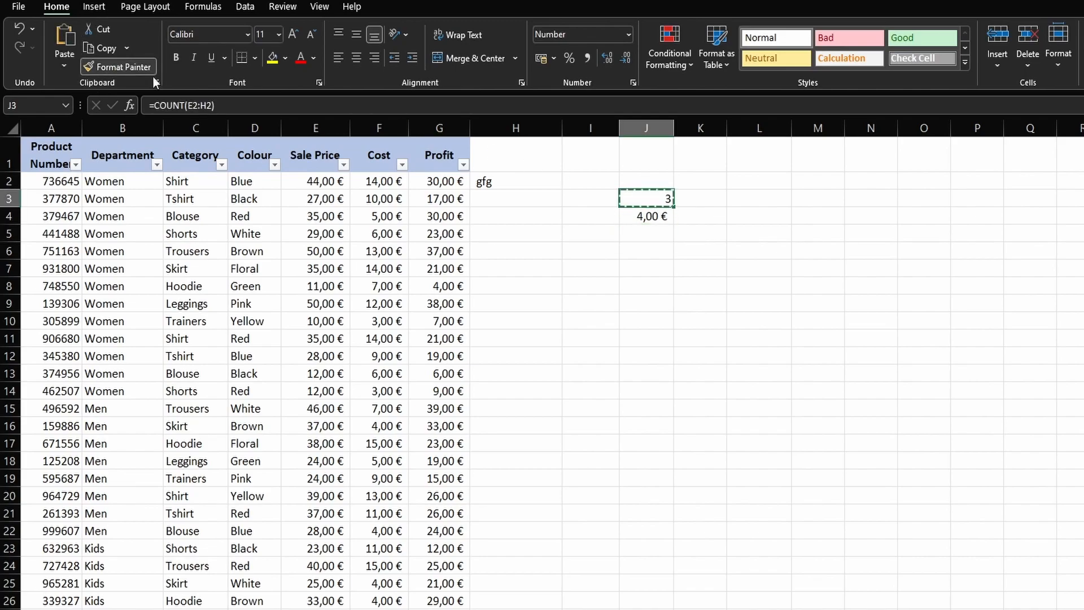
pyautogui.click(668, 216)
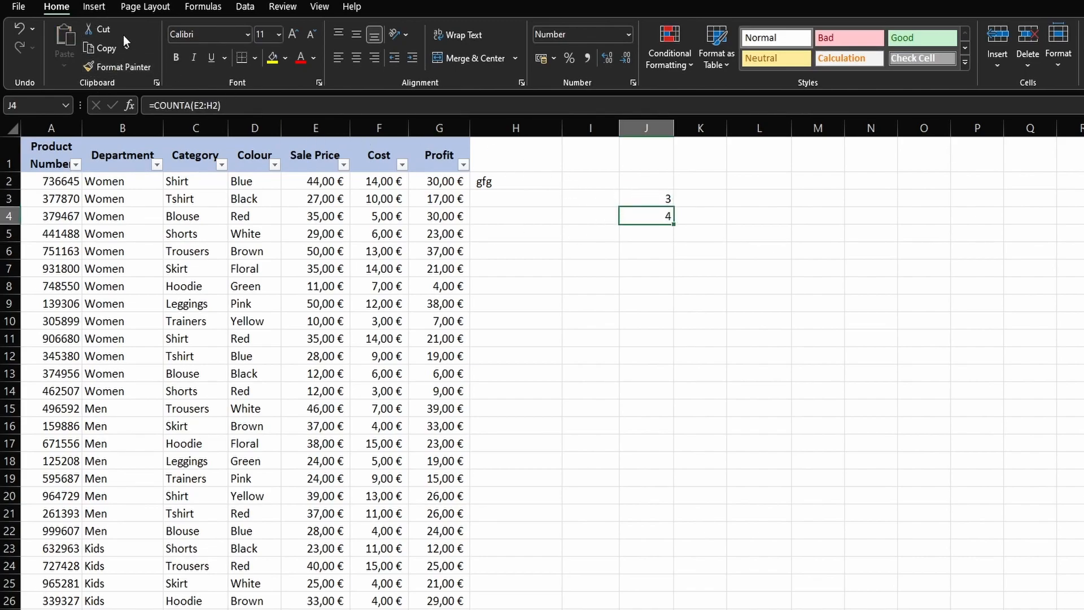
pyautogui.click(113, 66)
pyautogui.click(658, 234)
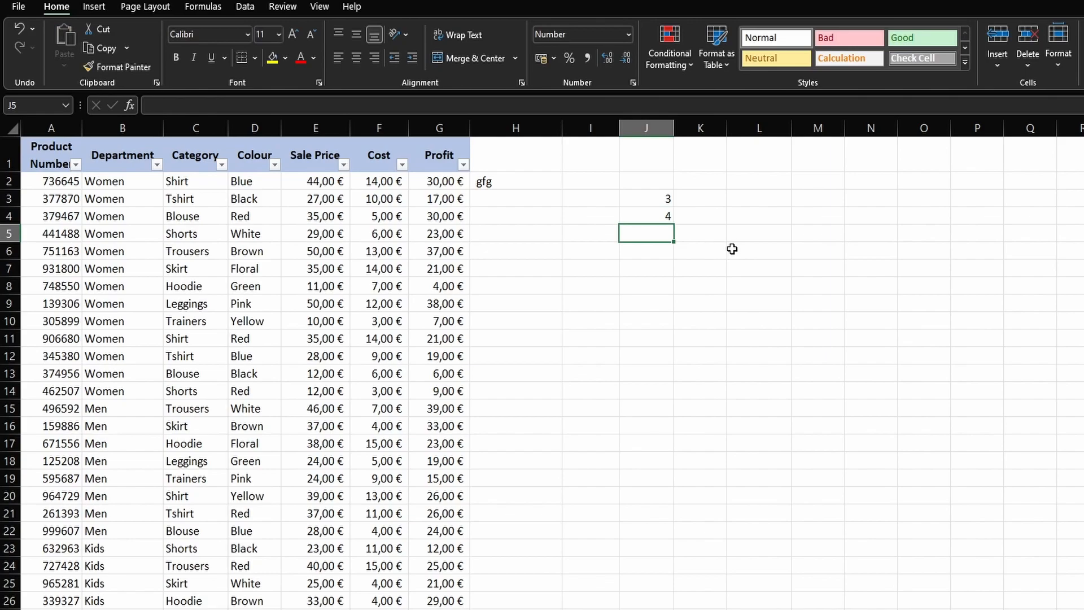
# Enter the formula =COUNTBLANK(E2:I2) in J5.
pyautogui.click(638, 213)
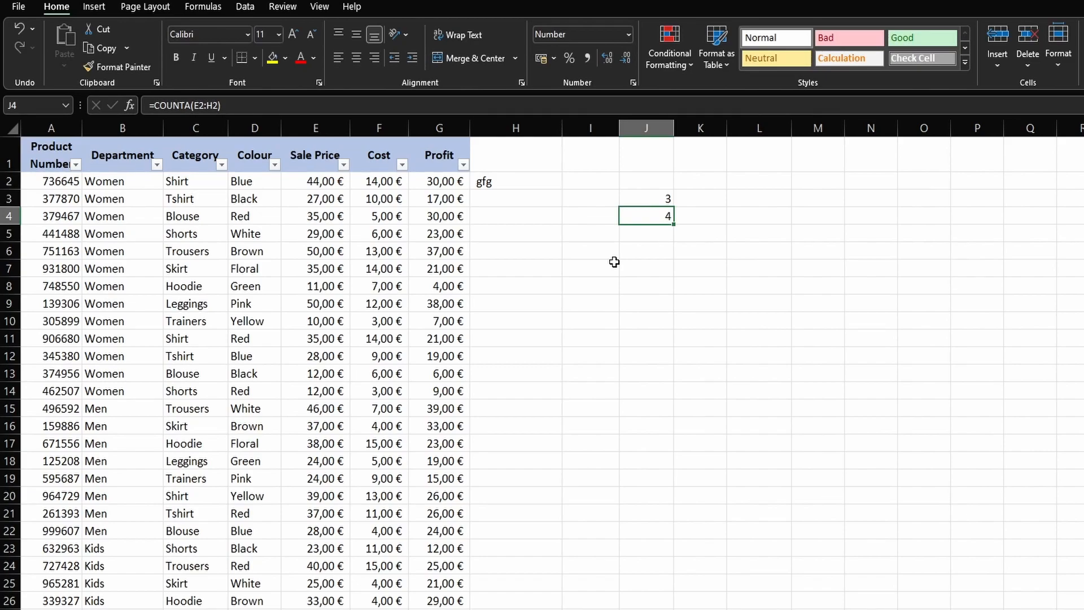
pyautogui.write('count')
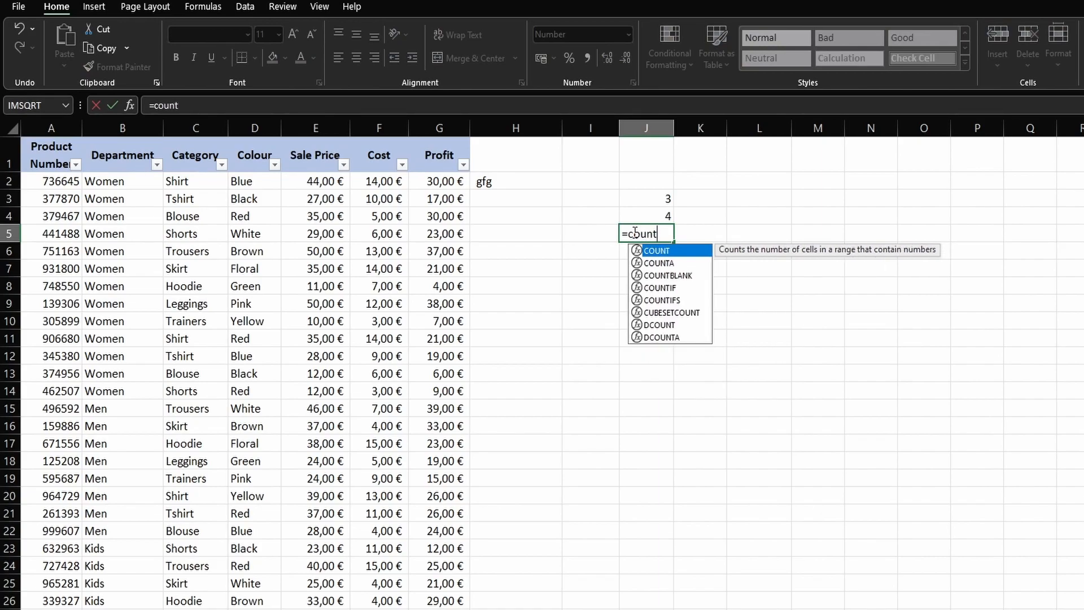
pyautogui.press('Down')
pyautogui.press('Down')
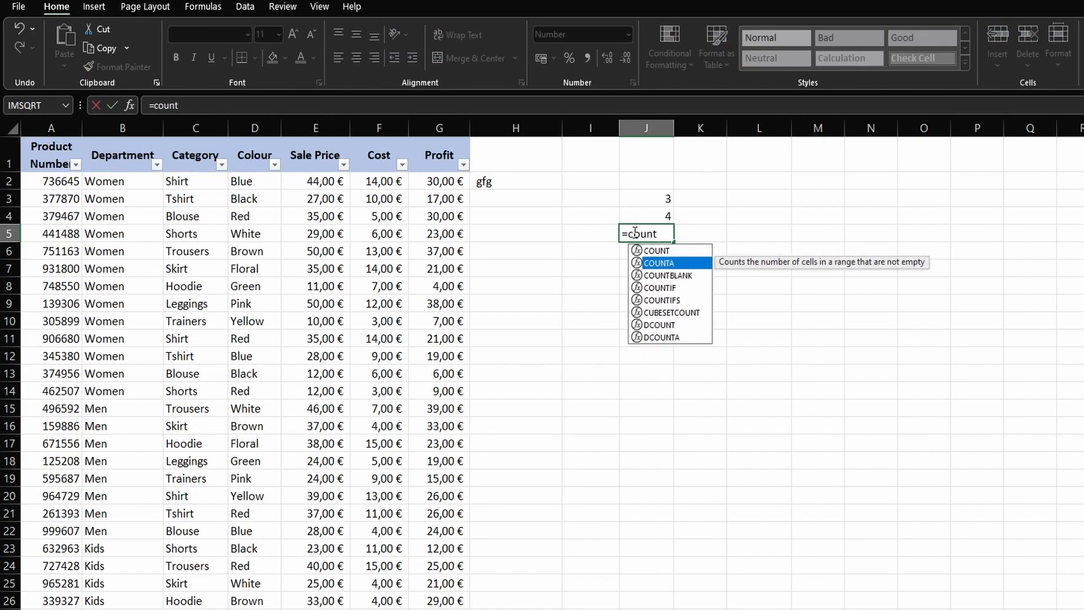
pyautogui.press('Tab')
pyautogui.moveTo(316, 181); pyautogui.dragTo(614, 188)
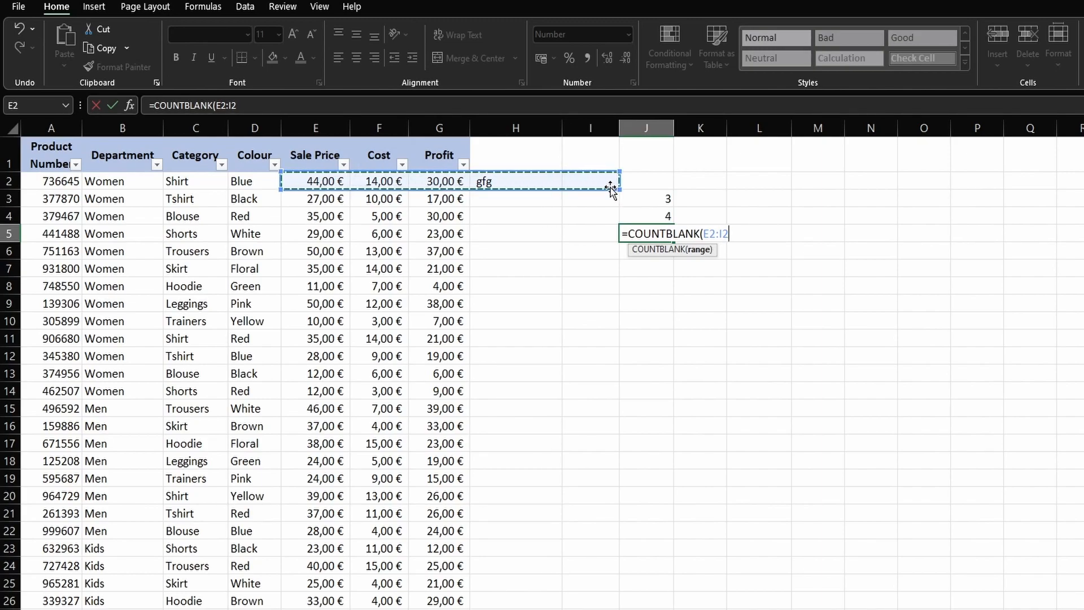
pyautogui.press('Return')
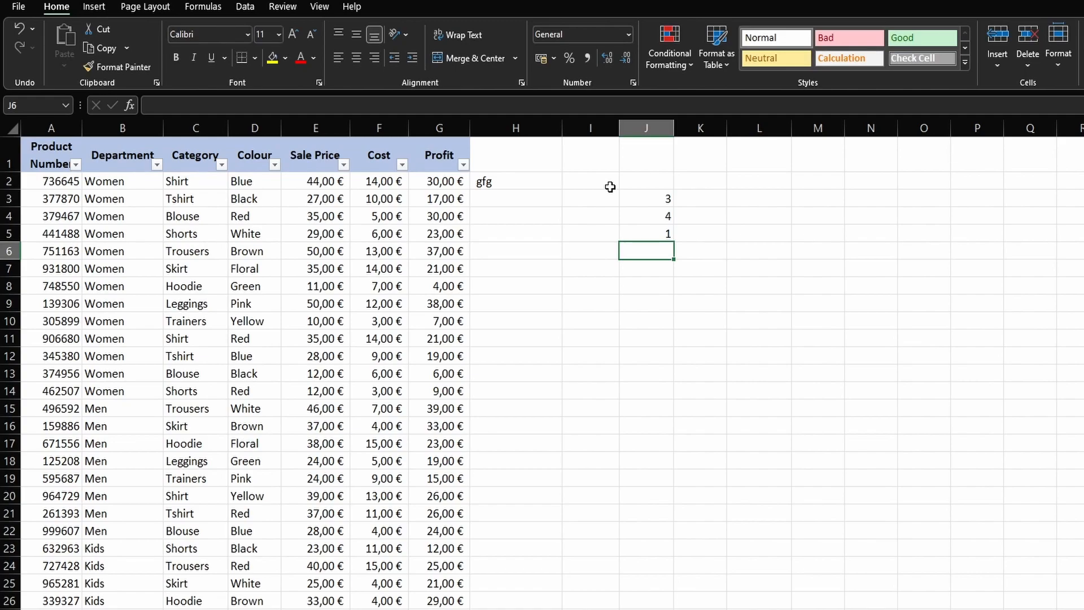
# Change the range of the COUNTBLANK formula in J5 to E1:E37, covering the Sale Price column.
pyautogui.click(650, 235)
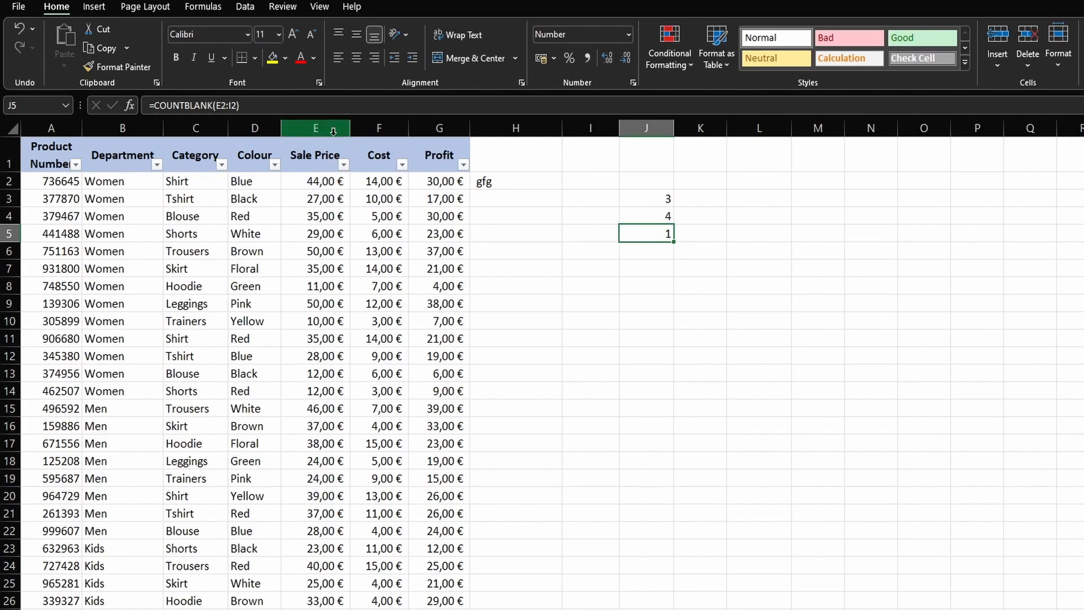
pyautogui.click(259, 108)
pyautogui.press('BackSpace')
pyautogui.press('BackSpace')
pyautogui.press('BackSpace')
pyautogui.press('BackSpace')
pyautogui.press('BackSpace')
pyautogui.press('BackSpace')
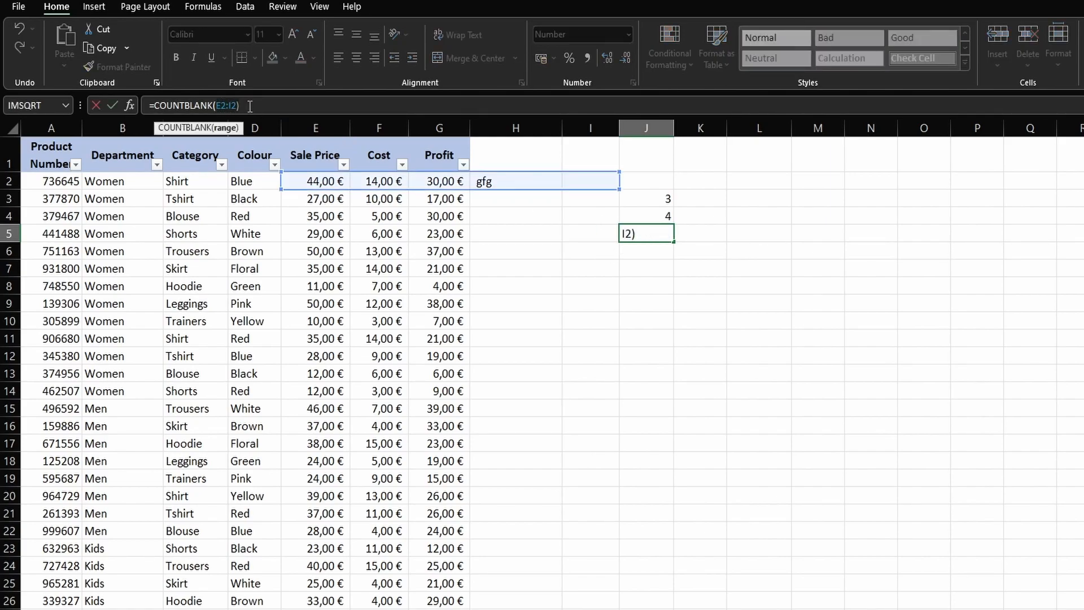
pyautogui.click(315, 129)
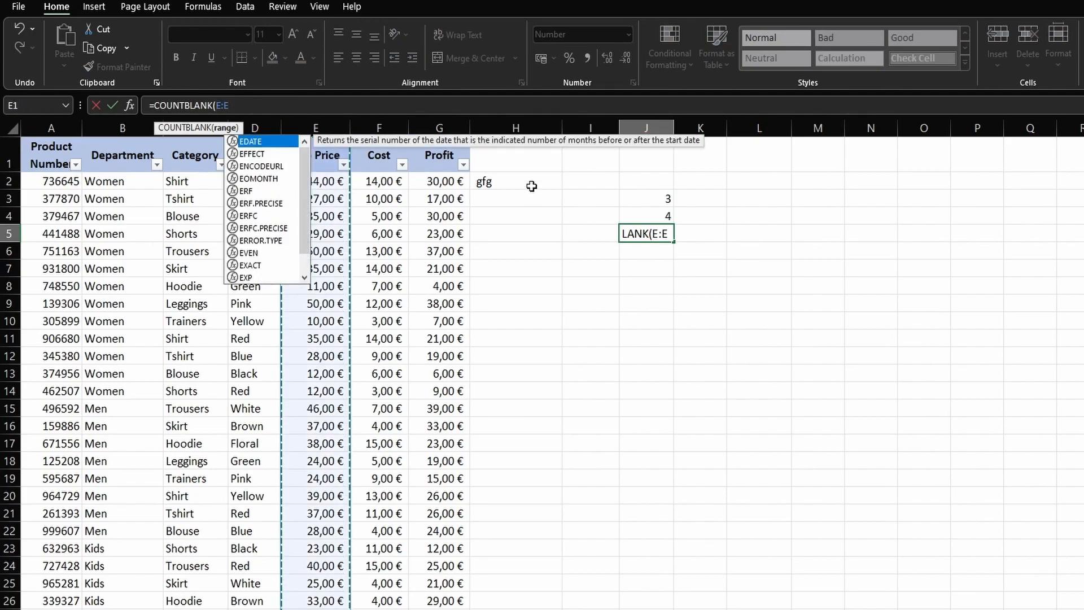
pyautogui.click(327, 163)
pyautogui.hotkey('ctrl', 'shift', 'Down')
pyautogui.scroll(-2, 328, 163)
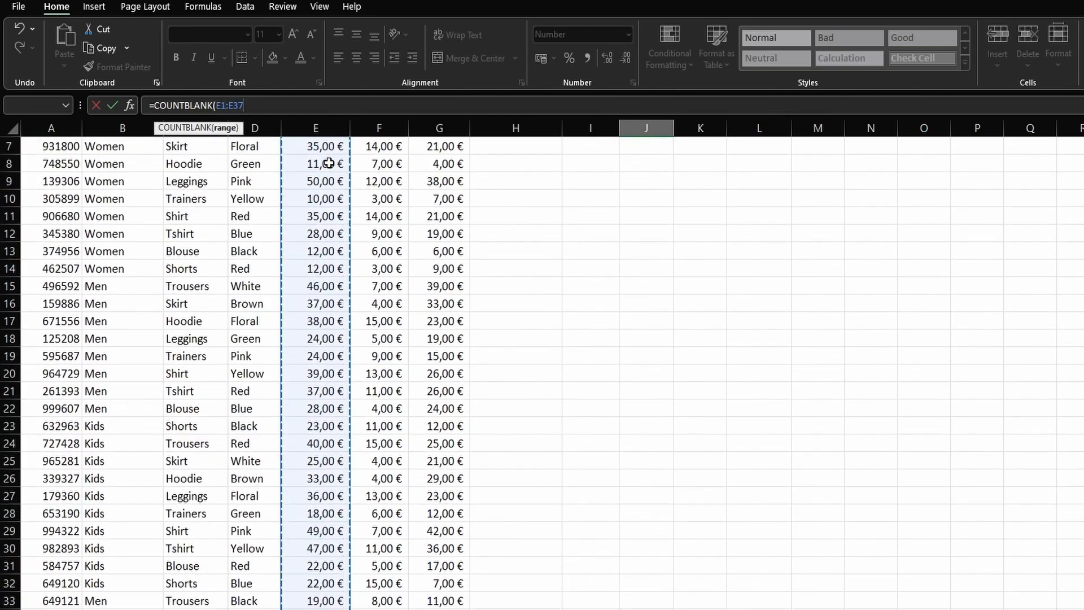
pyautogui.press('Return')
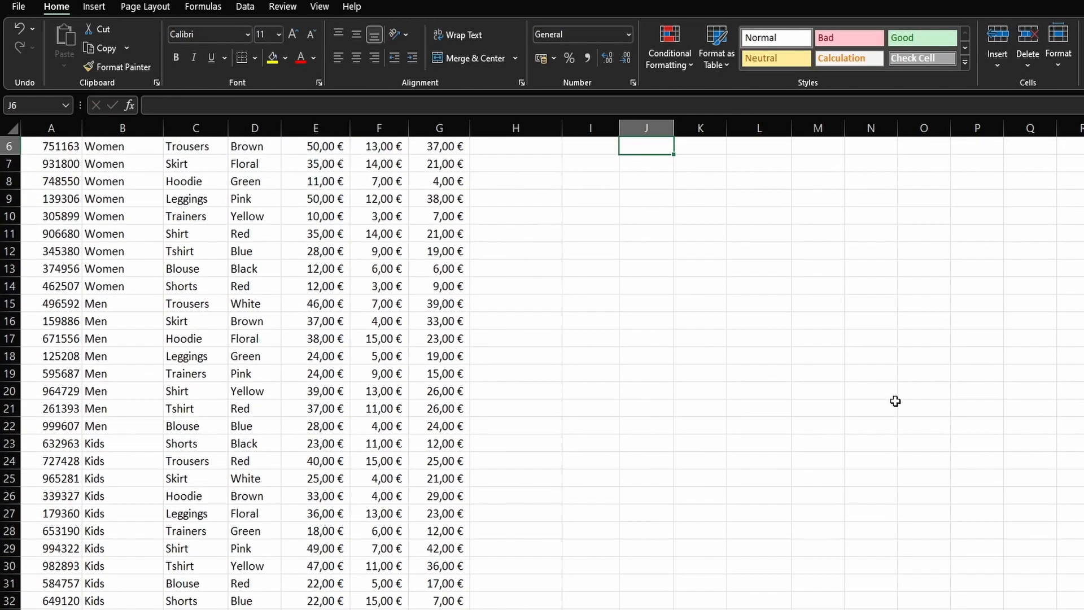
# Enter the row labels Min, Max and Median in J3, J4 and J5.
pyautogui.scroll(2, 904, 404)
pyautogui.click(673, 198)
pyautogui.write('Min')
pyautogui.press('Return')
pyautogui.write('Max')
pyautogui.press('Return')
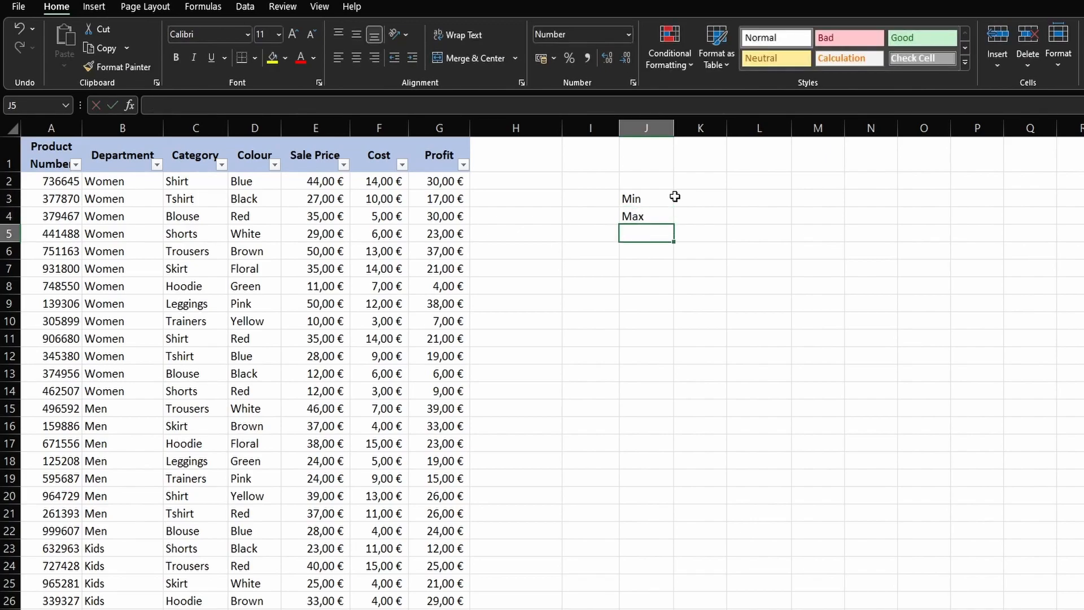
pyautogui.write('Median')
pyautogui.press('Return')
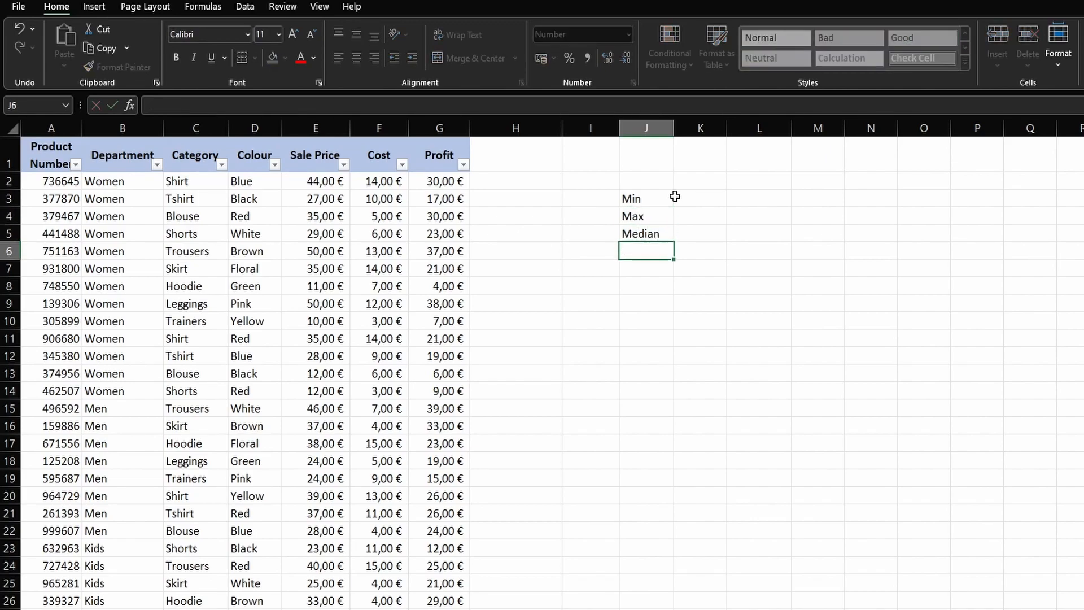
# Enter the column headings Sale Price, Cost and Profit in K2, L2 and M2.
pyautogui.click(700, 180)
pyautogui.write('Sale Price')
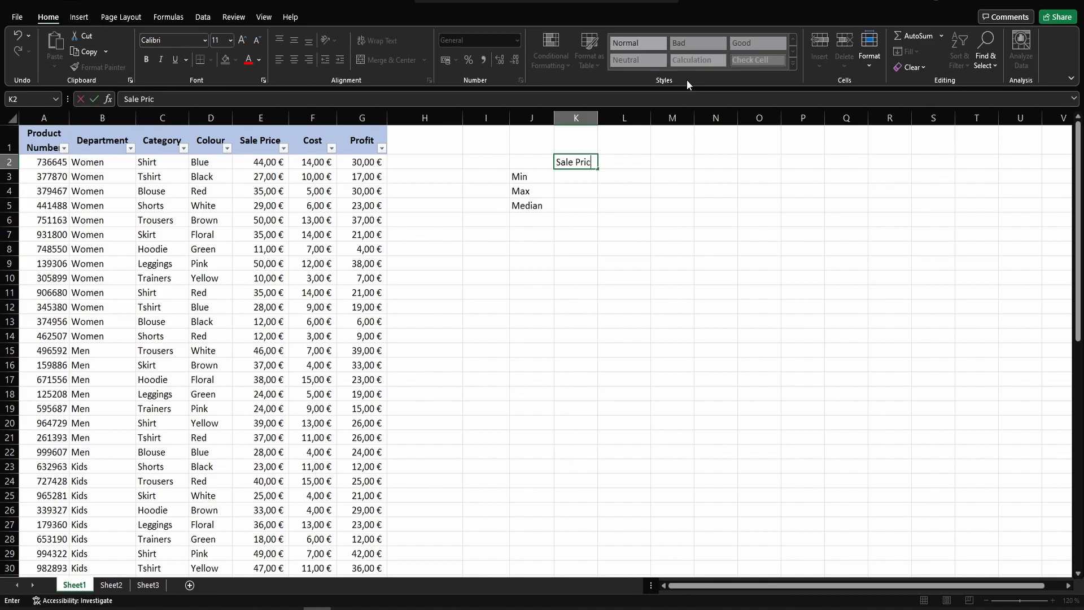
pyautogui.press('Tab')
pyautogui.write('Cost')
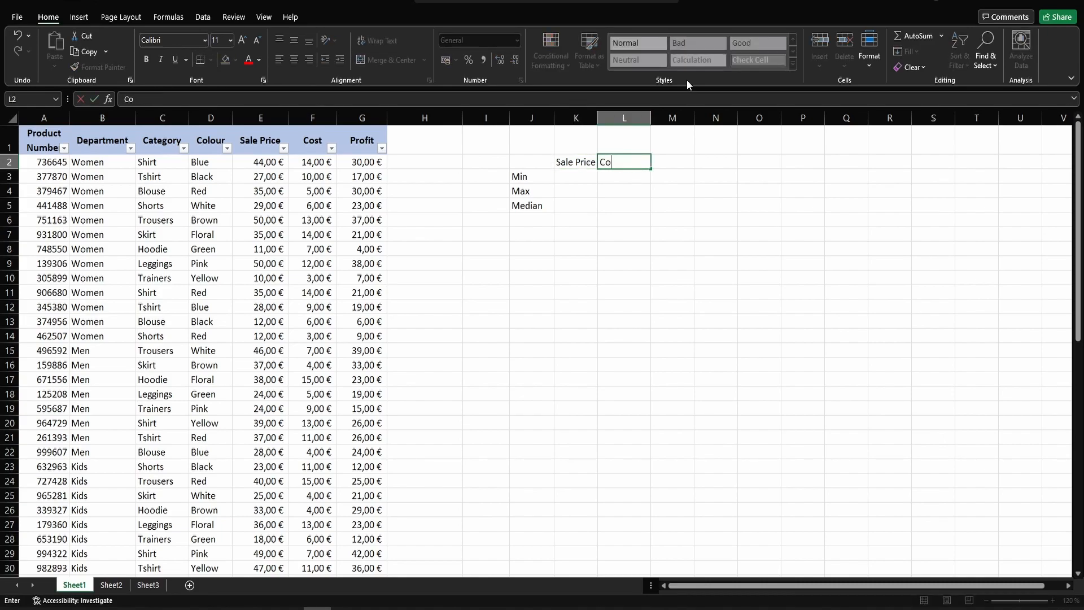
pyautogui.press('Tab')
pyautogui.write('Profit')
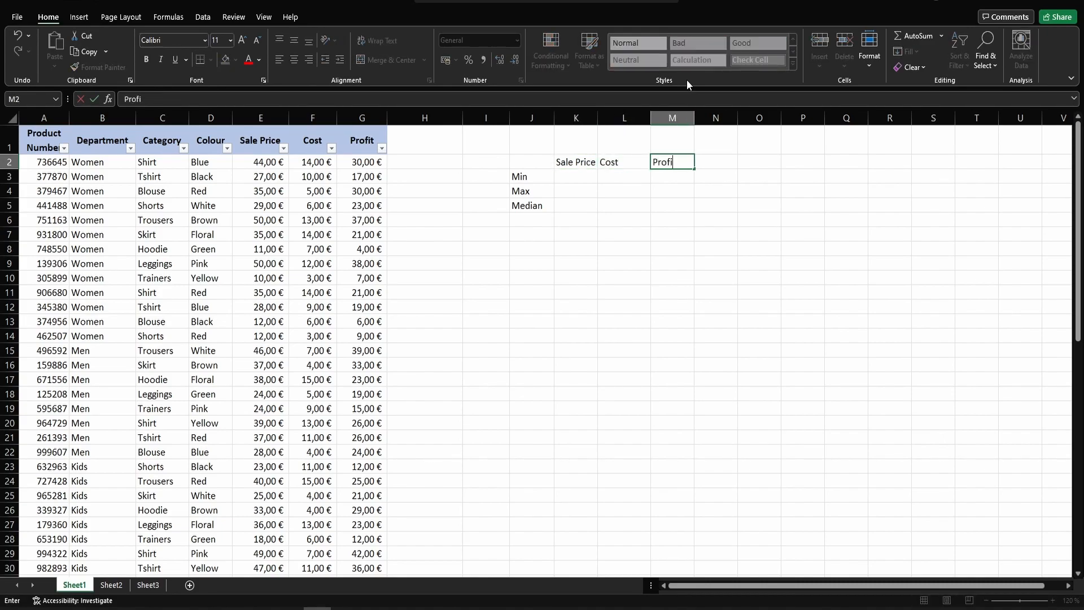
pyautogui.press('Return')
pyautogui.press('Return')
# Enter the formula =MIN(E2:E37) in K3 for the lowest sale price.
pyautogui.click(582, 176)
pyautogui.write('=')
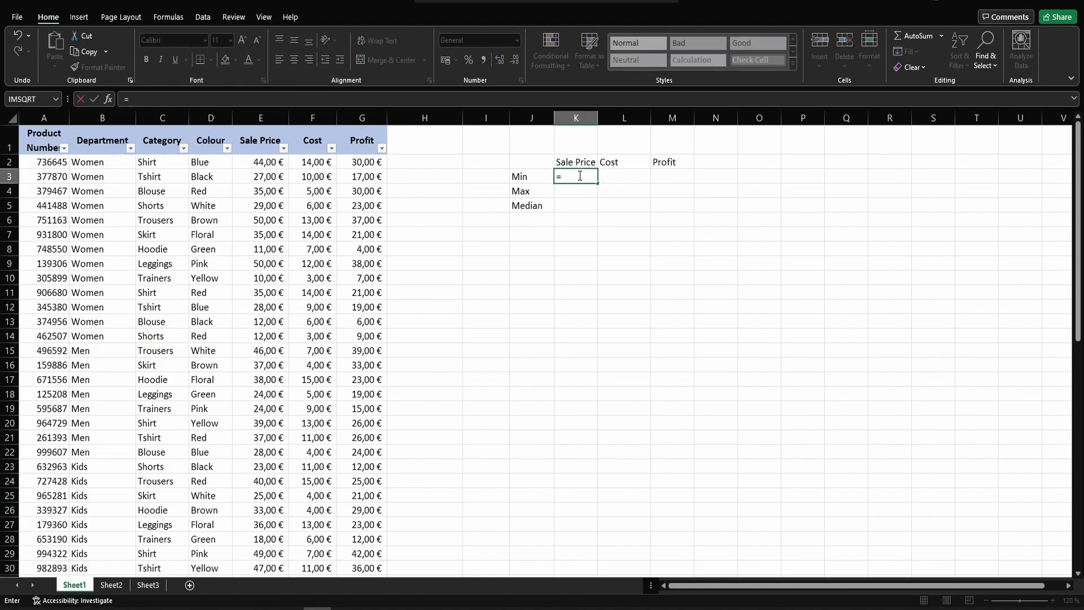
pyautogui.write('min')
pyautogui.press('Tab')
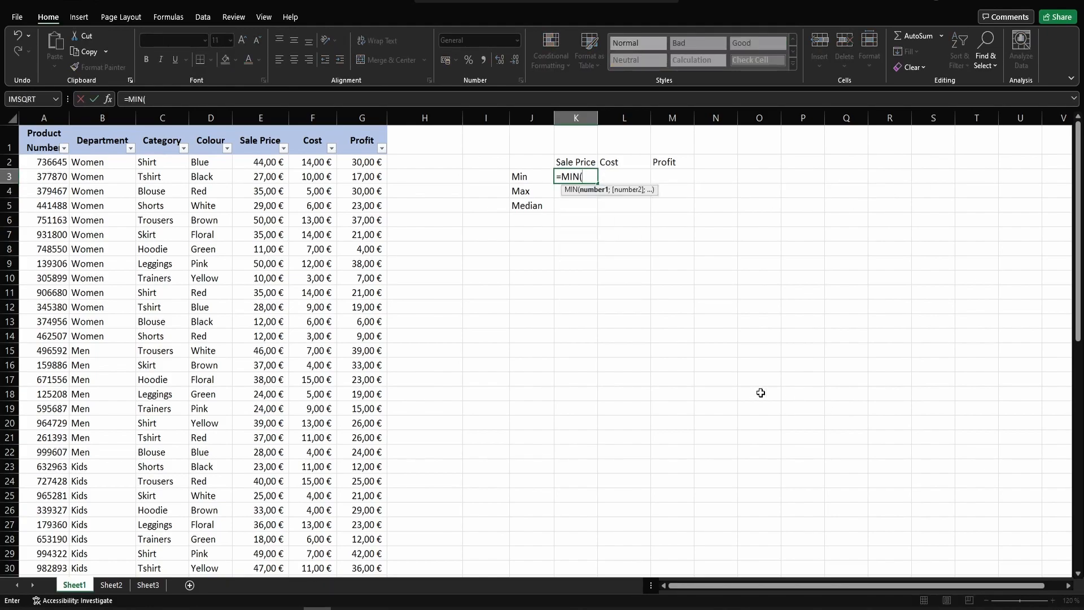
pyautogui.click(263, 161)
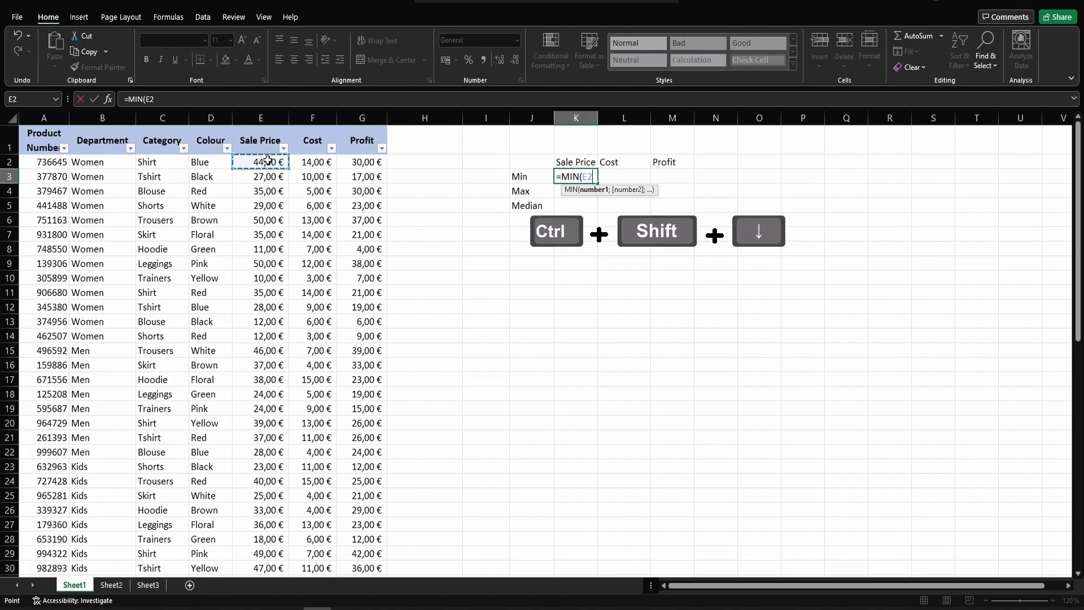
pyautogui.hotkey('ctrl', 'shift', 'Down')
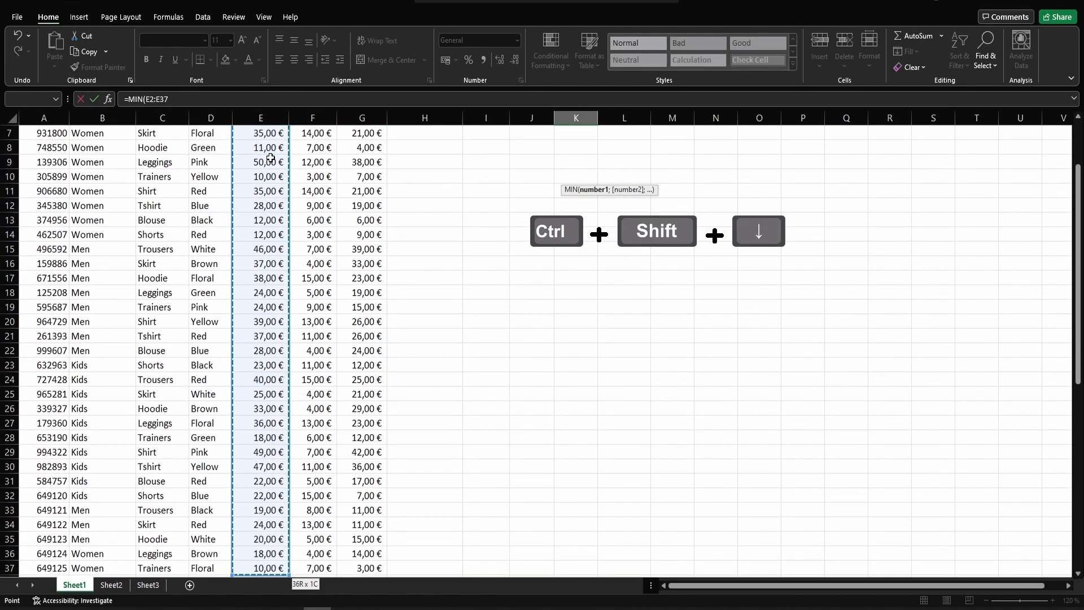
pyautogui.press('Return')
pyautogui.moveTo(565, 192); pyautogui.dragTo(583, 180)
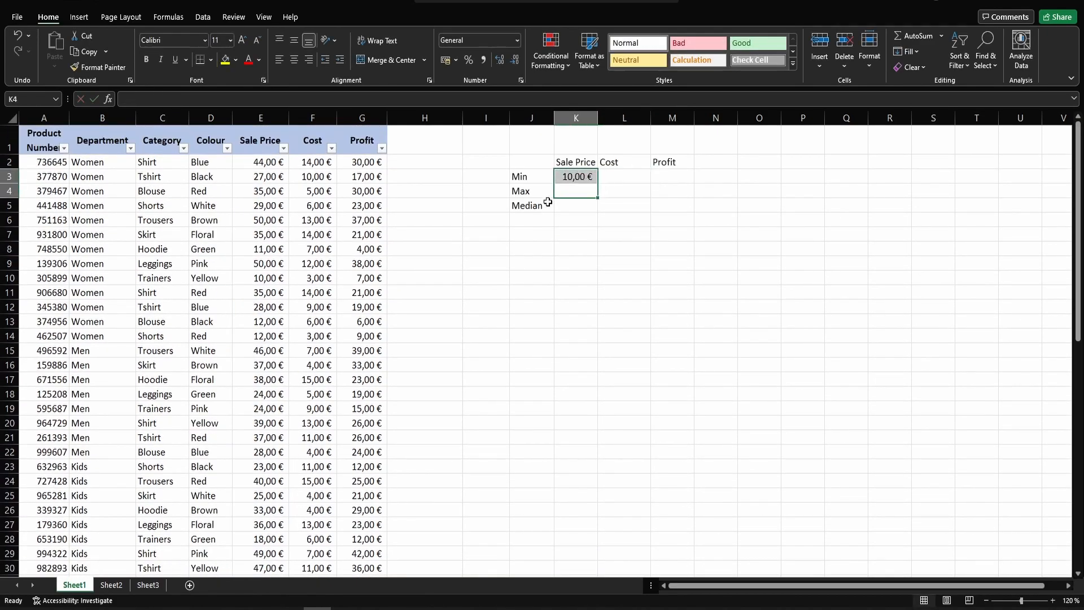
# Fill the MIN formula from K3 across to the Cost and Profit cells L3 and M3.
pyautogui.click(567, 177)
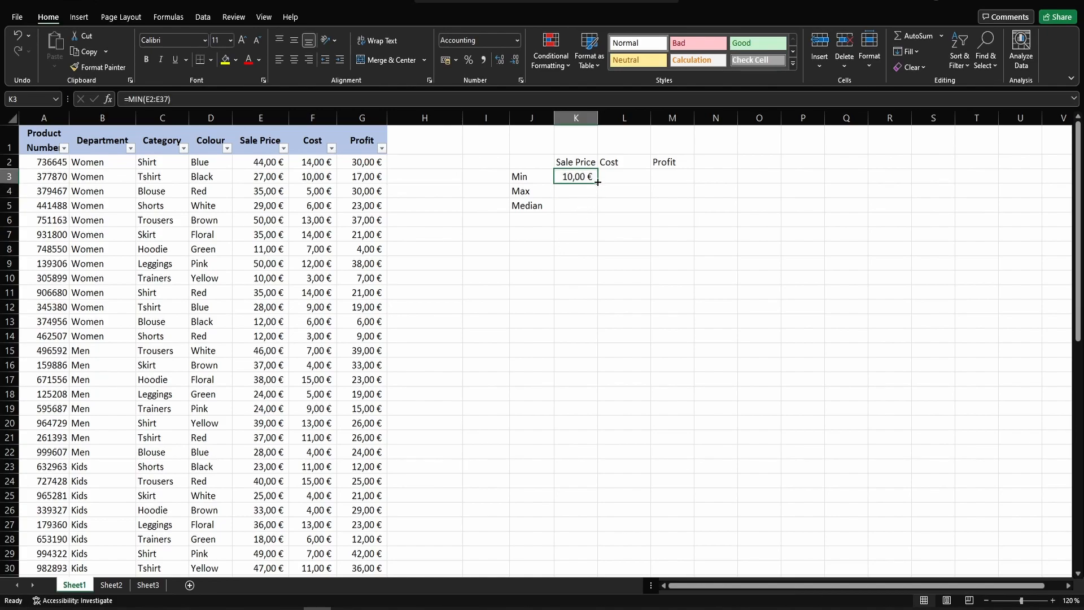
pyautogui.moveTo(607, 179); pyautogui.dragTo(642, 178)
pyautogui.click(643, 179)
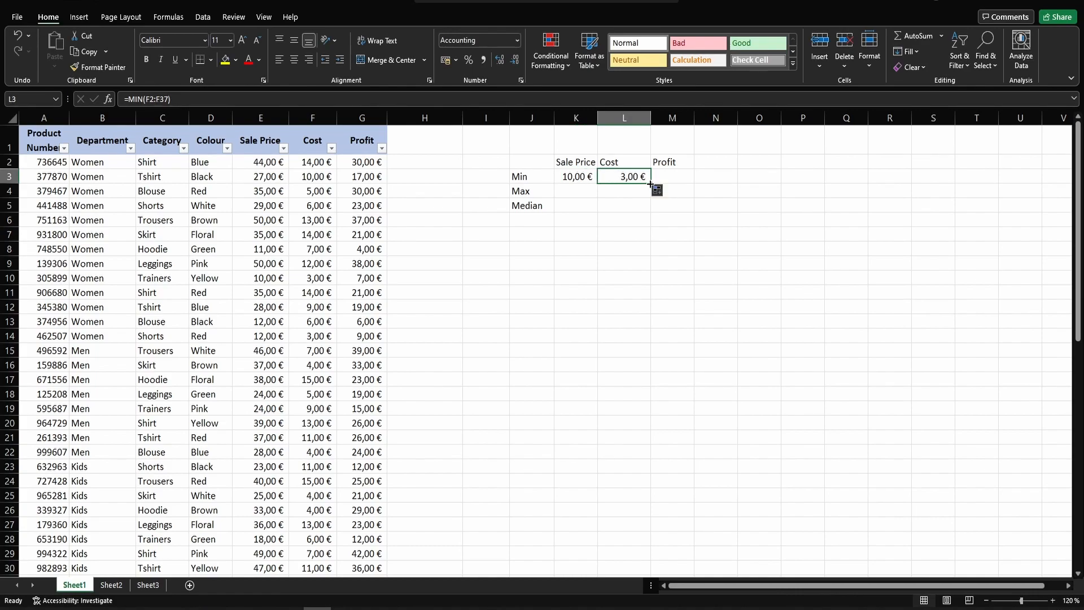
pyautogui.moveTo(651, 184); pyautogui.dragTo(678, 176)
pyautogui.click(671, 177)
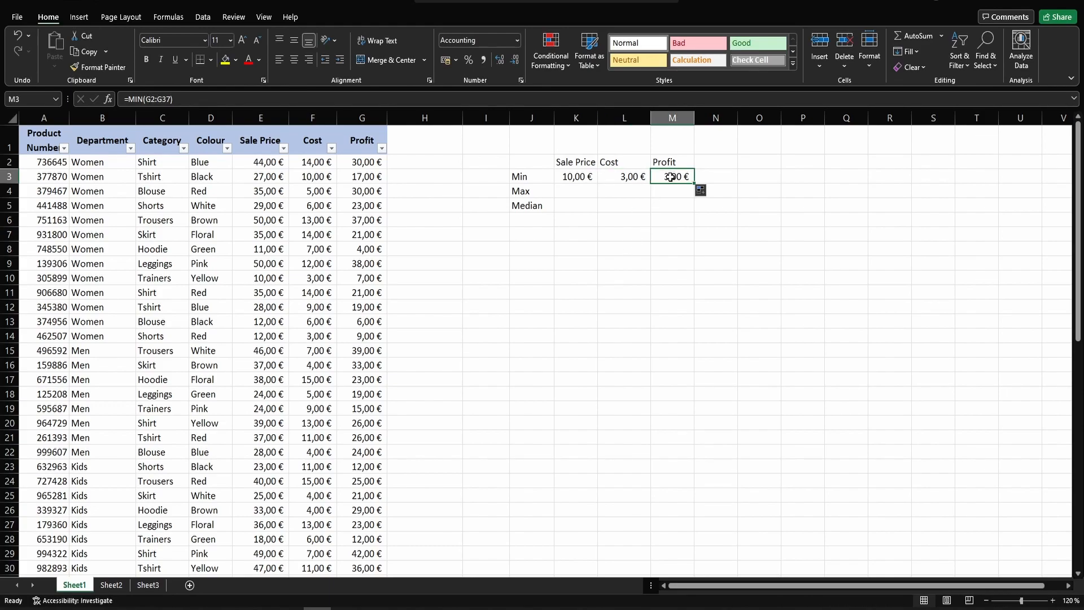
# Enter the formula =MAX(E2:E37) in K4 for the highest sale price.
pyautogui.click(577, 191)
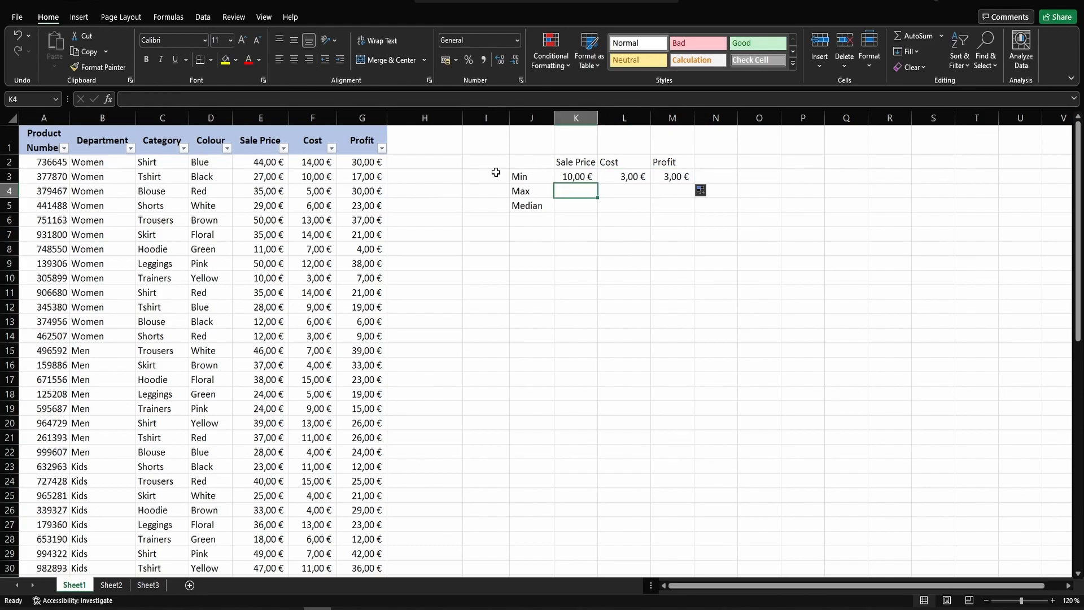
pyautogui.write('=max')
pyautogui.press('Tab')
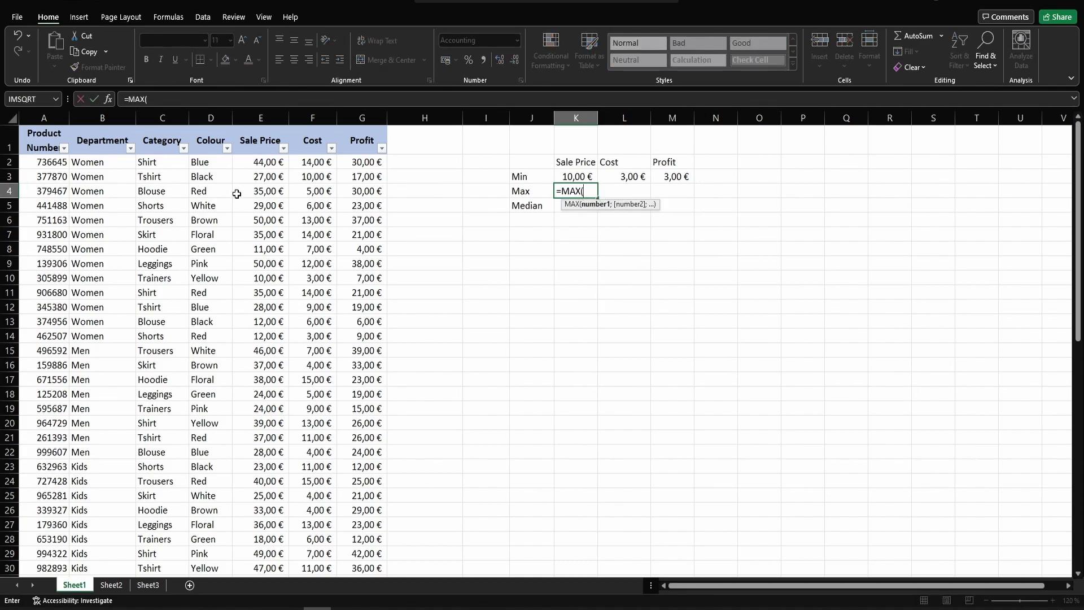
pyautogui.click(254, 161)
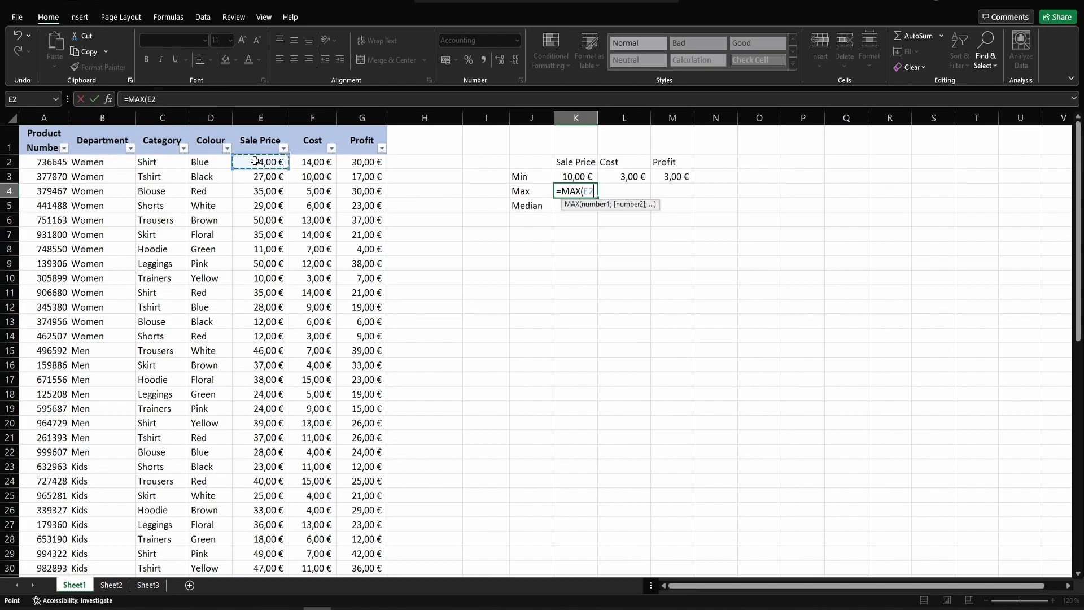
pyautogui.hotkey('ctrl', 'shift', 'Down')
pyautogui.press('Tab')
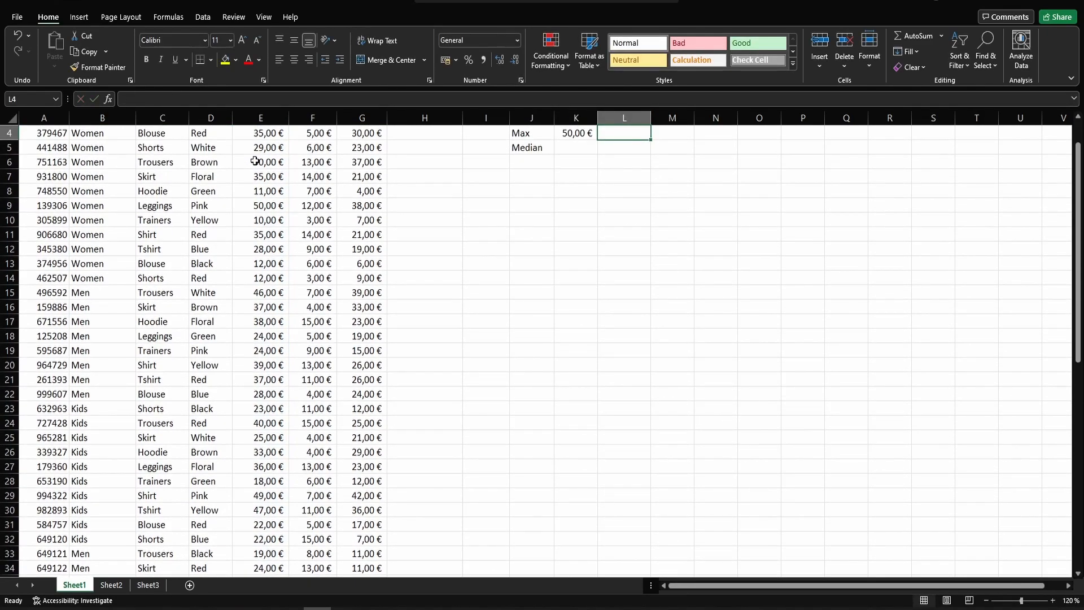
# Fill the MAX formula from K4 across to the Cost and Profit cells L4 and M4.
pyautogui.scroll(1, 734, 240)
pyautogui.click(577, 190)
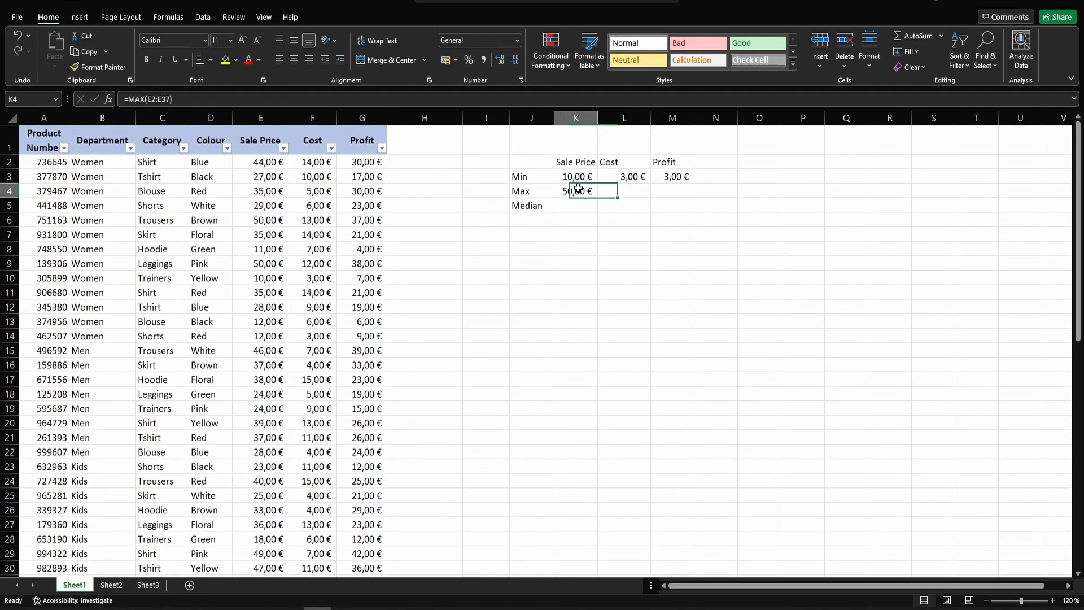
pyautogui.moveTo(597, 197); pyautogui.dragTo(644, 202)
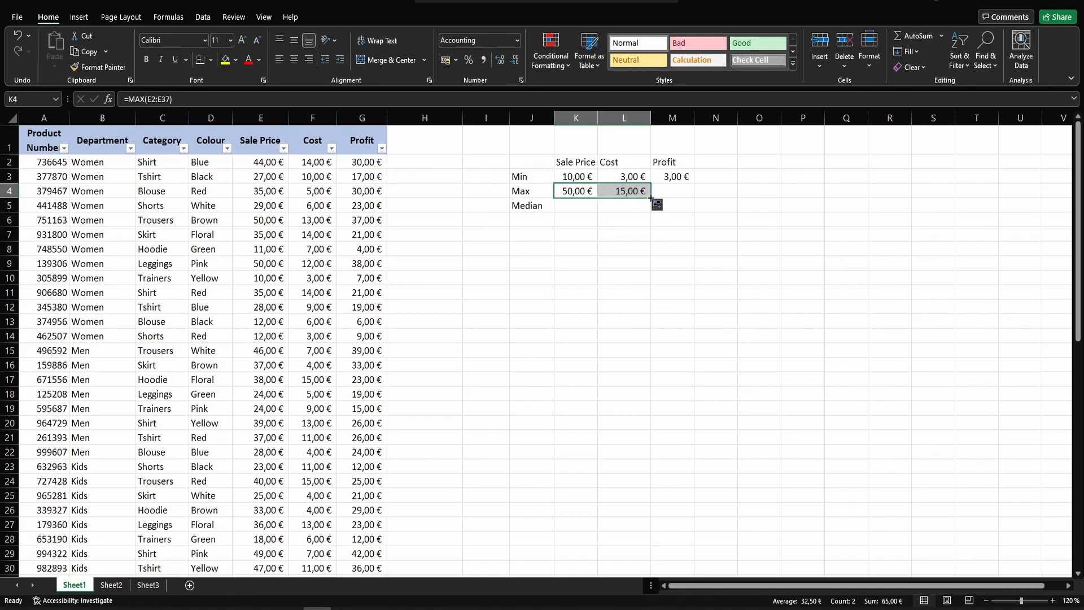
pyautogui.moveTo(651, 197); pyautogui.dragTo(686, 199)
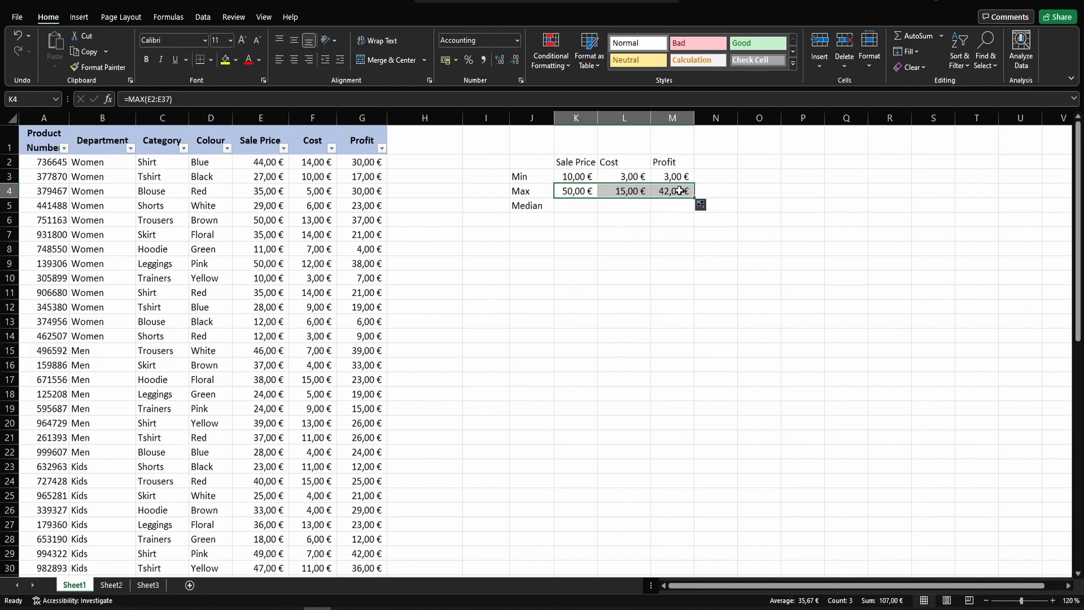
# Enter the formula =MEDIAN(E2:E37) in K5 and fill it across to L5 and M5.
pyautogui.click(576, 207)
pyautogui.write('=media')
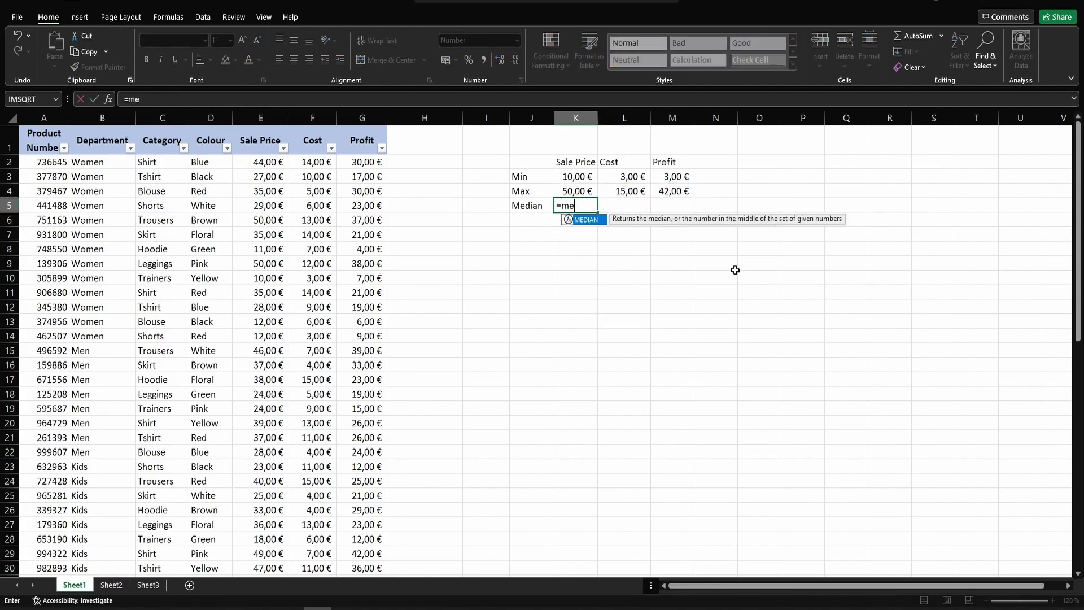
pyautogui.press('Tab')
pyautogui.click(275, 161)
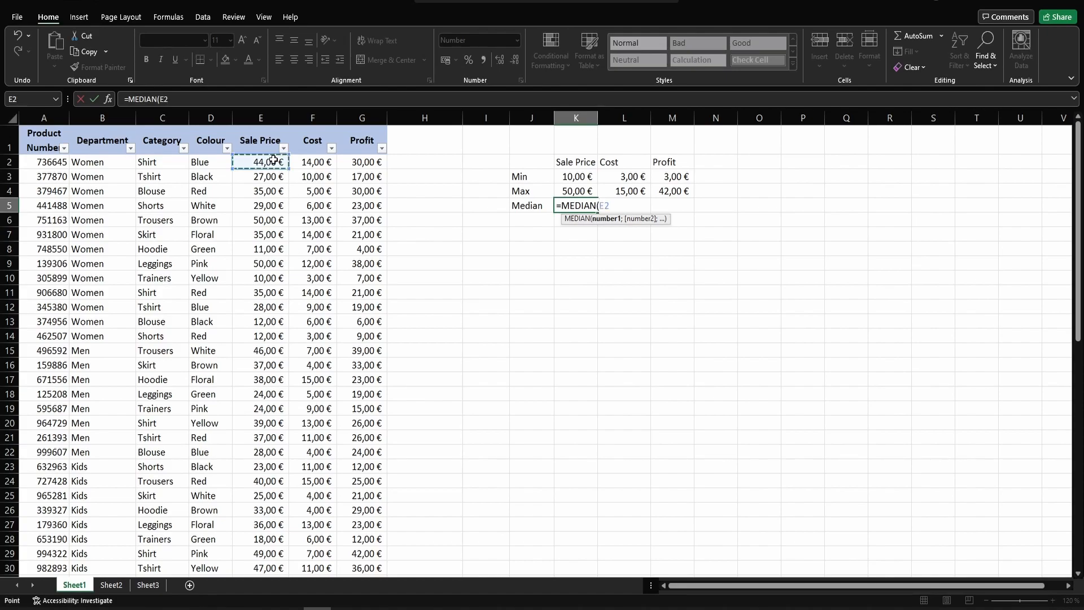
pyautogui.hotkey('ctrl', 'shift', 'Down')
pyautogui.press('Return')
pyautogui.moveTo(596, 212); pyautogui.dragTo(699, 218)
pyautogui.click(703, 236)
# Examine the MEDIAN formula for the sale price in K5.
pyautogui.click(595, 209)
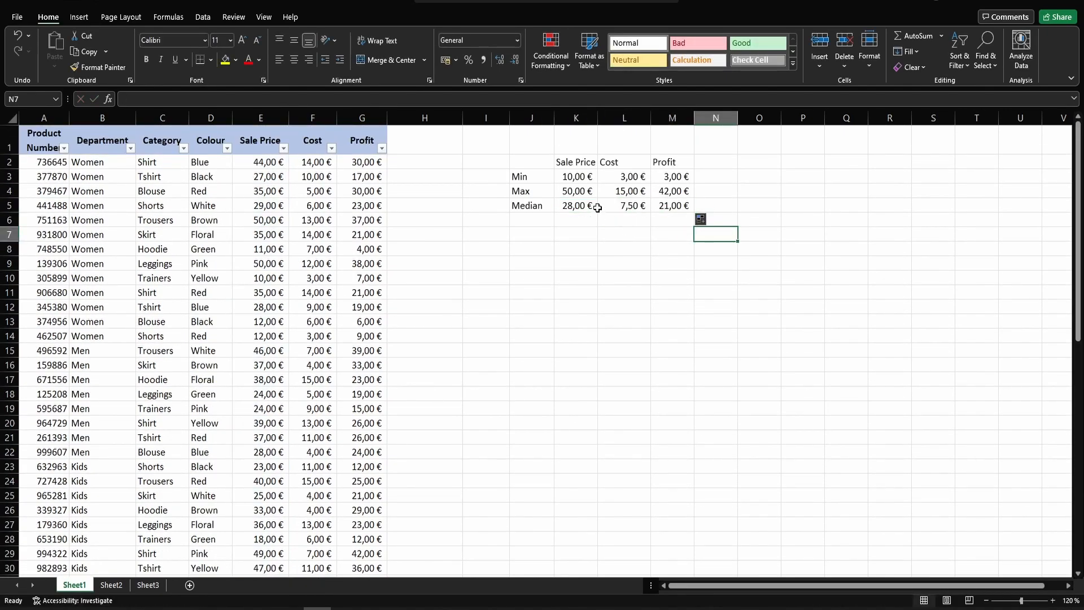
pyautogui.write('=med')
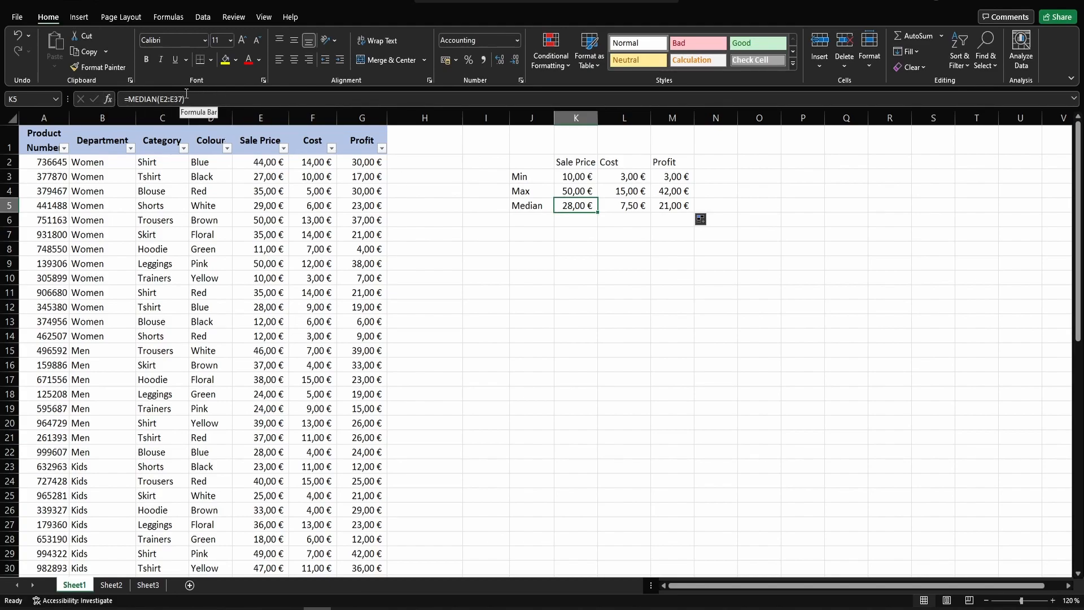
pyautogui.click(108, 100)
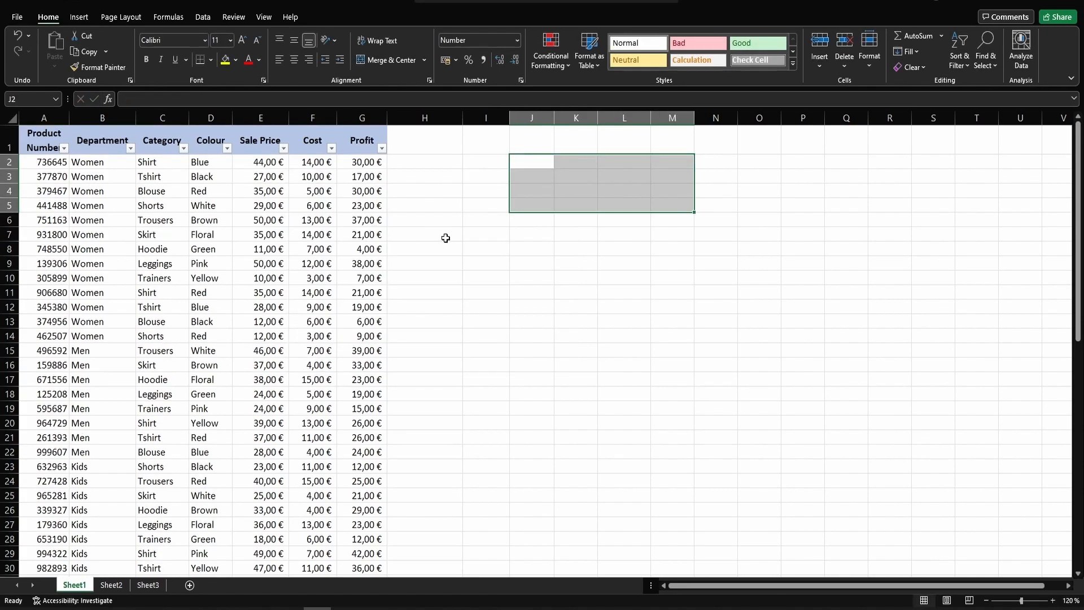
# Enter the column header "Discount Sale Price" in H1.
pyautogui.click(444, 238)
pyautogui.click(705, 350)
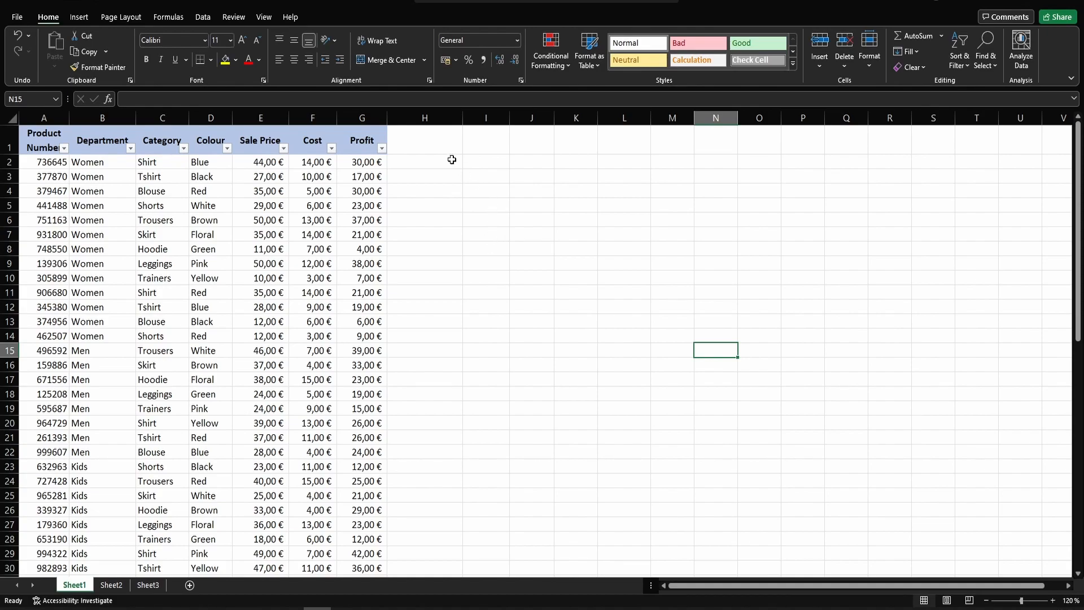
pyautogui.click(434, 145)
pyautogui.write('D')
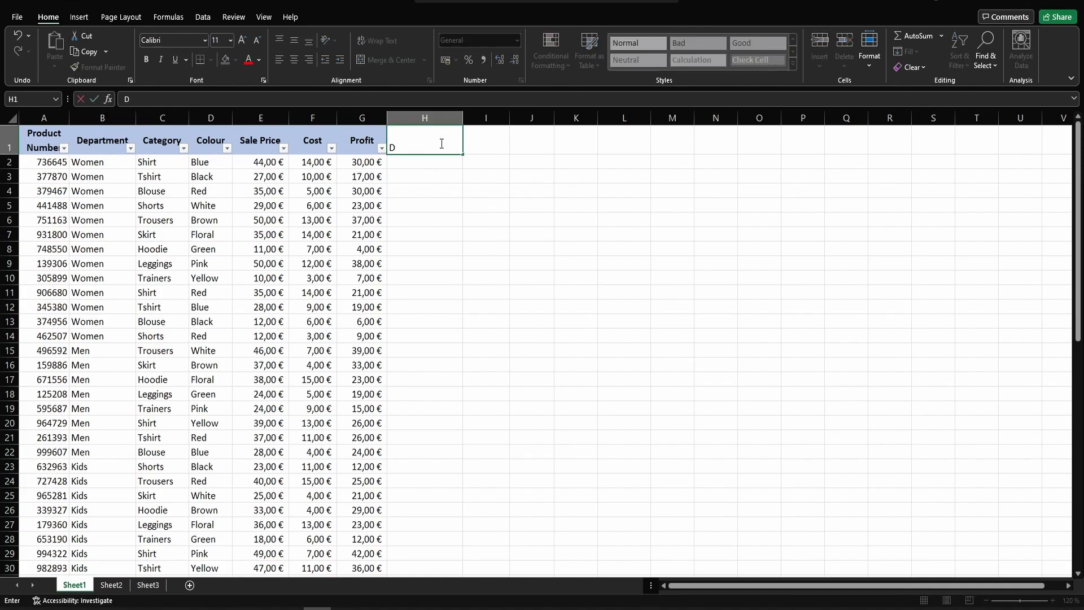
pyautogui.write('iscount Ale Price')
pyautogui.hotkey('ctrl', 'Return')
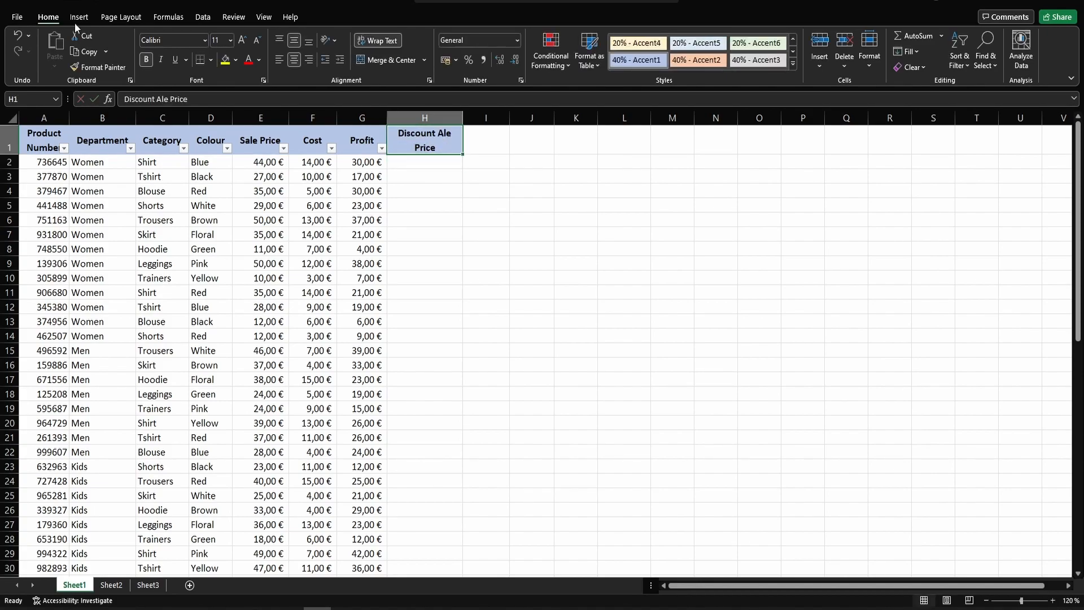
pyautogui.click(168, 96)
pyautogui.press('BackSpace')
pyautogui.write('Sa')
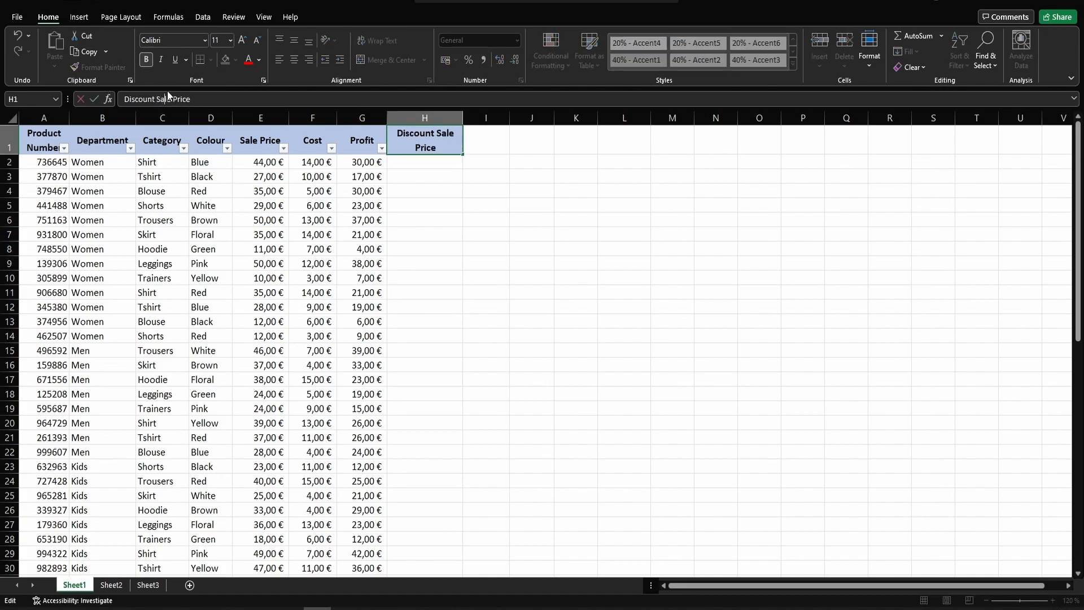
pyautogui.press('Return')
# Remove the table's header filters and reapply them so that the Discount Sale Price column is included.
pyautogui.click(961, 65)
pyautogui.click(972, 137)
pyautogui.click(962, 67)
pyautogui.click(970, 138)
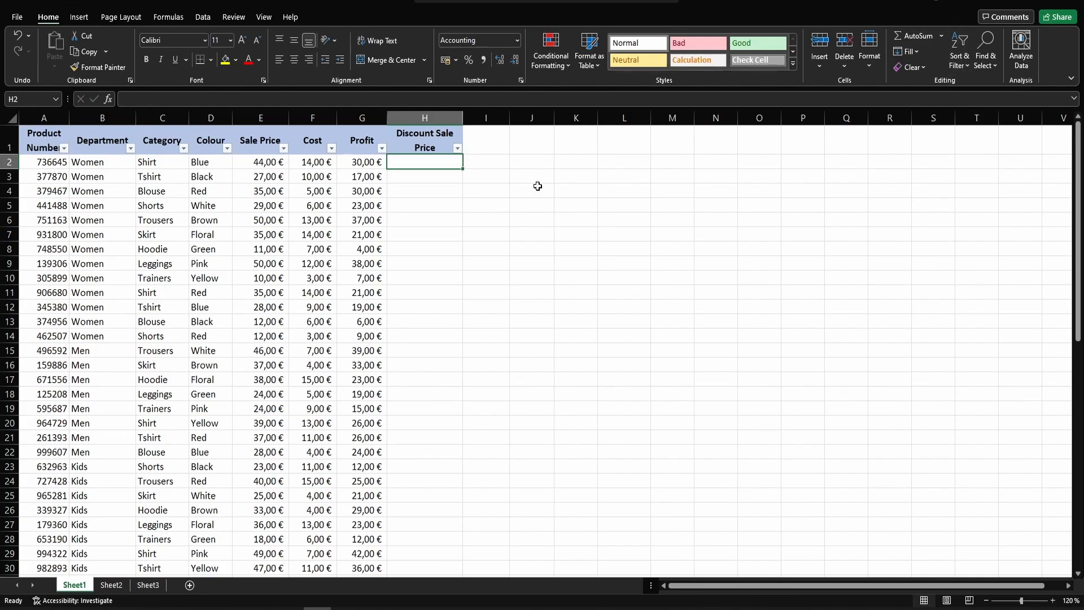
# Enter the formula =E2*(1-0,1) in H2 to calculate the sale price with a 10% discount.
pyautogui.write('=')
pyautogui.click(267, 163)
pyautogui.write('*')
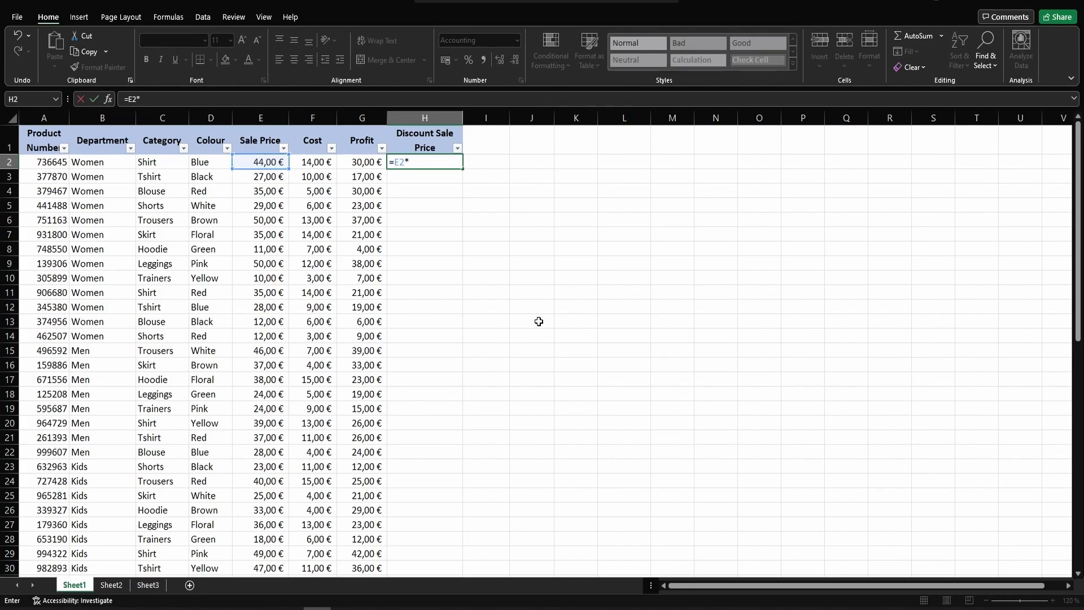
pyautogui.write('(1-0,1')
pyautogui.press('Return')
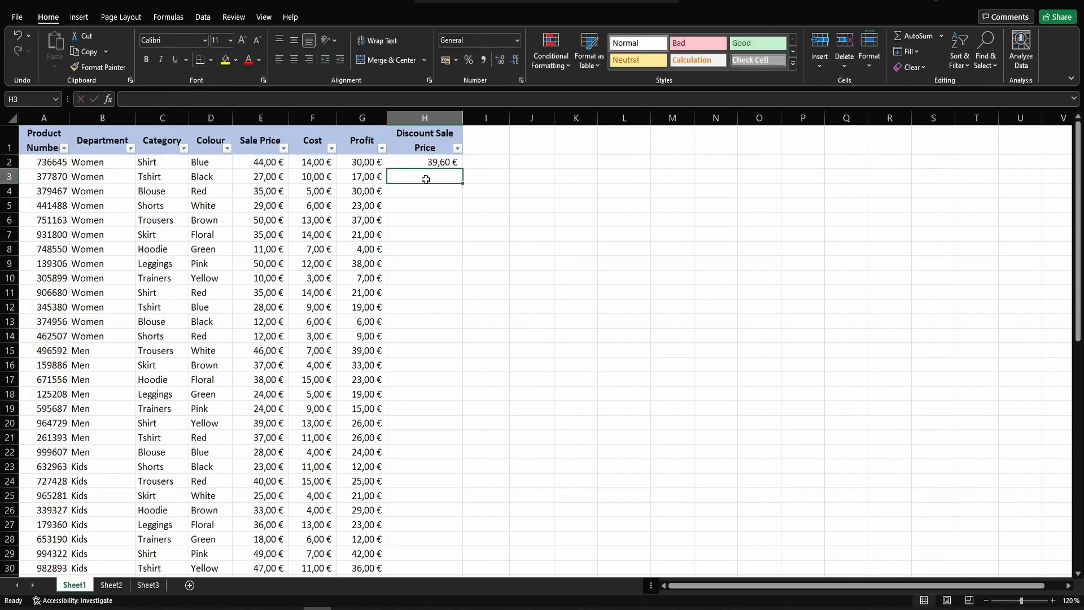
# Fill the discount formula from H2 down the Discount Sale Price column.
pyautogui.click(436, 163)
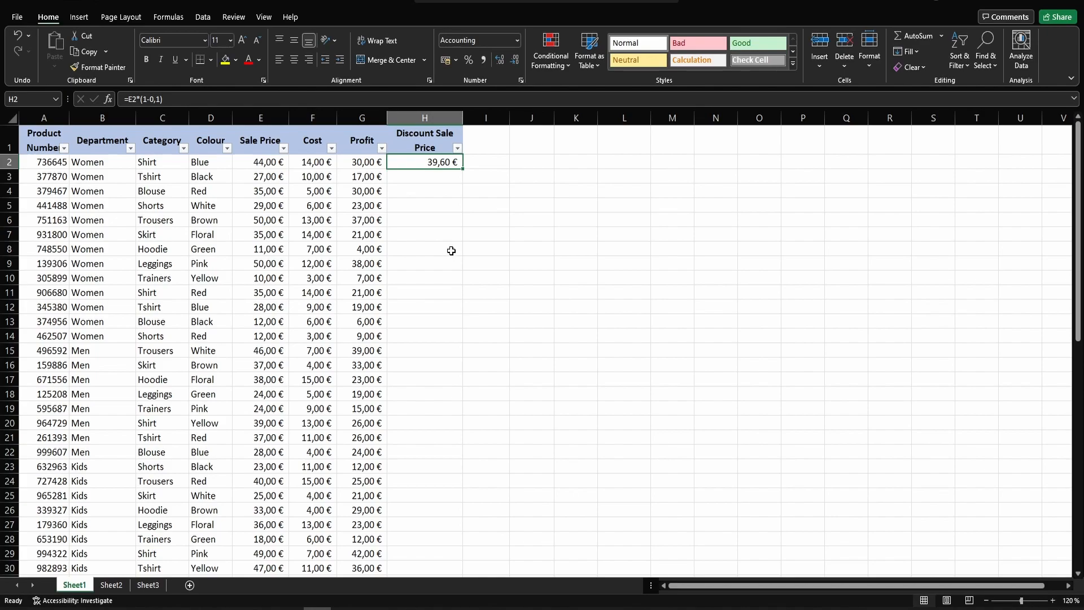
pyautogui.doubleClick(463, 171)
pyautogui.click(441, 280)
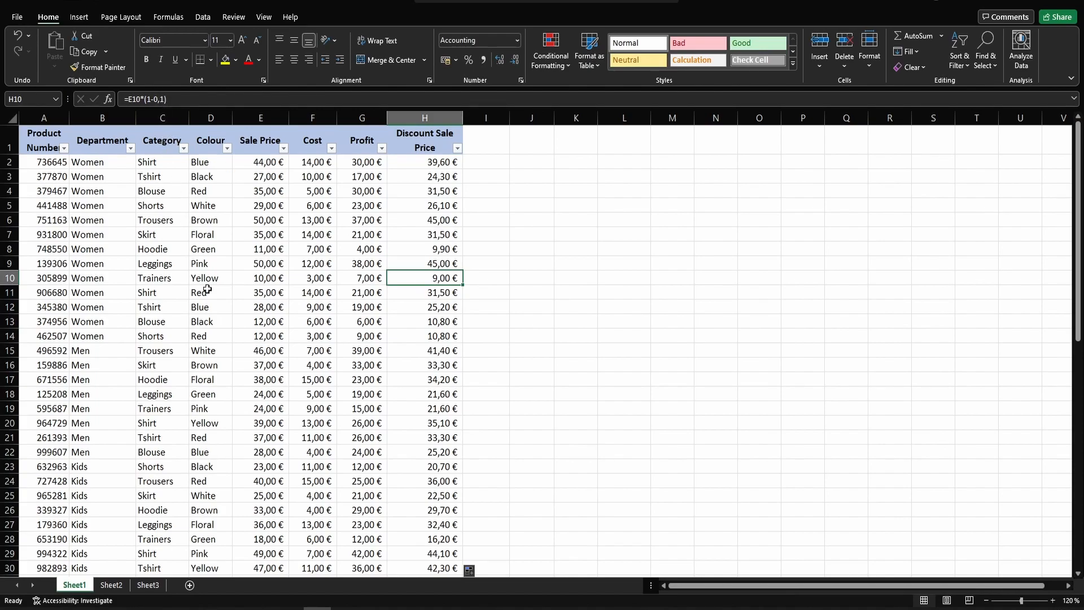
# Enter the label Discount in L1 and the value 10% in M1.
pyautogui.click(640, 149)
pyautogui.write('Discount')
pyautogui.press('Tab')
pyautogui.write('10')
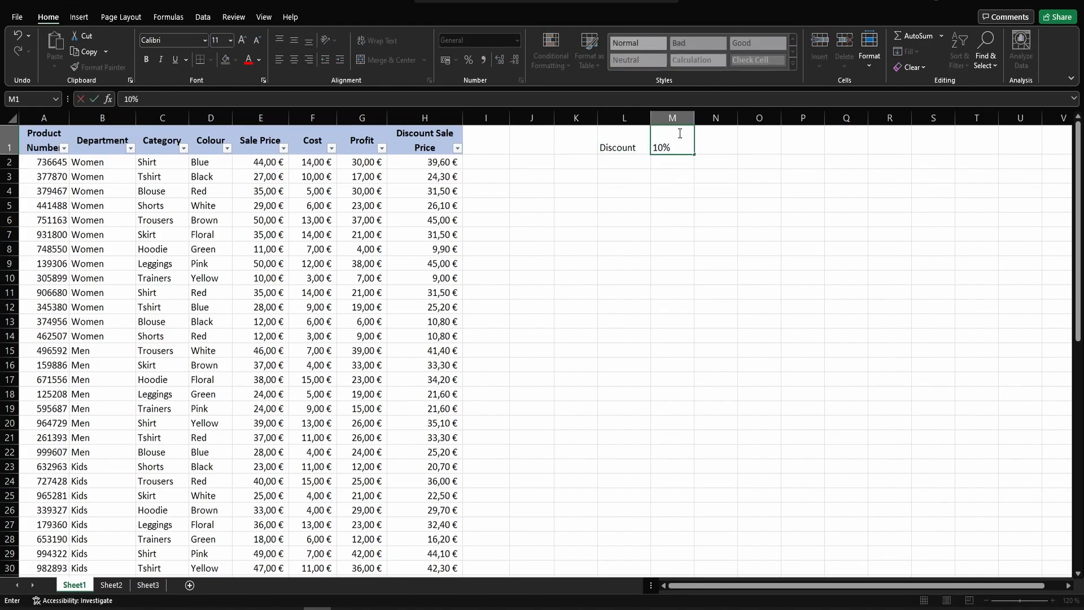
pyautogui.press('Return')
pyautogui.click(686, 129)
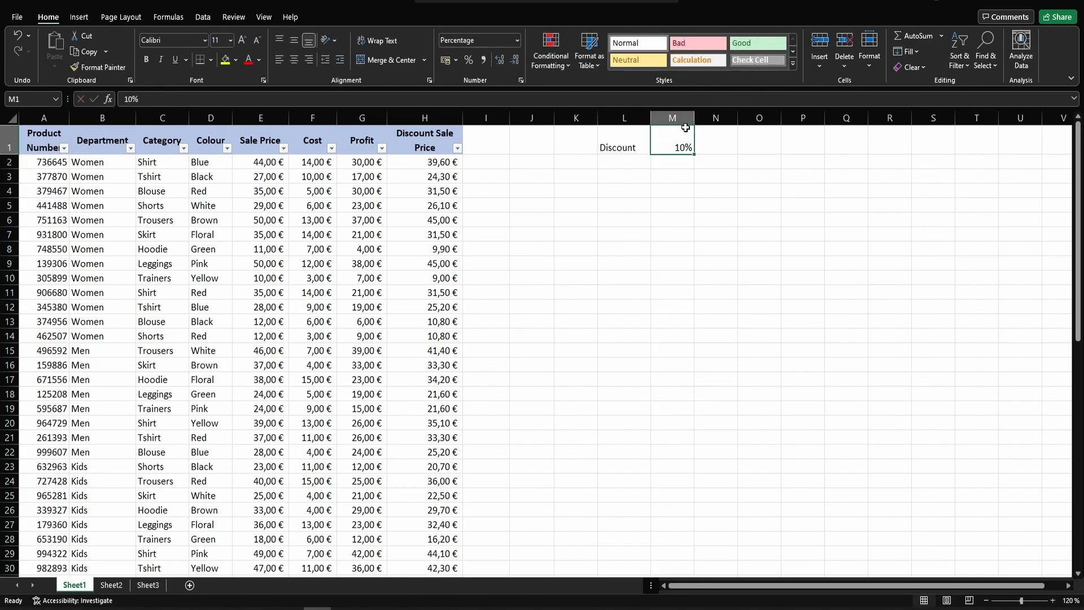
# Replace the fixed 0,1 in the H2 formula with a reference to the discount cell, giving =E2*(1-M1).
pyautogui.click(427, 163)
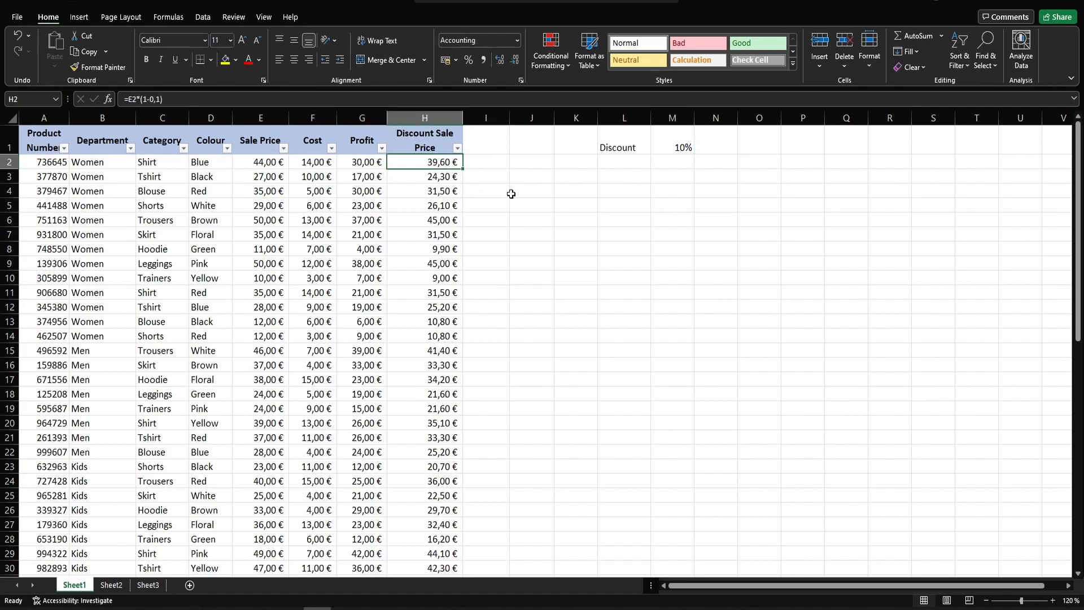
pyautogui.click(156, 99)
pyautogui.press('Delete')
pyautogui.press('BackSpace')
pyautogui.press('BackSpace')
pyautogui.click(682, 142)
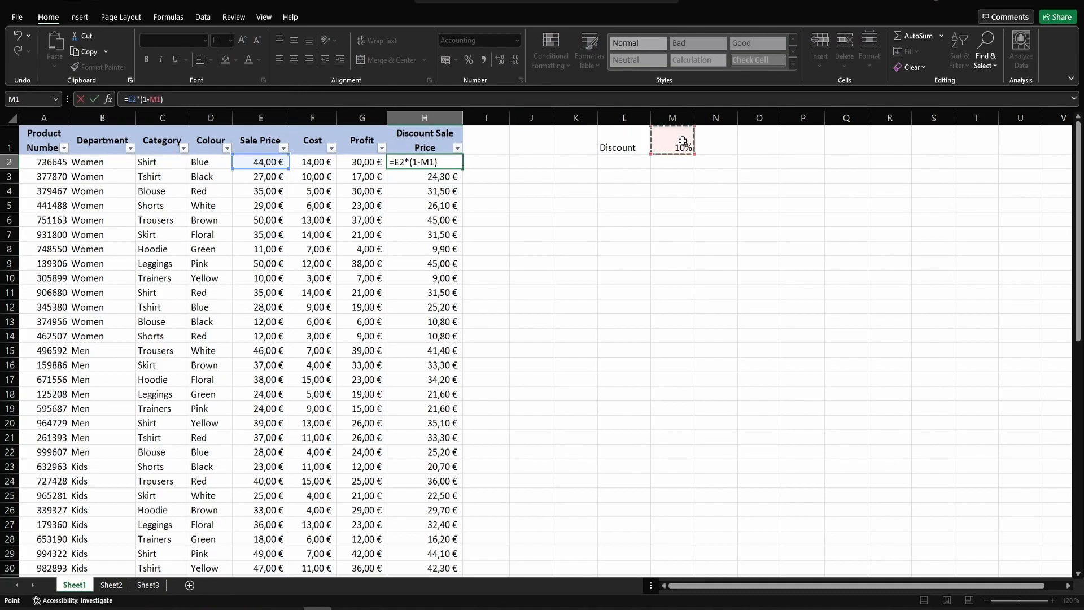
pyautogui.press('Return')
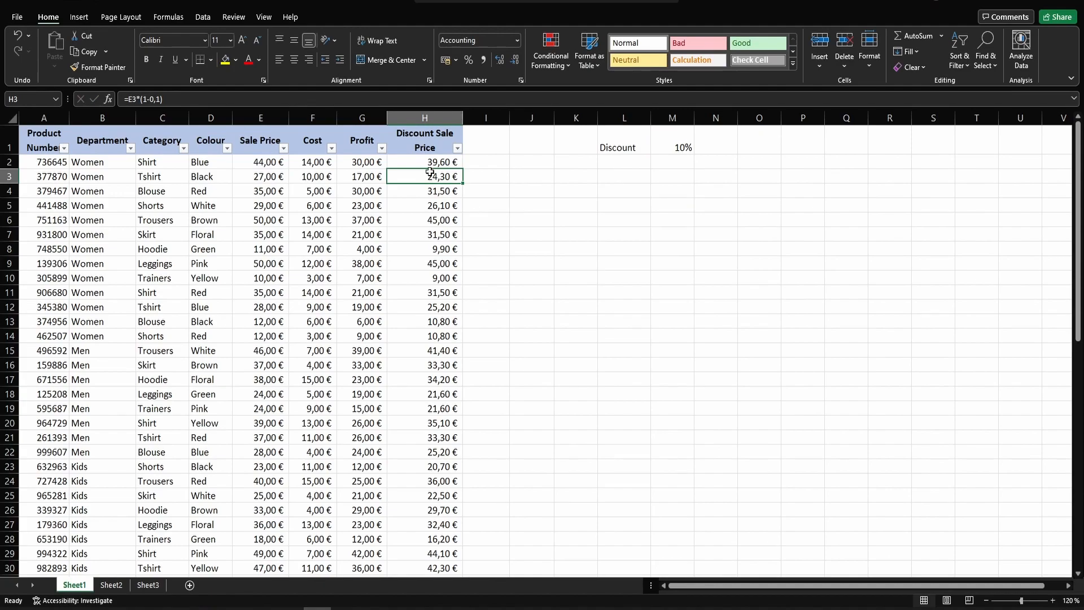
# Fill the relative-reference formula from H2 down the column and inspect the cell references in H5.
pyautogui.click(451, 162)
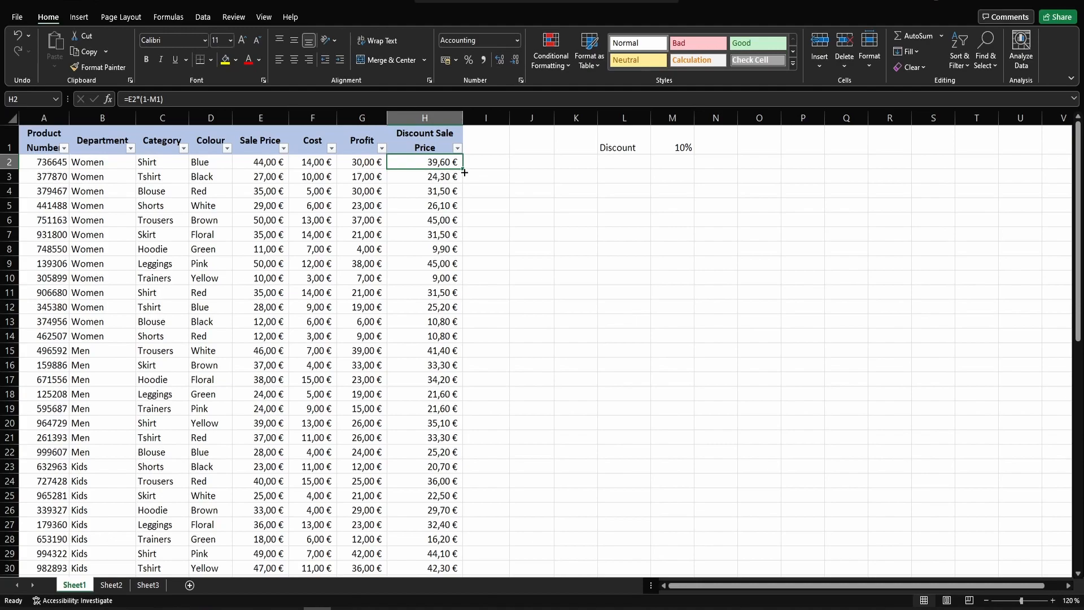
pyautogui.doubleClick(464, 172)
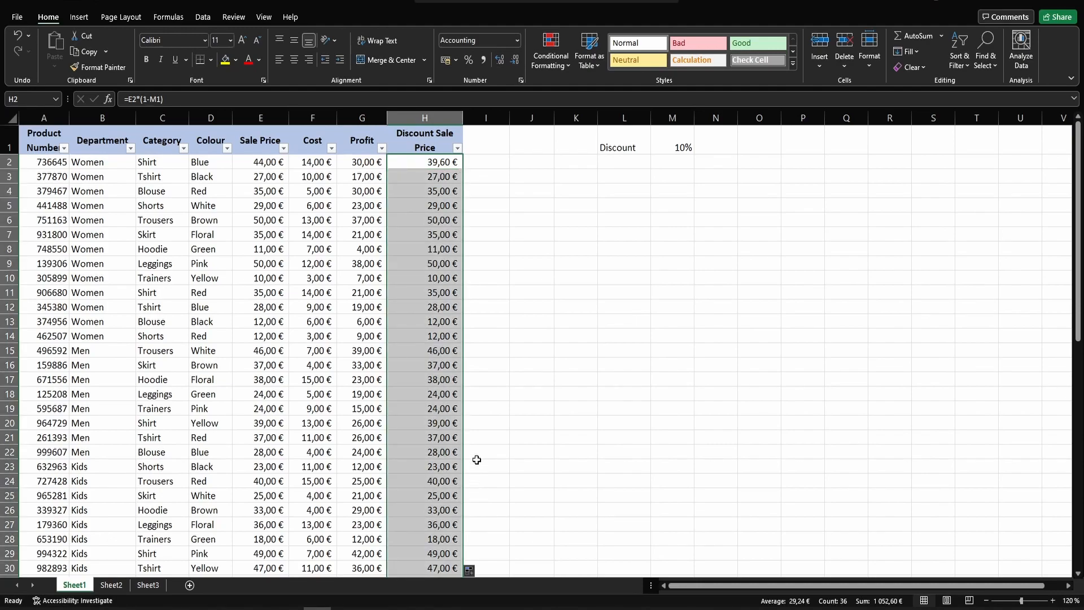
pyautogui.click(441, 177)
pyautogui.doubleClick(434, 206)
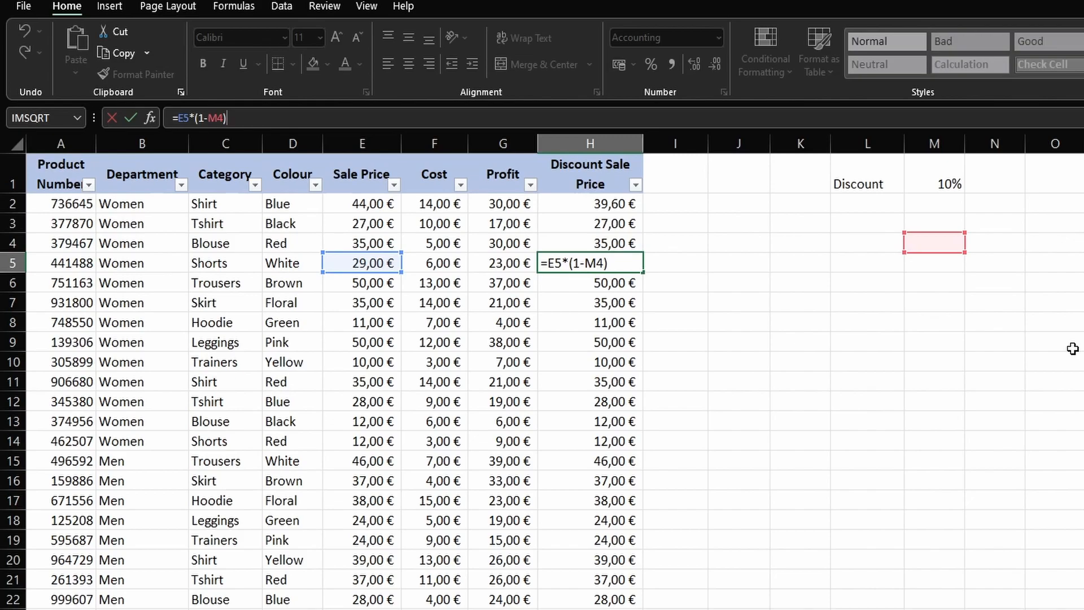
pyautogui.press('Escape')
# Make the discount reference in the H2 formula absolute, giving =E2*(1-$M$1).
pyautogui.click(565, 202)
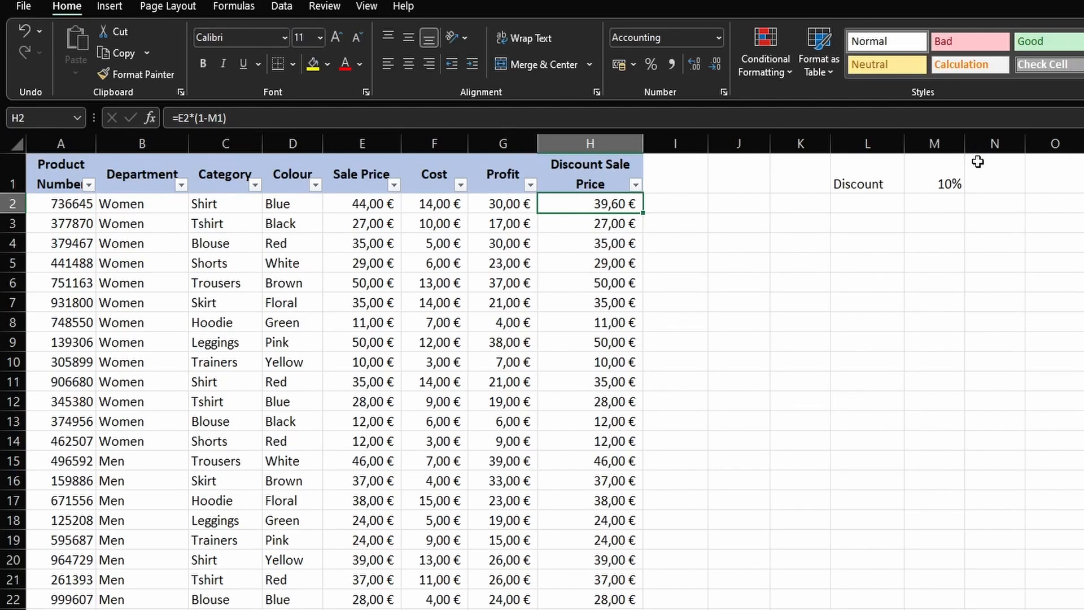
pyautogui.press('F2')
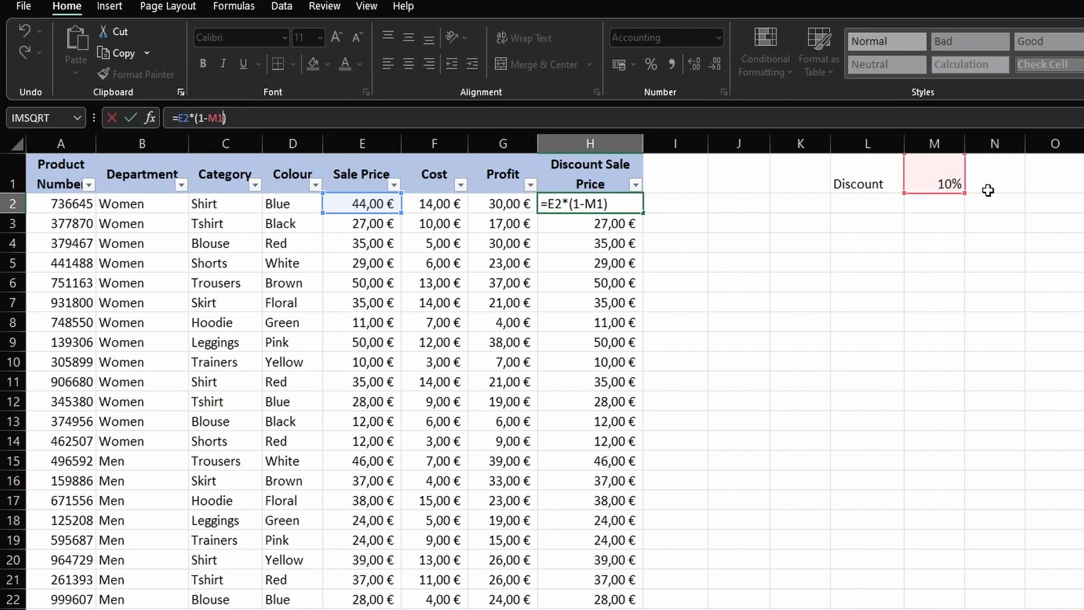
pyautogui.press('F4')
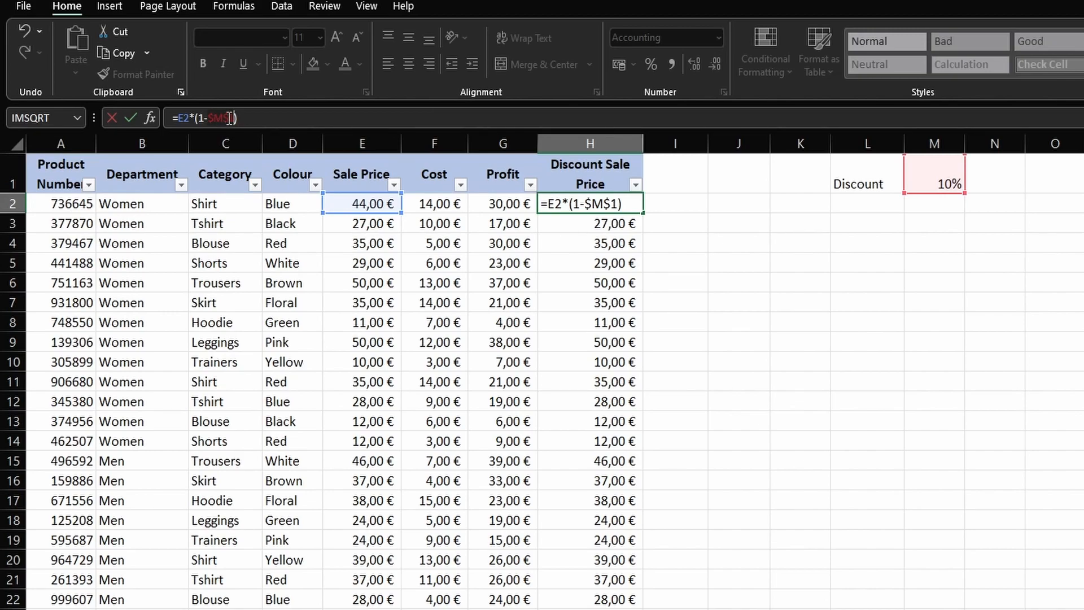
pyautogui.press('Return')
# Fill the absolute-reference formula from H2 down the Discount Sale Price column and review the prices.
pyautogui.click(595, 204)
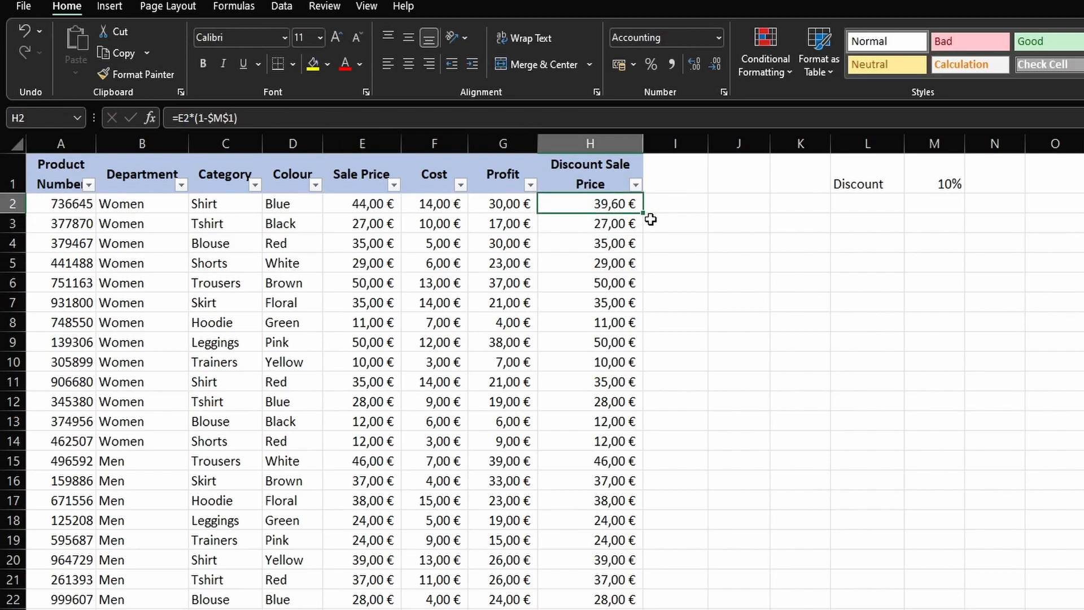
pyautogui.doubleClick(642, 212)
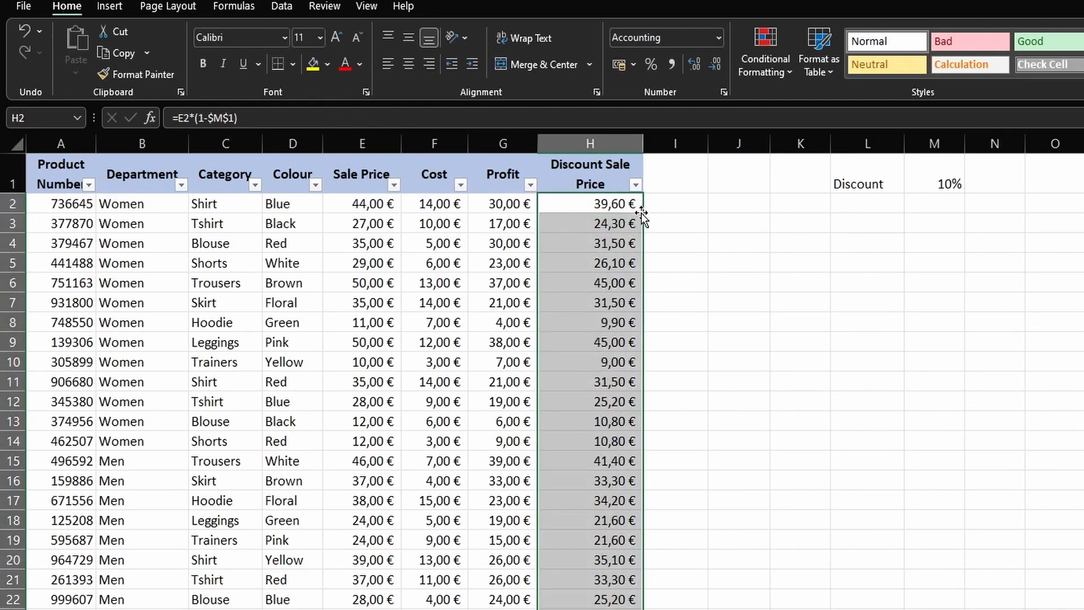
pyautogui.press('Return')
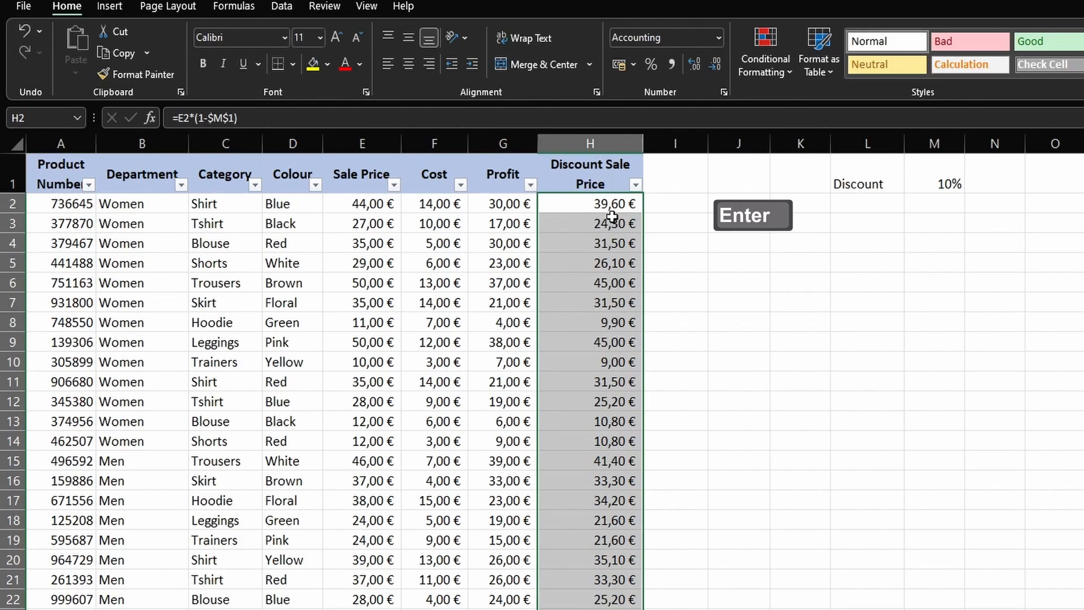
pyautogui.scroll(-4, 611, 215)
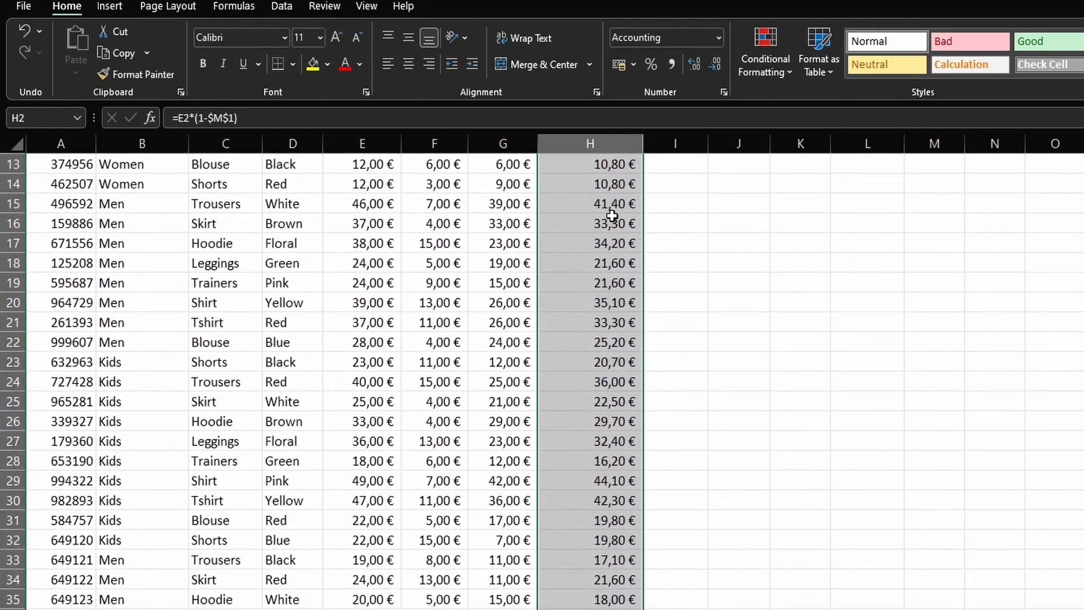
pyautogui.scroll(4, 612, 215)
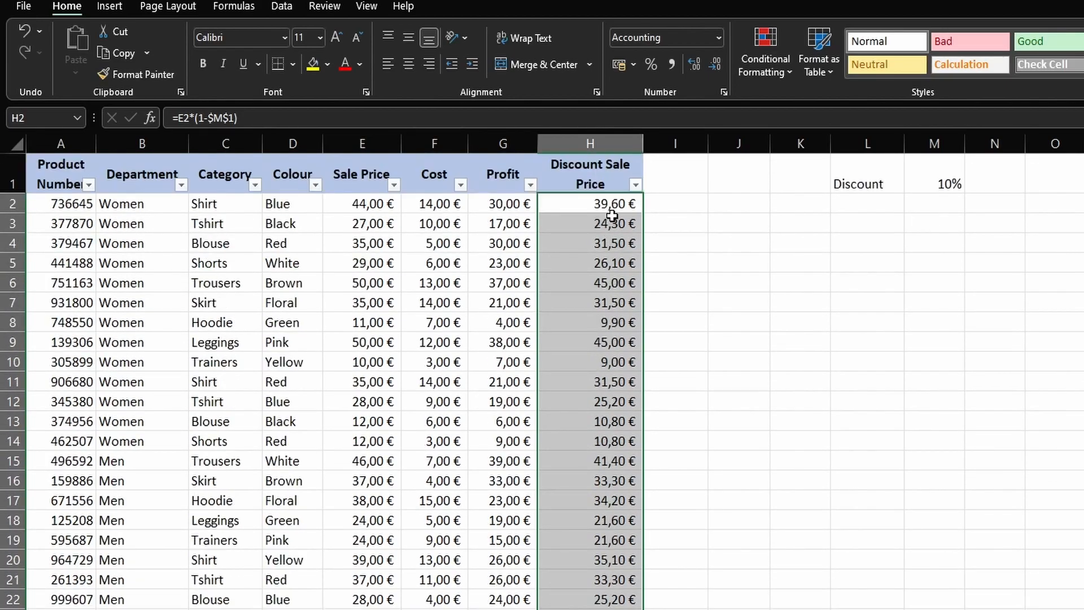
pyautogui.scroll(-3, 612, 215)
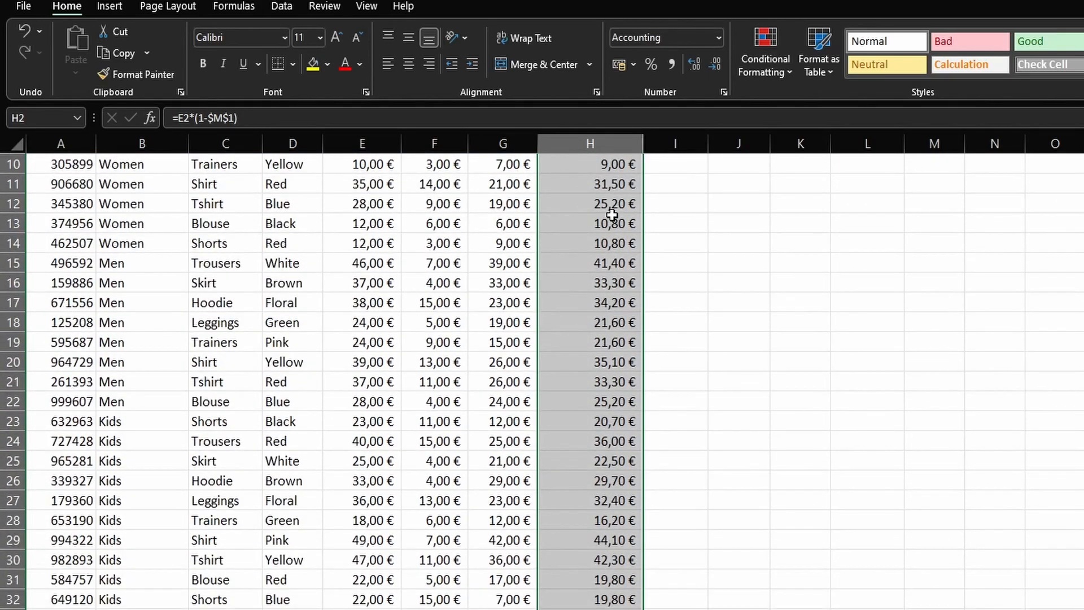
pyautogui.scroll(3, 612, 215)
# Change the discount reference in the H2 formula to lock only the column, giving =E2*(1-$M1).
pyautogui.click(612, 207)
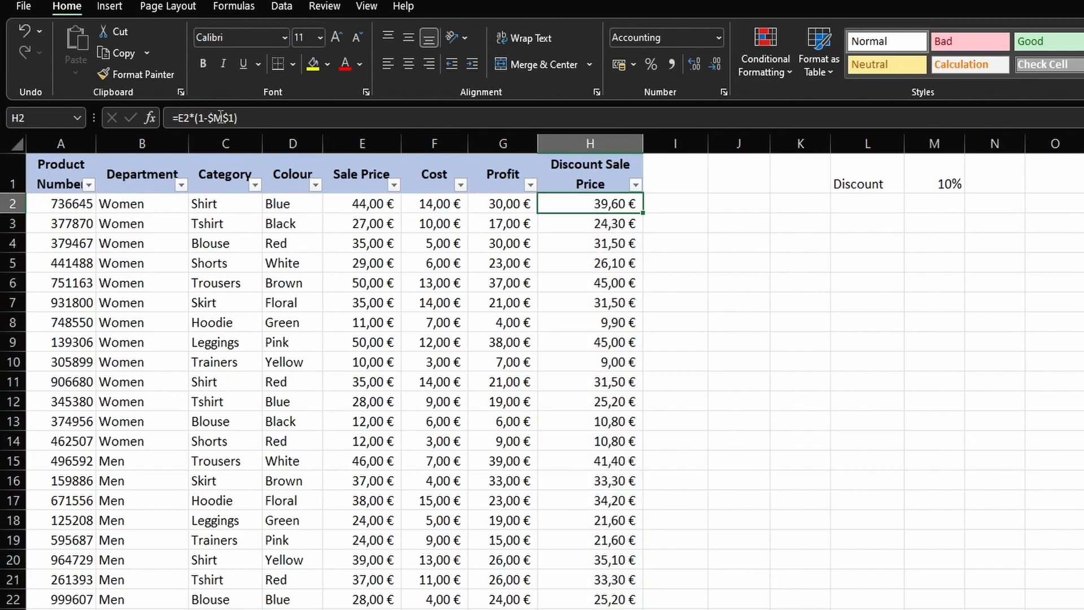
pyautogui.click(258, 116)
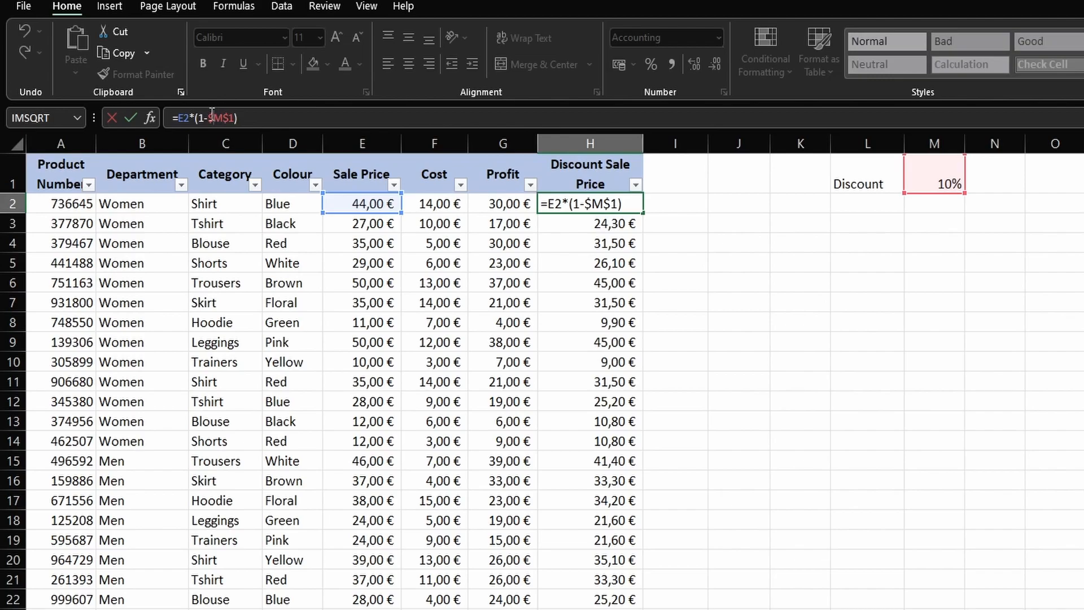
pyautogui.click(612, 203)
pyautogui.press('BackSpace')
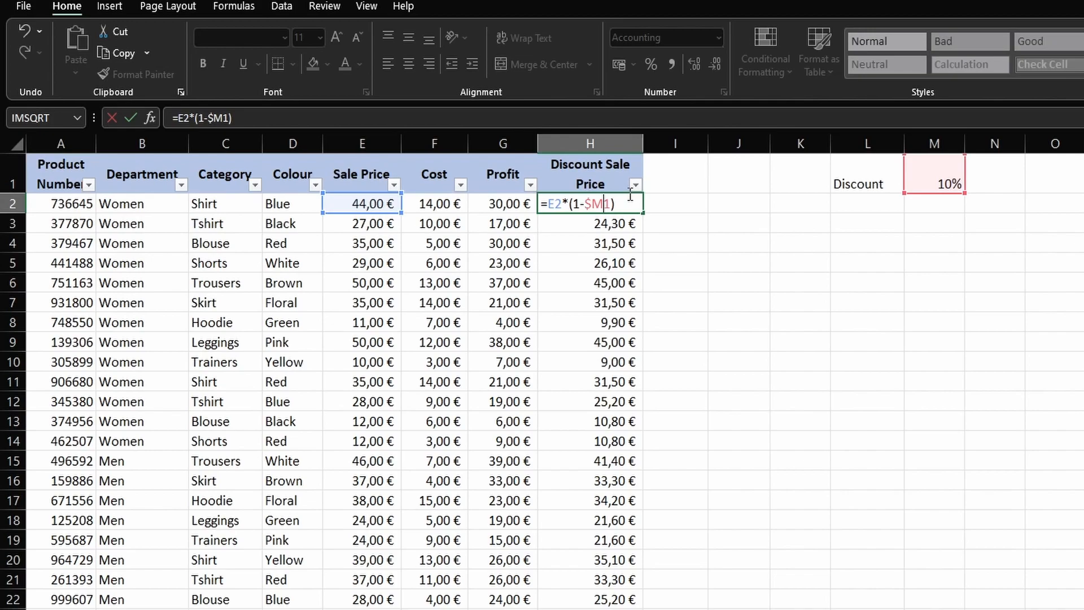
pyautogui.write('$')
pyautogui.press('Return')
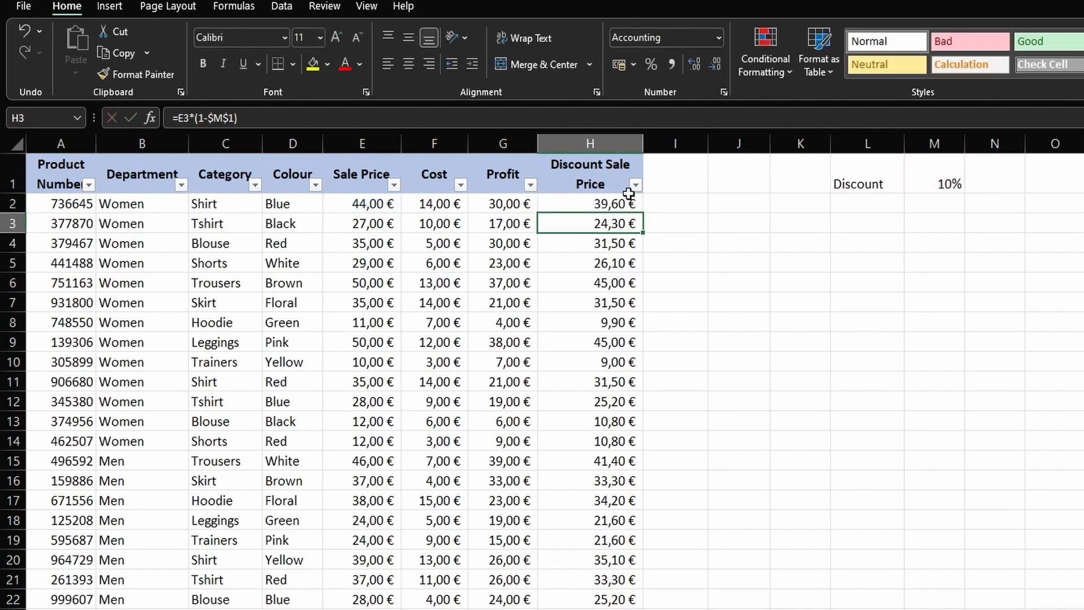
# Fill the mixed-reference formula from H2 across to I2 and down column I, checking the references in I2 and I3.
pyautogui.click(620, 201)
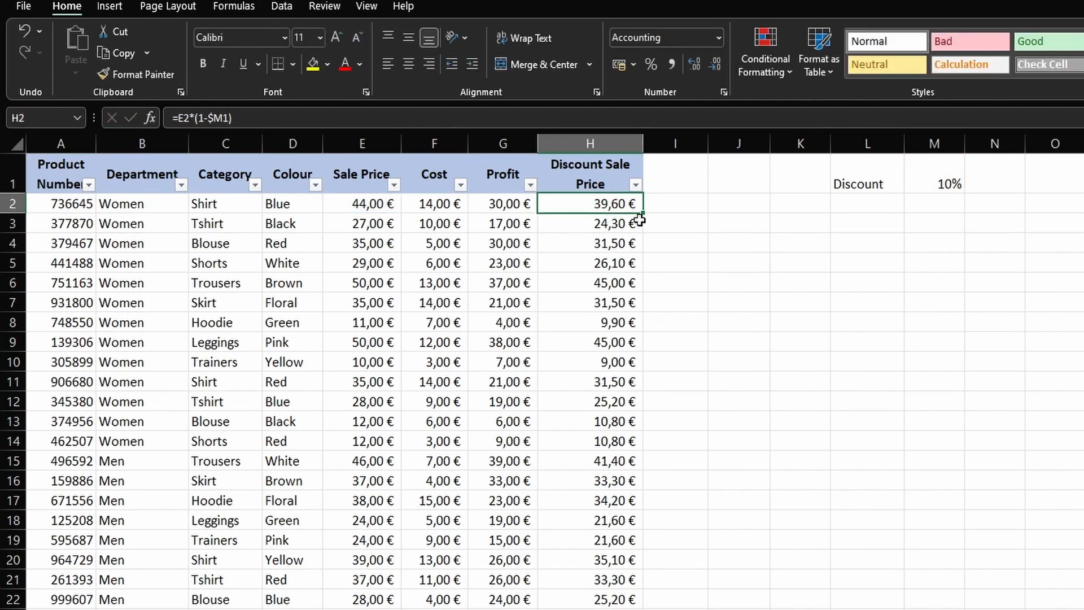
pyautogui.moveTo(647, 214); pyautogui.dragTo(690, 212)
pyautogui.click(416, 119)
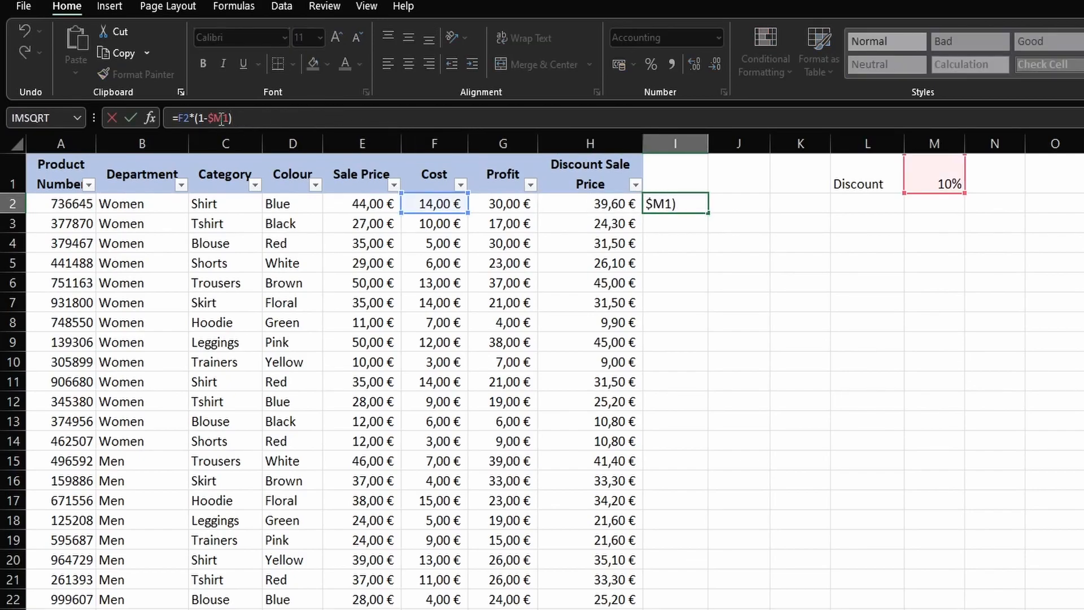
pyautogui.click(689, 204)
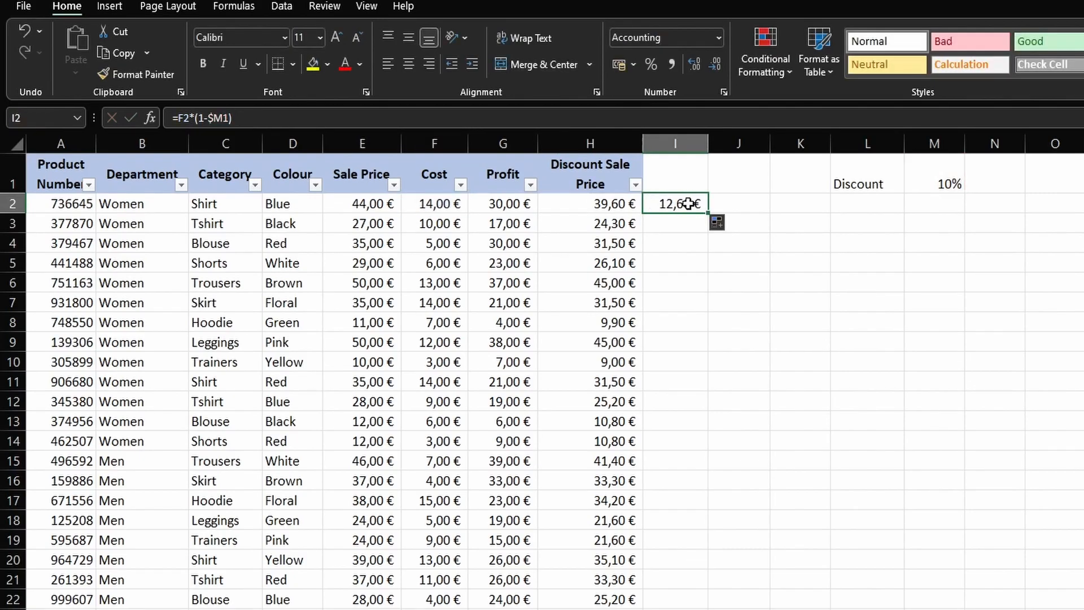
pyautogui.doubleClick(706, 214)
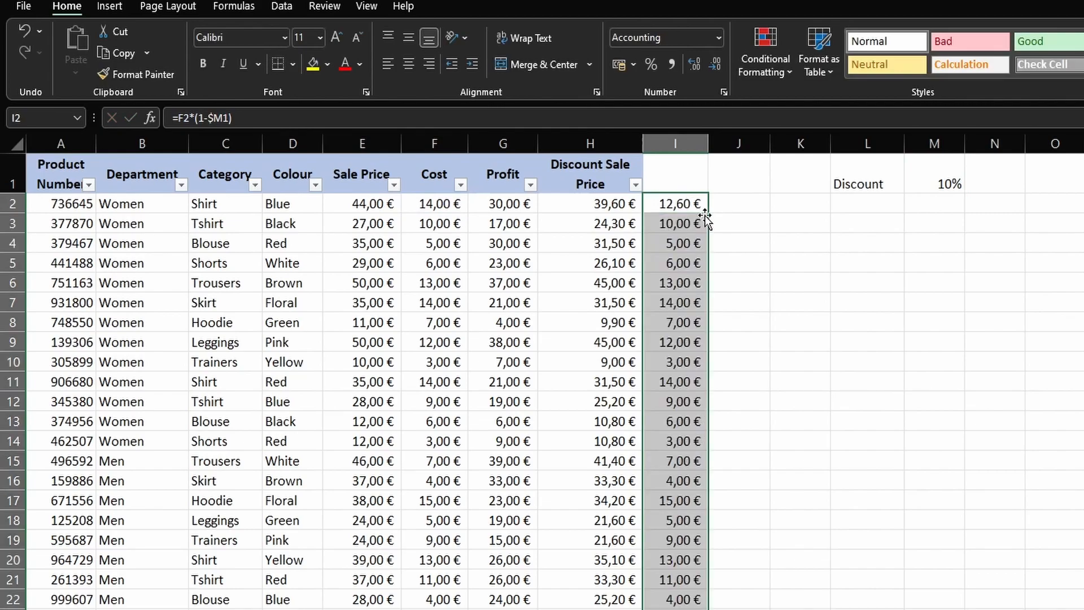
pyautogui.click(676, 223)
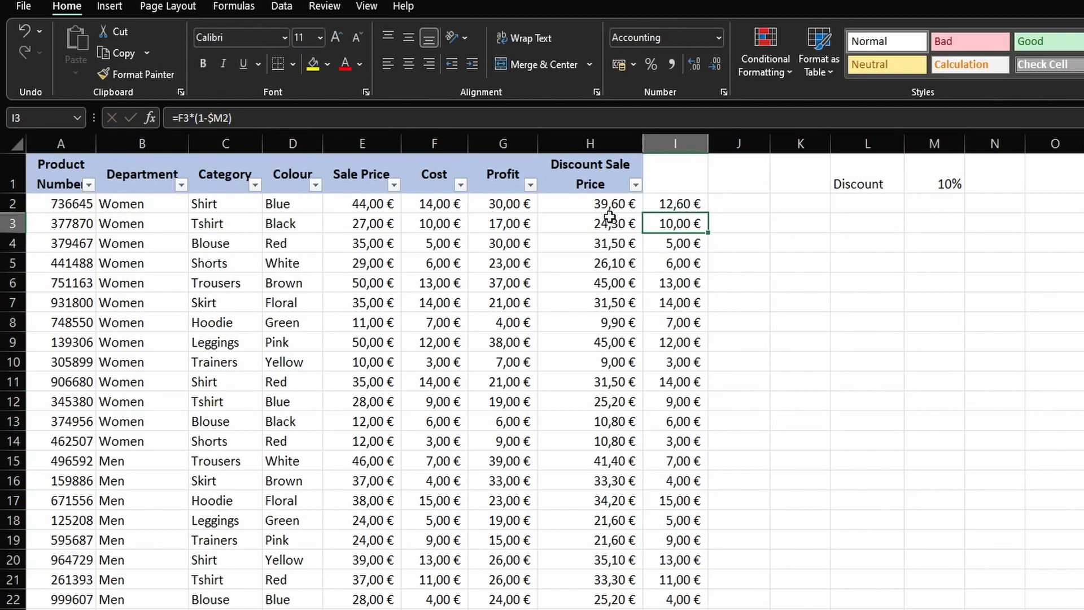
# Check the cell references in the I3 formula and undo the fill down column I.
pyautogui.click(439, 119)
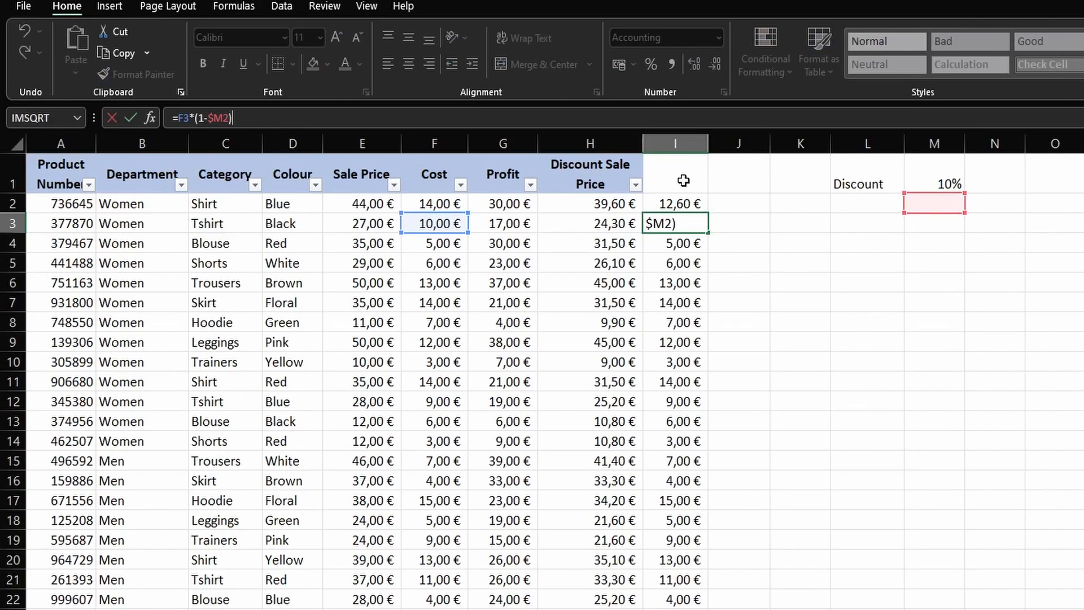
pyautogui.press('Escape')
pyautogui.hotkey('ctrl', 'z')
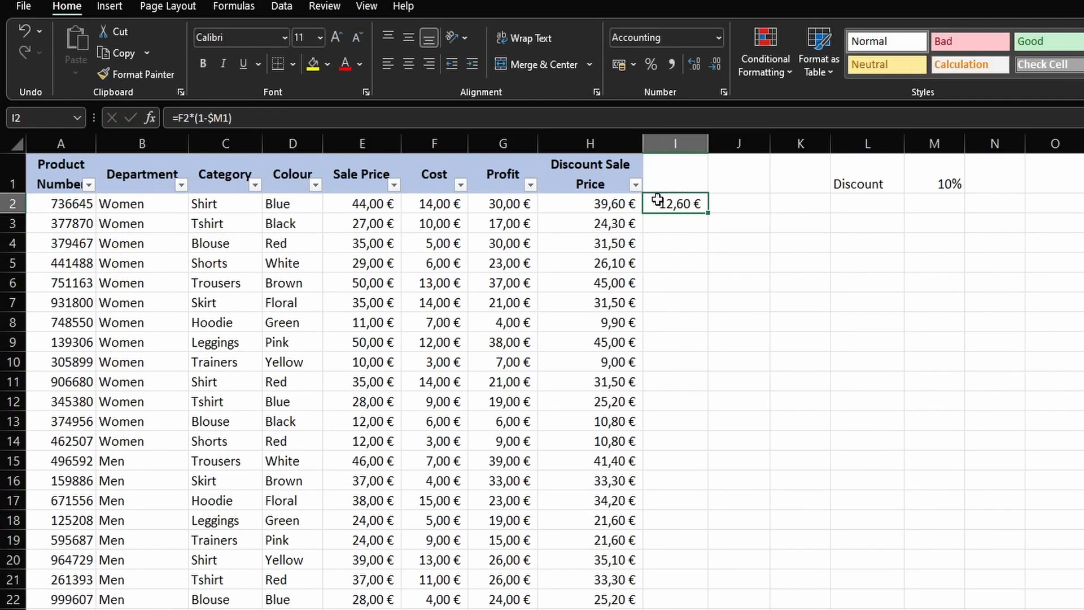
# Change the discount reference in the H2 formula to lock only the row, giving =E2*(1-M$1).
pyautogui.click(221, 119)
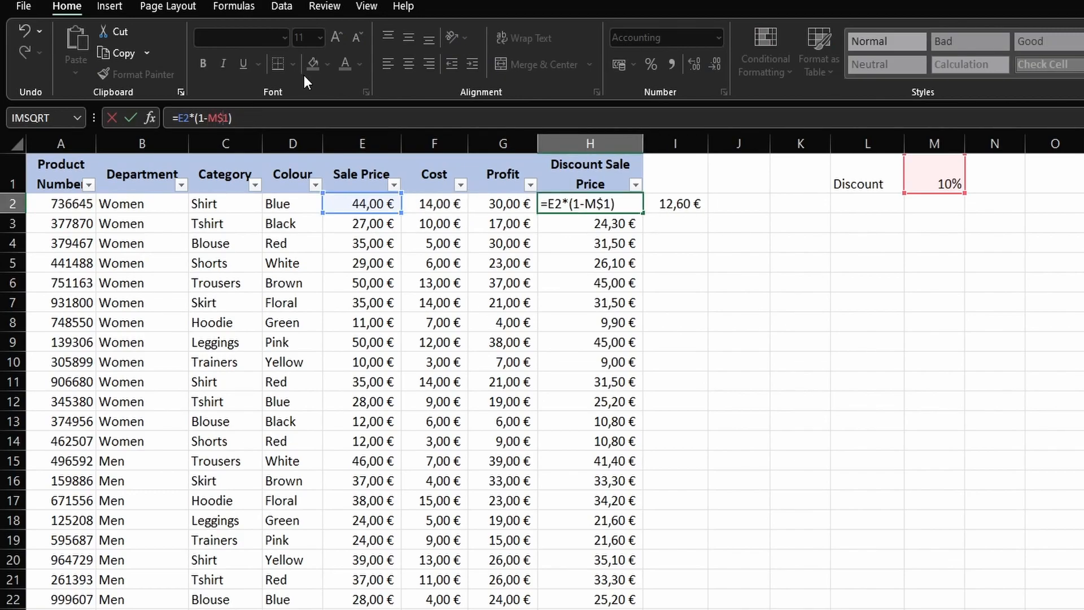
pyautogui.press('Return')
pyautogui.click(599, 203)
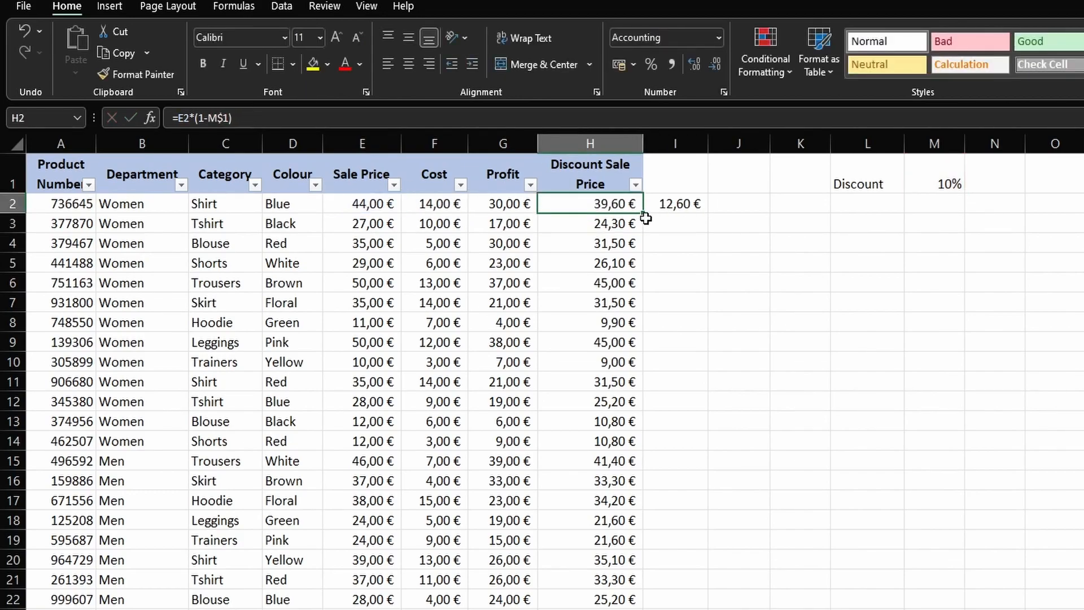
# Fill the row-locked formula from H2 across to I2 and down to I12, checking the references in I2 and I3.
pyautogui.moveTo(645, 218); pyautogui.dragTo(706, 208)
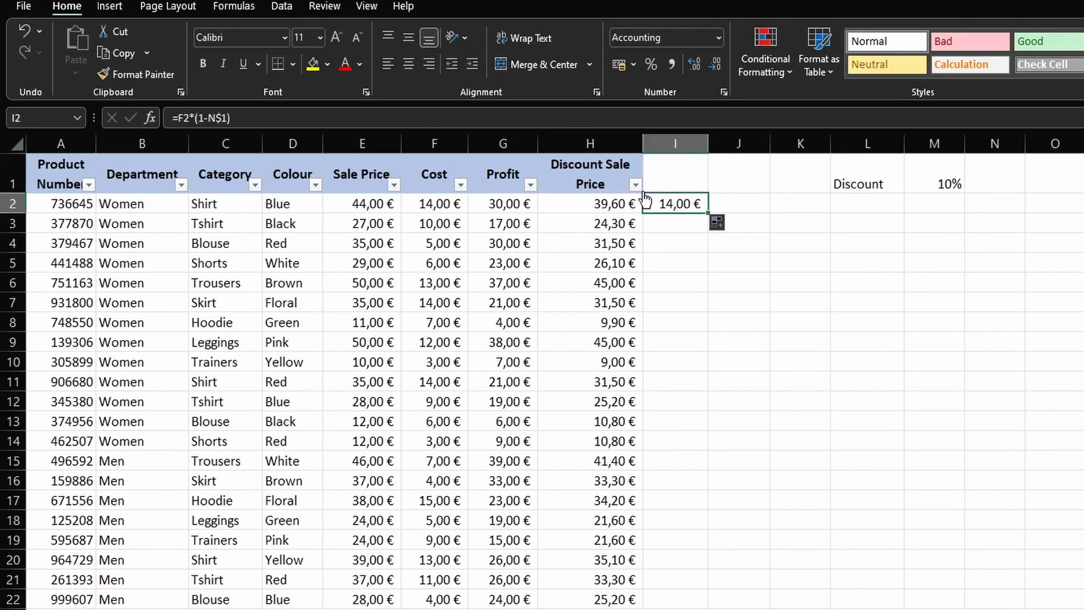
pyautogui.press('F2')
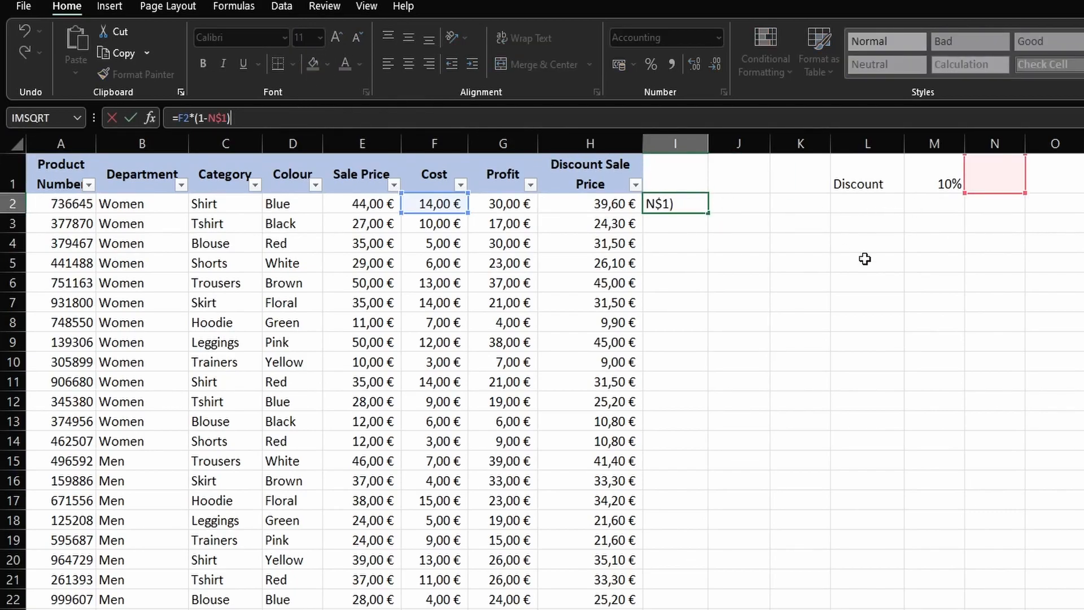
pyautogui.moveTo(708, 213); pyautogui.dragTo(702, 410)
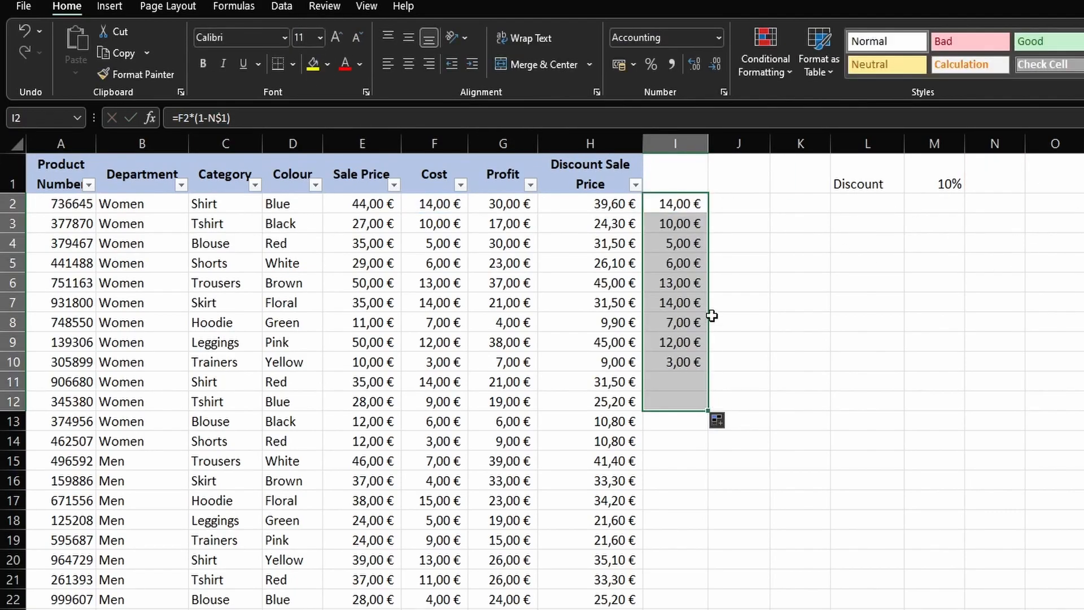
pyautogui.click(678, 224)
pyautogui.click(633, 116)
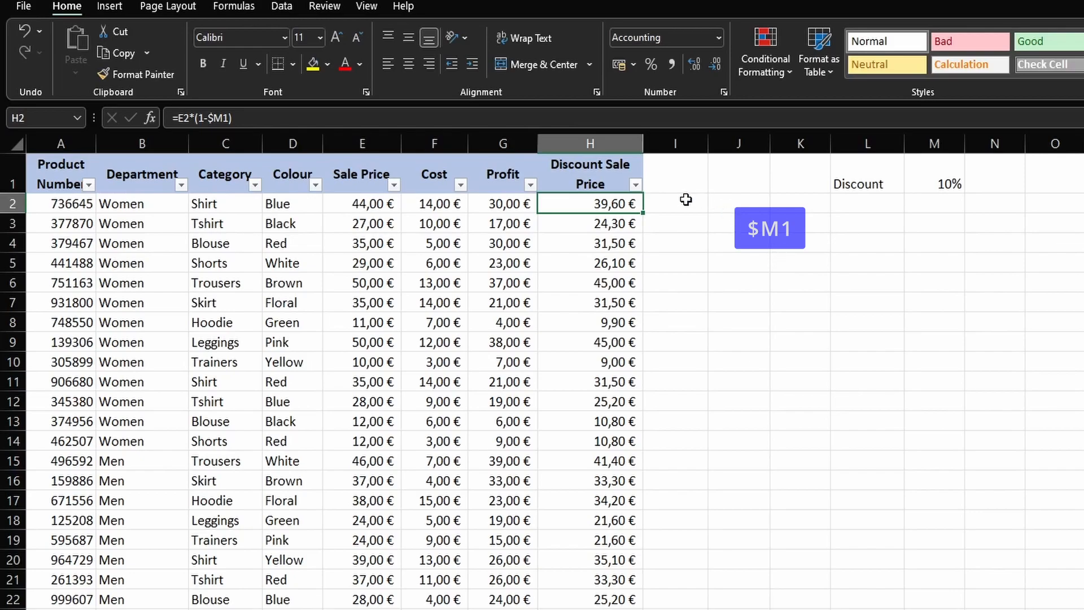
# Cycle the discount reference in the H2 formula through its relative, absolute and mixed forms, ending on $M$1.
pyautogui.click(218, 117)
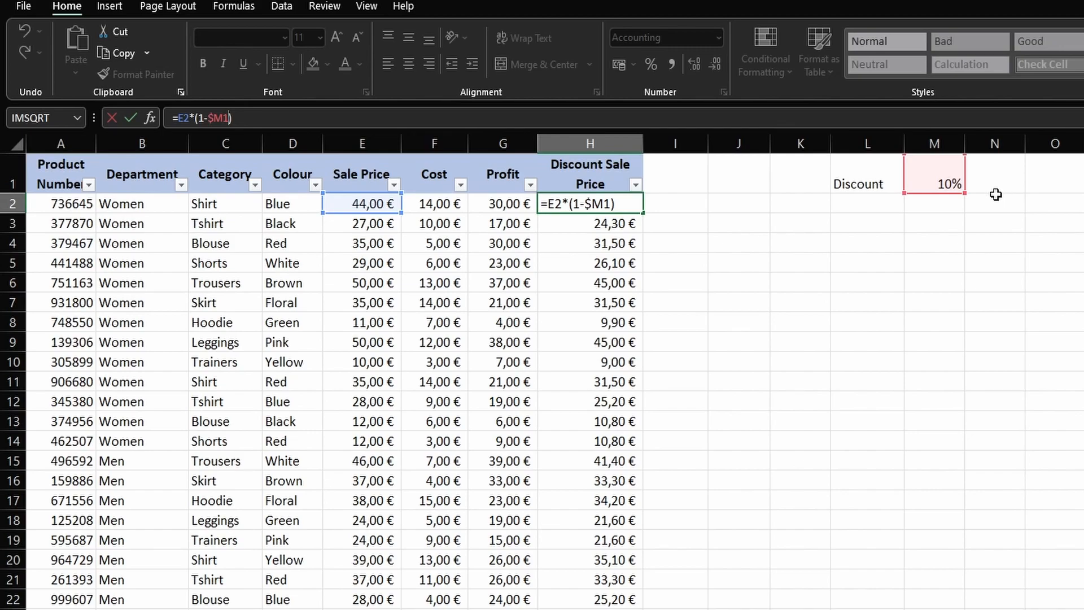
pyautogui.press('F4')
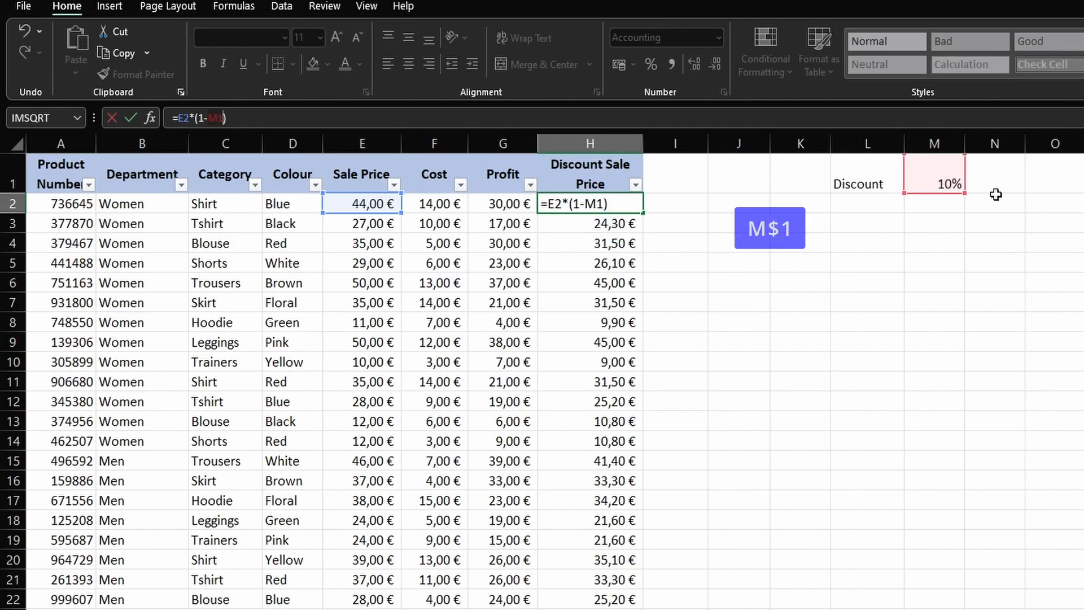
pyautogui.press('F4')
pyautogui.press('F4')
pyautogui.press('F4')
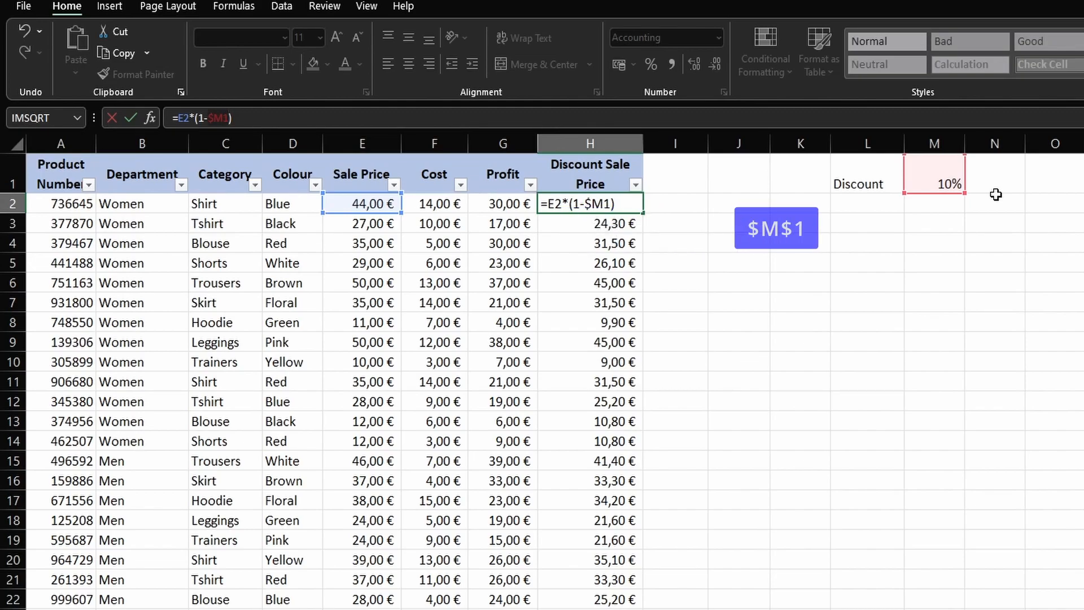
pyautogui.press('F4')
pyautogui.press('F4')
pyautogui.press('Return')
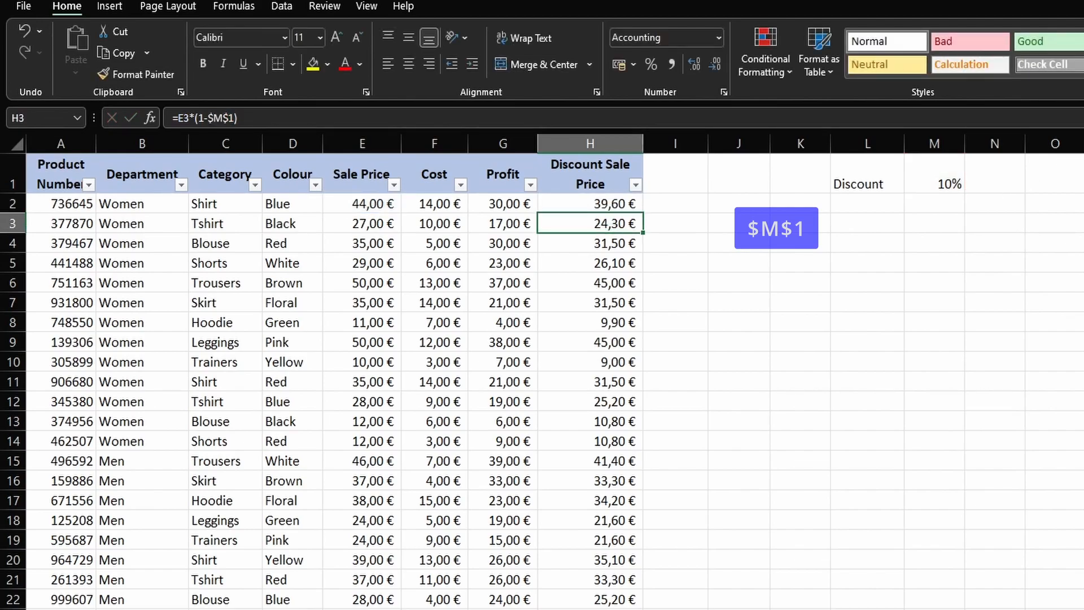
# Toggle the discount reference in H2 from column-locked to fully absolute, giving =E2*(1-$M$1).
pyautogui.click(561, 204)
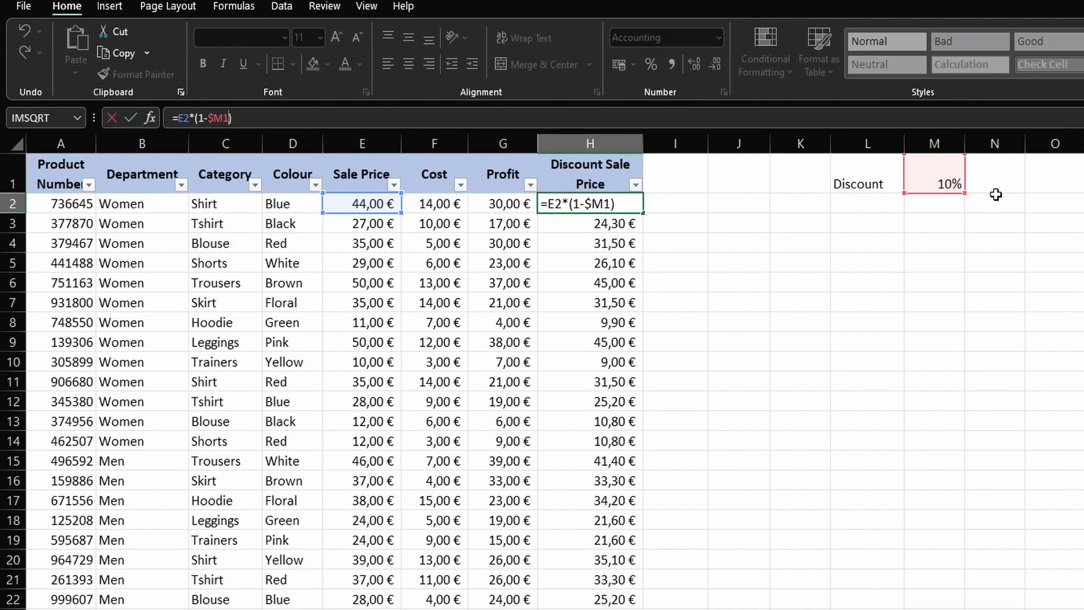
pyautogui.press('F4')
pyautogui.press('F4')
pyautogui.press('F4')
pyautogui.press('F4')
pyautogui.press('F4')
pyautogui.press('F4')
pyautogui.hotkey('ctrl', 'Return')
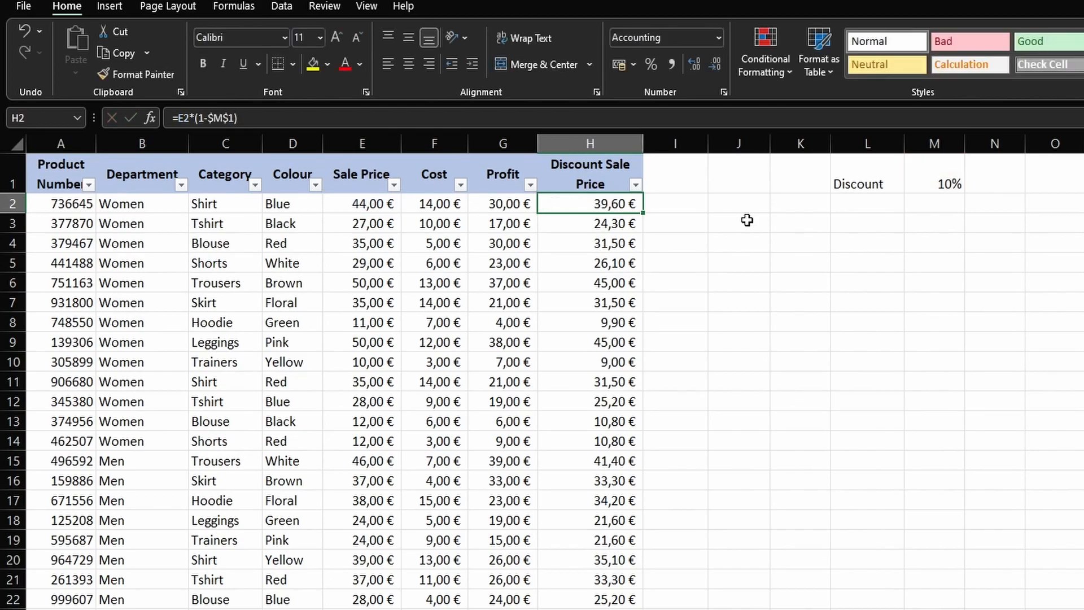
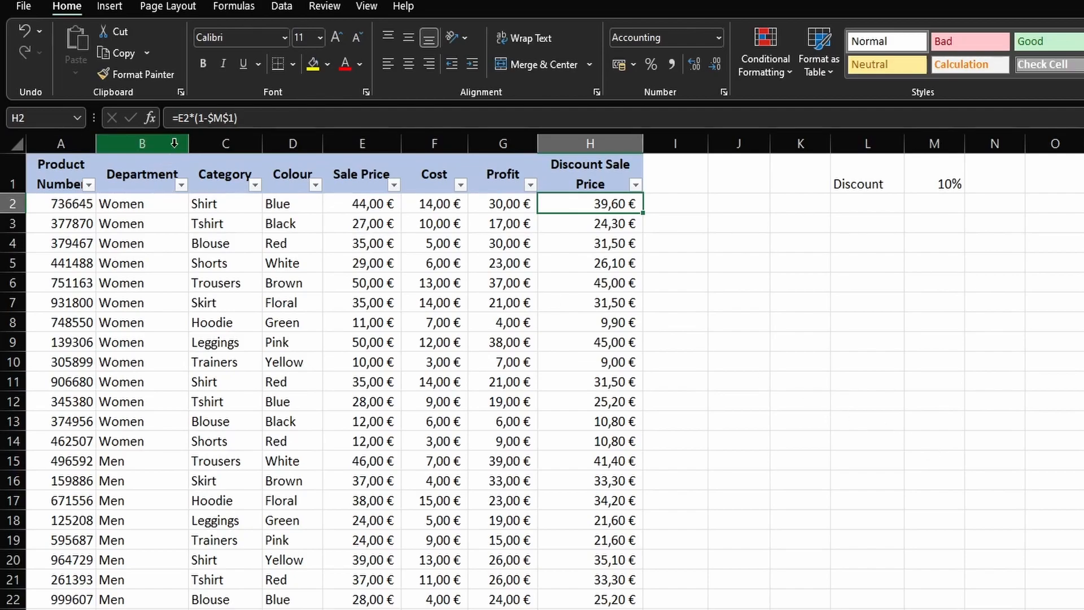
# Enter =ROUND(H2;0) in J2 to round the first discount sale price to zero decimals.
pyautogui.press('F2')
pyautogui.click(756, 199)
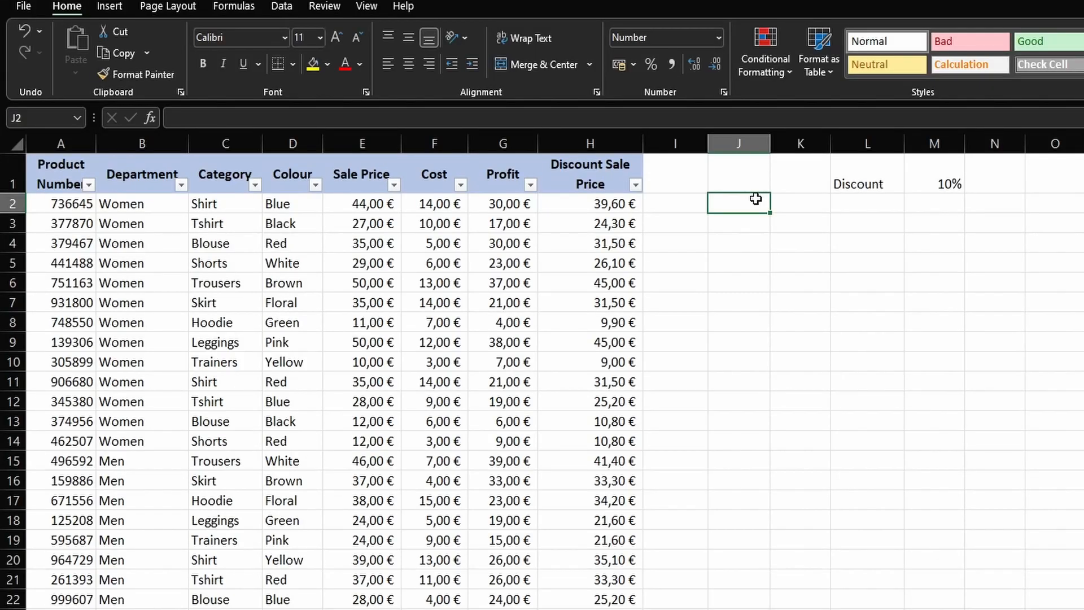
pyautogui.write('=')
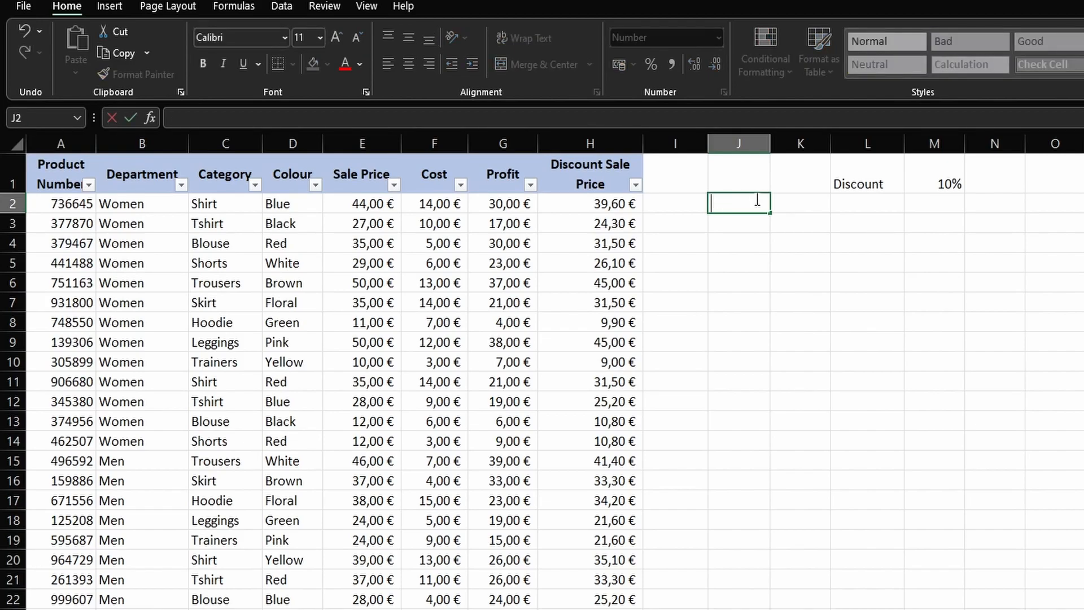
pyautogui.write('rou')
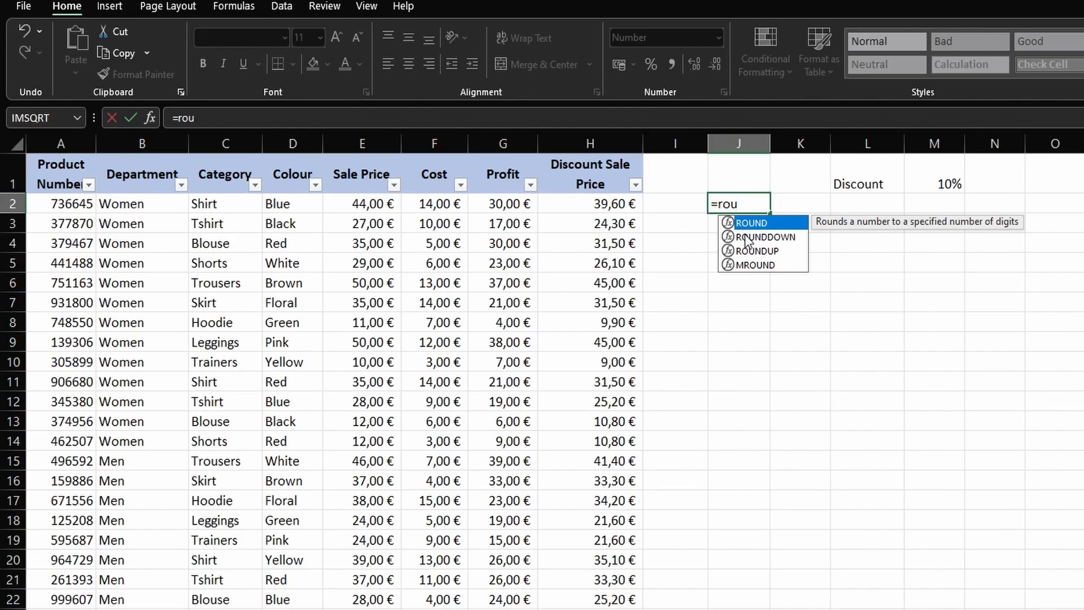
pyautogui.doubleClick(749, 223)
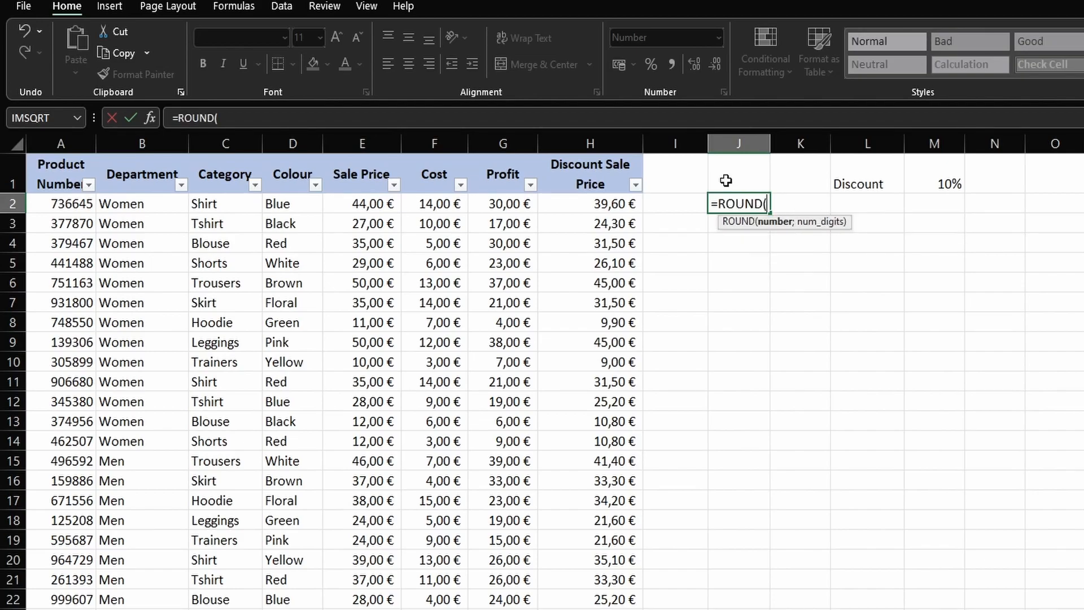
pyautogui.click(617, 204)
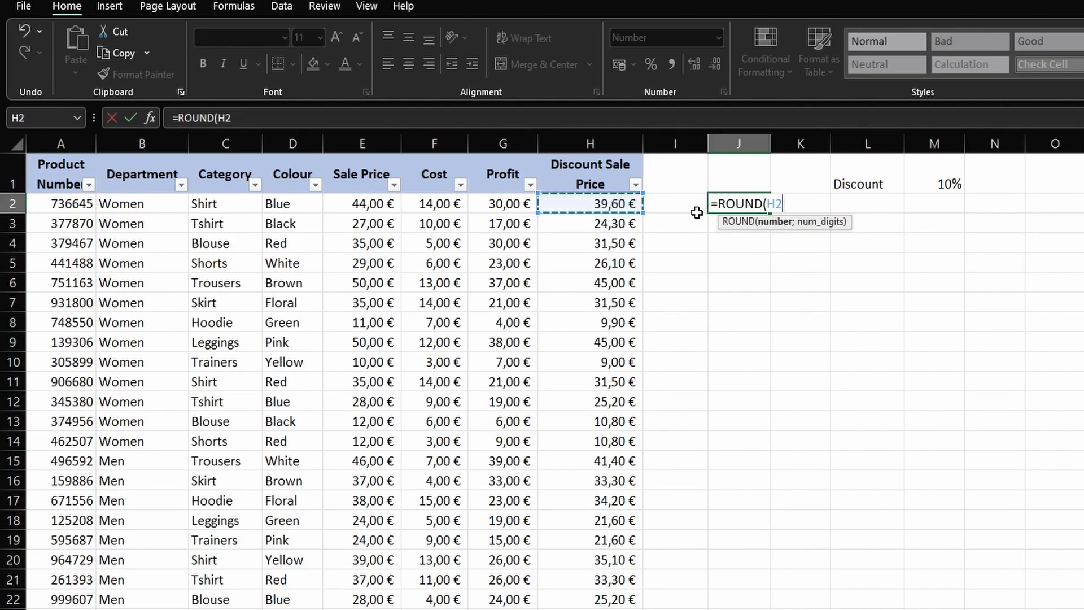
pyautogui.doubleClick(776, 202)
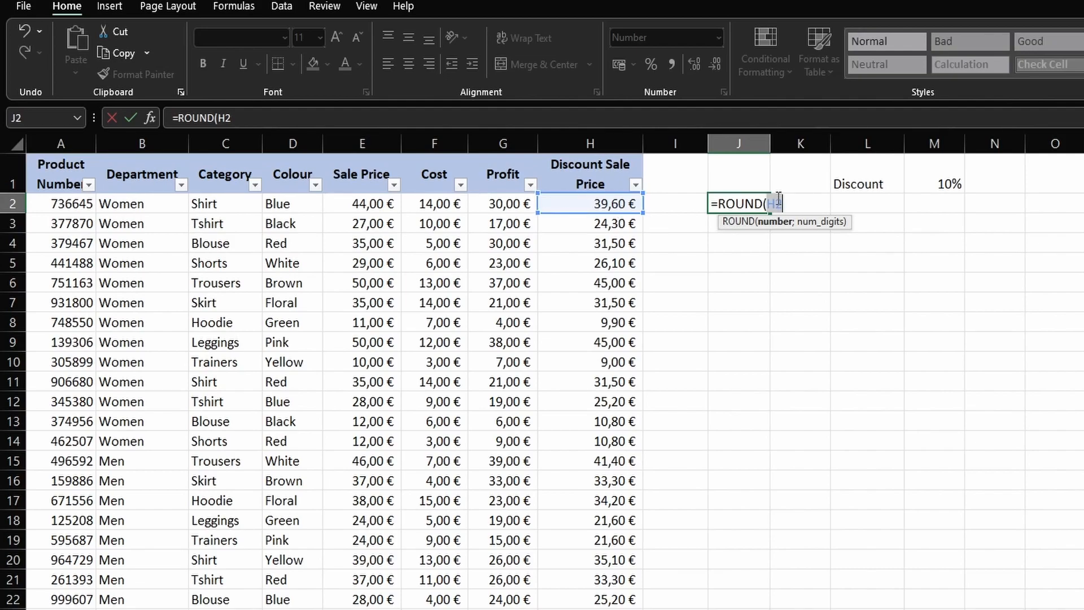
pyautogui.click(427, 117)
pyautogui.write(';')
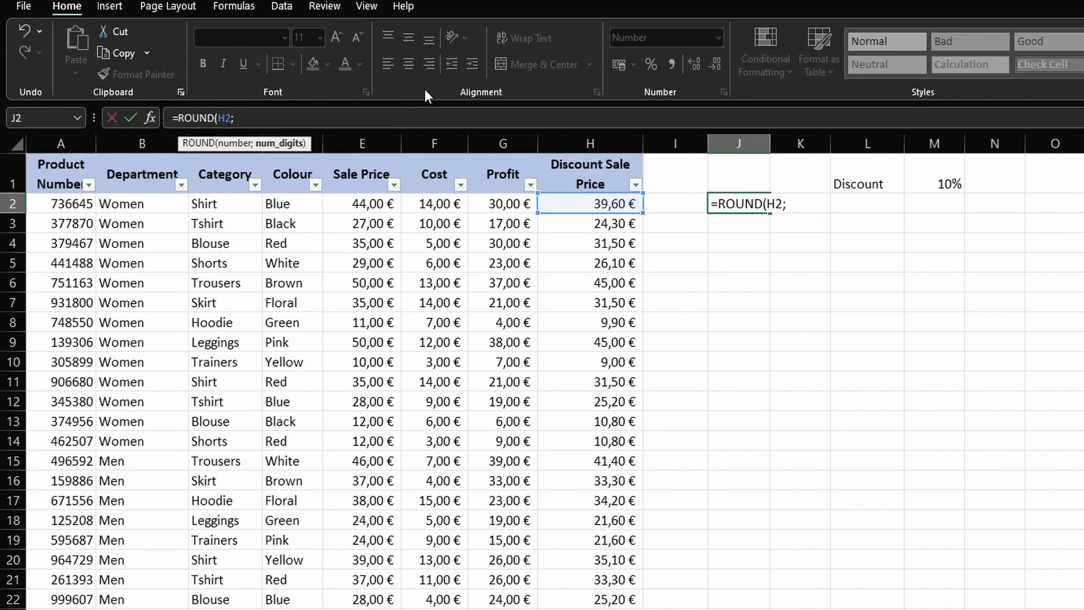
pyautogui.write('0')
pyautogui.press('Return')
# Fill the ROUND formula from J2 down to J4 and compare the results with the discount sale prices.
pyautogui.click(726, 203)
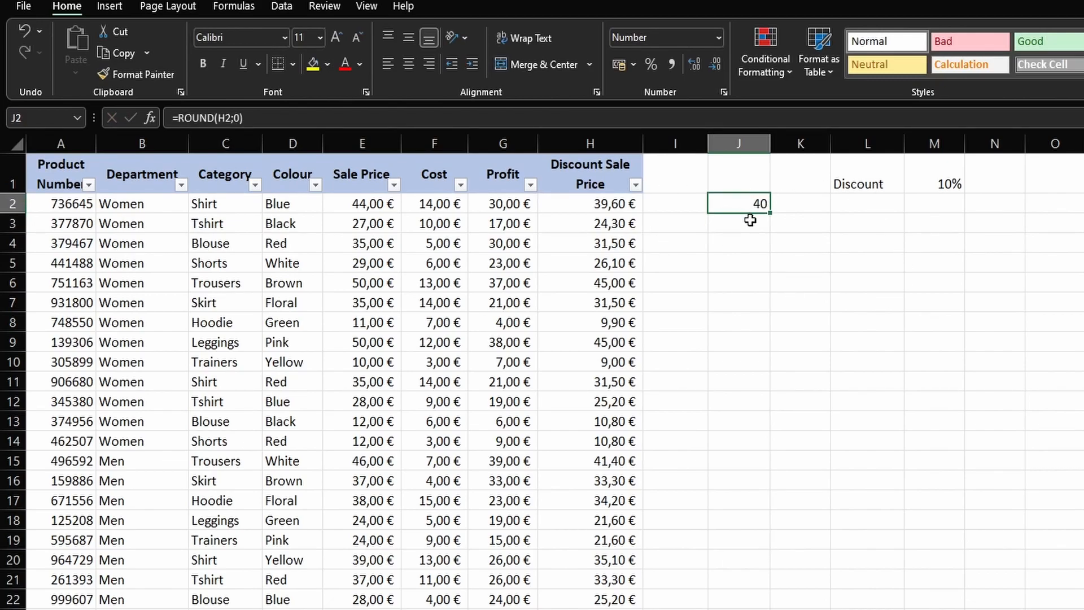
pyautogui.moveTo(772, 216); pyautogui.dragTo(761, 251)
pyautogui.click(756, 225)
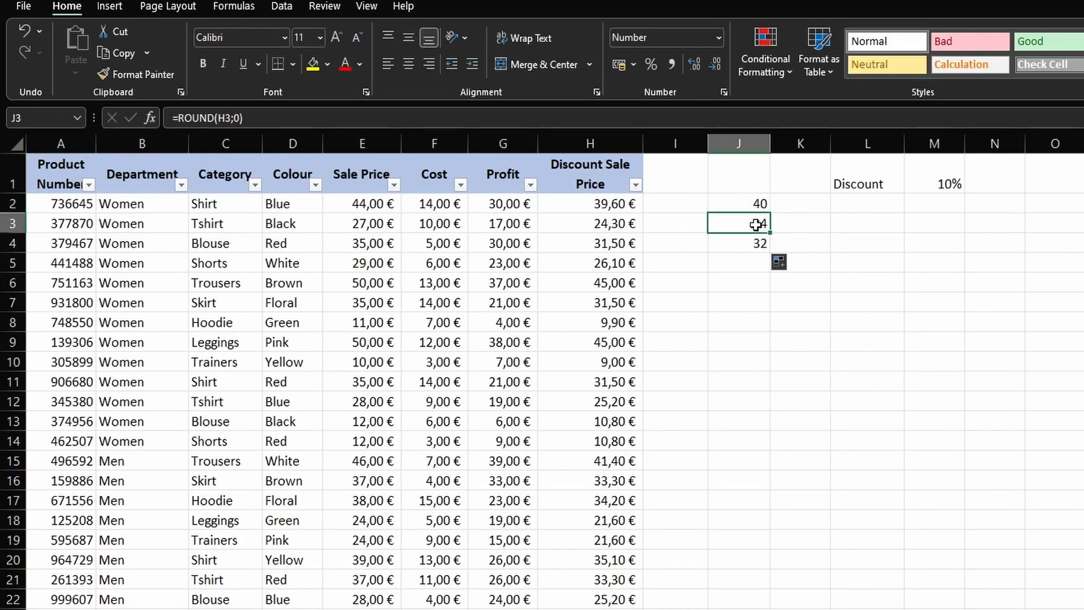
pyautogui.click(613, 237)
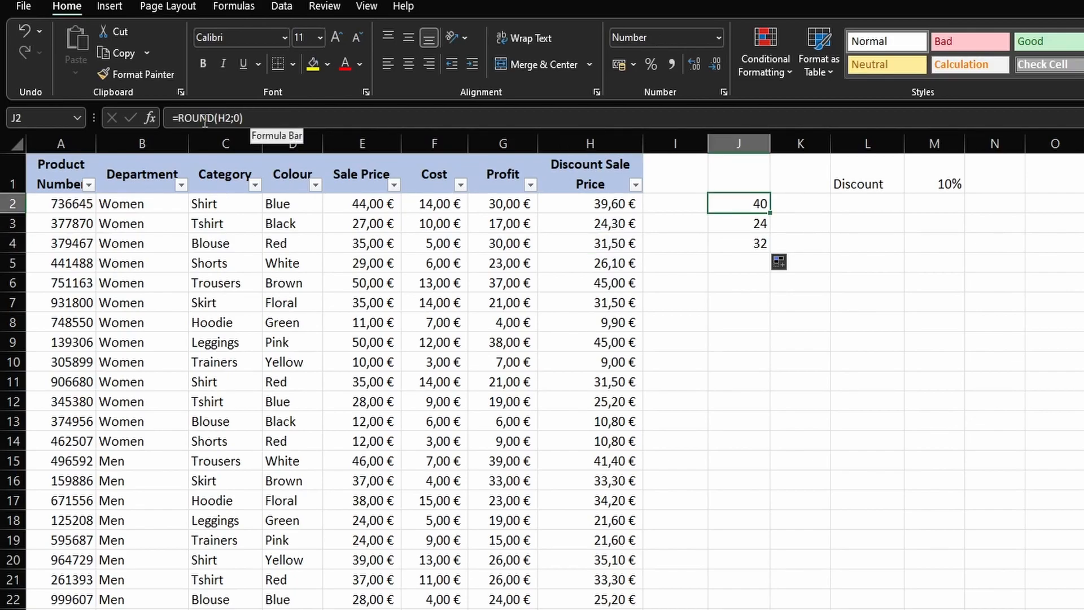
# Change the function in the J2 formula to ROUNDDOWN, giving =ROUNDDOWN(H2;0).
pyautogui.click(213, 119)
pyautogui.write('d')
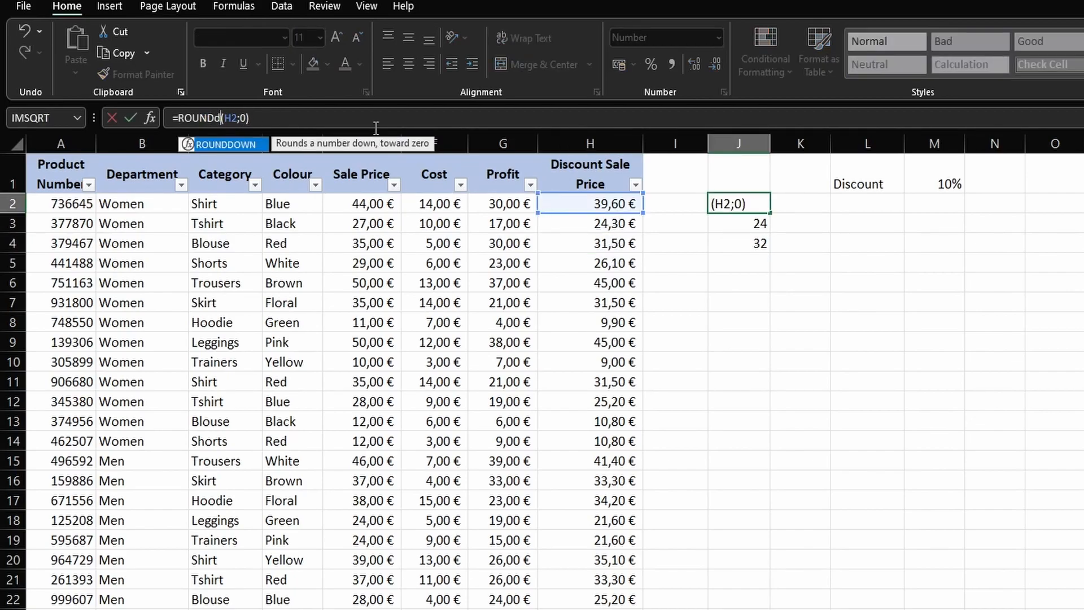
pyautogui.write('own')
pyautogui.press('Return')
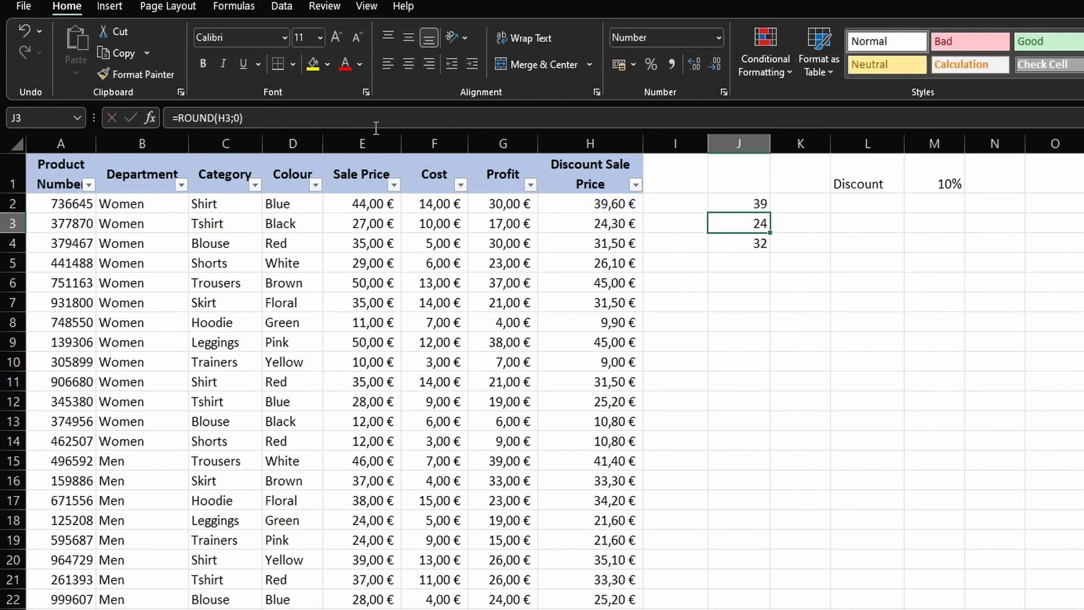
# Fill the ROUNDDOWN formula from J2 down to J4 and check the formula in J4.
pyautogui.click(738, 204)
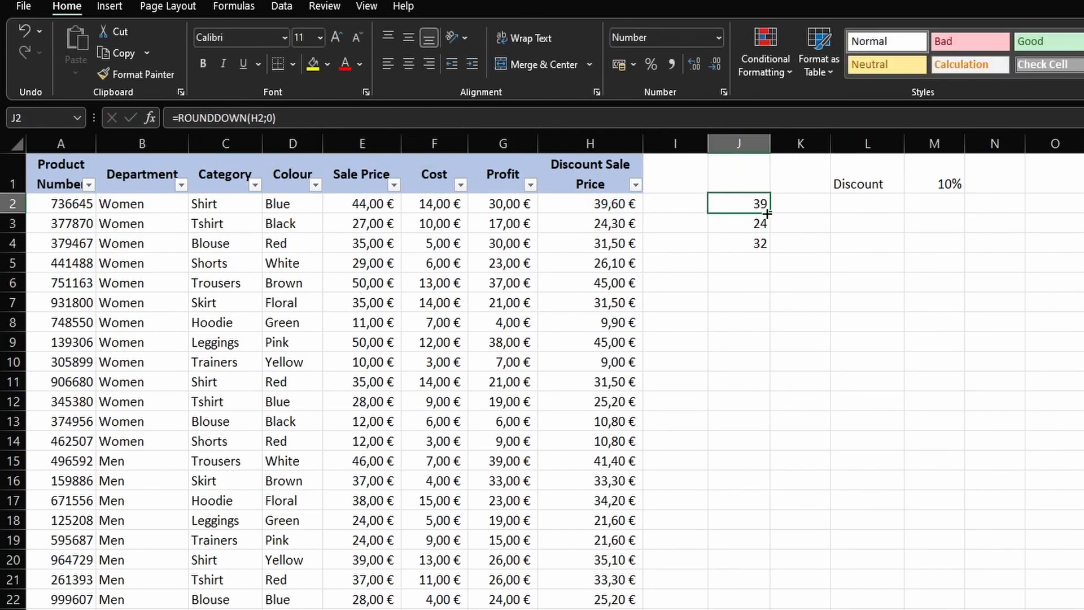
pyautogui.moveTo(770, 213); pyautogui.dragTo(771, 253)
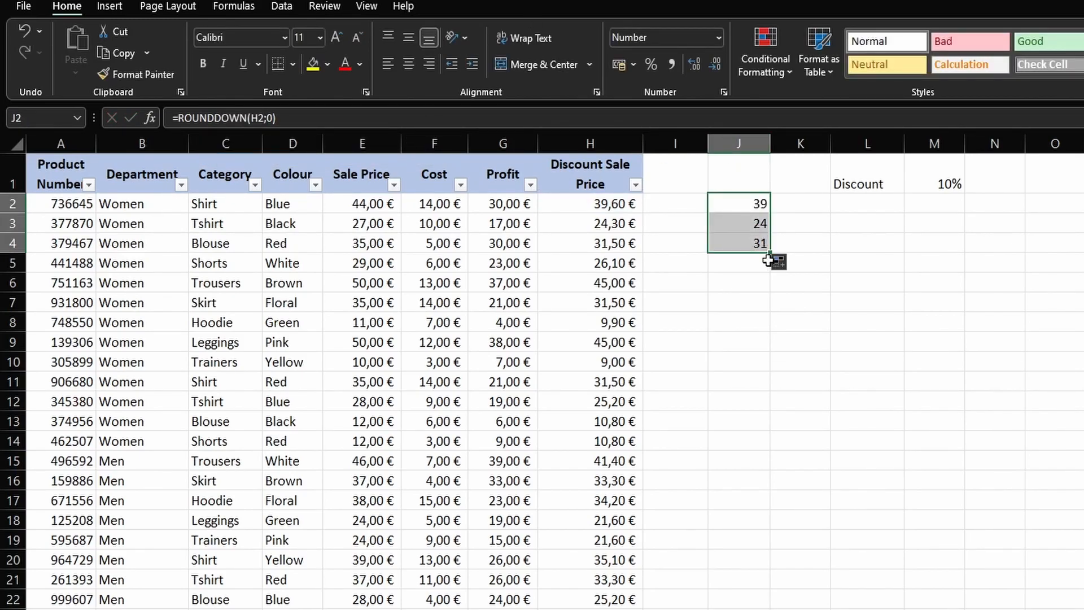
pyautogui.click(745, 243)
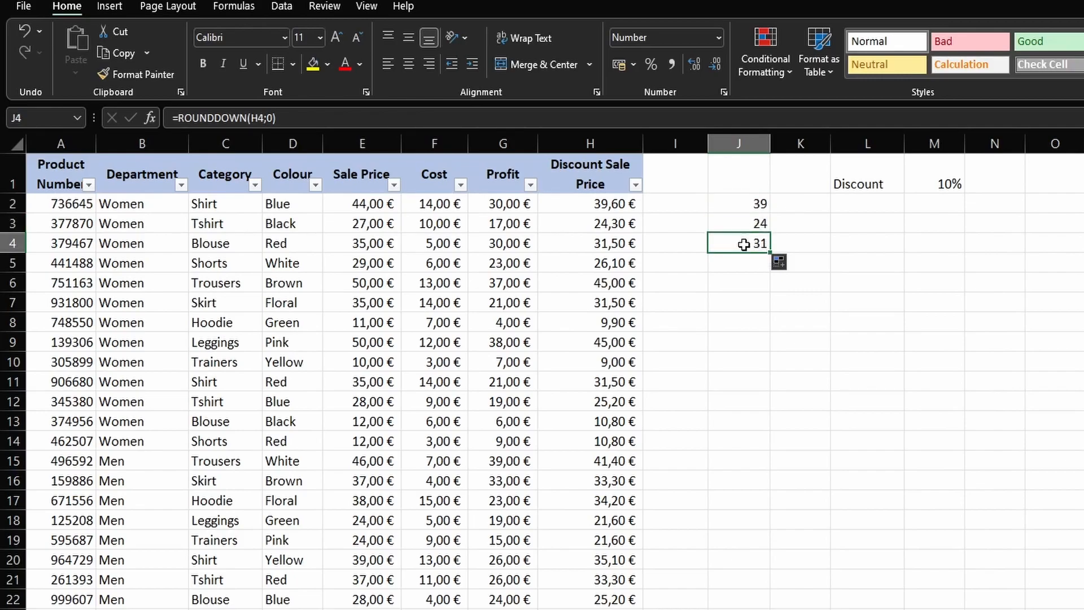
# Change the function in the J2 formula to ROUNDUP, giving =ROUNDUP(H2;0).
pyautogui.press('Up')
pyautogui.press('Up')
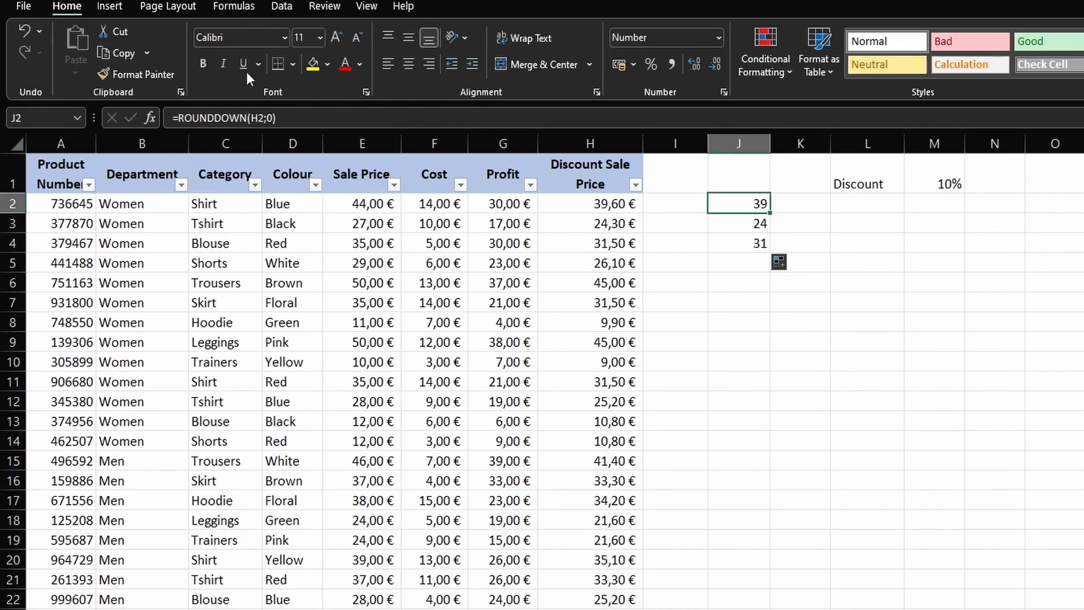
pyautogui.click(249, 118)
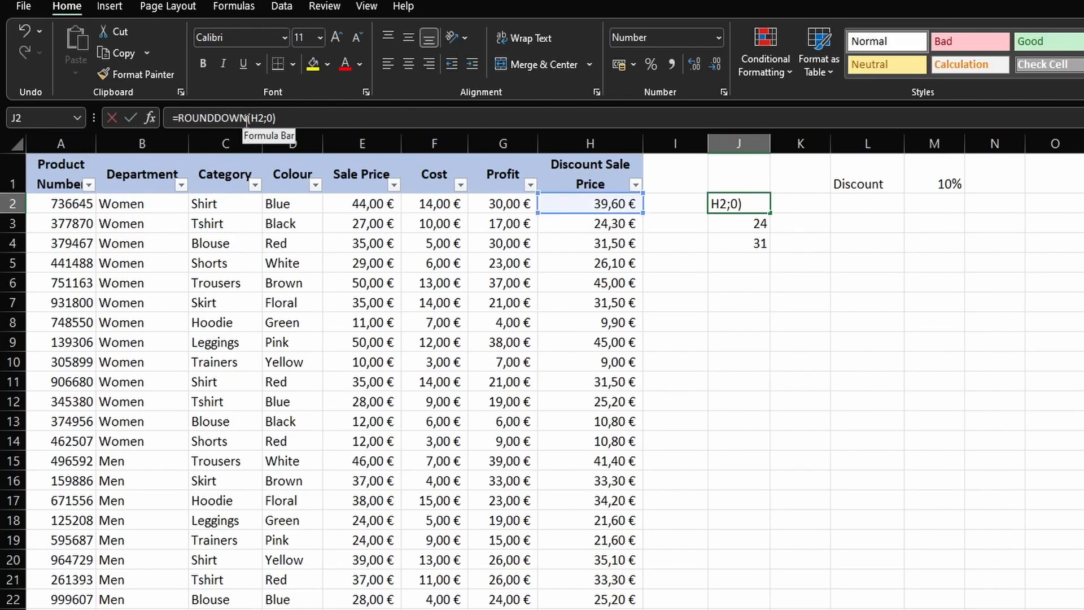
pyautogui.click(214, 115)
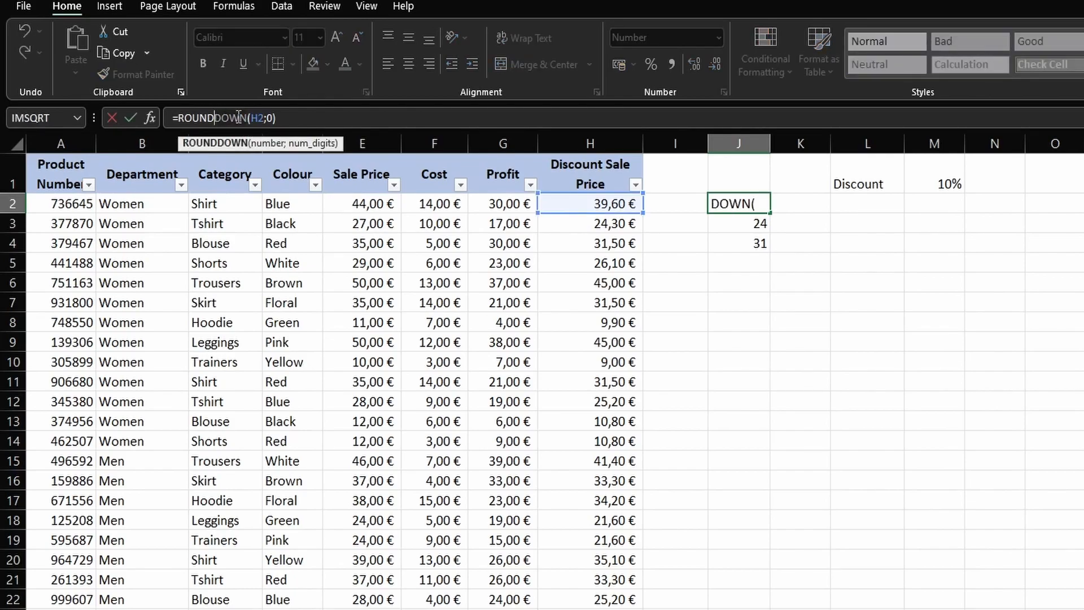
pyautogui.press('Delete')
pyautogui.press('Delete')
pyautogui.press('Delete')
pyautogui.press('Delete')
pyautogui.write('Up')
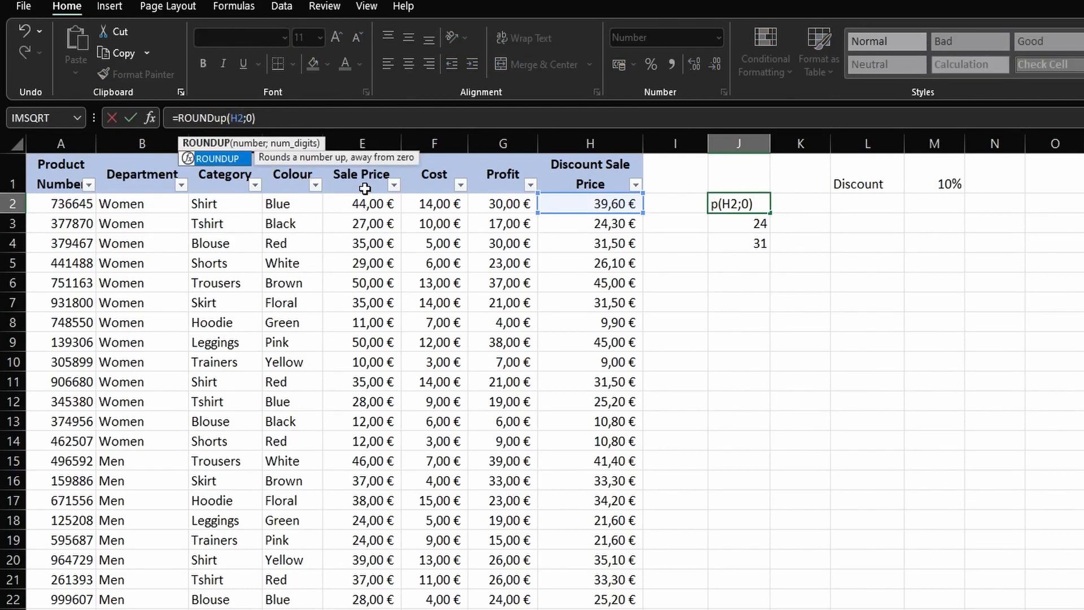
pyautogui.press('BackSpace')
pyautogui.write('P')
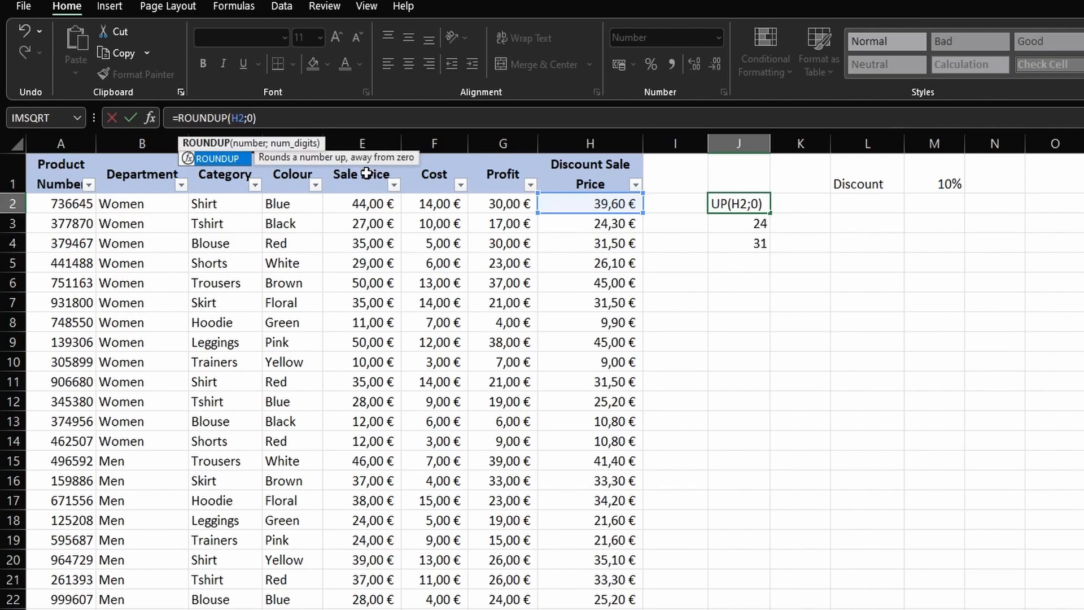
pyautogui.press('Return')
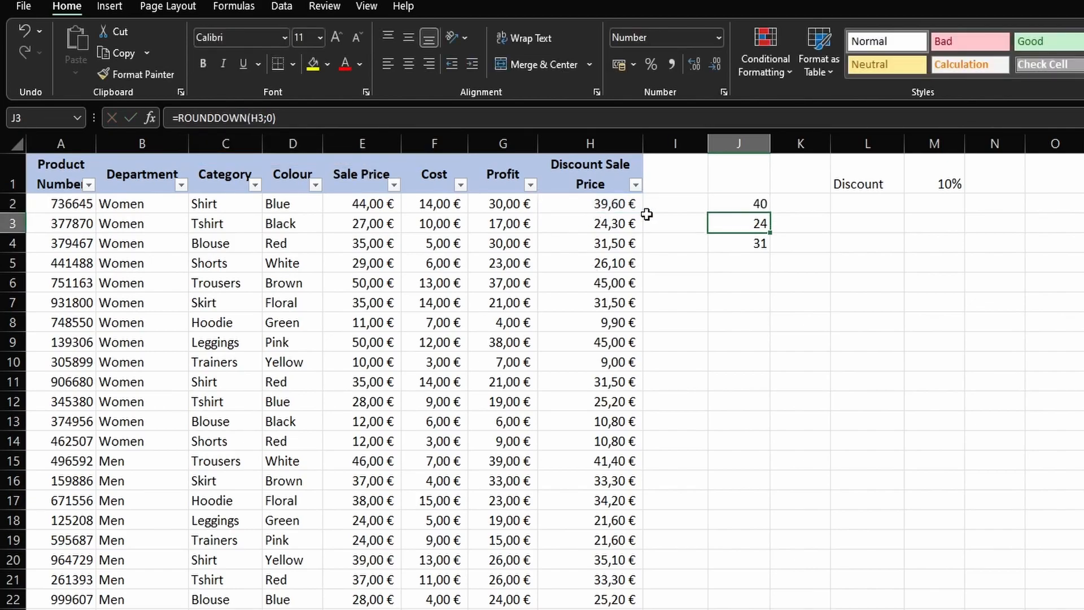
# Fill the ROUNDUP formula from J2 down to J4, check the copies, and clear the trial cells J2:J5.
pyautogui.click(741, 203)
pyautogui.moveTo(770, 214); pyautogui.dragTo(762, 245)
pyautogui.click(756, 223)
pyautogui.click(753, 243)
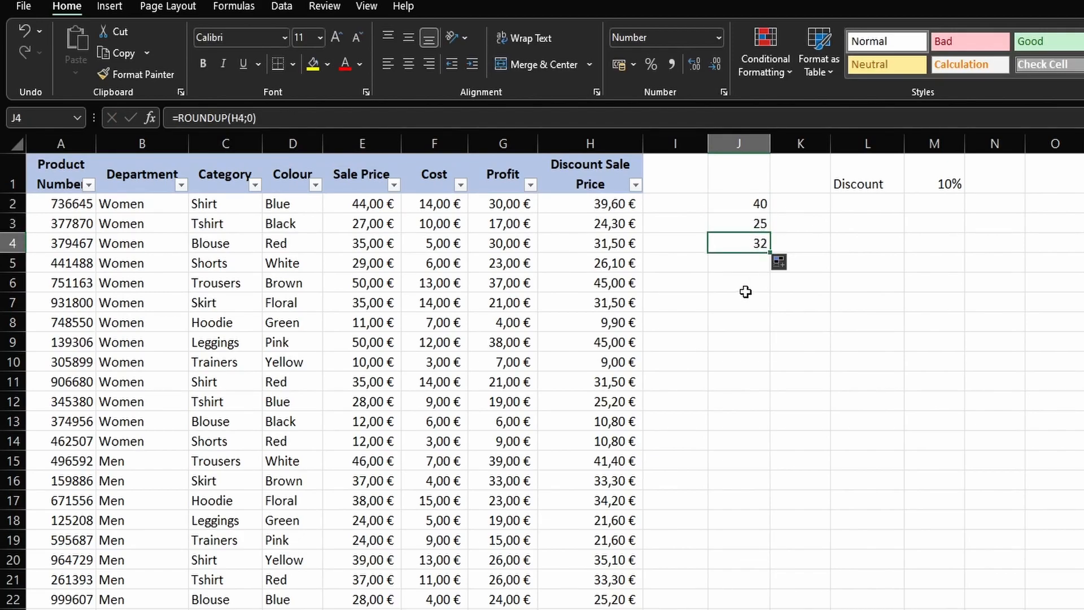
pyautogui.moveTo(731, 200); pyautogui.dragTo(718, 260)
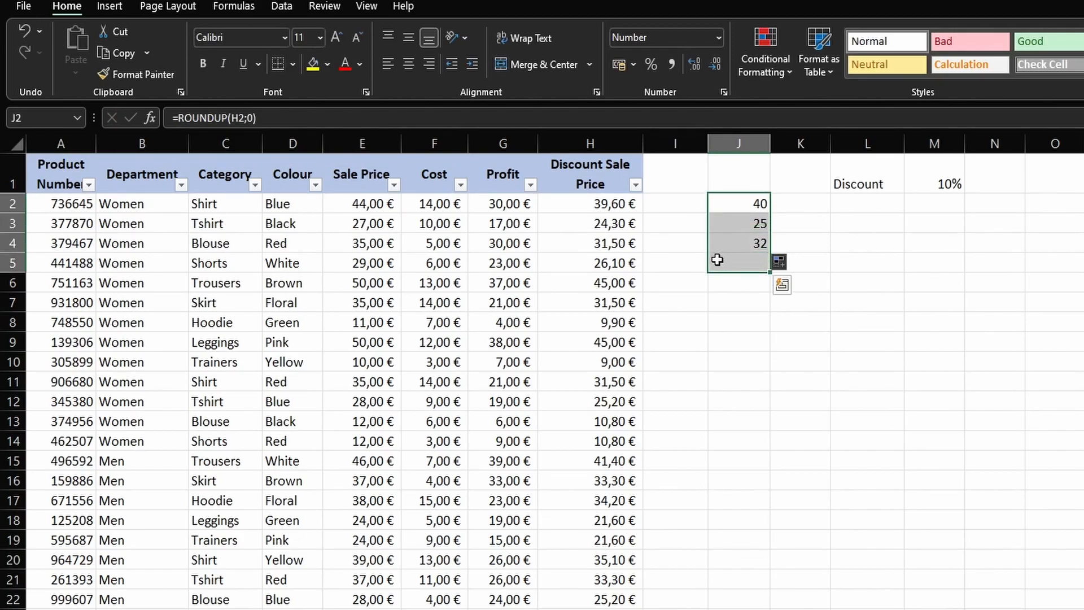
pyautogui.press('Delete')
# Wrap the discount price formula in H2 in ROUNDDOWN with zero decimals, giving =ROUNDDOWN(E2*(1-$M$1);0).
pyautogui.click(598, 209)
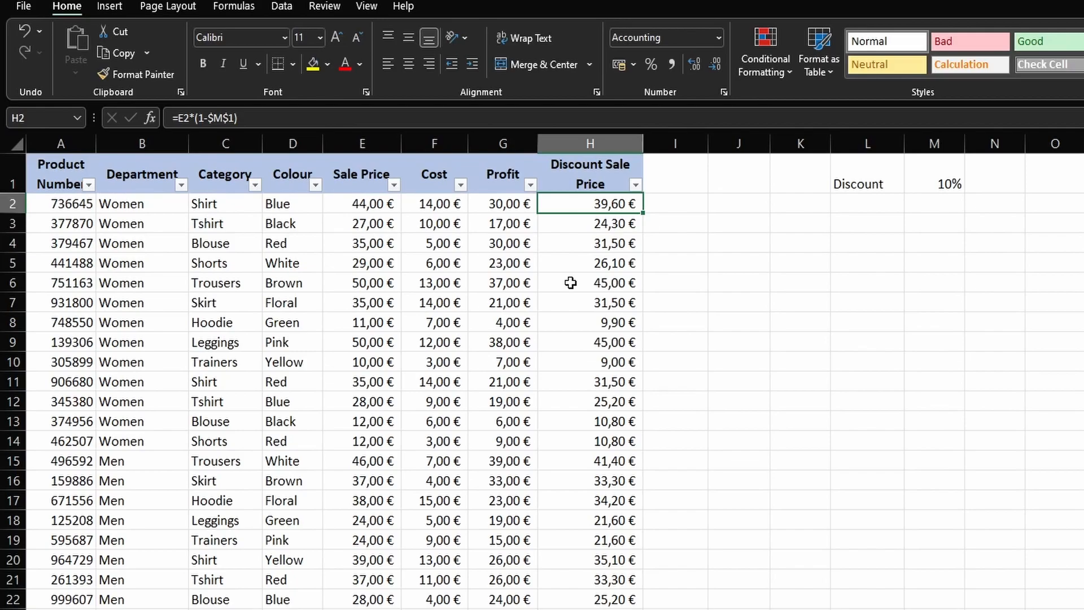
pyautogui.click(177, 119)
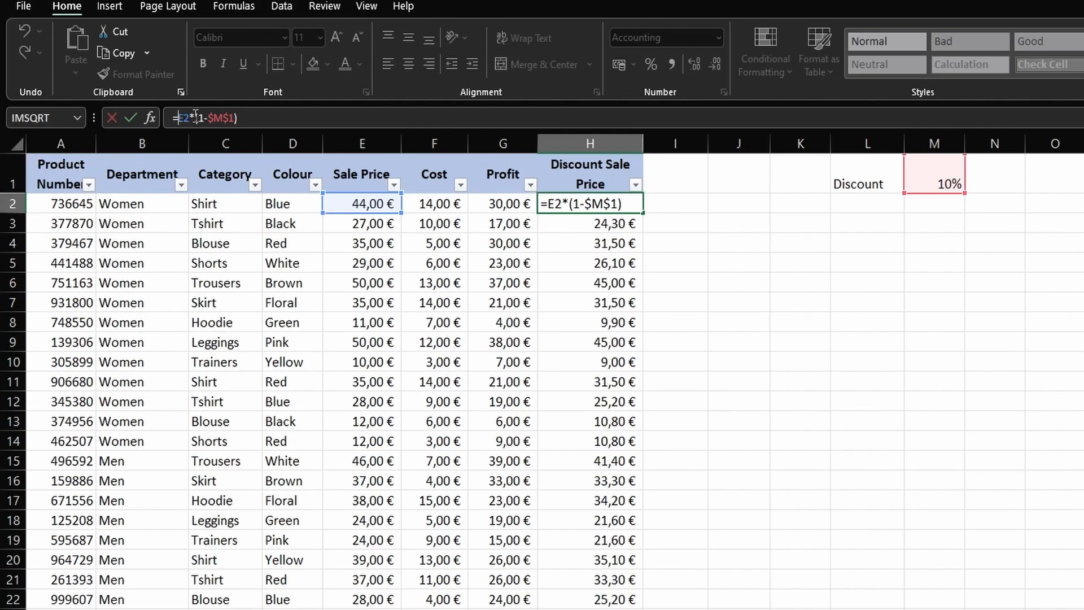
pyautogui.write('rp')
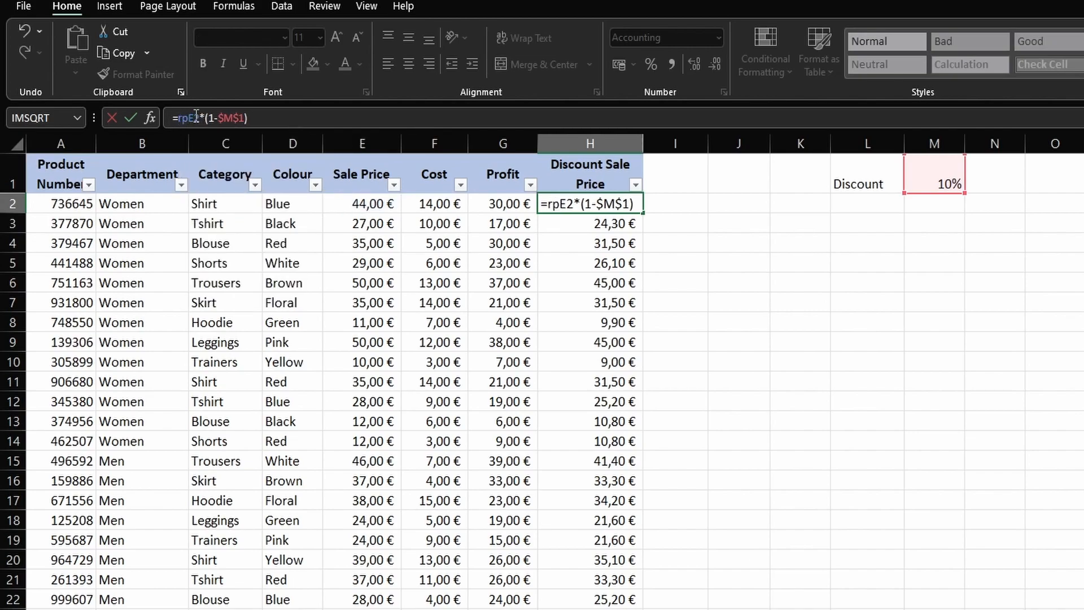
pyautogui.press('BackSpace')
pyautogui.write('o')
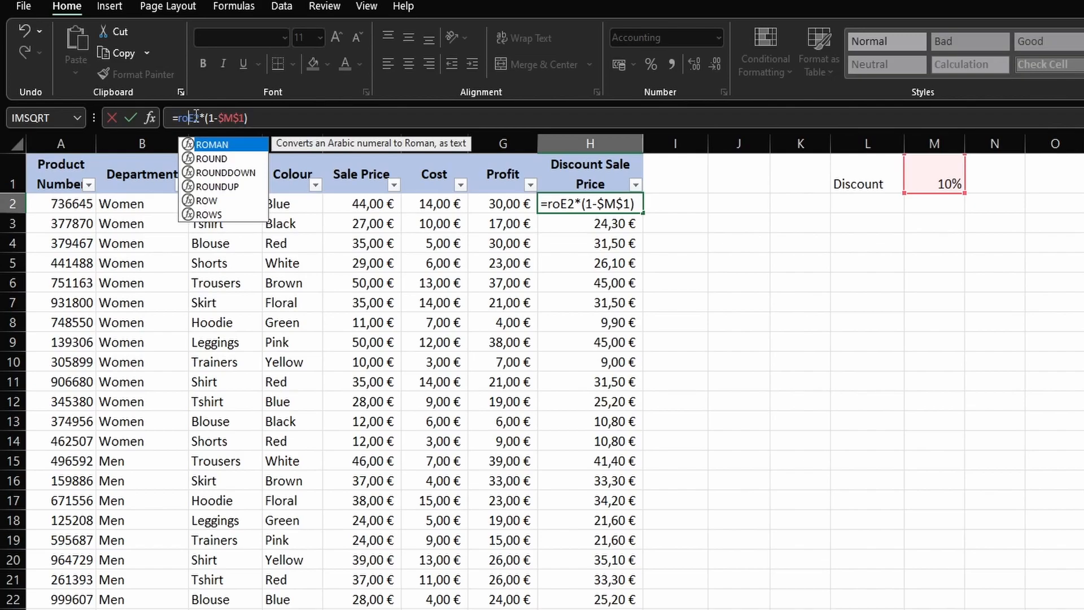
pyautogui.press('Down')
pyautogui.press('Down')
pyautogui.press('Tab')
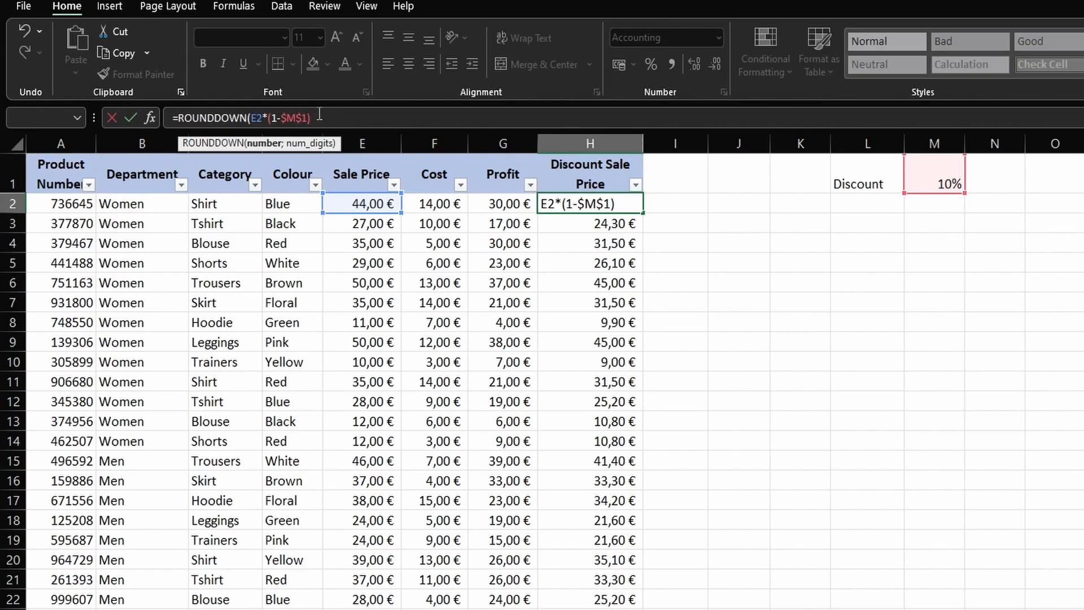
pyautogui.write(';0')
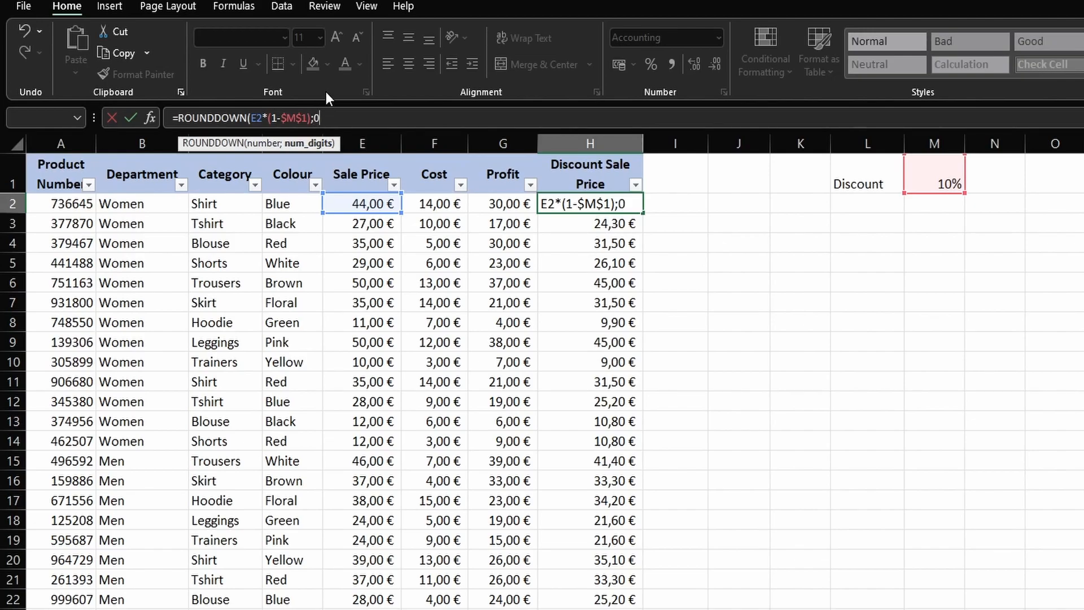
pyautogui.write(')')
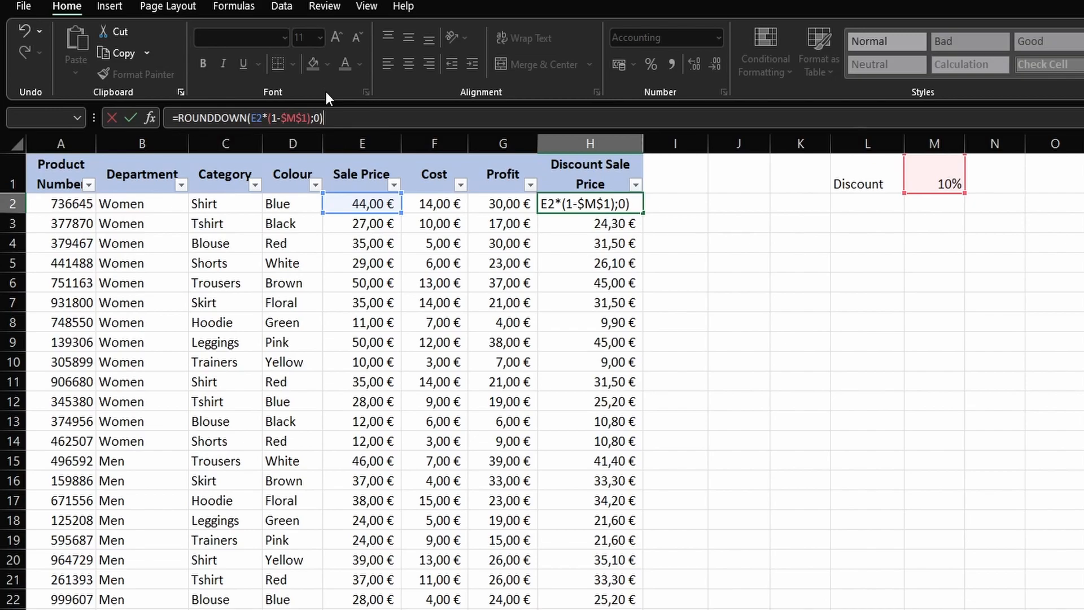
pyautogui.press('Return')
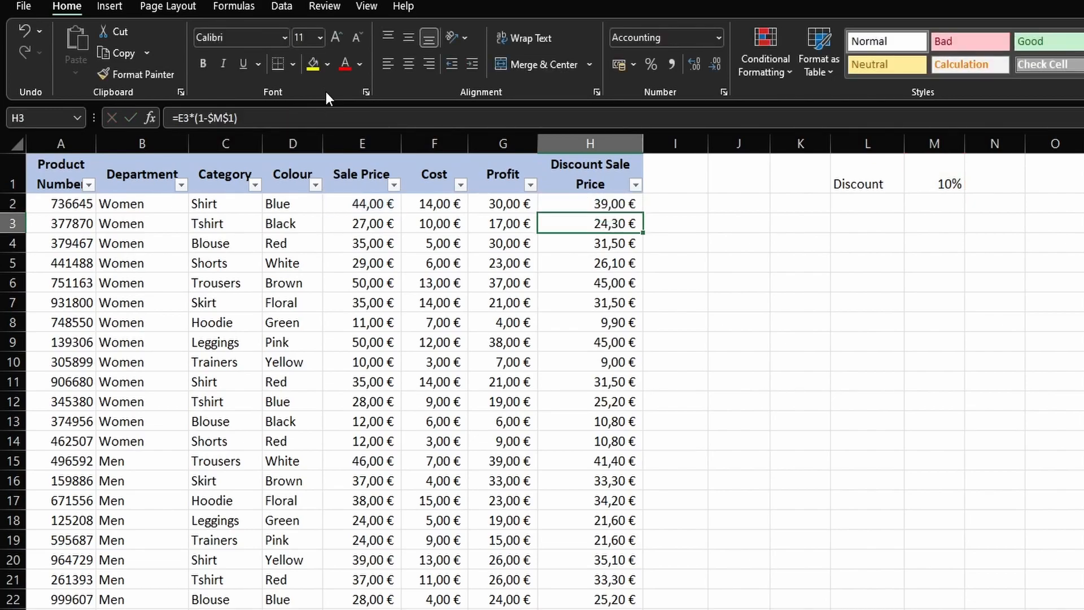
# Fill the ROUNDDOWN formula from H2 down the whole Discount Sale Price column and review the rounded prices.
pyautogui.click(615, 205)
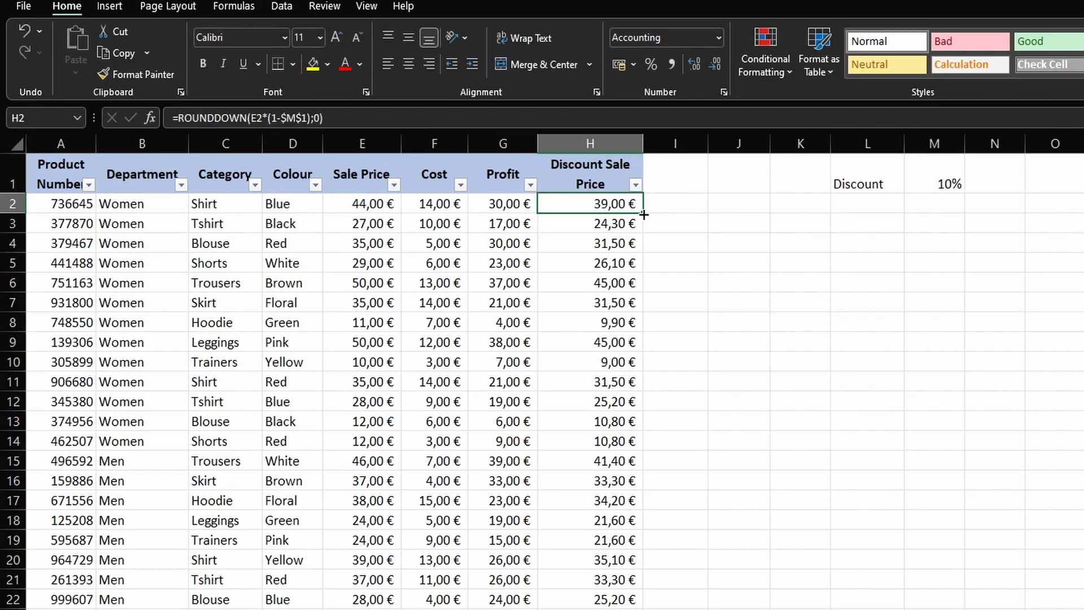
pyautogui.doubleClick(643, 214)
pyautogui.click(603, 201)
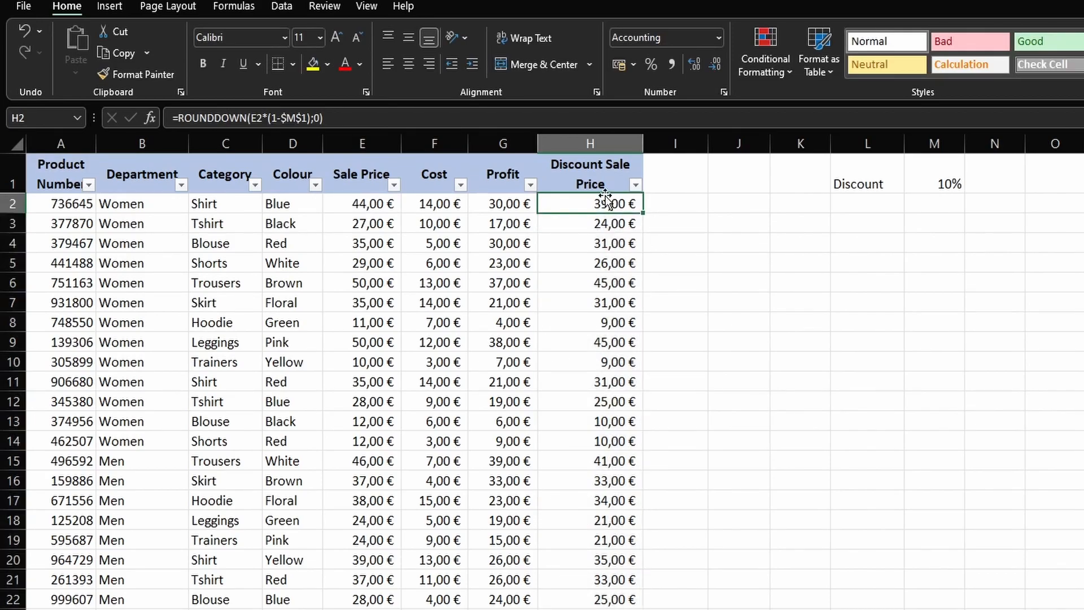
pyautogui.scroll(-1, 619, 225)
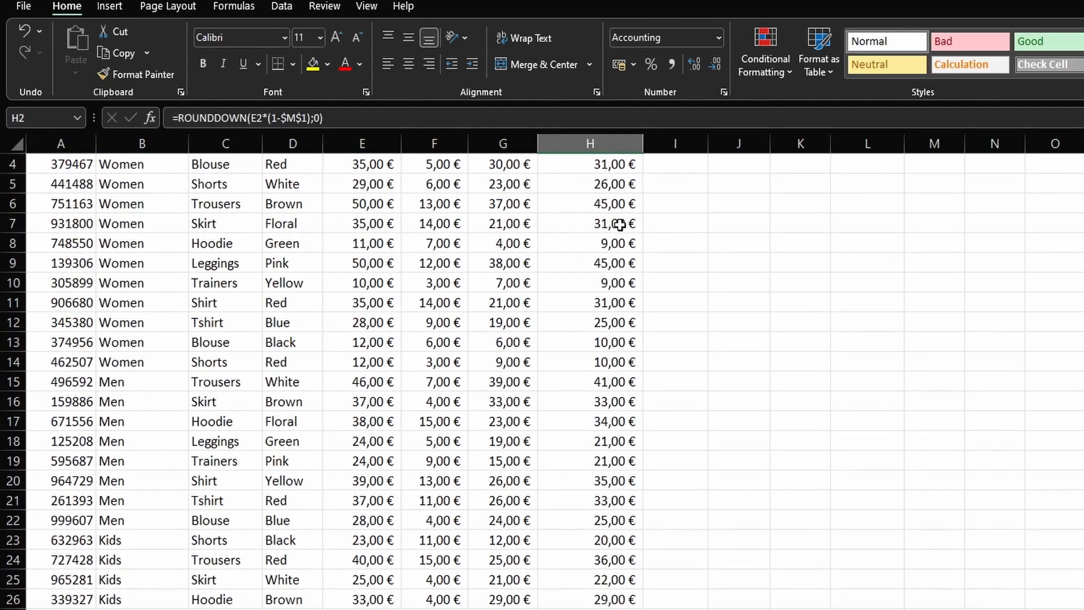
pyautogui.scroll(1, 620, 223)
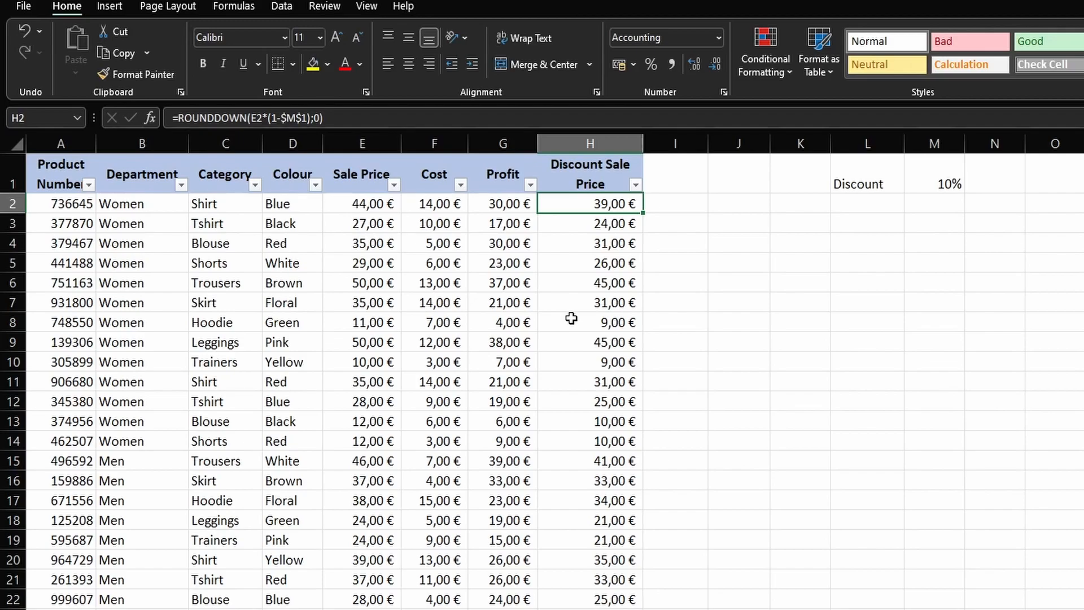
pyautogui.scroll(-1, 571, 318)
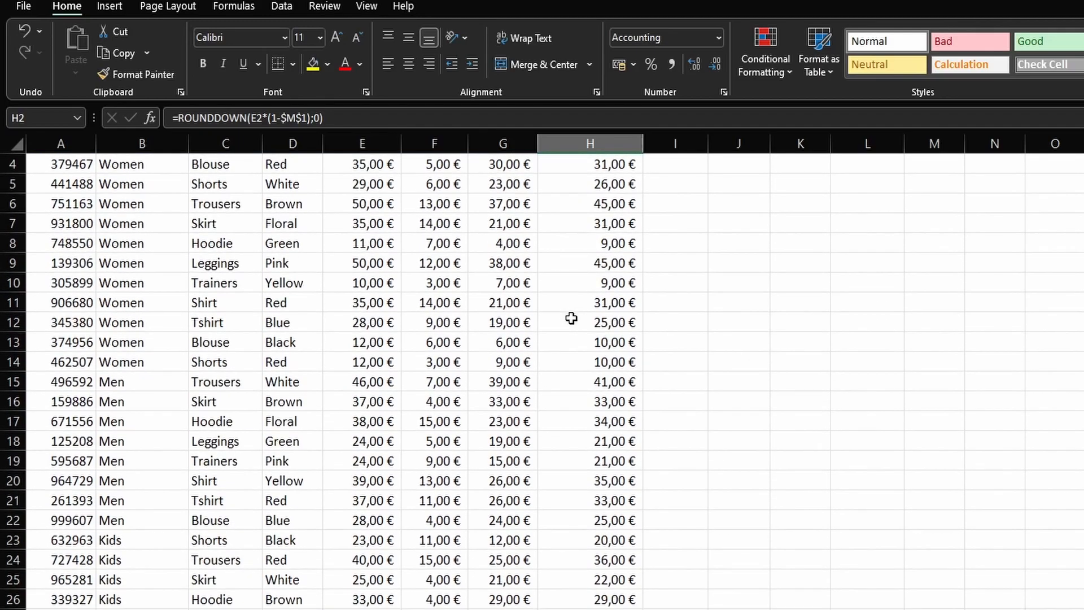
pyautogui.scroll(1, 571, 318)
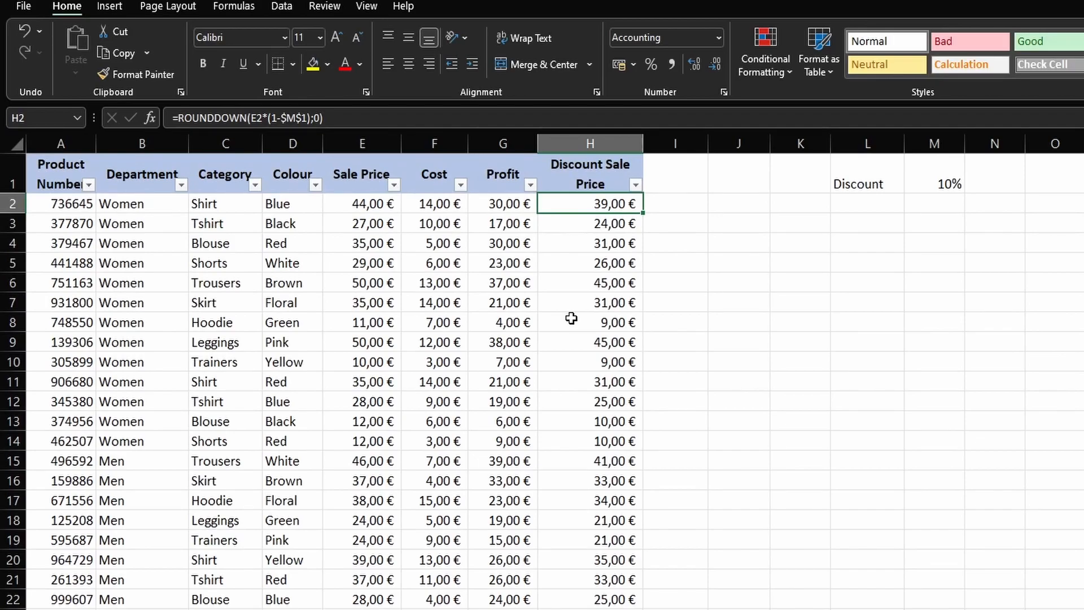
# Enter =AVERAGE(H2:H37) in K6 to average the discount sale prices and move that cell to K1.
pyautogui.click(800, 282)
pyautogui.write('=')
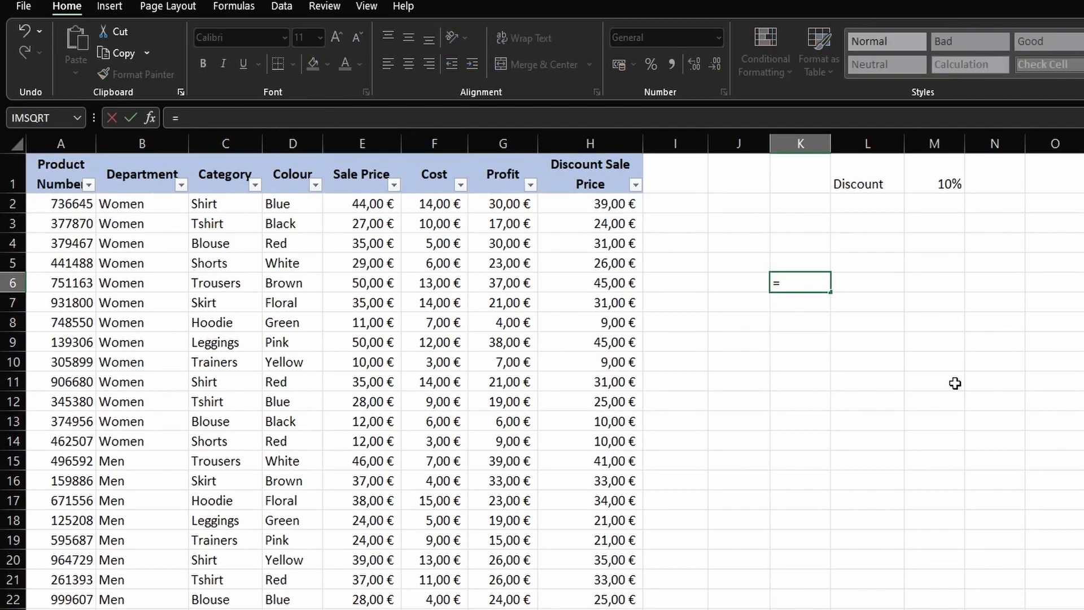
pyautogui.write('avera')
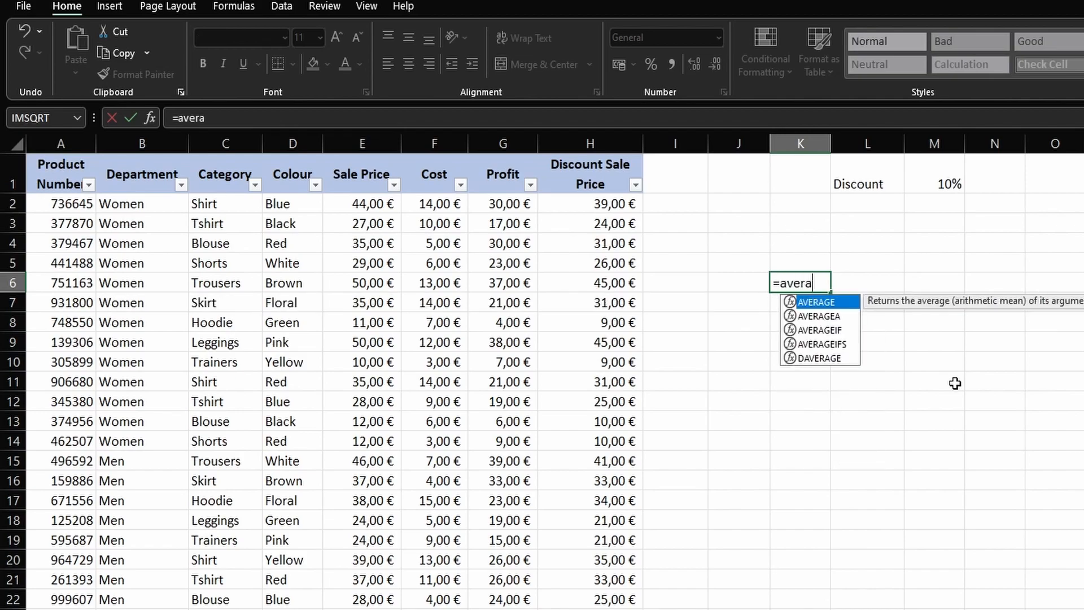
pyautogui.press('Tab')
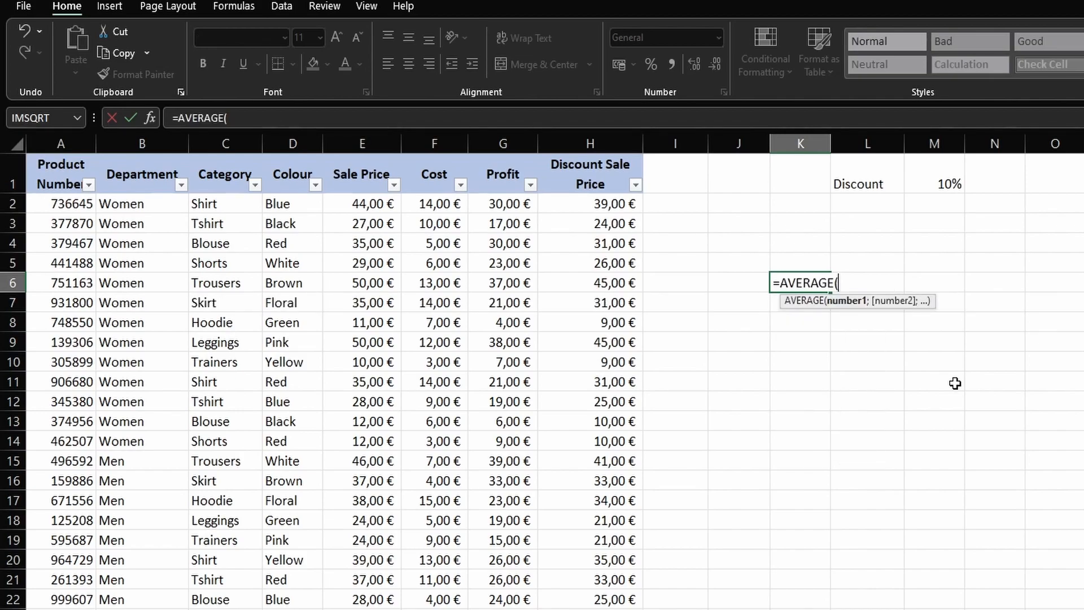
pyautogui.click(598, 202)
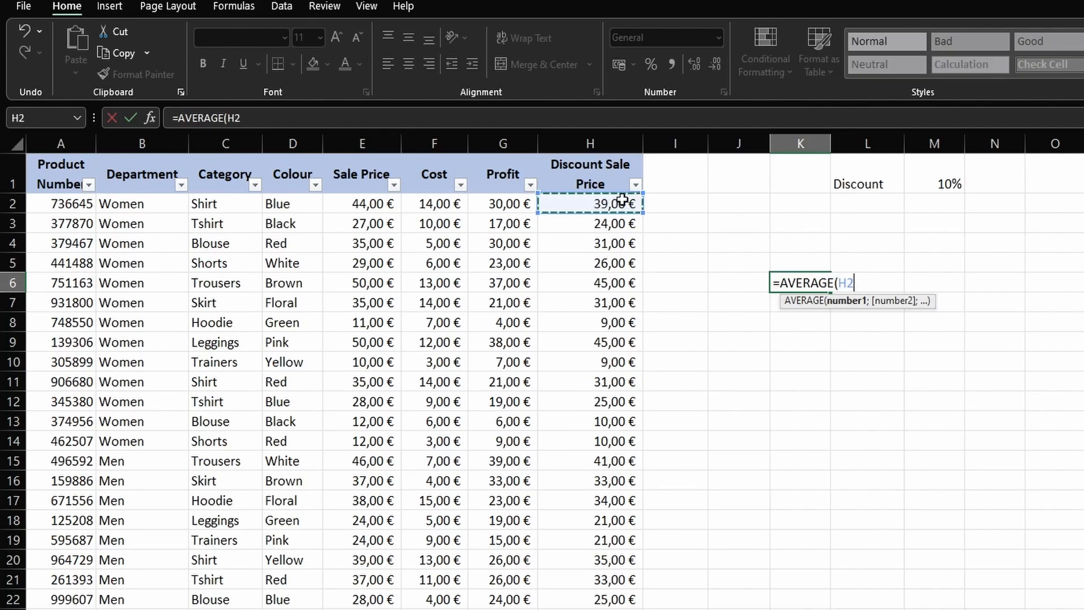
pyautogui.hotkey('ctrl', 'shift', 'Down')
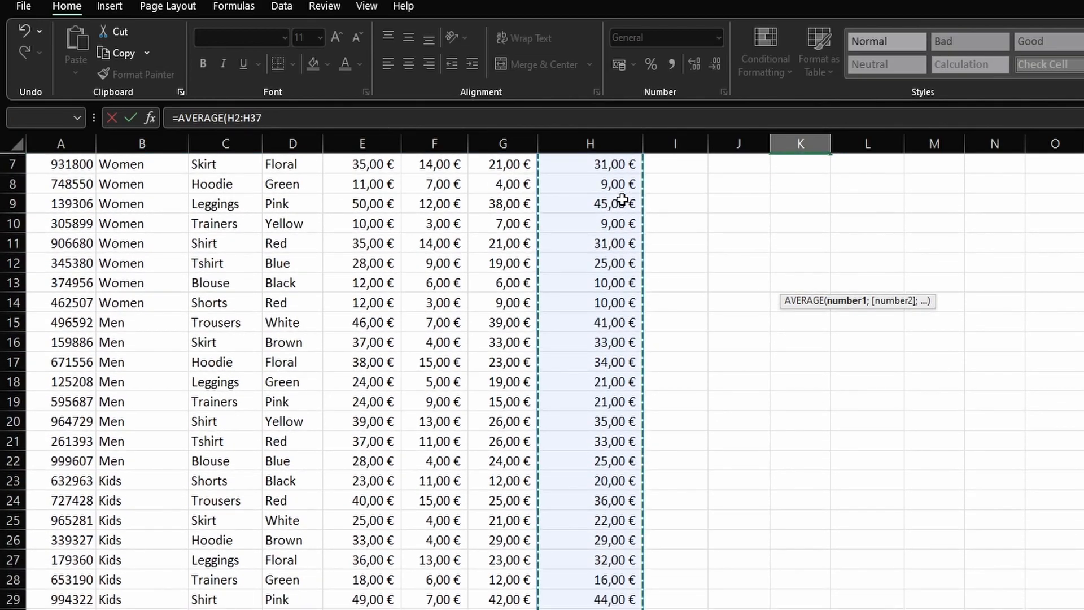
pyautogui.press('Return')
pyautogui.scroll(2, 623, 200)
pyautogui.press('Up')
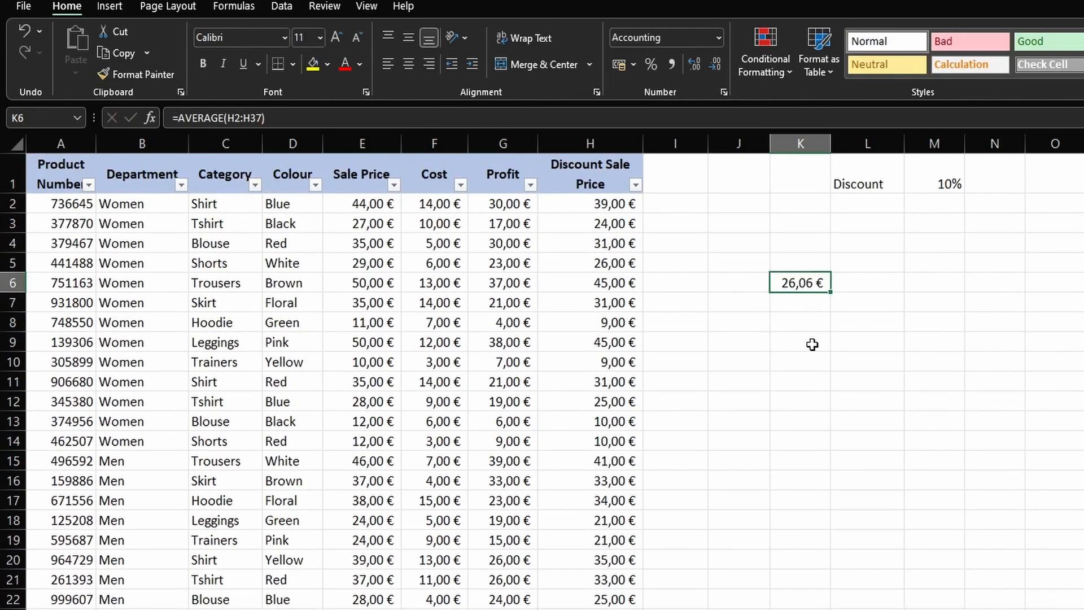
pyautogui.moveTo(811, 281); pyautogui.dragTo(796, 182)
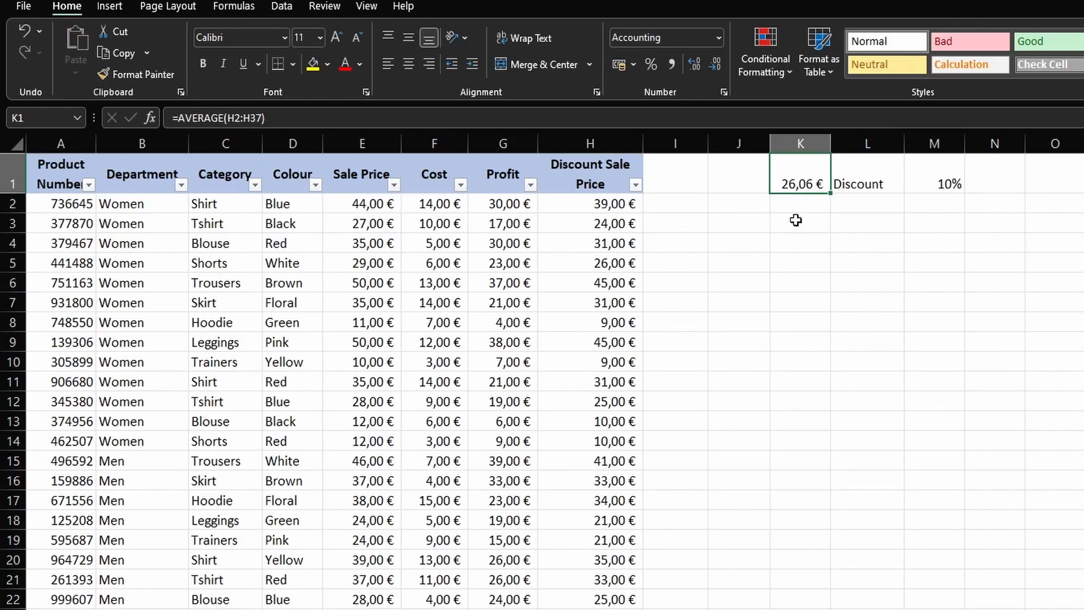
# Filter the Colour column to show only Blue products.
pyautogui.click(796, 401)
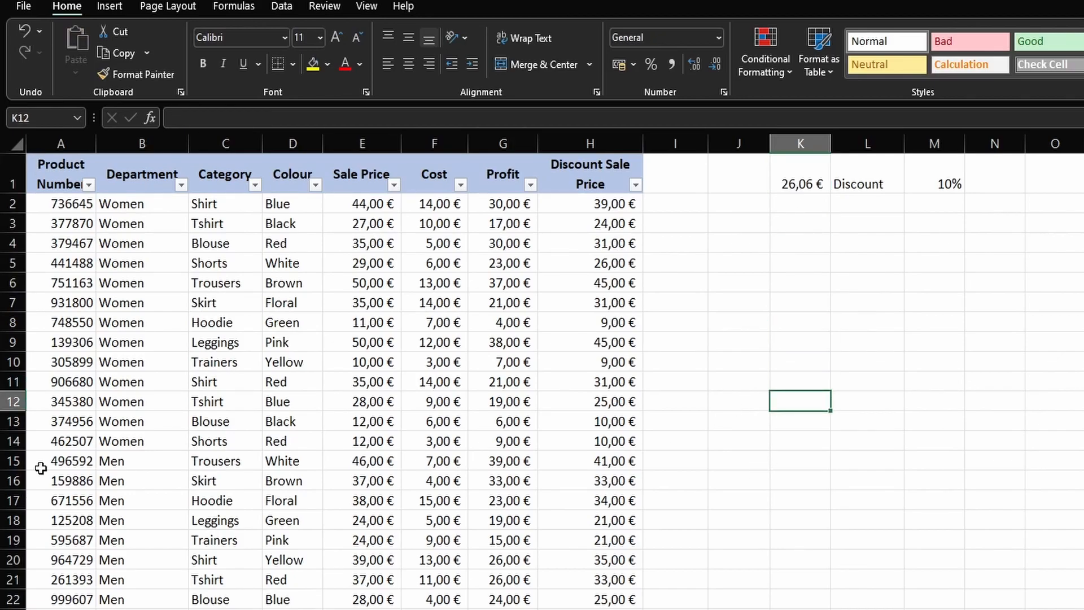
pyautogui.click(314, 185)
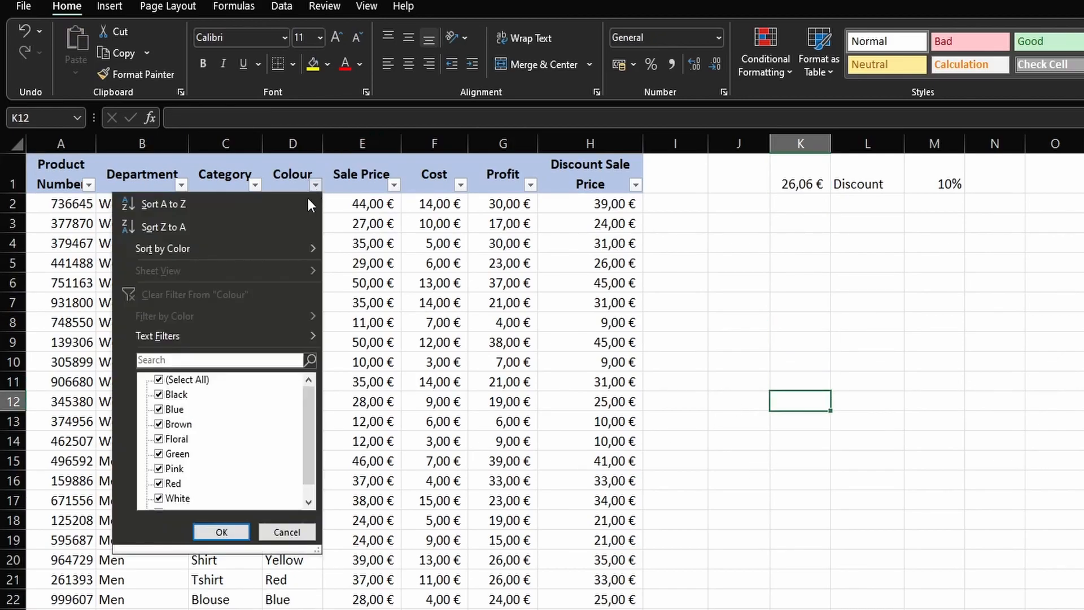
pyautogui.click(167, 384)
pyautogui.click(187, 412)
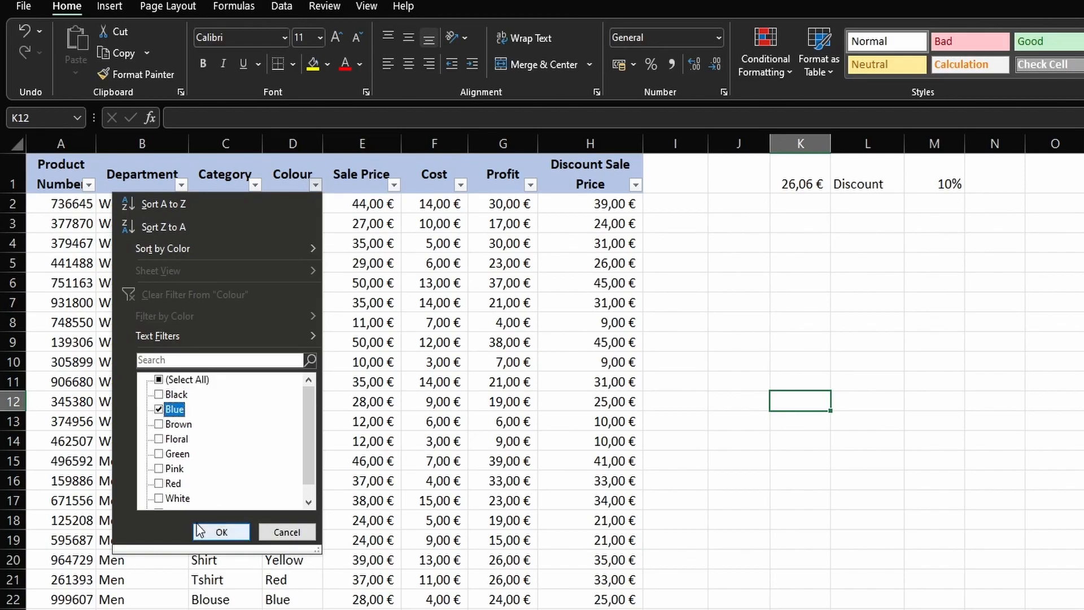
pyautogui.click(220, 531)
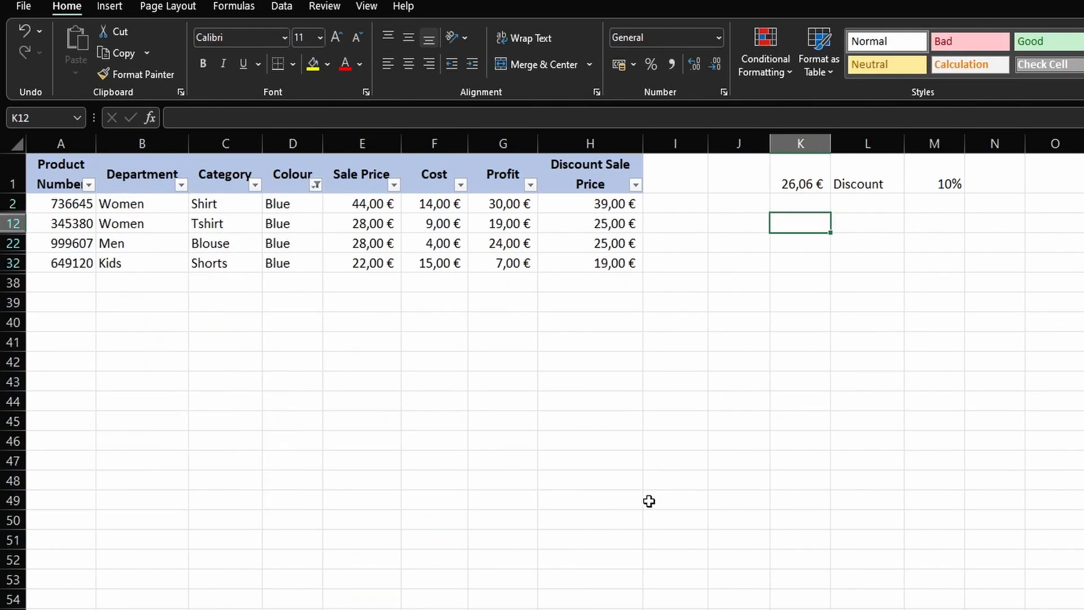
# Rebuild the average in K1 over only the filtered Blue discount sale prices, entering =AVERAGE(H2:H32), and check the formula.
pyautogui.press('Up')
pyautogui.press('Up')
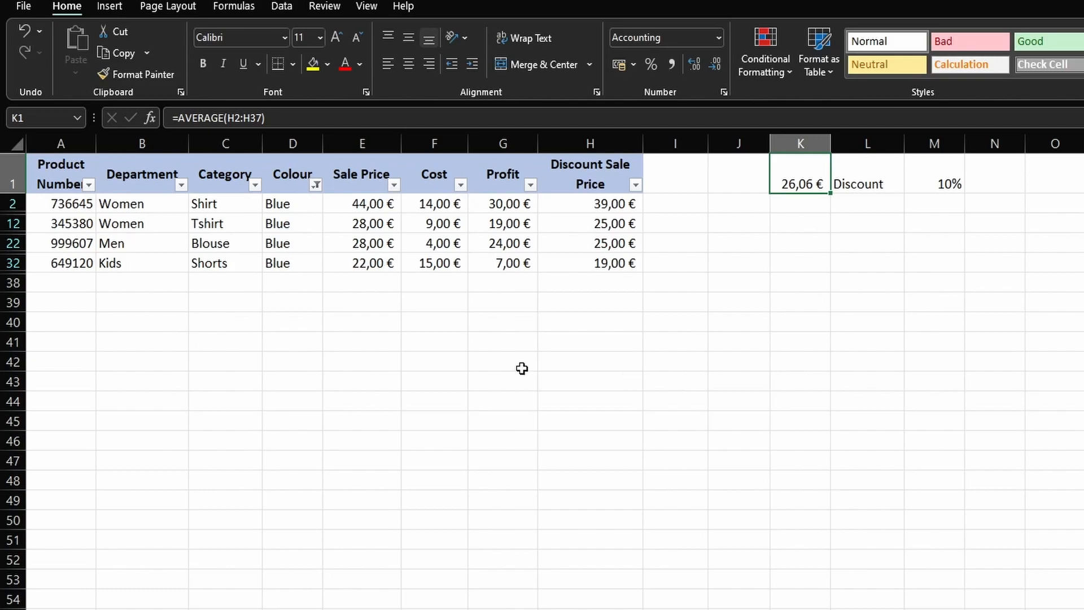
pyautogui.click(283, 117)
pyautogui.moveTo(225, 129); pyautogui.dragTo(231, 126)
pyautogui.press('BackSpace')
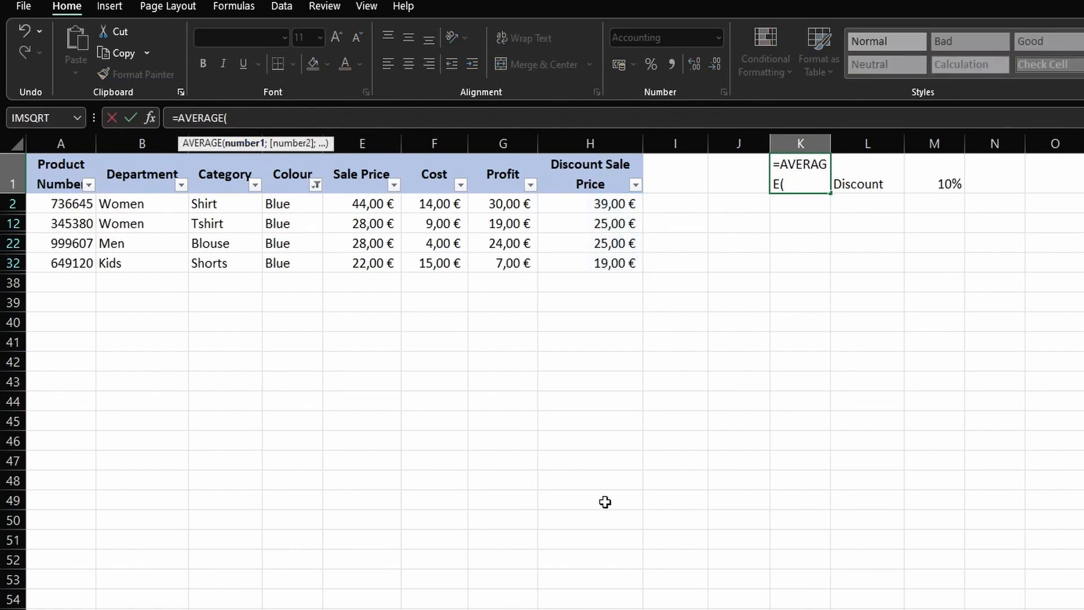
pyautogui.click(367, 206)
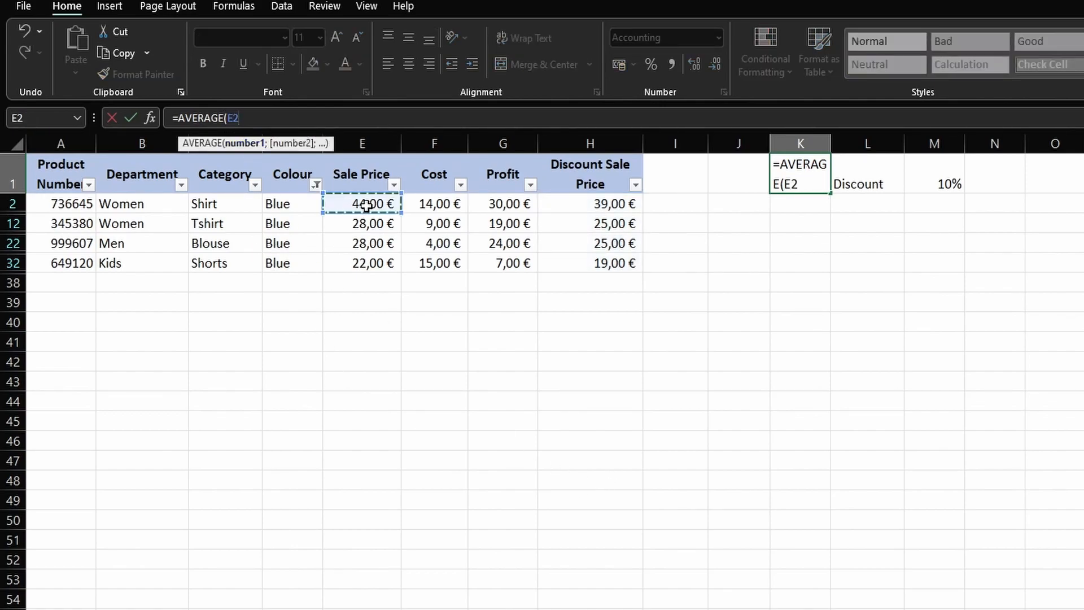
pyautogui.moveTo(551, 205); pyautogui.dragTo(591, 213)
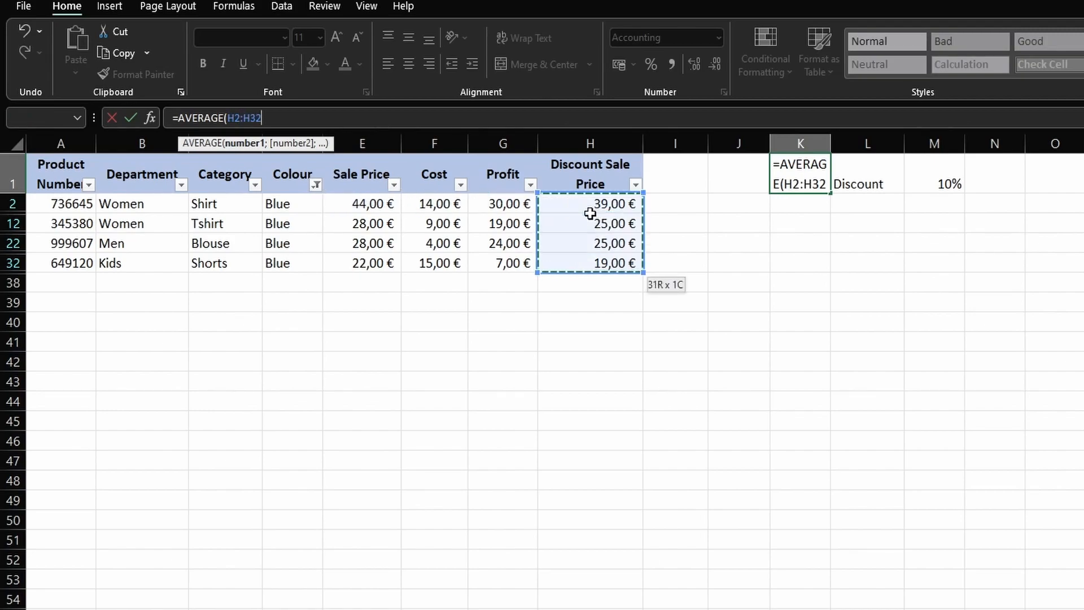
pyautogui.press('Return')
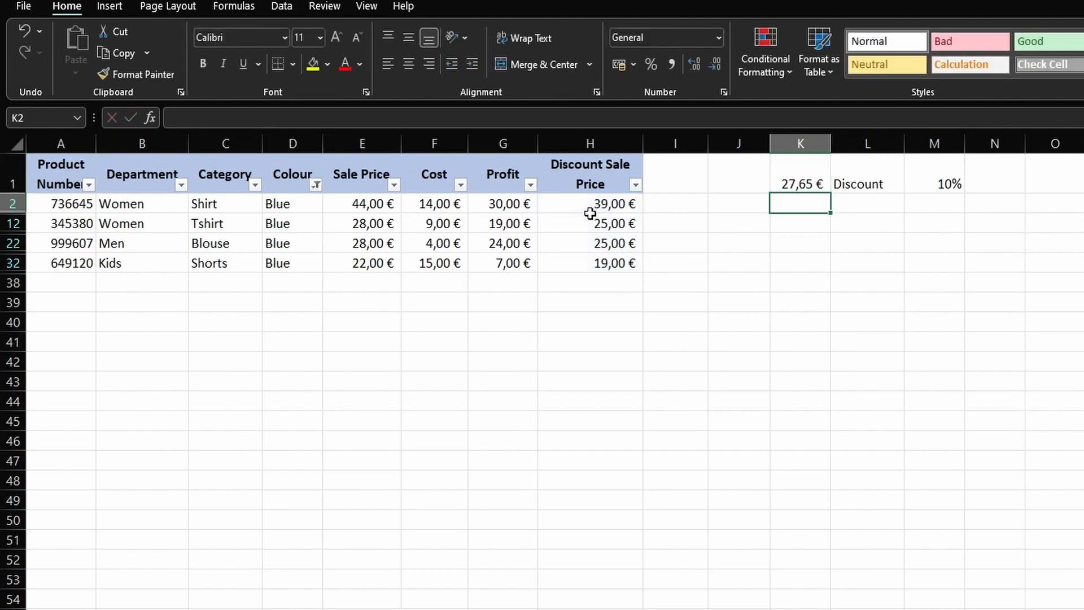
pyautogui.click(799, 173)
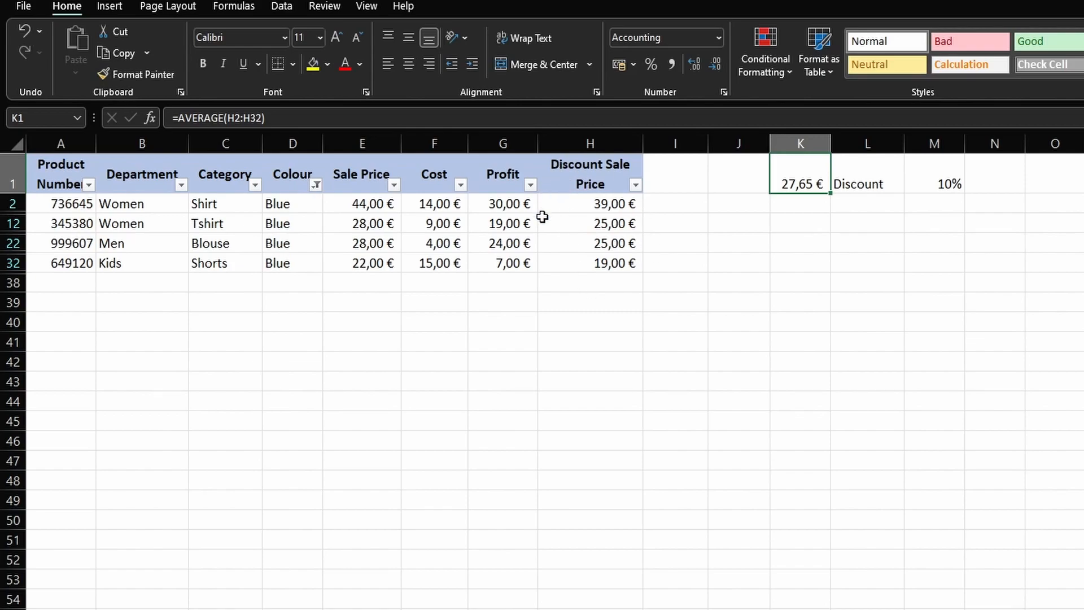
# Clear the Colour filter so all products in the table are shown.
pyautogui.click(584, 263)
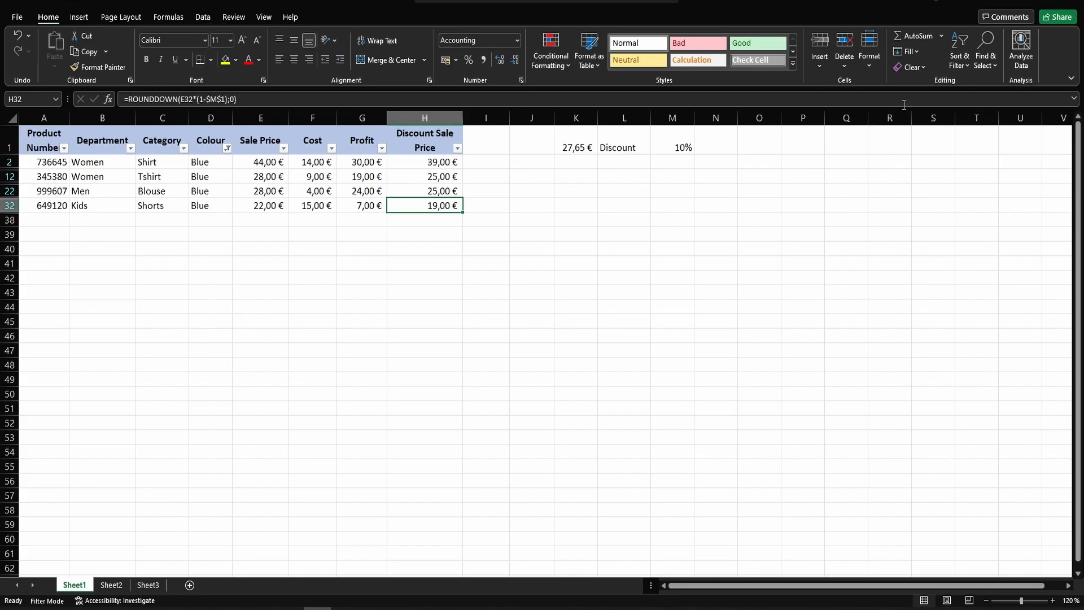
pyautogui.click(958, 59)
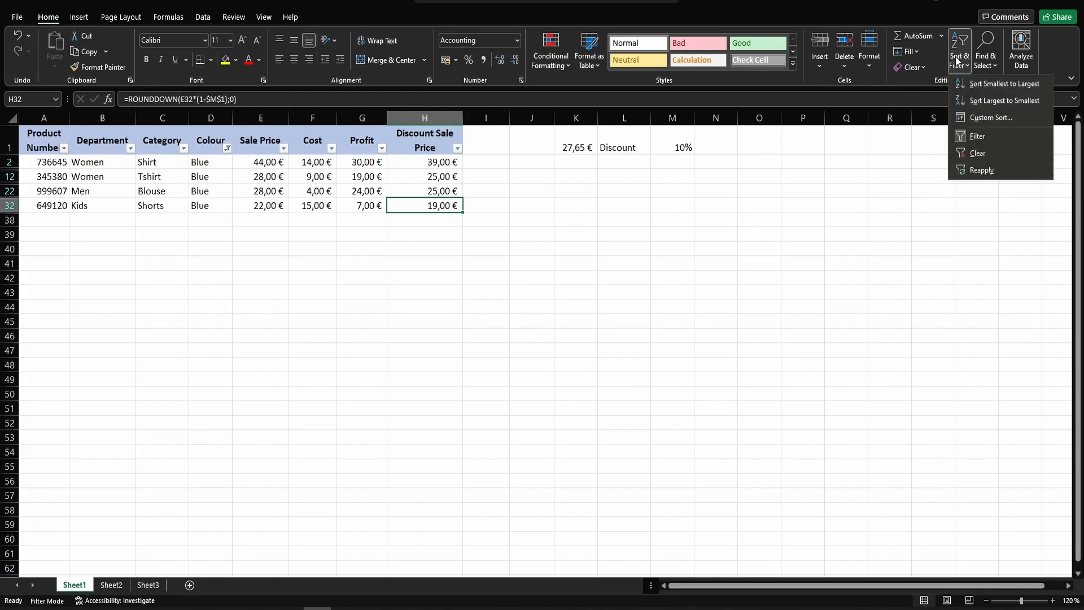
pyautogui.click(984, 151)
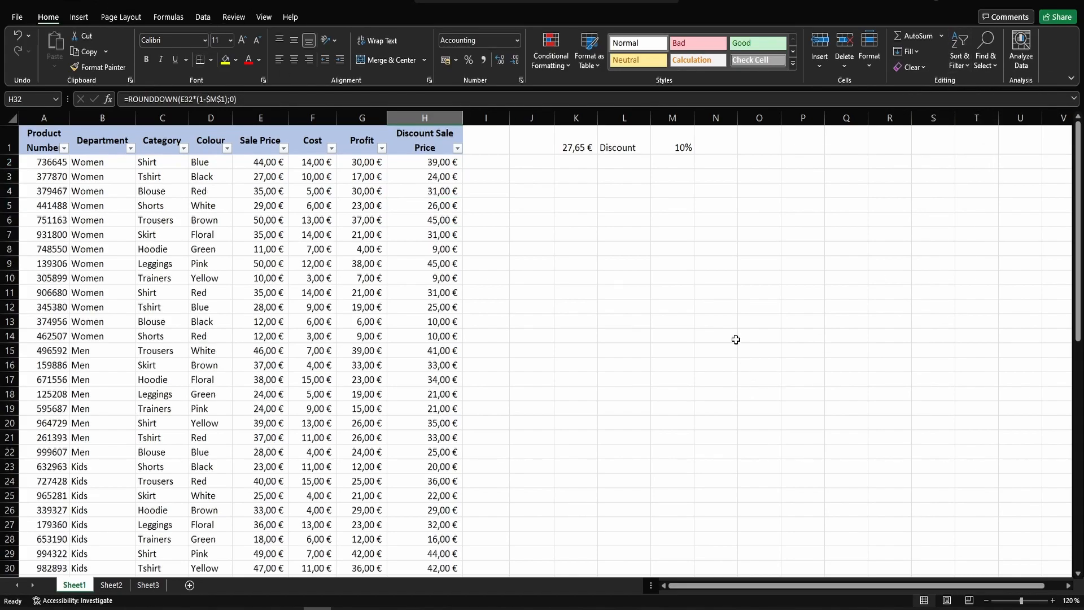
# Inspect which Discount Sale Price rows the K1 average formula covers and remove the formula from K1.
pyautogui.click(577, 148)
pyautogui.press('F2')
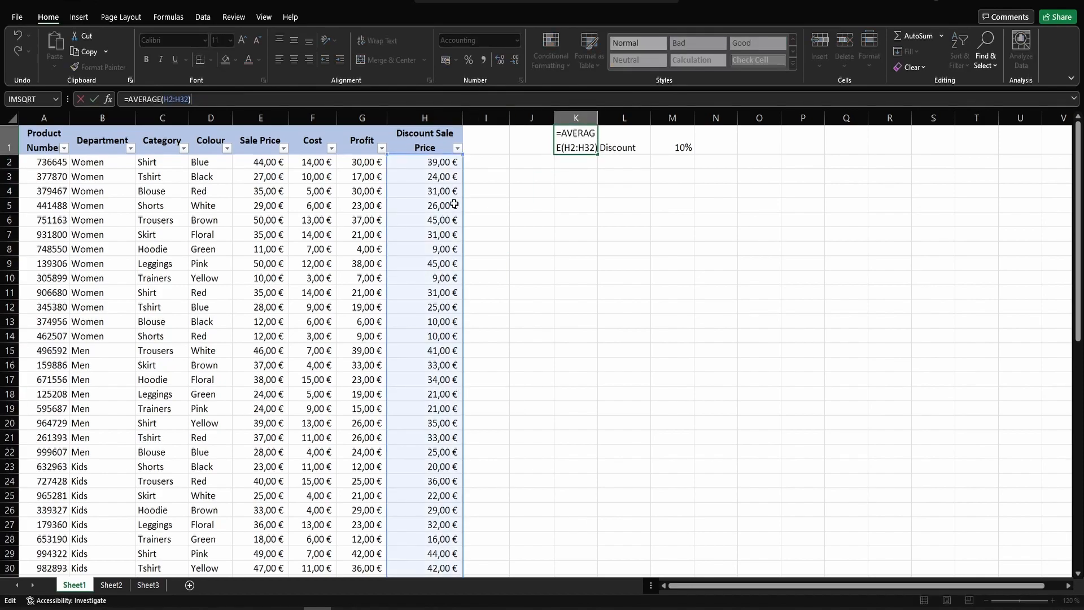
pyautogui.scroll(-4, 427, 246)
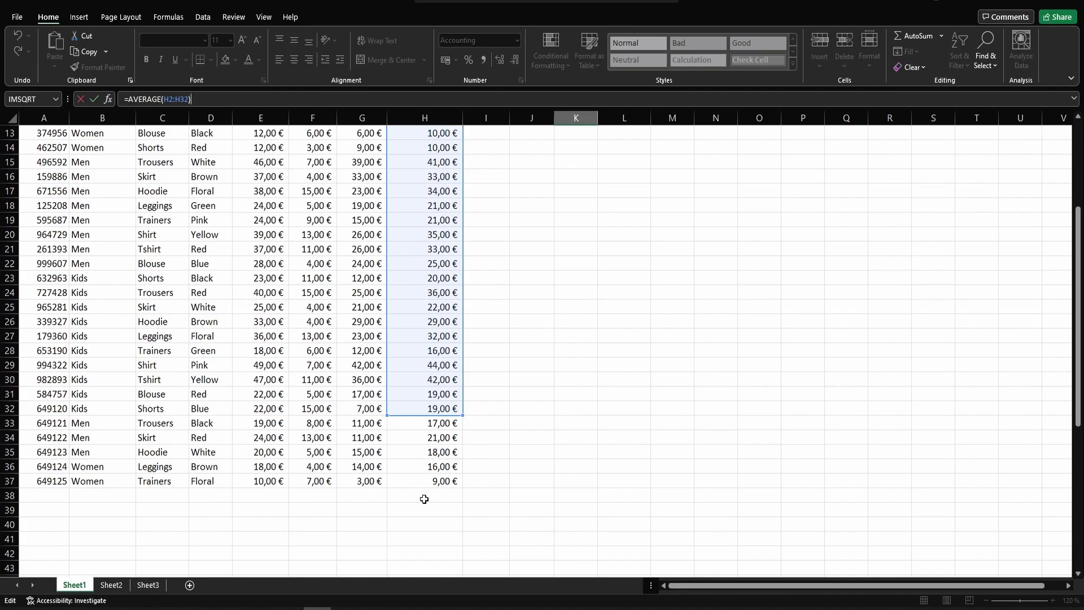
pyautogui.scroll(4, 450, 473)
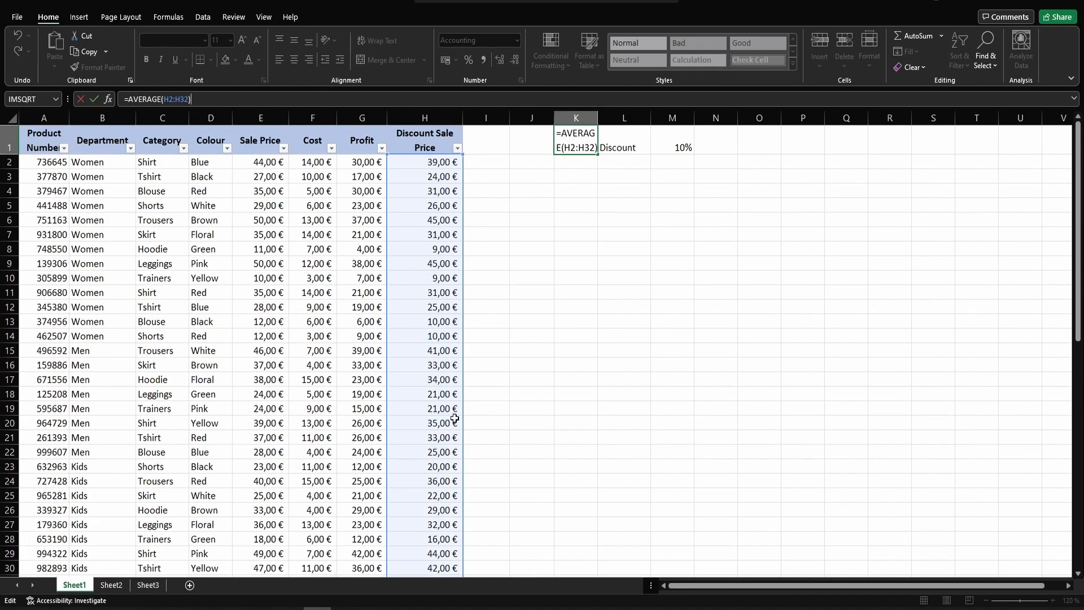
pyautogui.press('Escape')
pyautogui.click(672, 379)
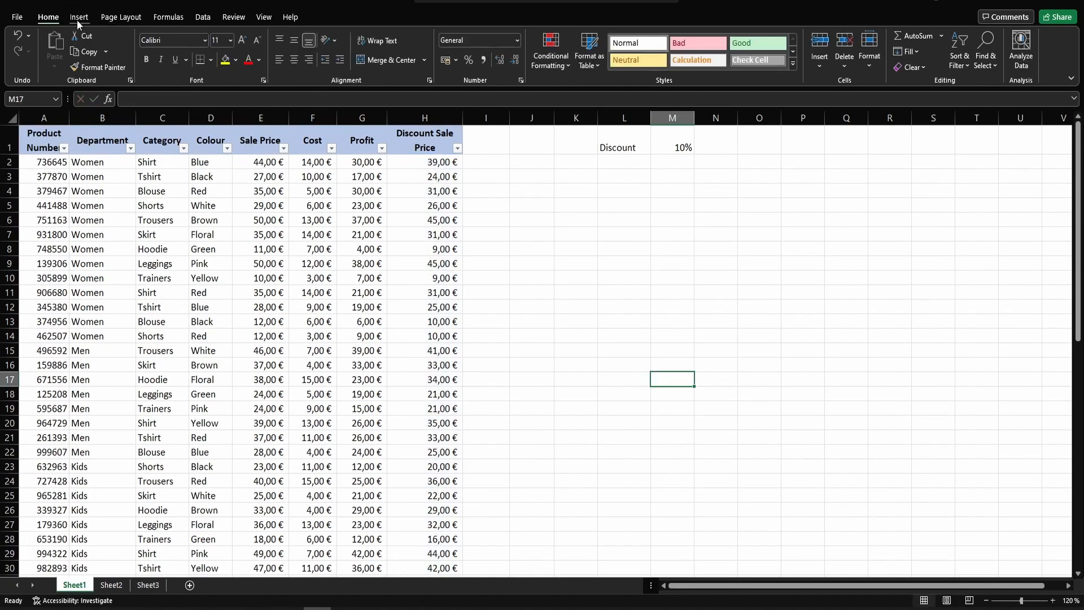
# Search the Insert Function dialog for "root" and close it without inserting a function.
pyautogui.click(165, 18)
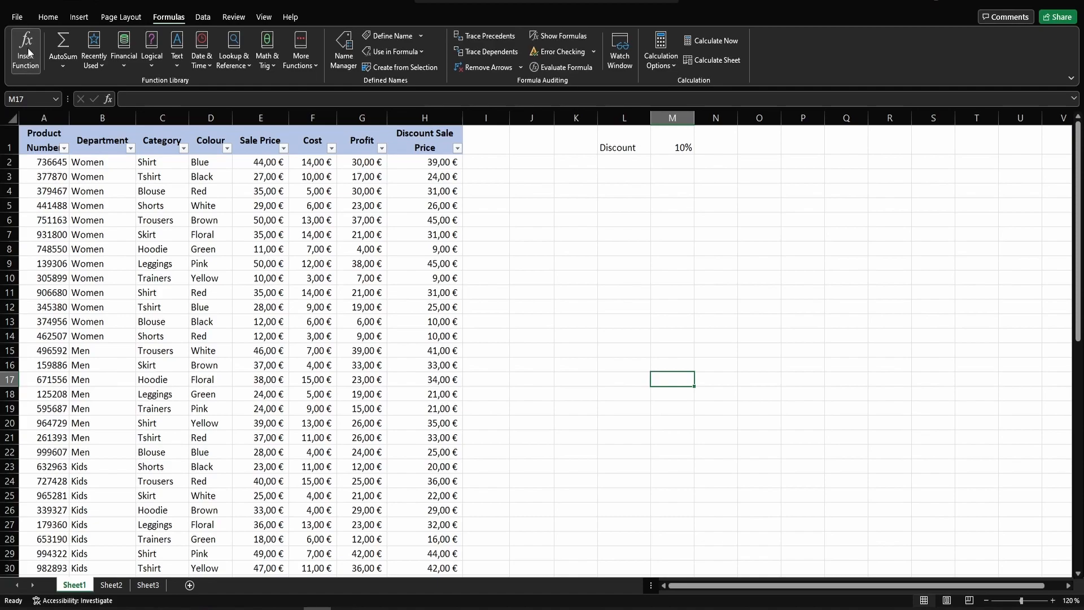
pyautogui.click(109, 98)
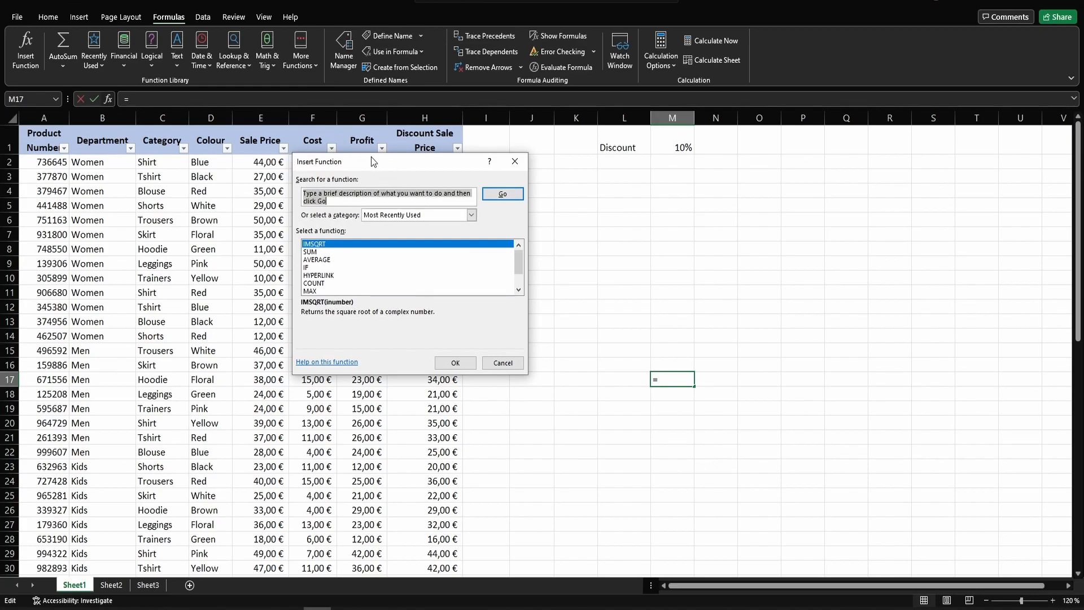
pyautogui.click(343, 202)
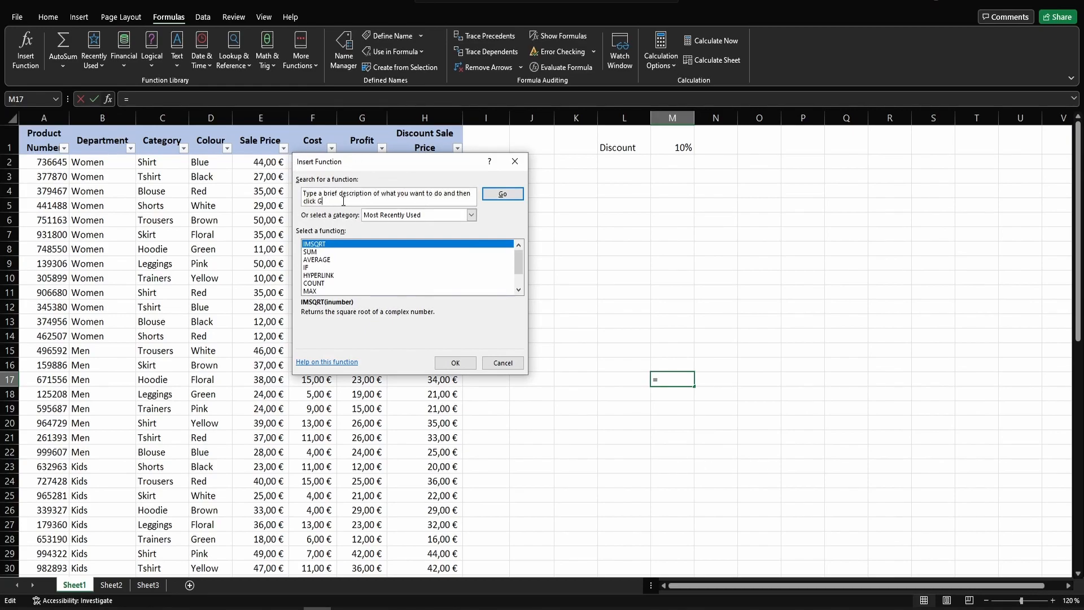
pyautogui.press('BackSpace')
pyautogui.press('BackSpace')
pyautogui.press('BackSpace')
pyautogui.press('BackSpace')
pyautogui.press('BackSpace')
pyautogui.press('BackSpace')
pyautogui.press('BackSpace')
pyautogui.press('BackSpace')
pyautogui.press('BackSpace')
pyautogui.press('BackSpace')
pyautogui.press('BackSpace')
pyautogui.press('BackSpace')
pyautogui.press('BackSpace')
pyautogui.press('BackSpace')
pyautogui.press('BackSpace')
pyautogui.press('BackSpace')
pyautogui.press('BackSpace')
pyautogui.press('BackSpace')
pyautogui.press('BackSpace')
pyautogui.press('BackSpace')
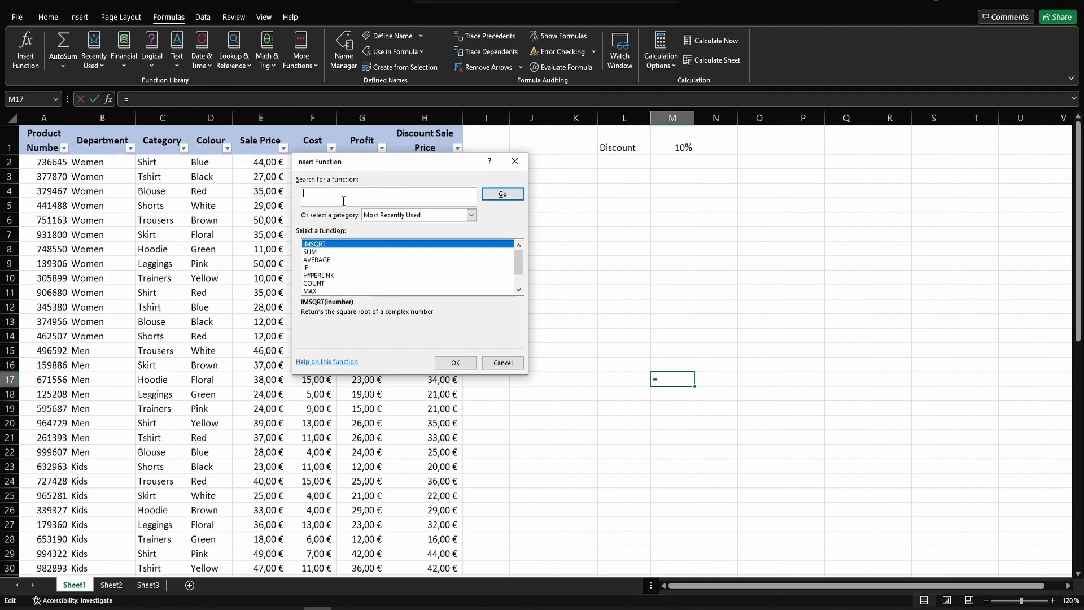
pyautogui.write('root')
pyautogui.press('Return')
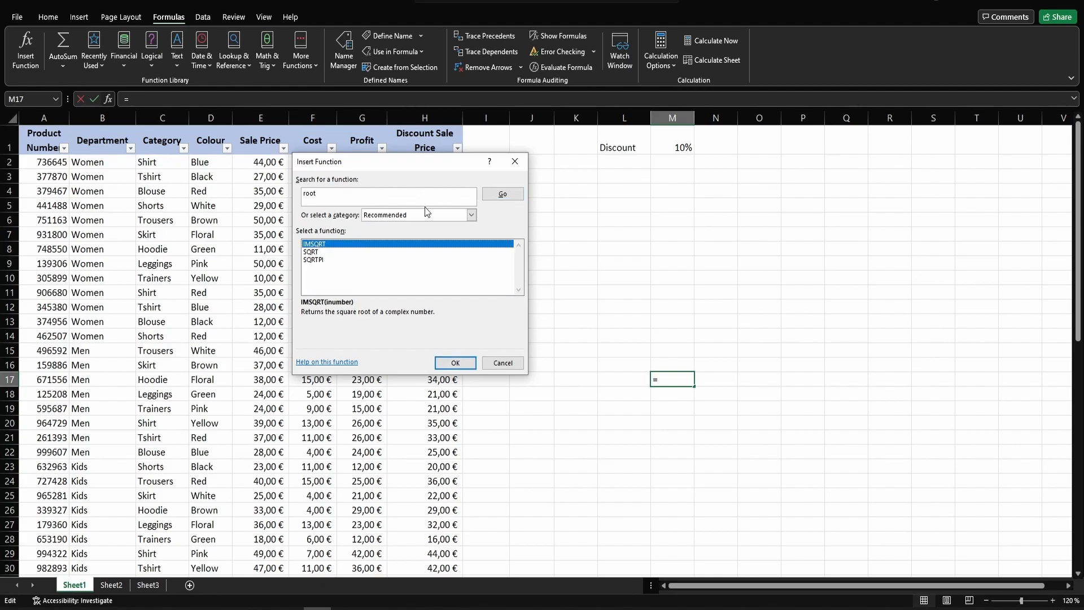
pyautogui.click(514, 161)
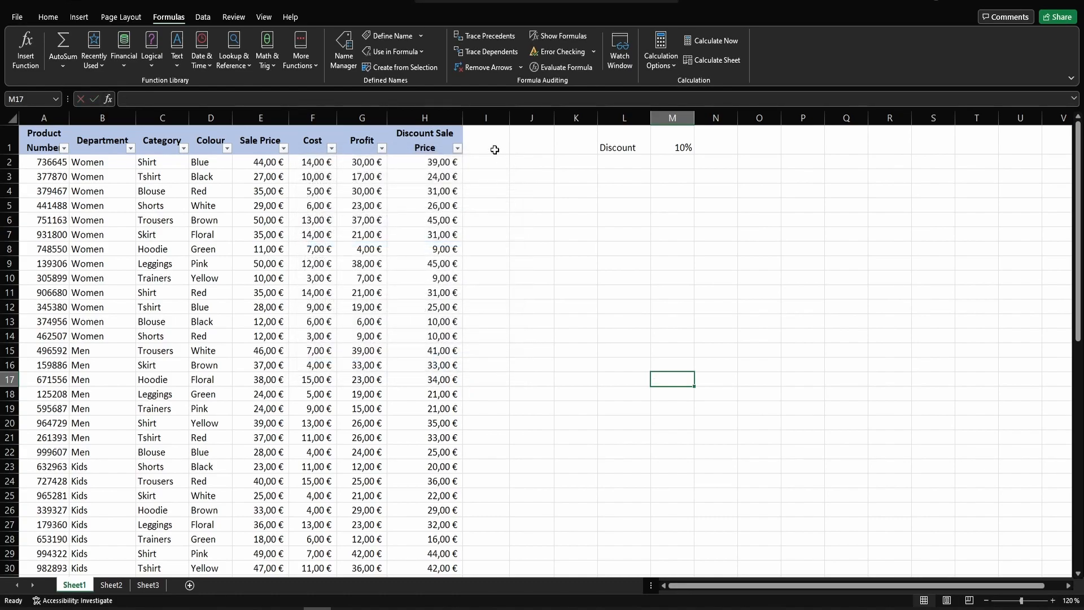
# Look through the AutoSum and Recently Used function lists.
pyautogui.click(55, 55)
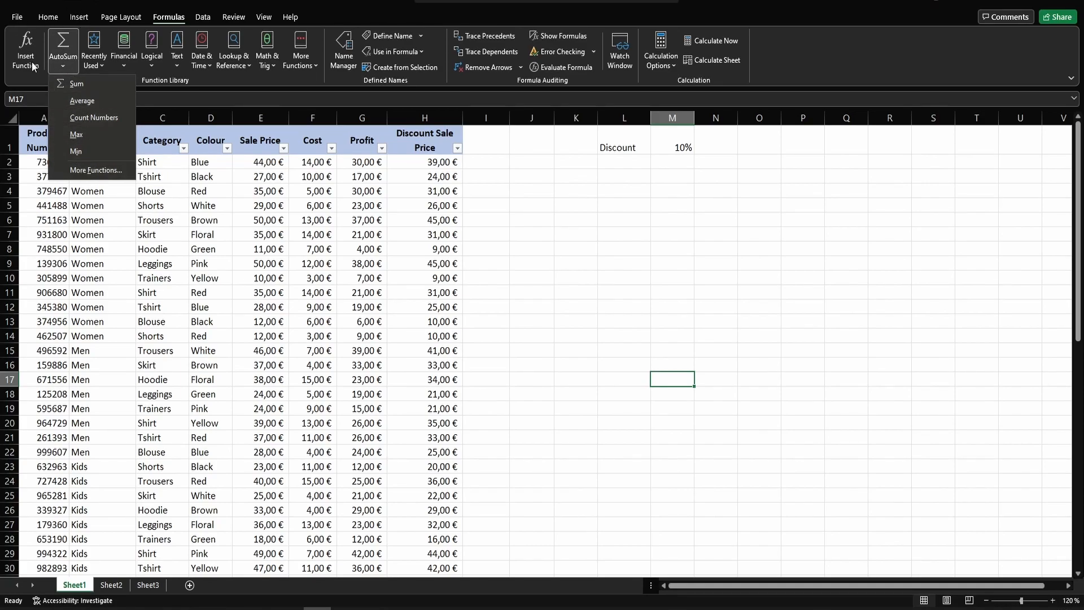
pyautogui.click(61, 56)
pyautogui.click(99, 60)
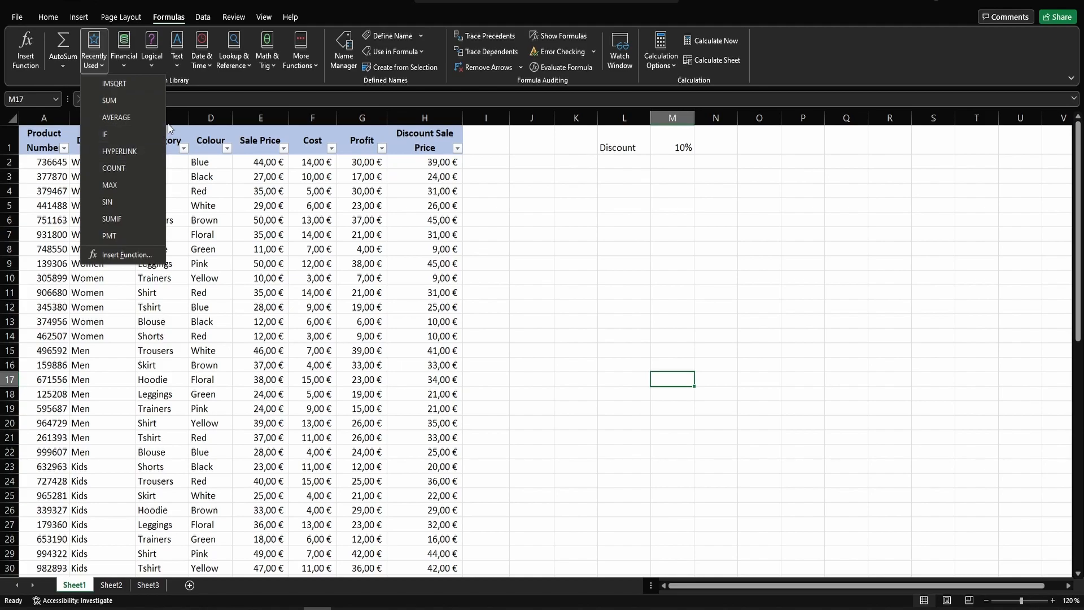
pyautogui.click(199, 88)
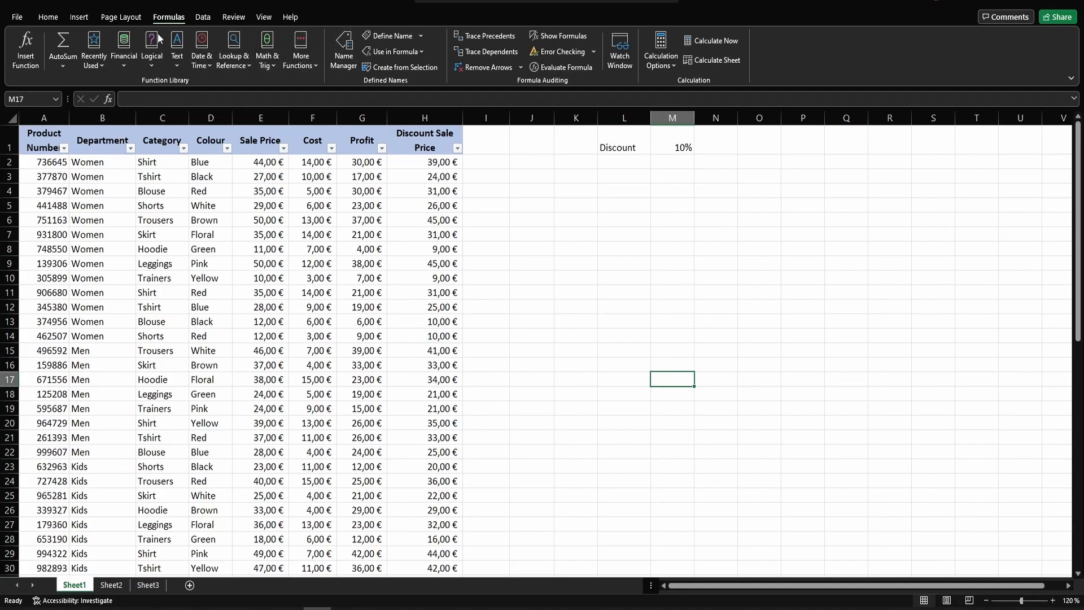
# Browse the Financial, Logical, Text, Date & Time, Lookup & Reference and Math & Trig function categories.
pyautogui.click(122, 63)
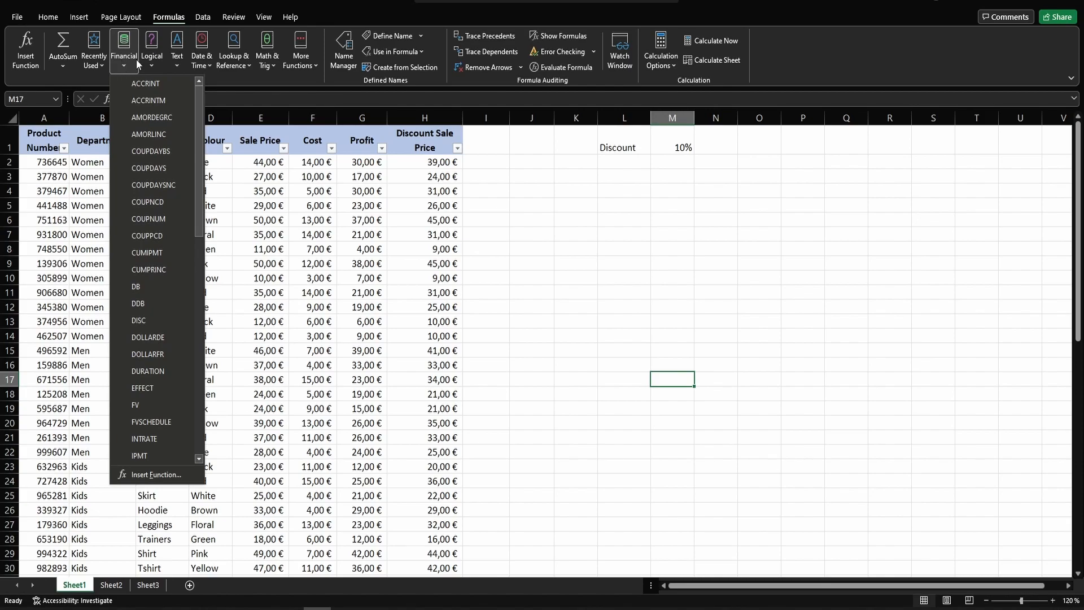
pyautogui.click(157, 56)
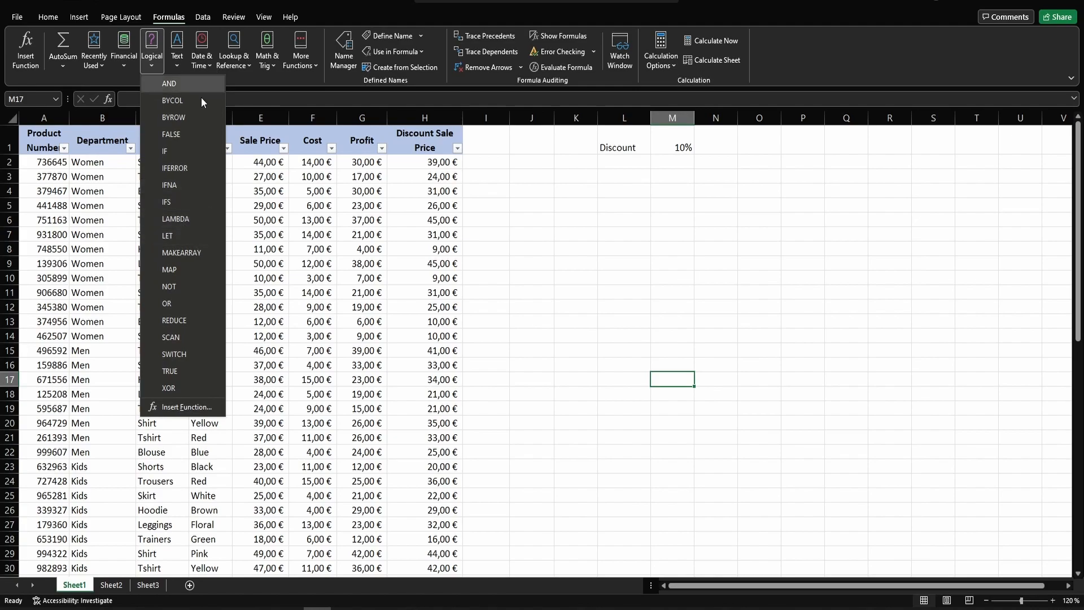
pyautogui.click(178, 60)
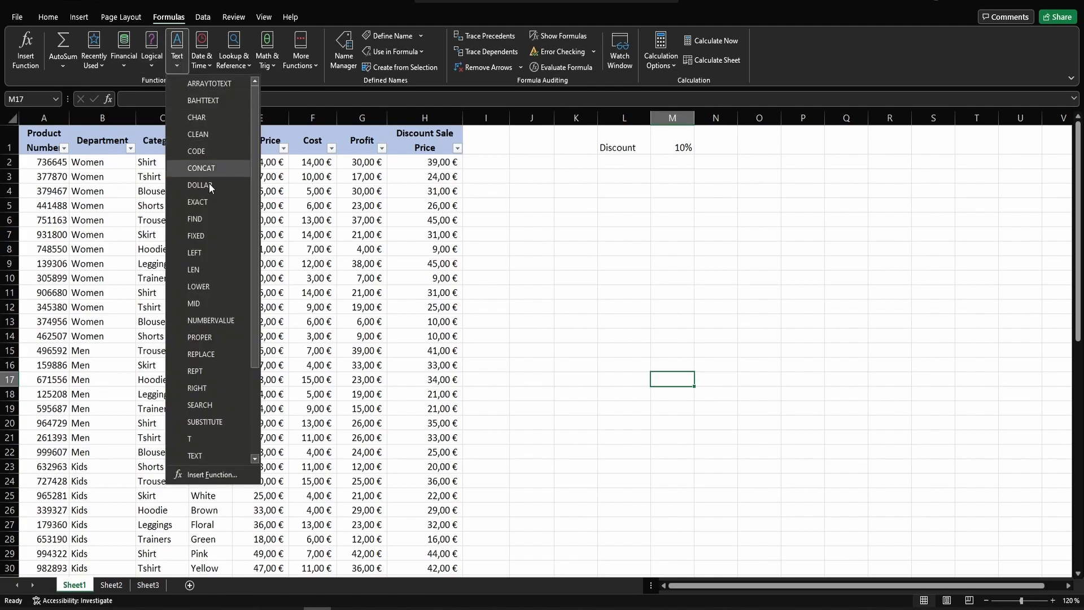
pyautogui.click(202, 60)
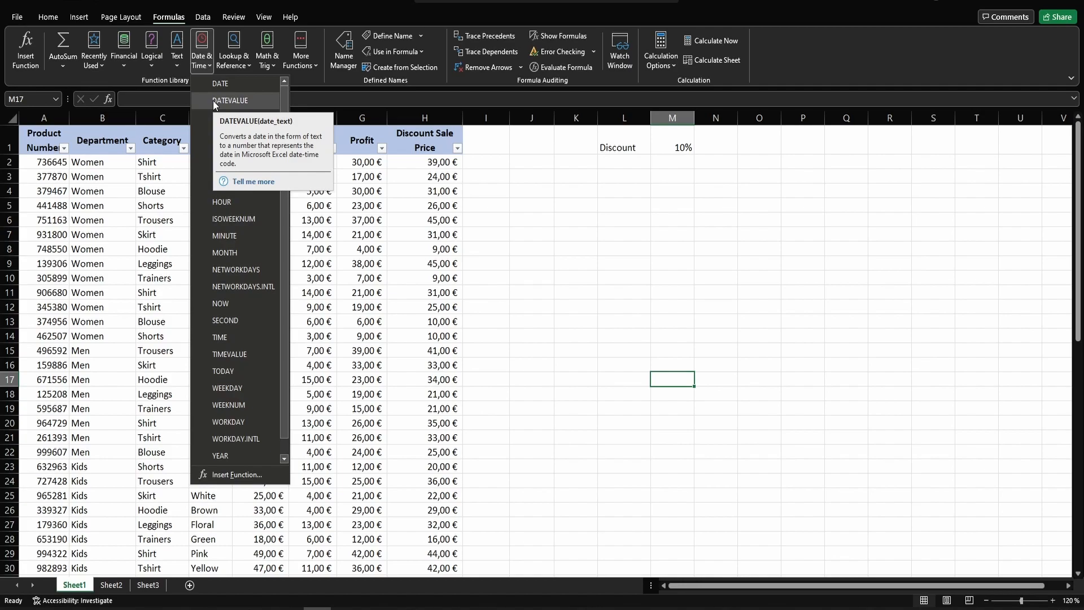
pyautogui.click(230, 61)
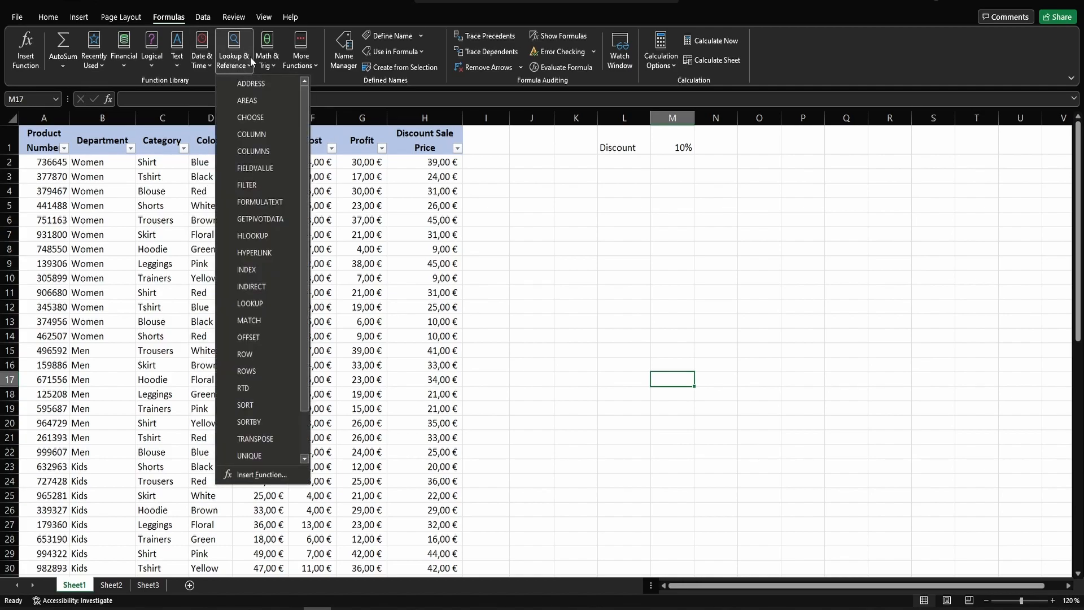
pyautogui.click(243, 59)
pyautogui.click(266, 60)
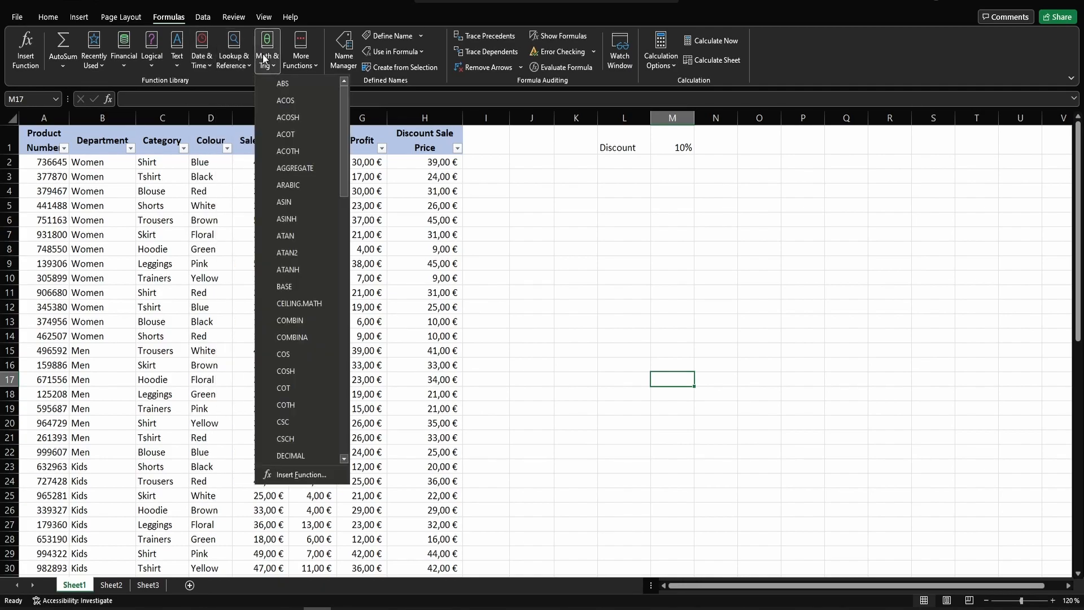
pyautogui.scroll(-3, 316, 325)
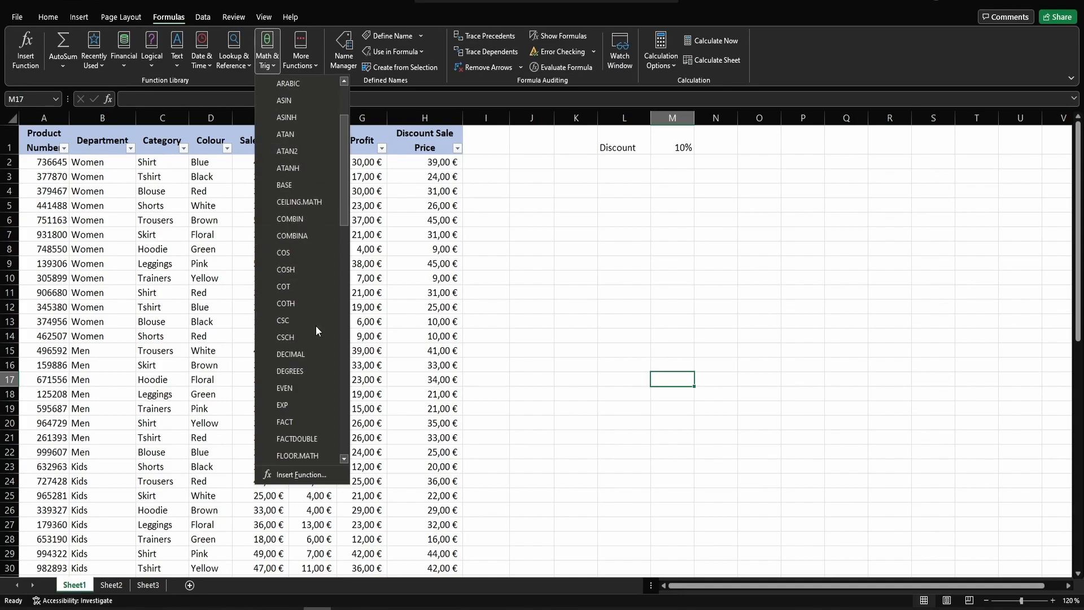